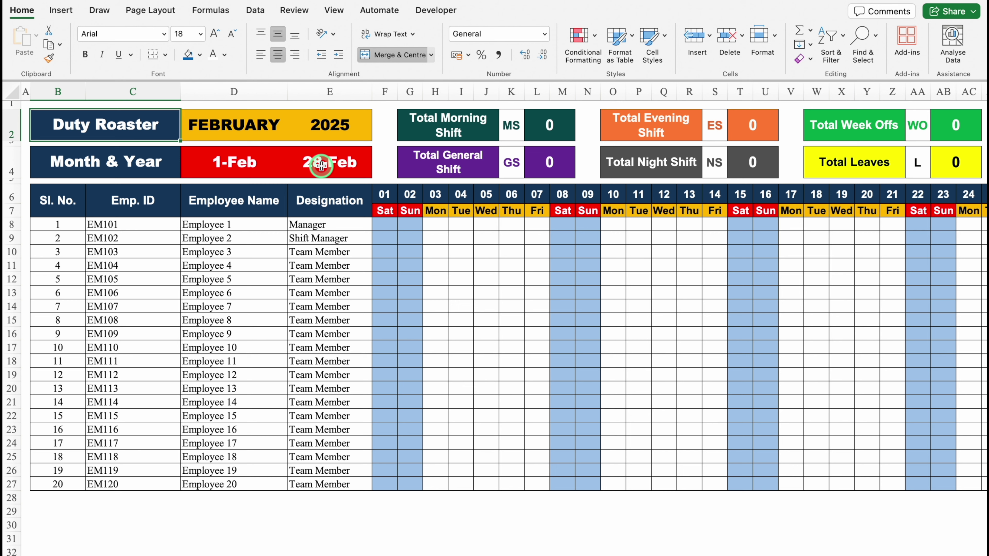
# Set the duty roster's month to JANUARY
pyautogui.click(243, 125)
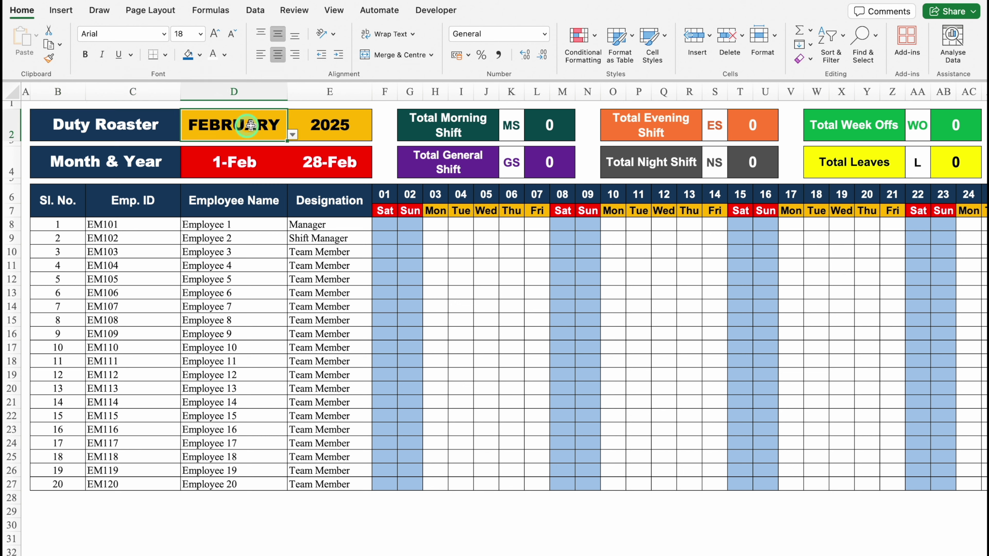
pyautogui.click(292, 134)
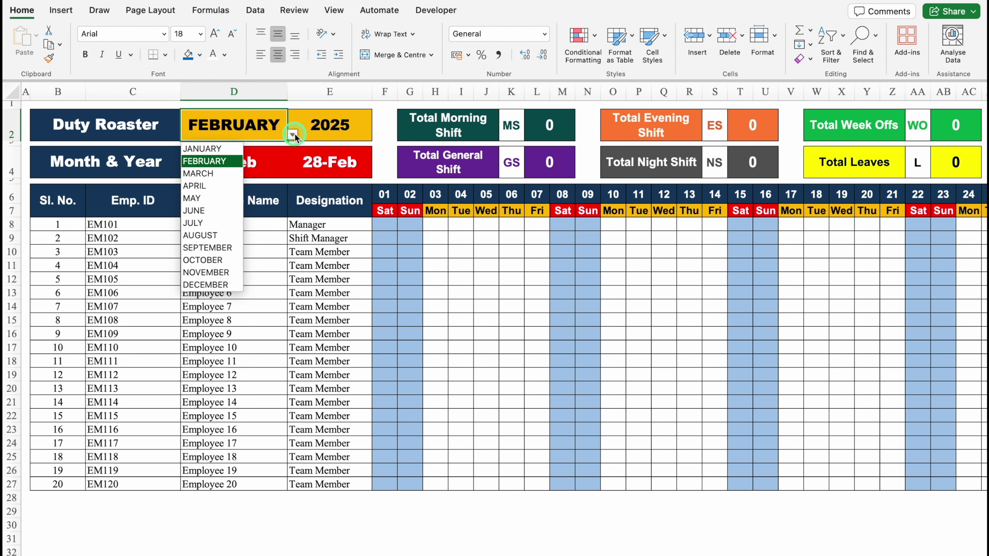
pyautogui.click(222, 149)
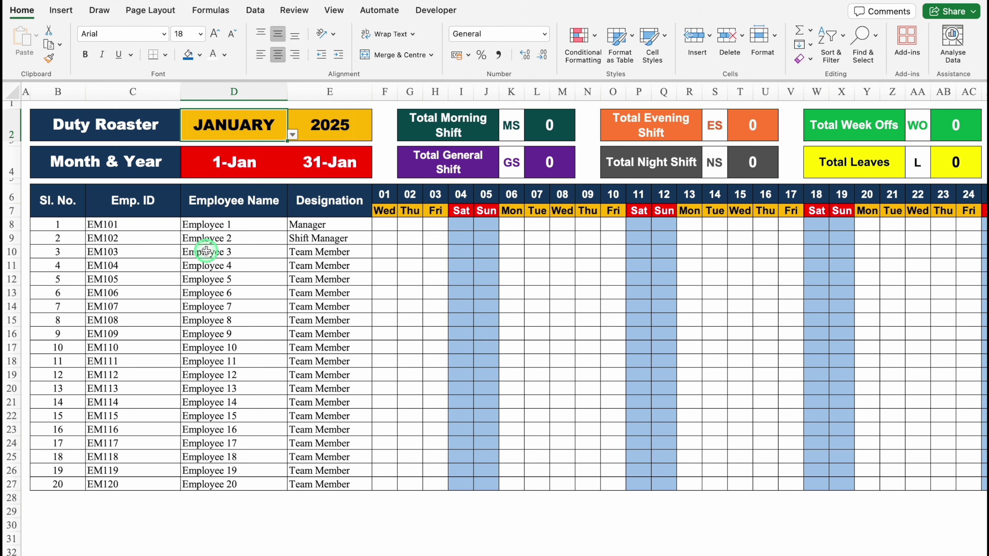
# Assign shift MS to Employee 2 and shift GS to Employee 3 on day 01
pyautogui.click(388, 237)
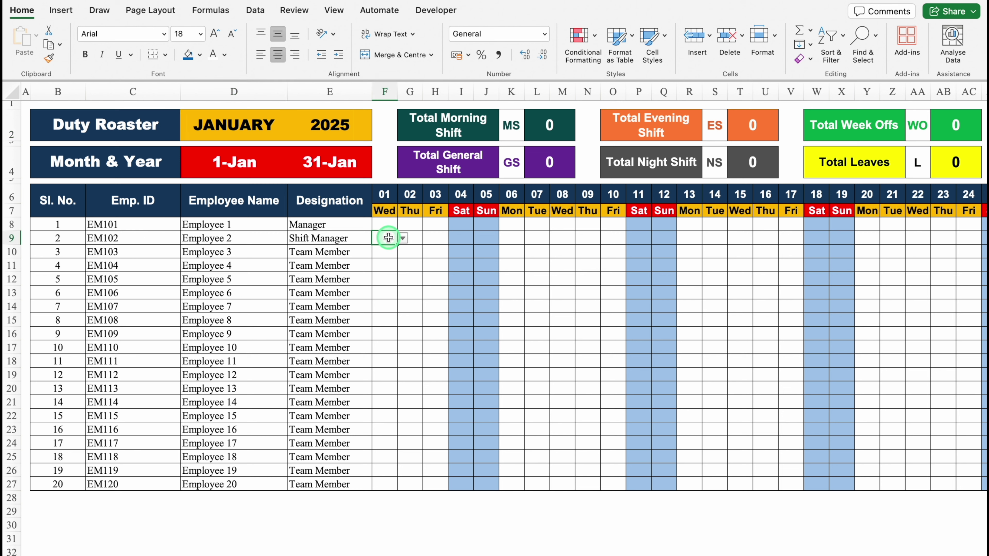
pyautogui.click(404, 237)
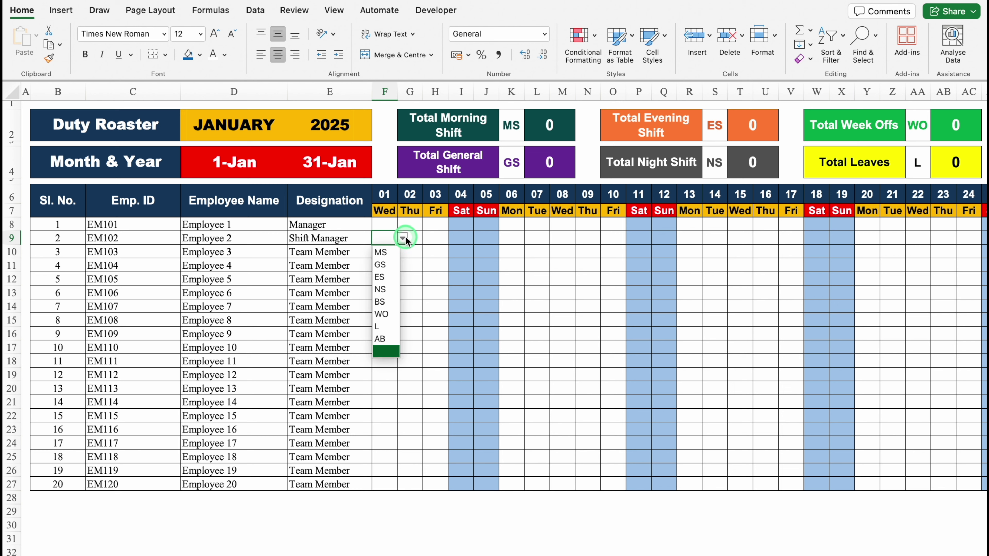
pyautogui.click(393, 252)
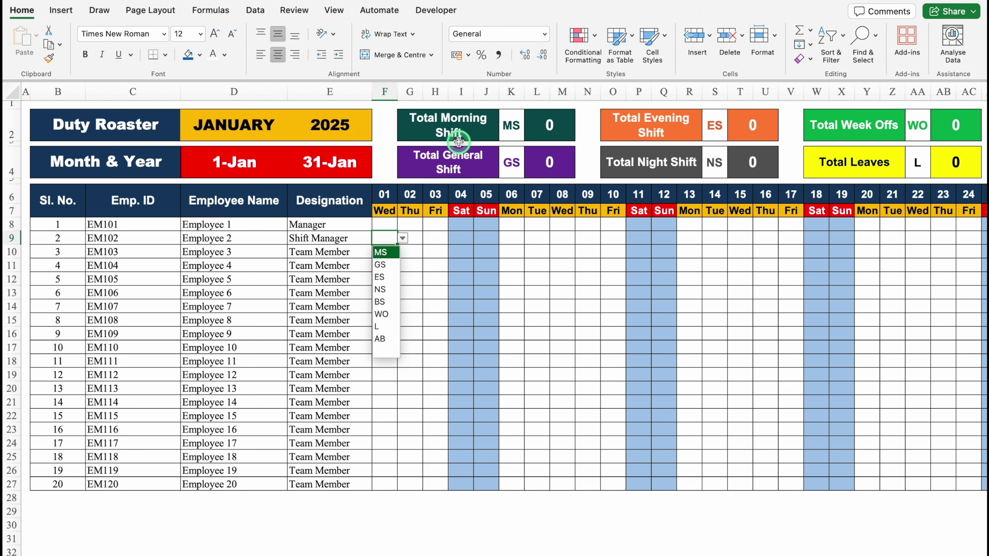
pyautogui.click(389, 254)
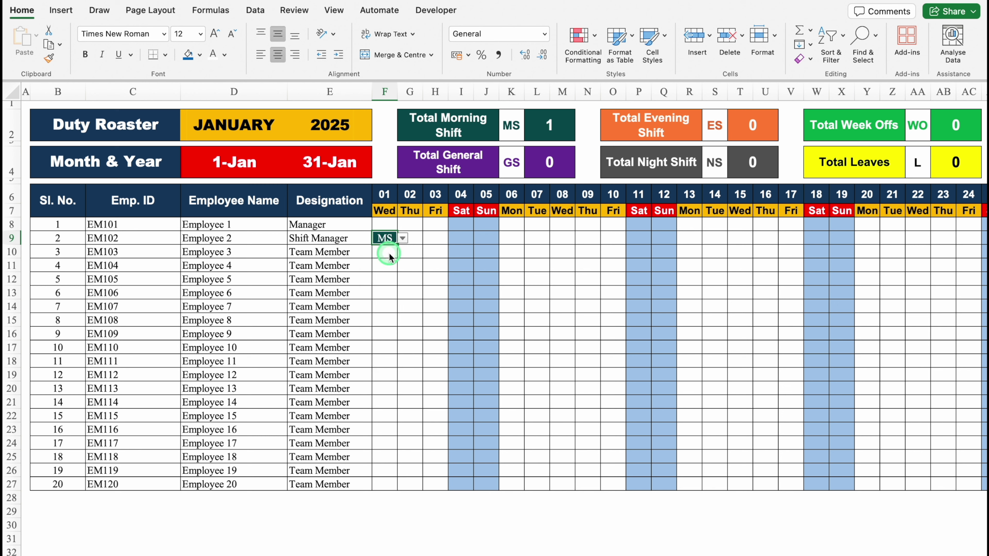
pyautogui.click(389, 254)
pyautogui.click(402, 252)
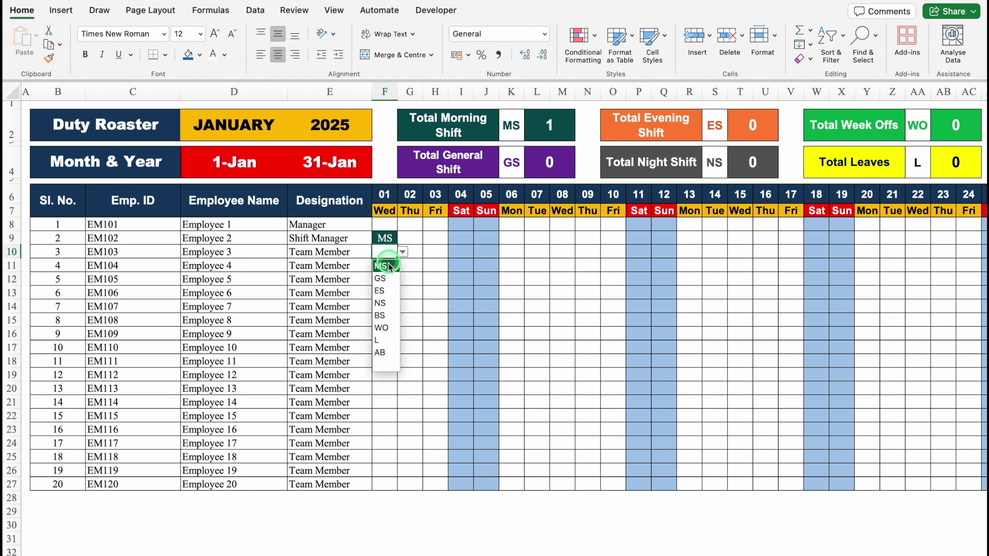
pyautogui.click(383, 278)
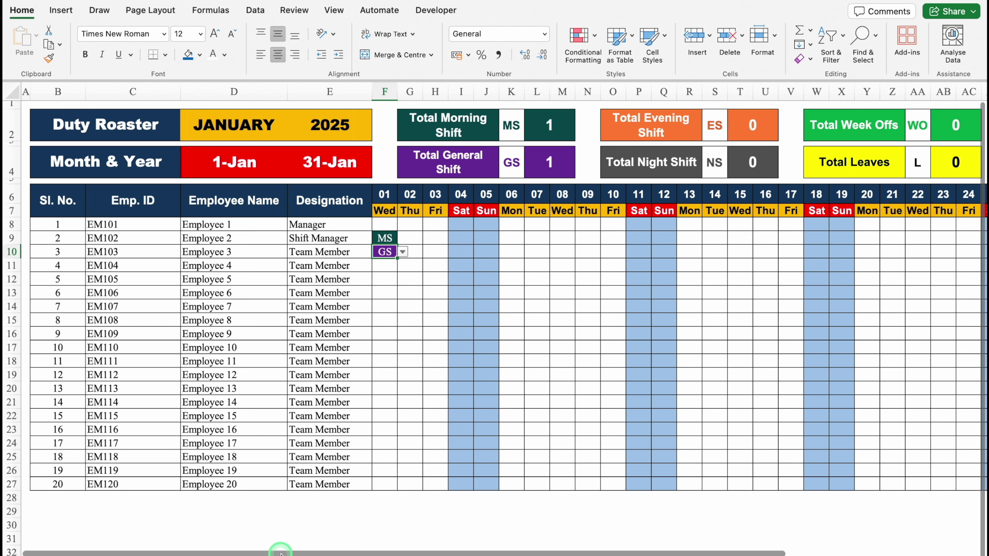
# Examine the roster's remaining days and shift totals, and check the day-by-day shift summary sheet
pyautogui.moveTo(278, 548); pyautogui.dragTo(475, 548)
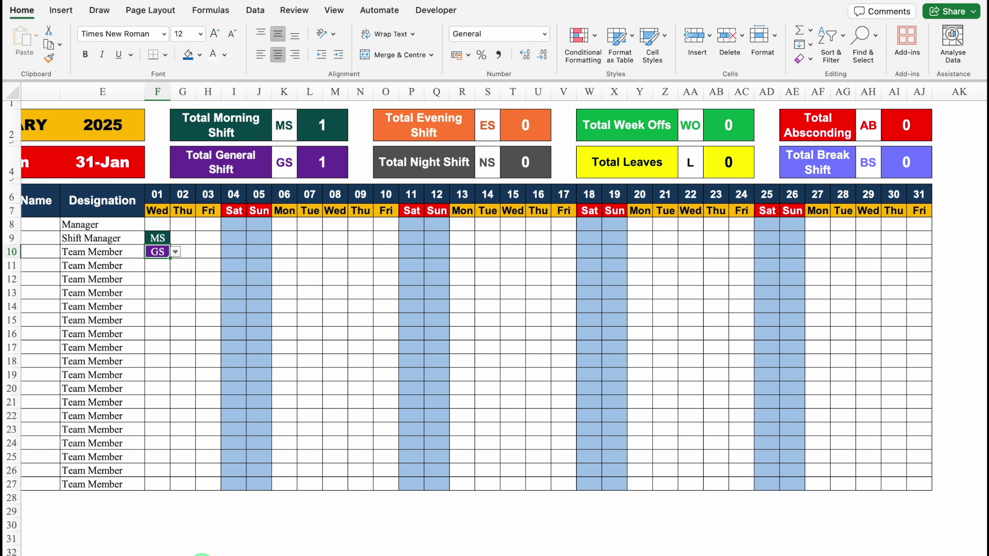
pyautogui.click(202, 555)
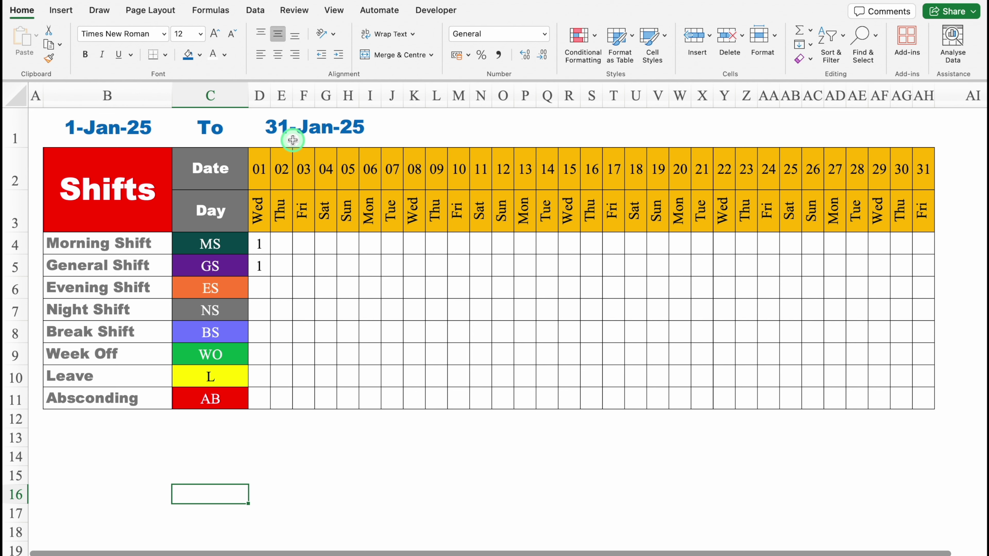
pyautogui.click(137, 555)
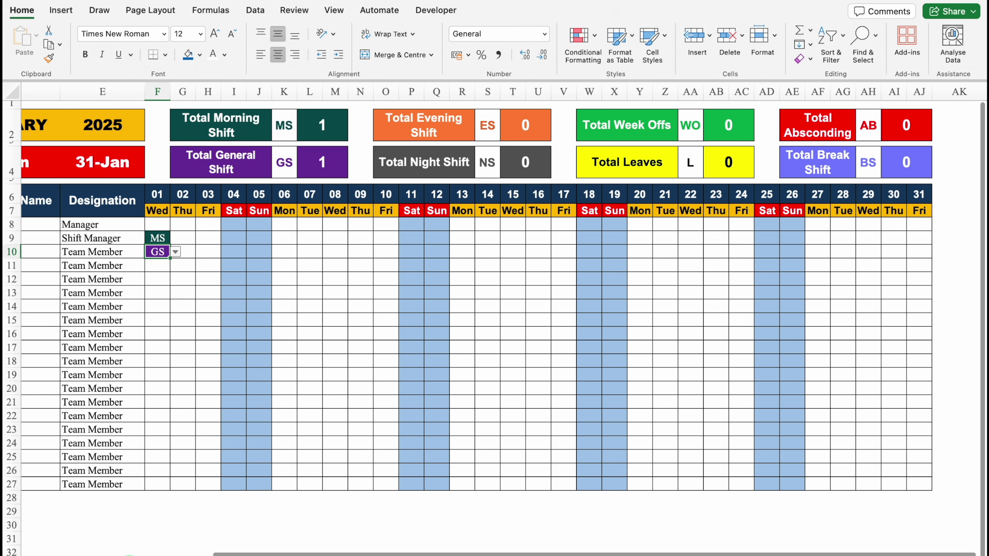
# Fill the alternating MS and GS shifts for day 01 down through Employee 11
pyautogui.hscroll(-5, 276, 528)
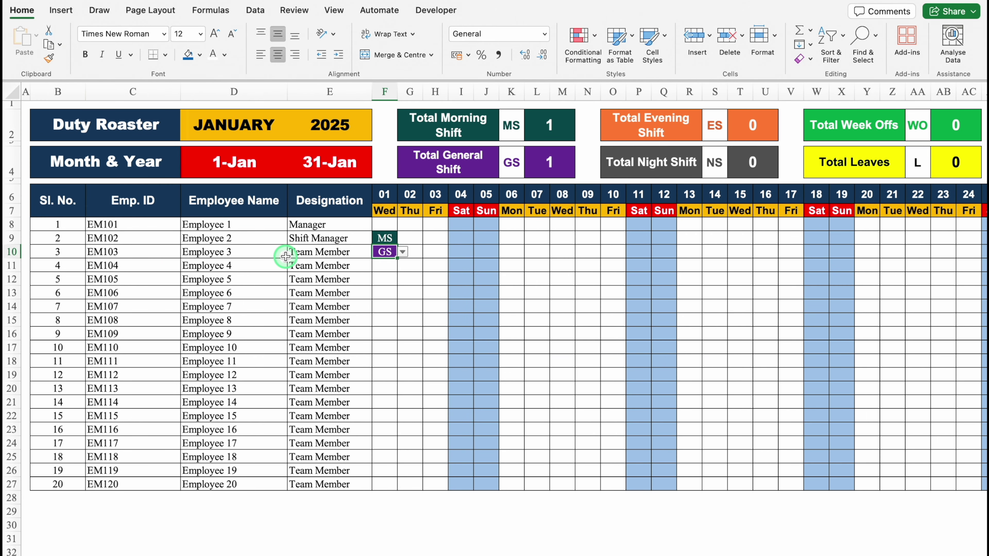
pyautogui.moveTo(386, 238); pyautogui.dragTo(395, 365)
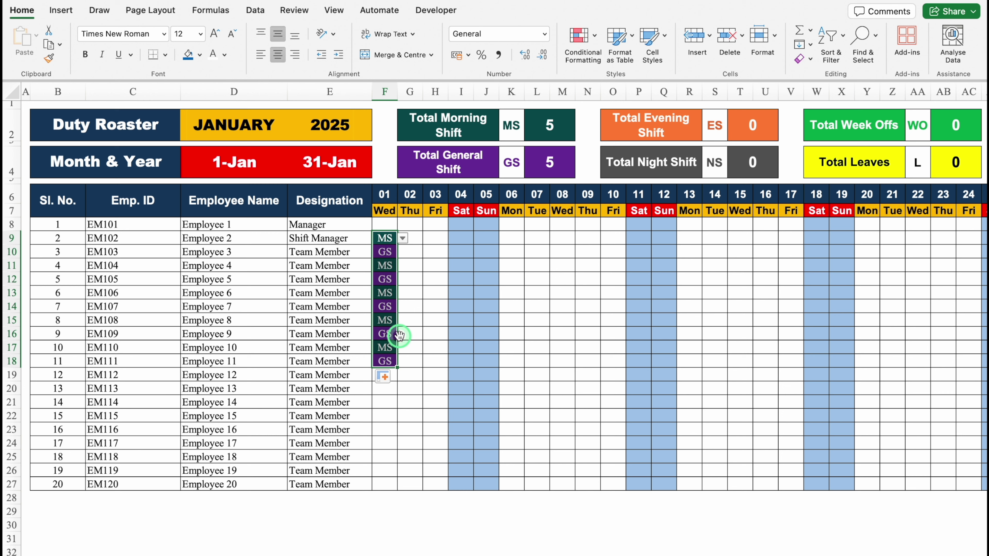
# Switch the roster's month to FEBRUARY, and undo the change
pyautogui.click(279, 124)
pyautogui.click(292, 134)
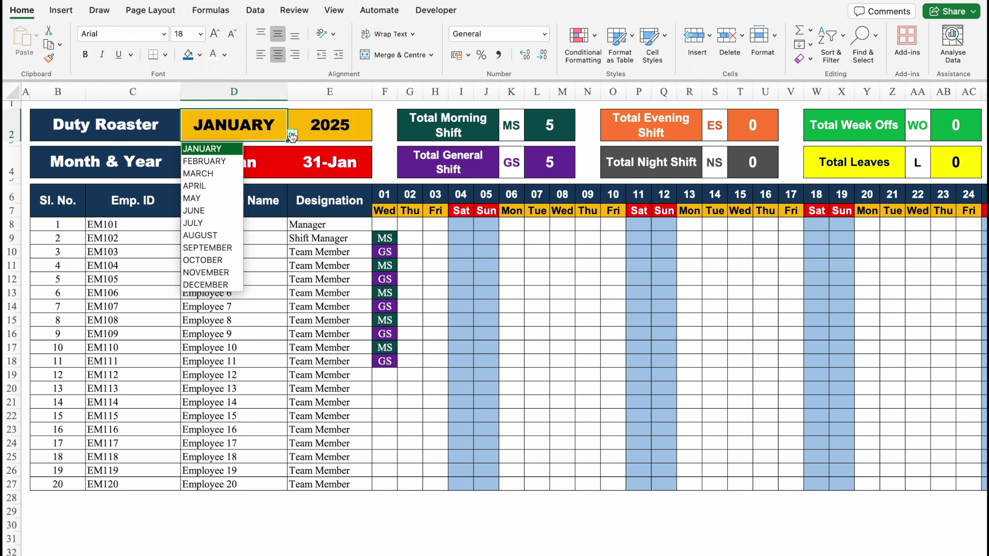
pyautogui.click(224, 161)
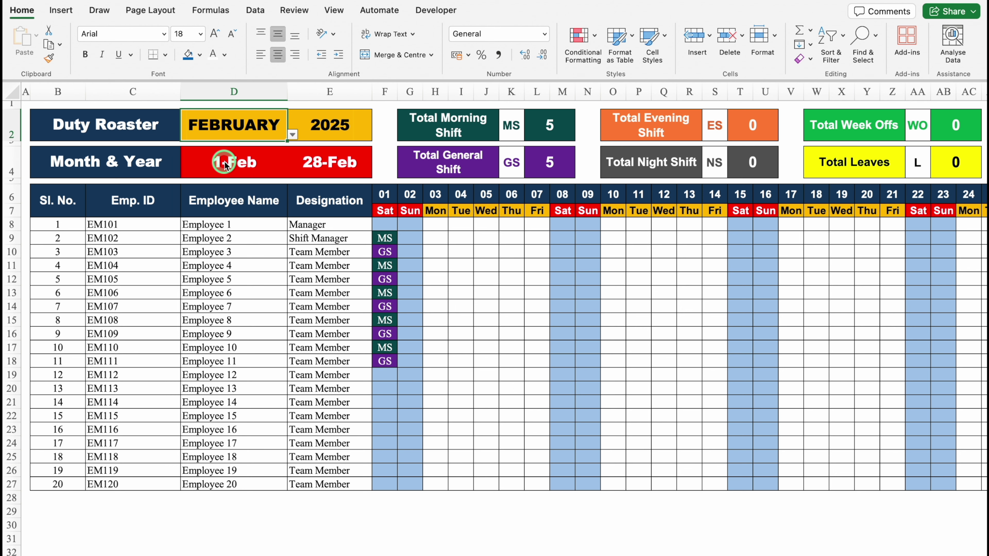
pyautogui.press('super+z')
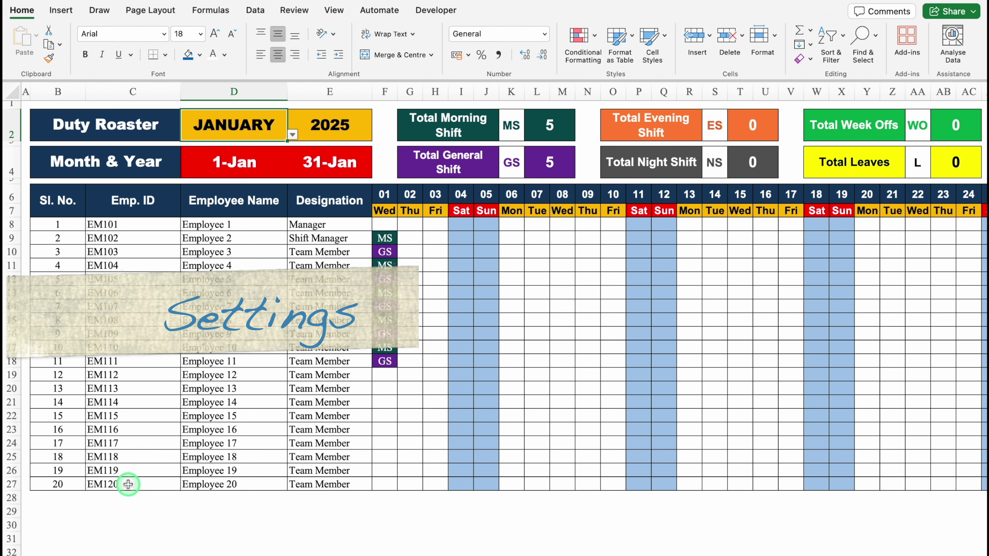
# Examine the month, year, shift and shift code lists on the settings sheet, and return to the duty roster
pyautogui.click(55, 555)
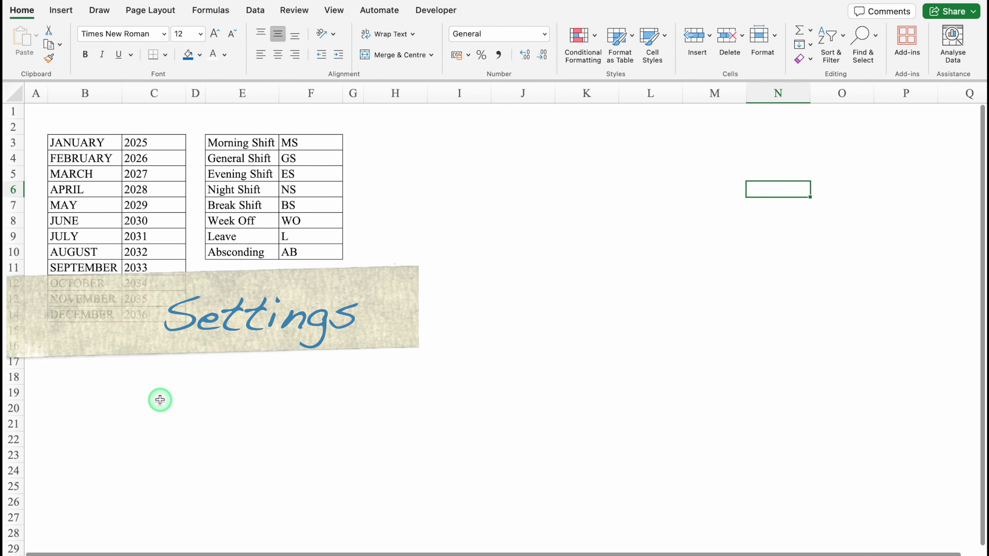
pyautogui.click(99, 97)
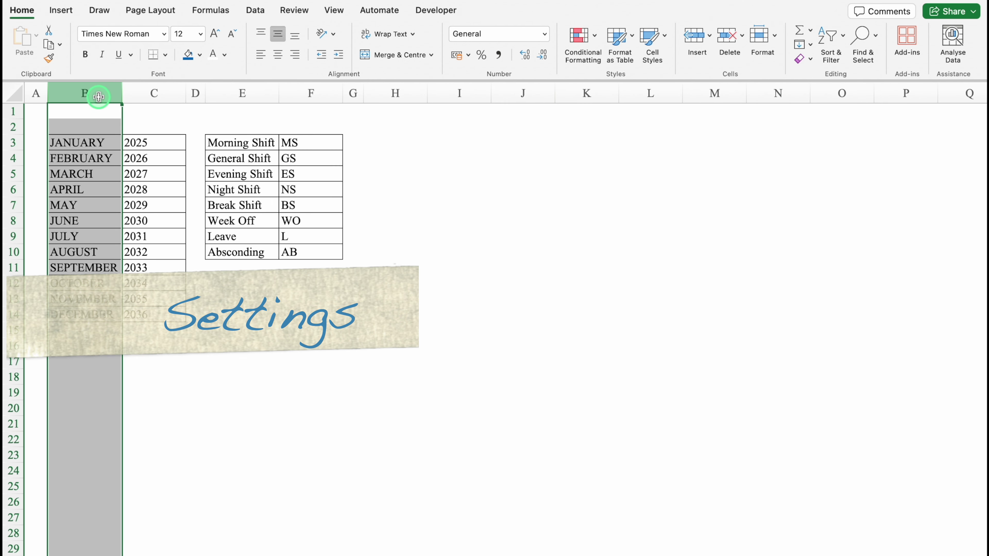
pyautogui.click(149, 90)
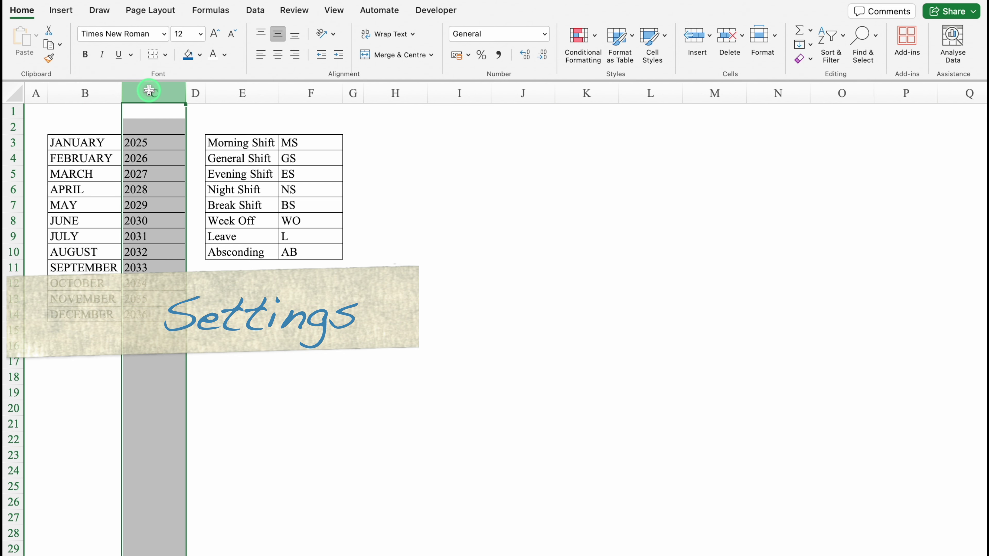
pyautogui.keyDown('super'); pyautogui.click(235, 92); pyautogui.keyUp('super')
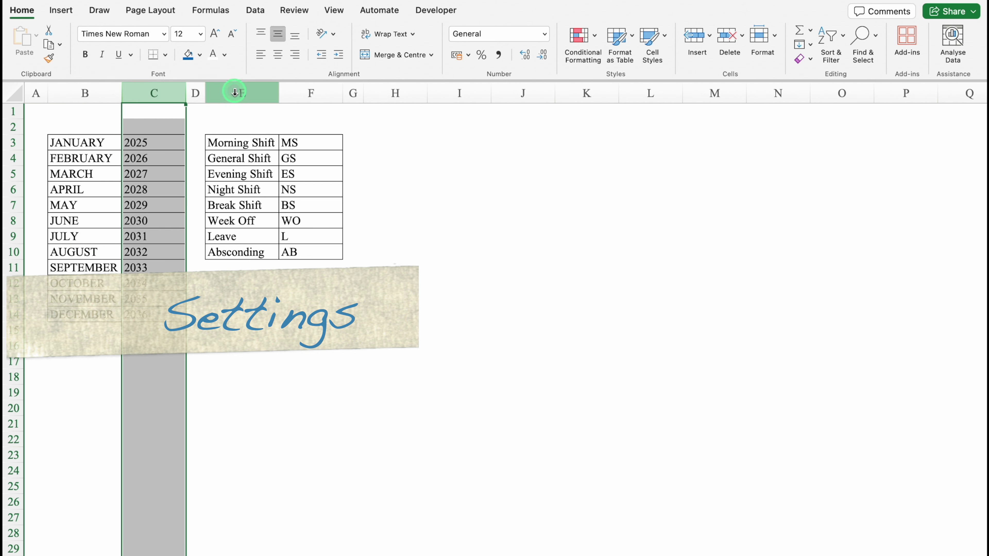
pyautogui.click(298, 93)
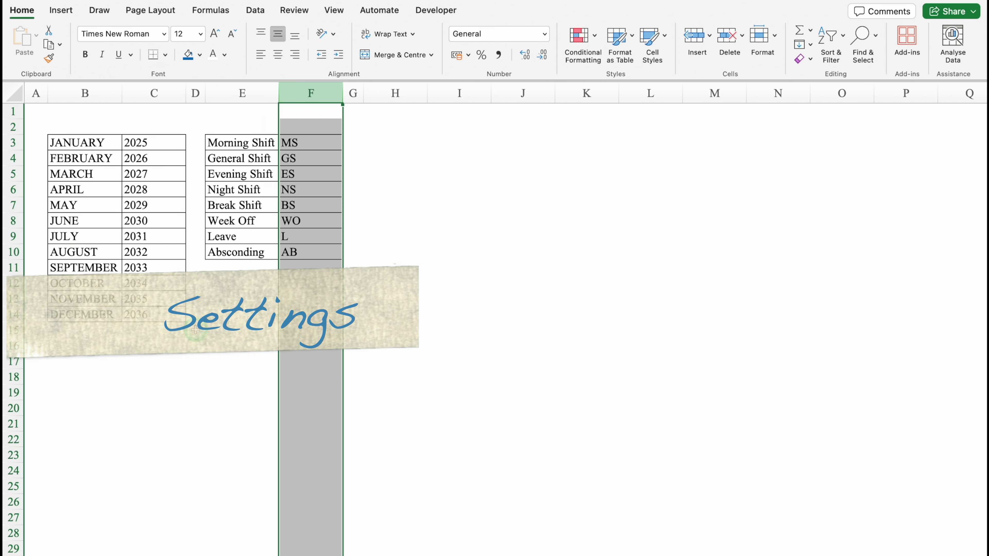
pyautogui.click(195, 353)
pyautogui.click(124, 552)
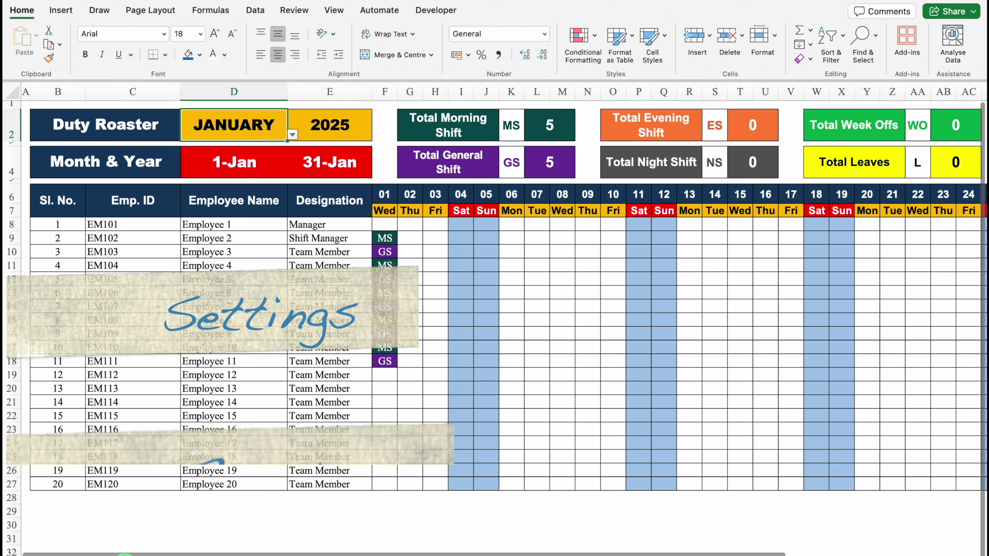
# Name the blank sheet Settings and narrow column A to a thin margin
pyautogui.hotkey('ctrl', 'pagedown')
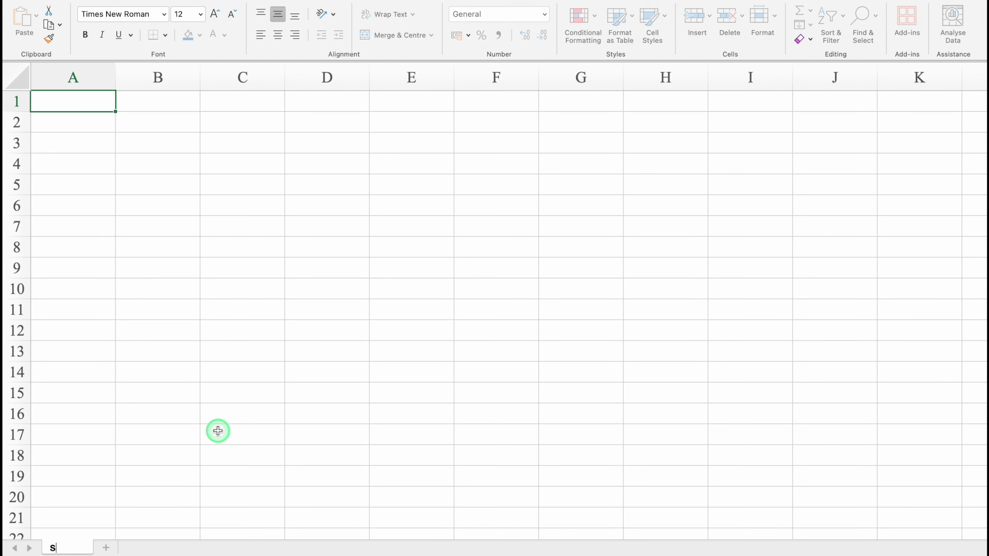
pyautogui.write('Settings')
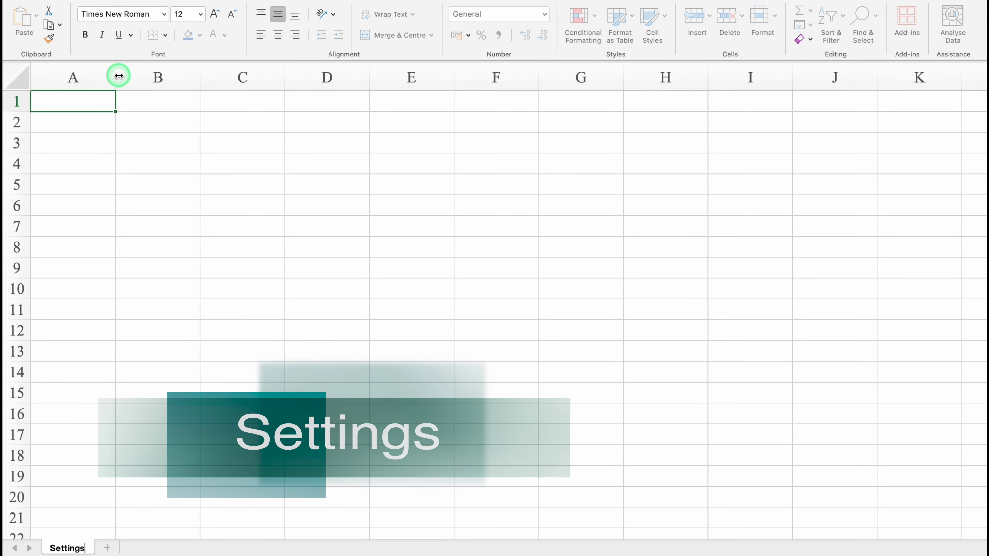
pyautogui.moveTo(116, 77); pyautogui.dragTo(44, 85)
# Enter the headers Months in B2 and Years in C2
pyautogui.click(82, 121)
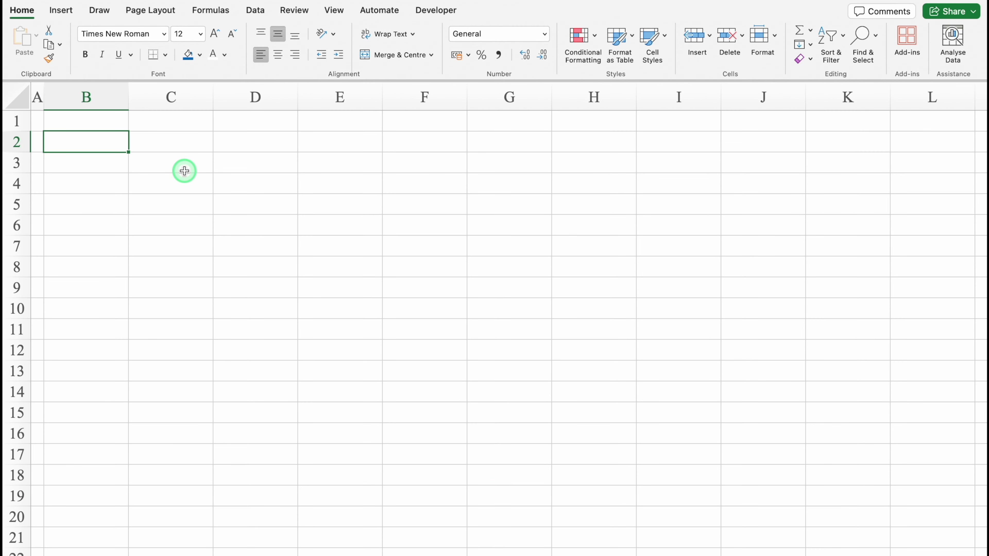
pyautogui.write('Months')
pyautogui.press('Tab')
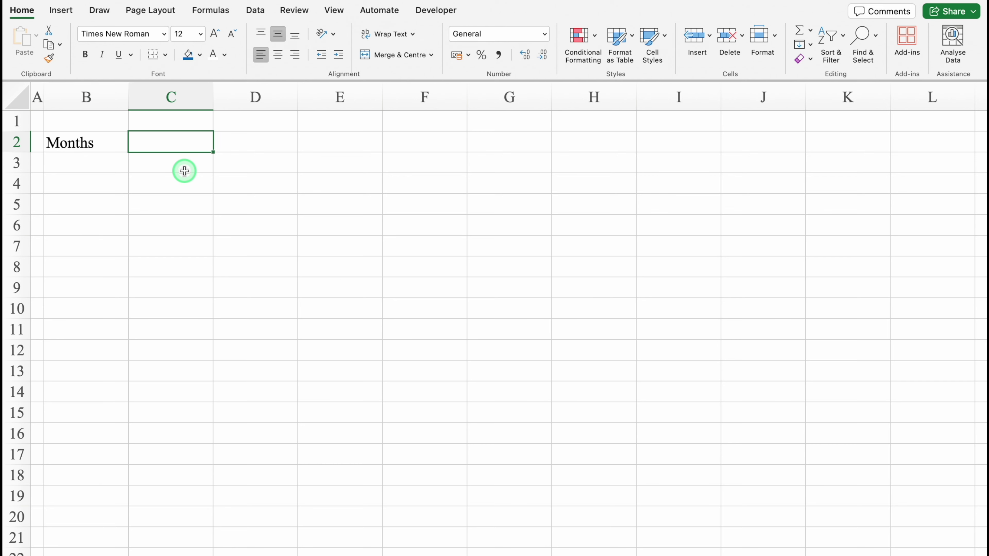
pyautogui.write('Years')
pyautogui.press('Tab')
# Narrow column D to a thin spacer and enter the headers Shifts in E2 and Shift Codes in F2
pyautogui.moveTo(298, 98); pyautogui.dragTo(220, 104)
pyautogui.click(265, 141)
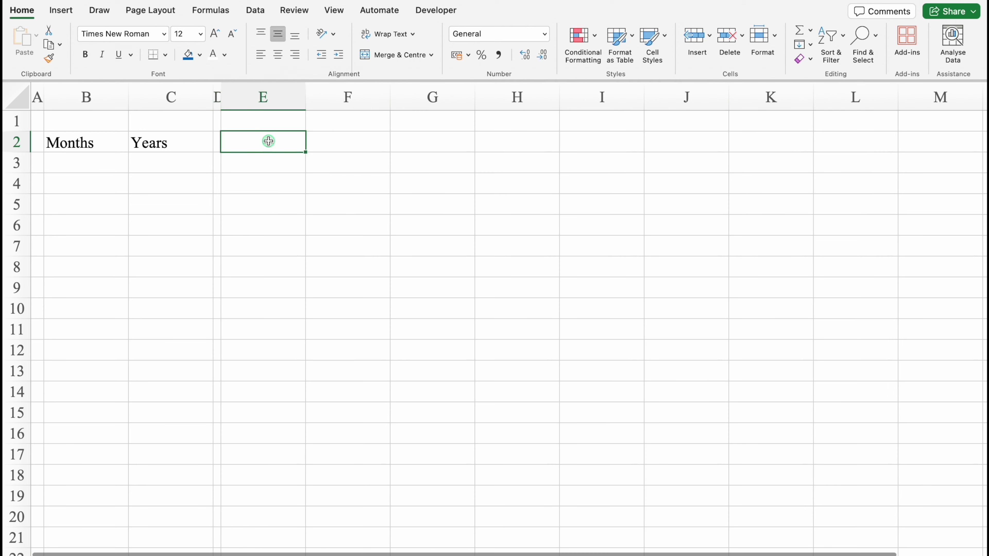
pyautogui.write('Shifts')
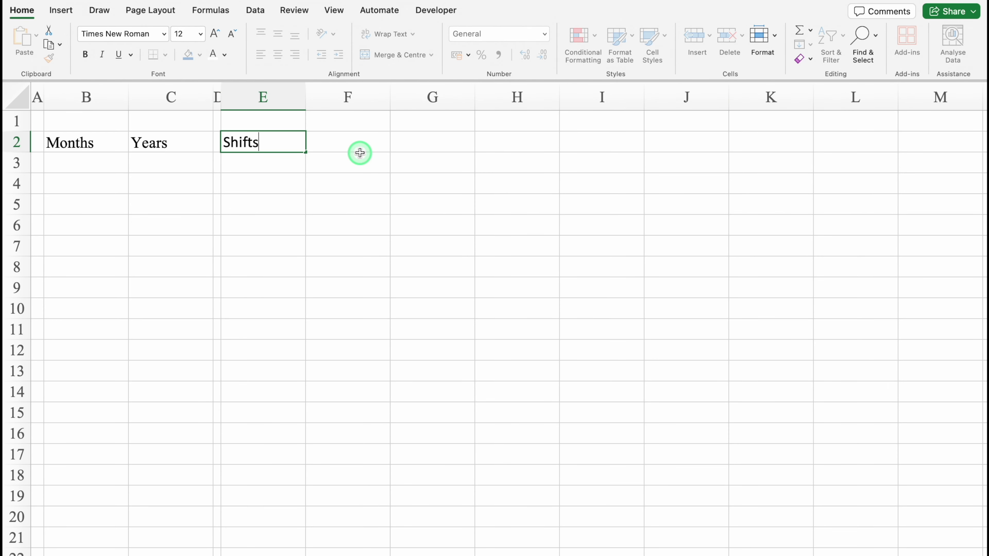
pyautogui.press('Tab')
pyautogui.write('Shift Codes')
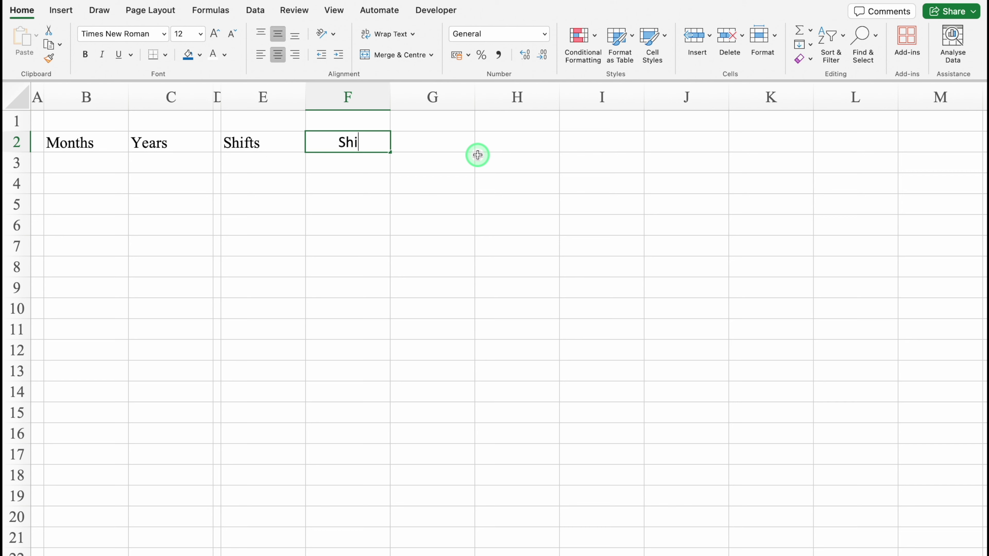
pyautogui.press('Return')
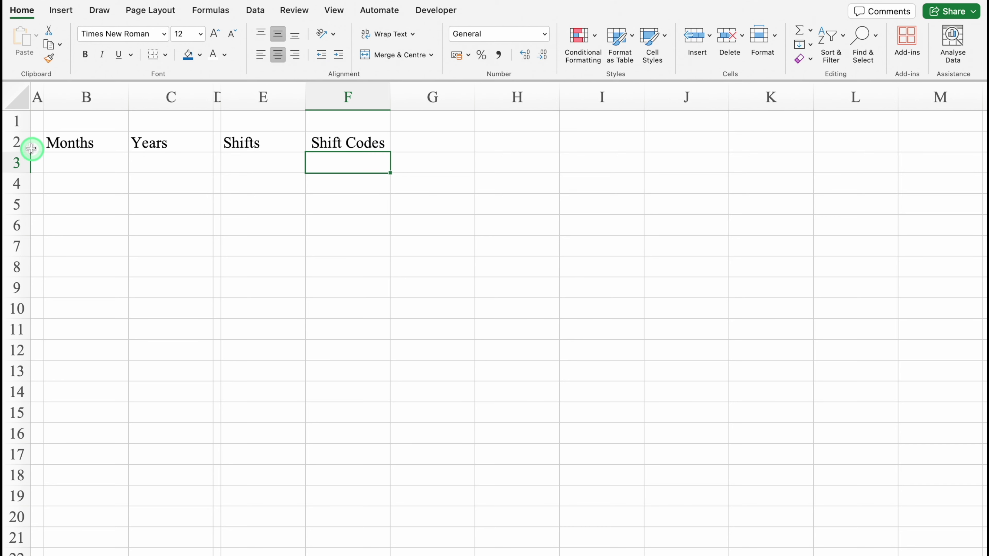
# Centre the text in row 2 and give the Months and Years headers a blue fill with white text
pyautogui.click(18, 141)
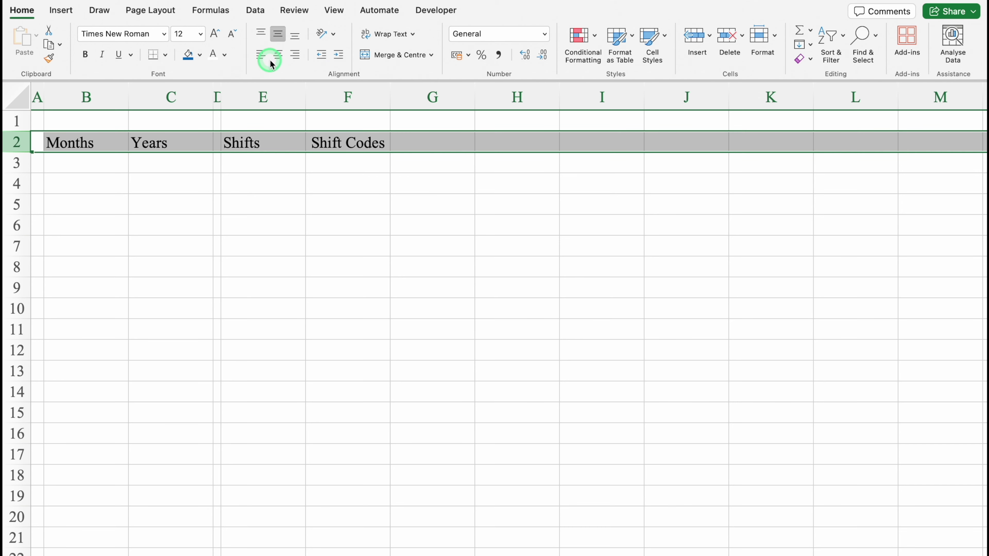
pyautogui.click(280, 55)
pyautogui.moveTo(97, 142); pyautogui.dragTo(165, 138)
pyautogui.click(188, 56)
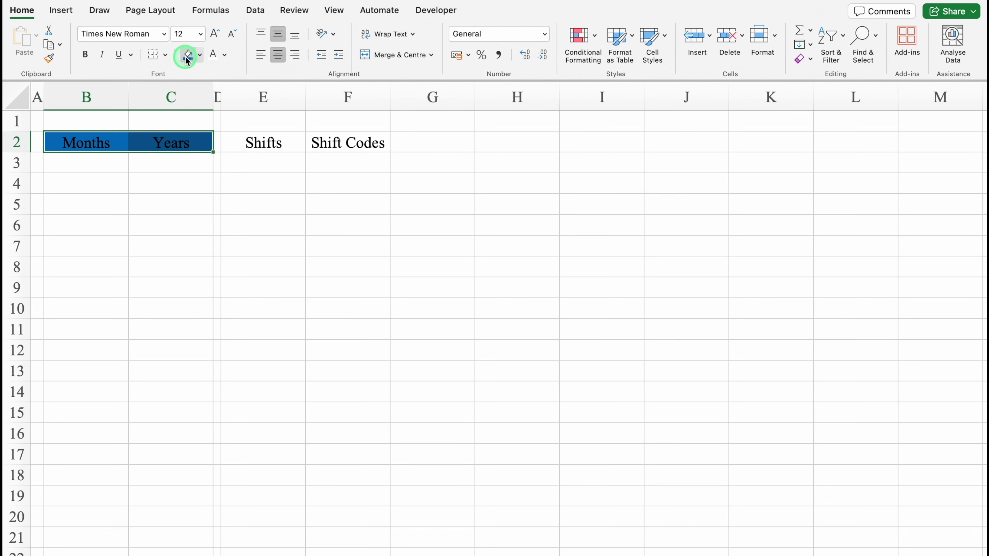
pyautogui.click(213, 54)
# Give the Shifts and Shift Codes headers in E2:F2 the same blue fill and white text
pyautogui.moveTo(260, 142); pyautogui.dragTo(337, 143)
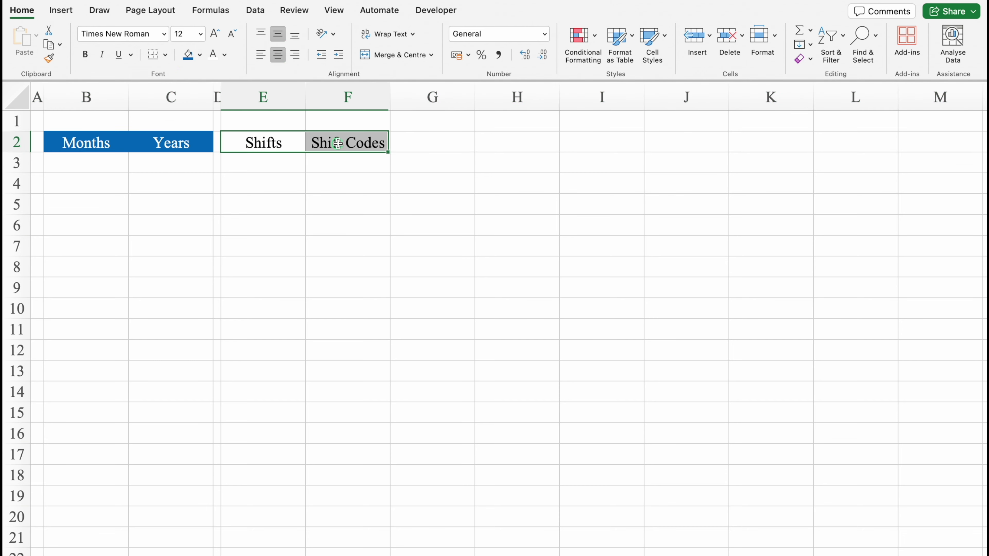
pyautogui.click(188, 57)
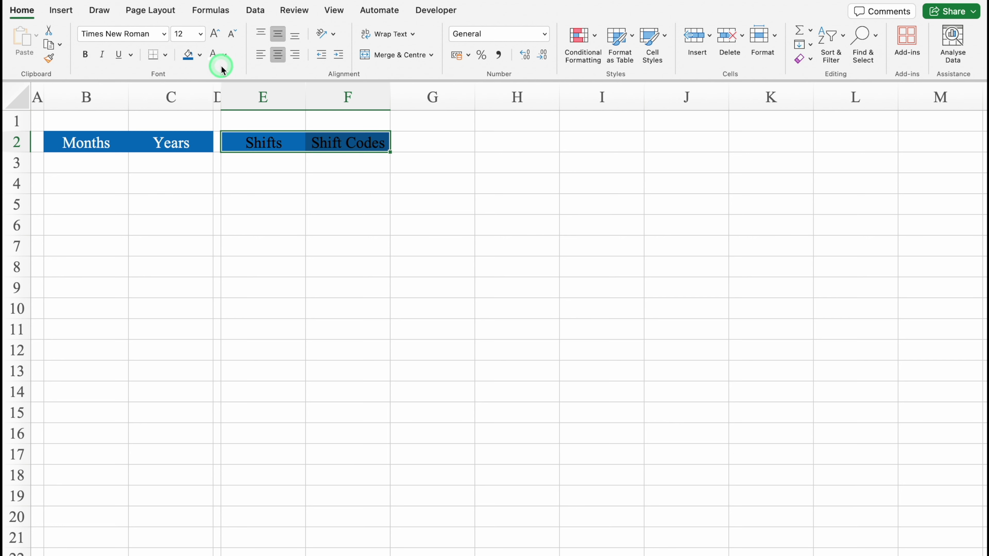
pyautogui.click(213, 54)
# Widen column B and fill B3:B14 with the month names from JANUARY to DECEMBER in capitals
pyautogui.click(106, 162)
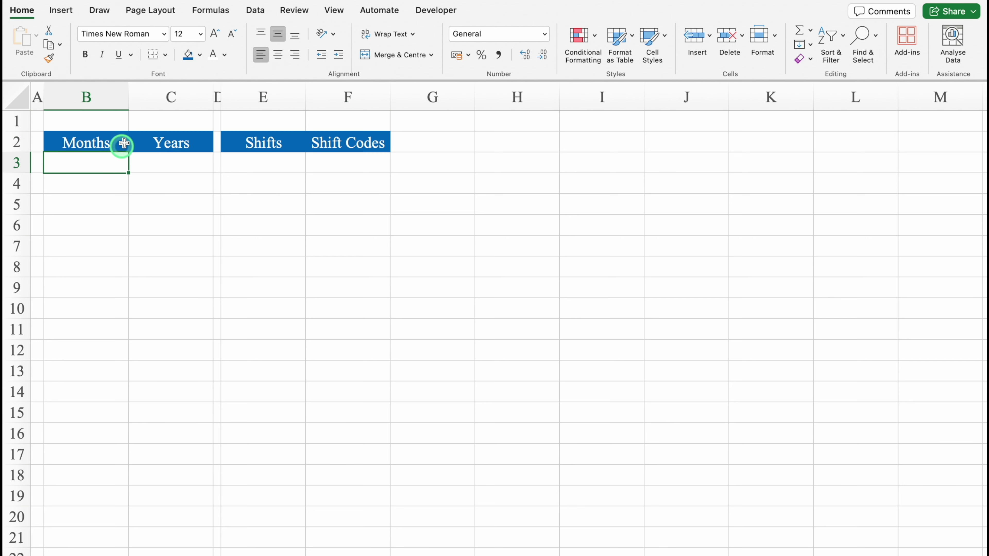
pyautogui.moveTo(129, 96); pyautogui.dragTo(202, 97)
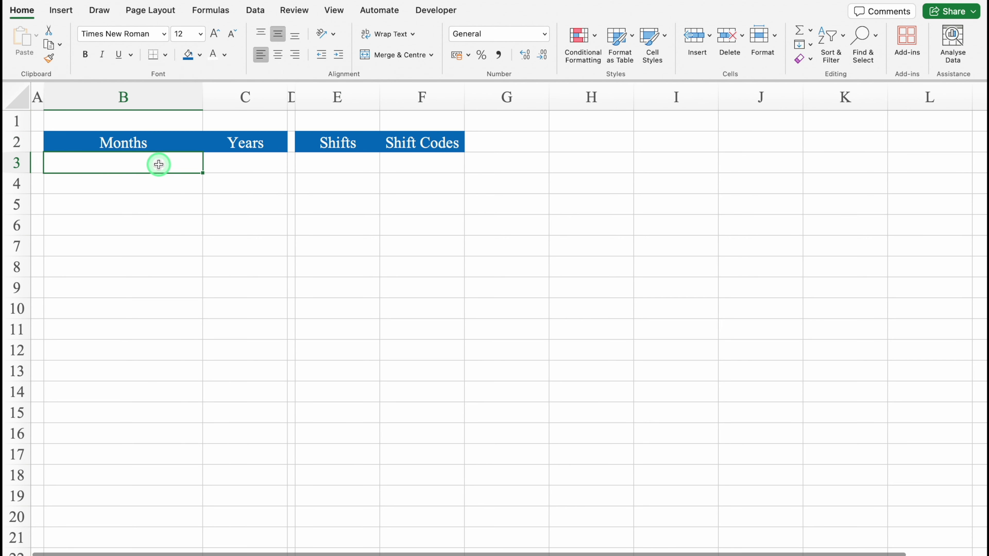
pyautogui.write('JANUARY')
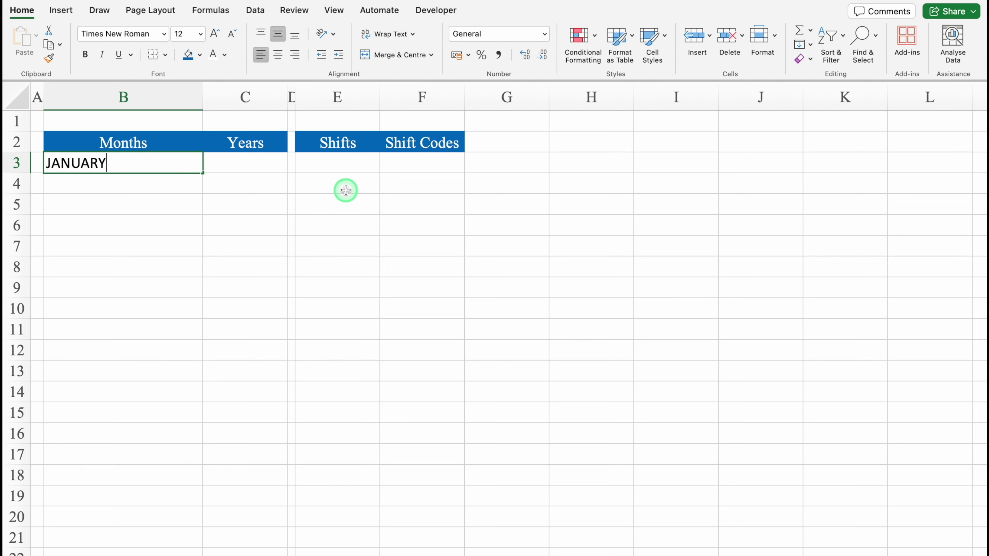
pyautogui.moveTo(202, 173); pyautogui.dragTo(196, 359)
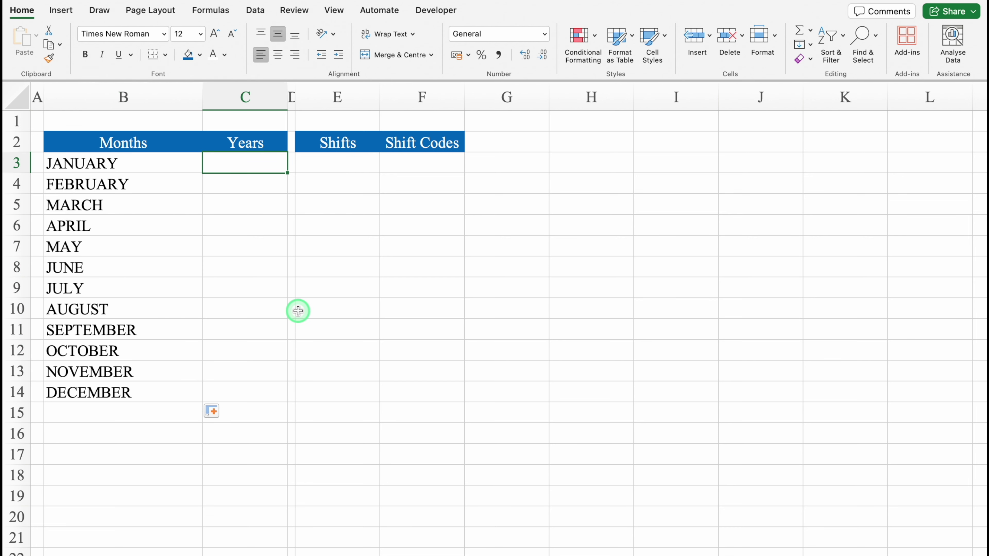
# Enter 2025 and 2026 under Years and extend the series down to 2036 in C14
pyautogui.write('2025')
pyautogui.press('Return')
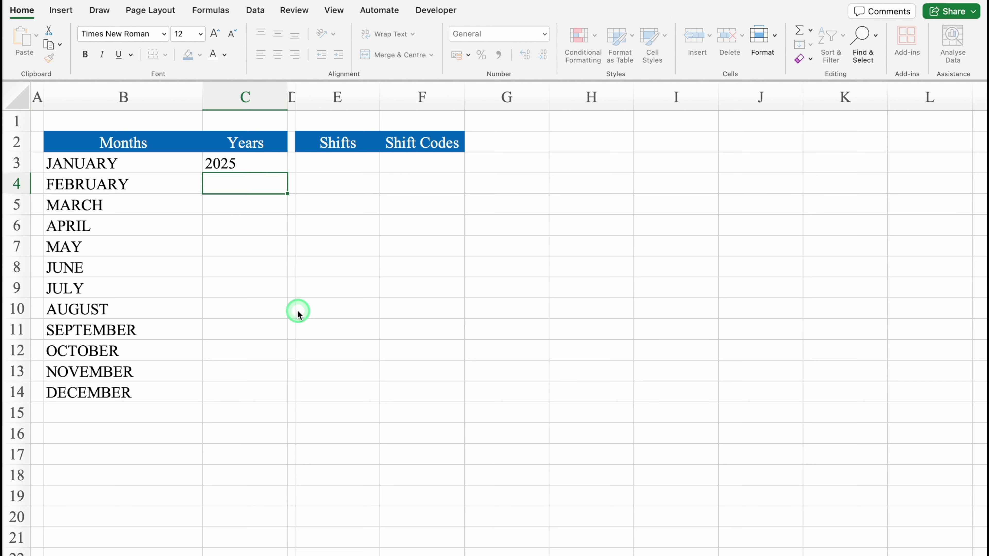
pyautogui.write('2026')
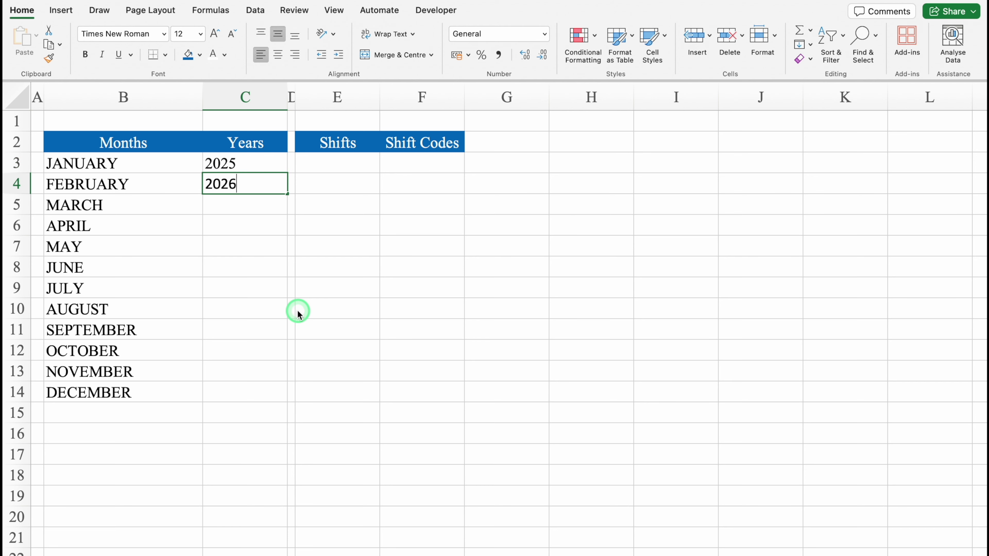
pyautogui.press('Return')
pyautogui.moveTo(257, 157); pyautogui.dragTo(260, 183)
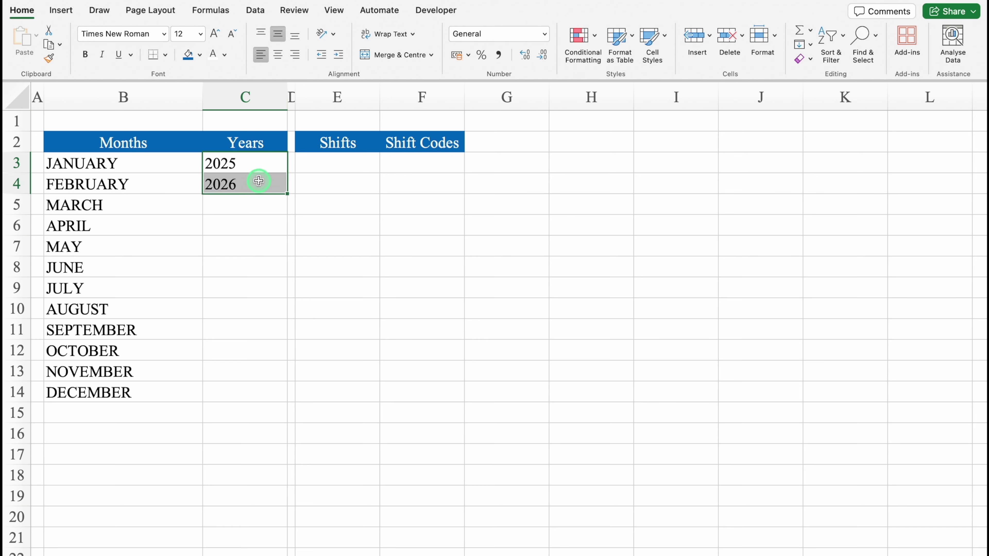
pyautogui.doubleClick(287, 195)
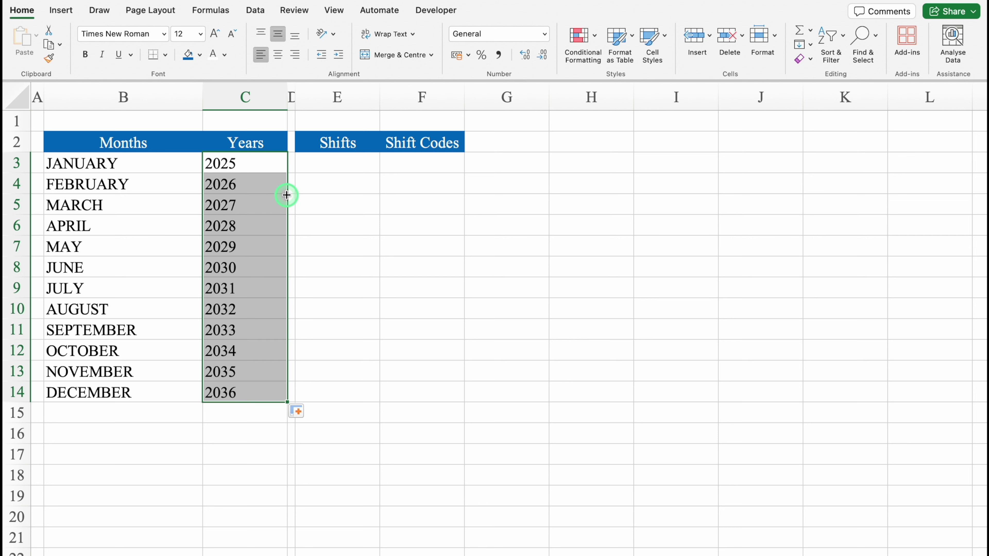
# Apply all borders to the Months and Years table in B2:C14
pyautogui.click(153, 144)
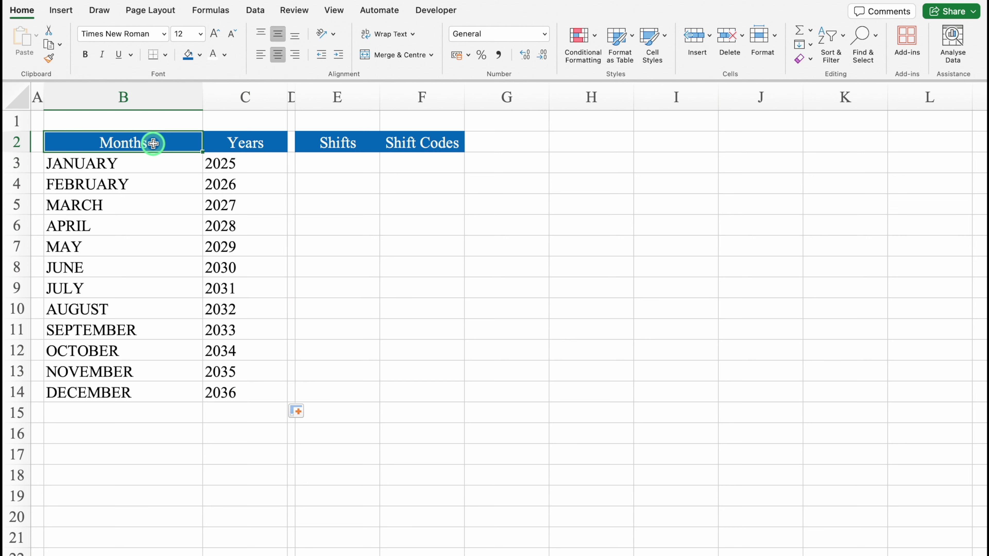
pyautogui.hotkey('ctrl', 'shift', 'Down')
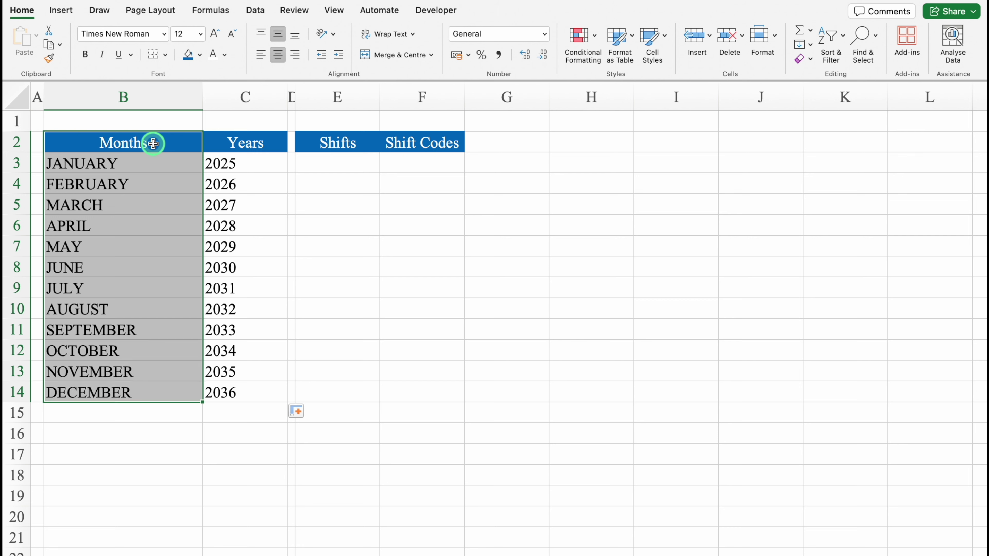
pyautogui.hotkey('shift', 'Right')
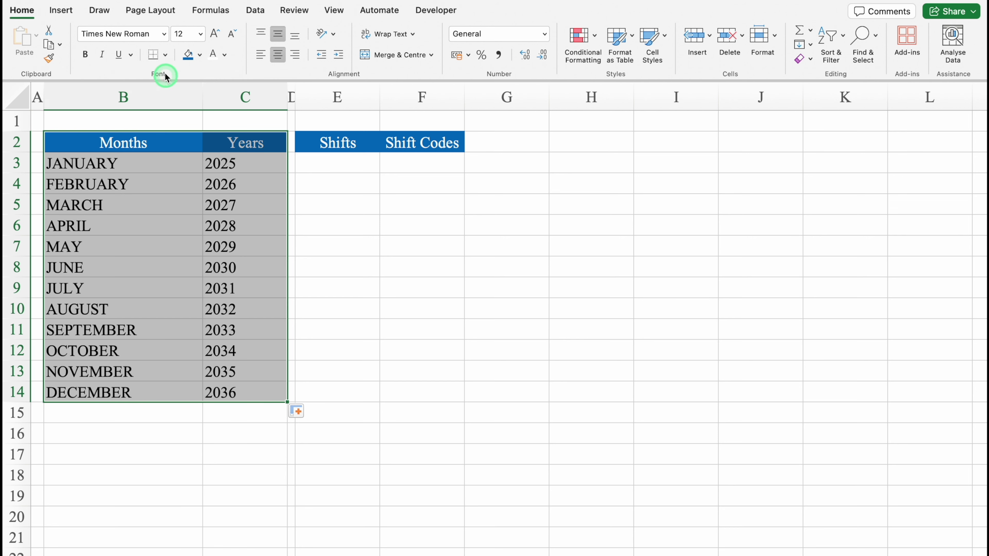
pyautogui.click(165, 54)
pyautogui.click(183, 167)
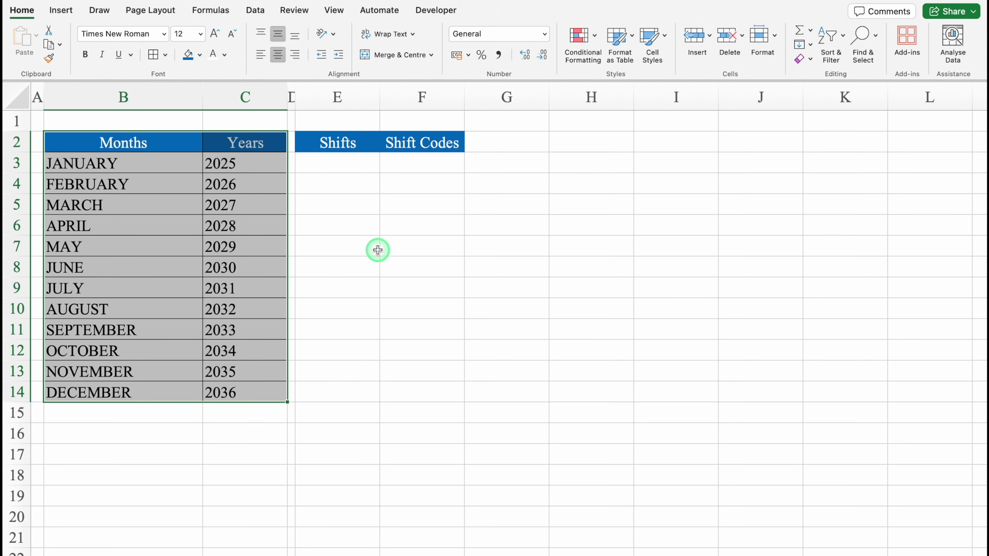
# Widen column E and enter Morning Shift, General Shift and Evening Shift in E3:E5
pyautogui.moveTo(378, 99); pyautogui.dragTo(428, 99)
pyautogui.click(411, 170)
pyautogui.write('Morning Shift')
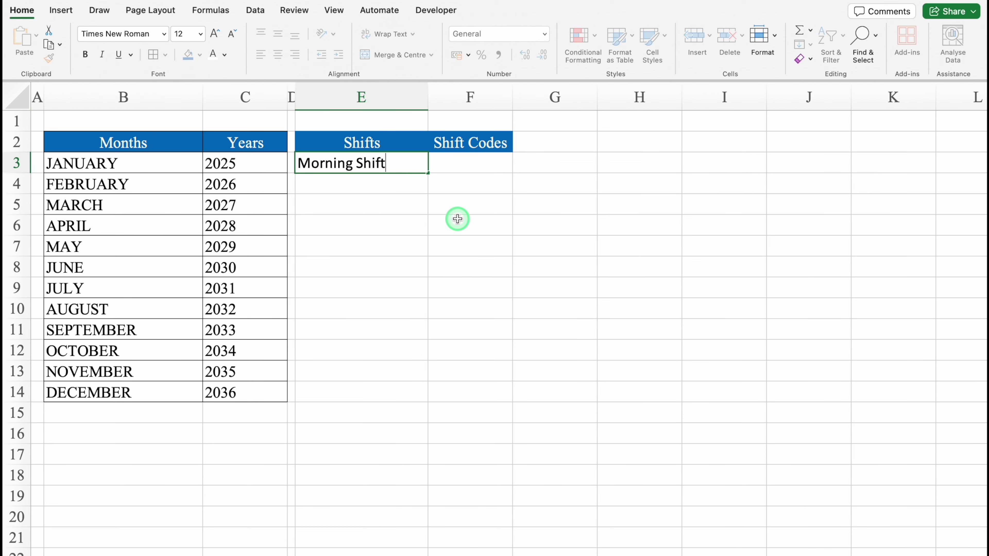
pyautogui.press('Return')
pyautogui.write('General Shift')
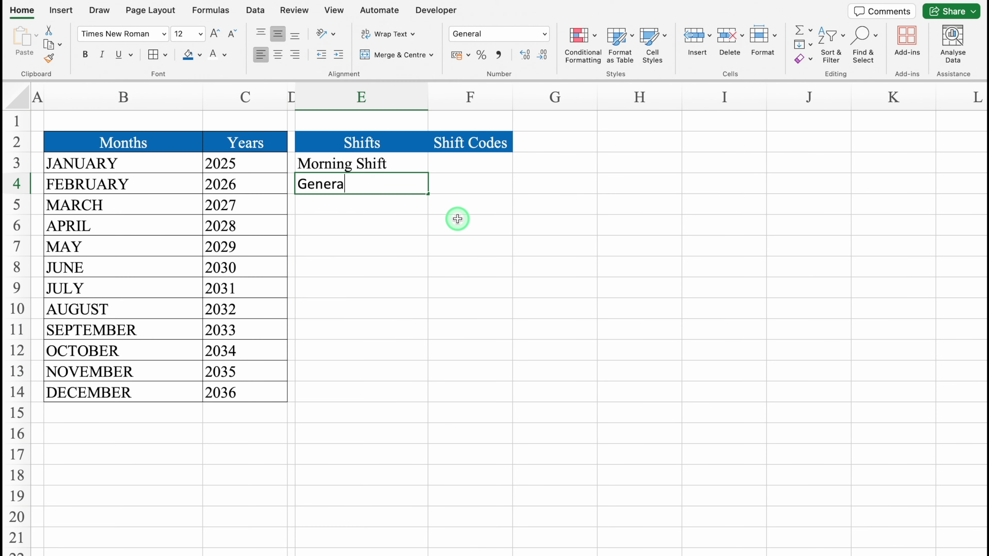
pyautogui.press('Return')
pyautogui.write('Evening Shift')
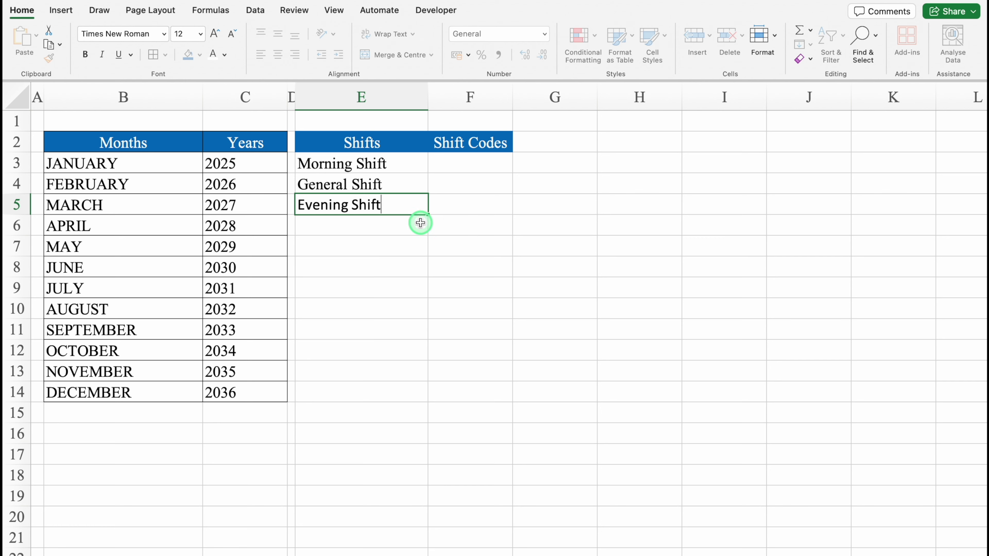
pyautogui.press('Return')
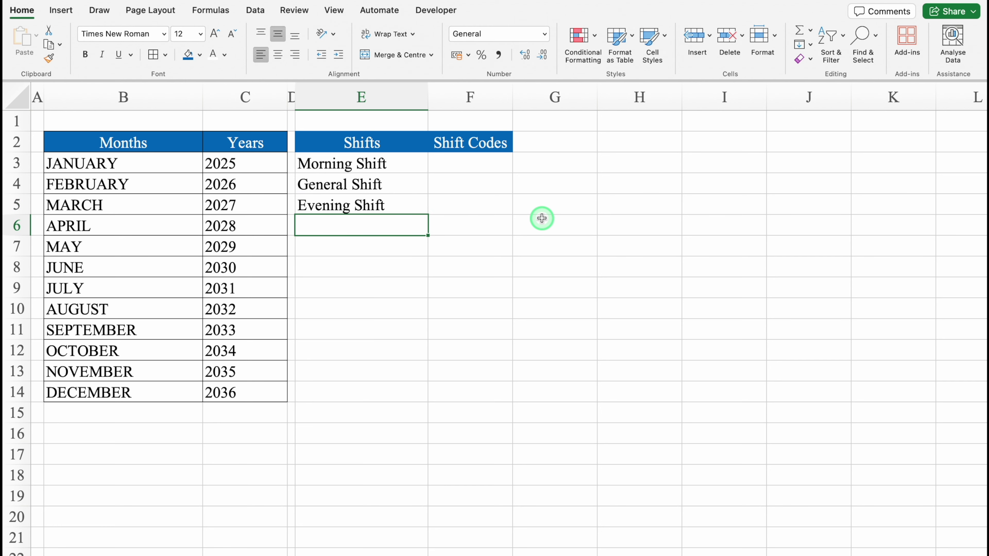
# Continue the Shifts list in E6:E10 with Night Shift, Break Shift, Week Offs, Leave and Absconding
pyautogui.write('Night Shift')
pyautogui.press('Return')
pyautogui.write('Break Shift')
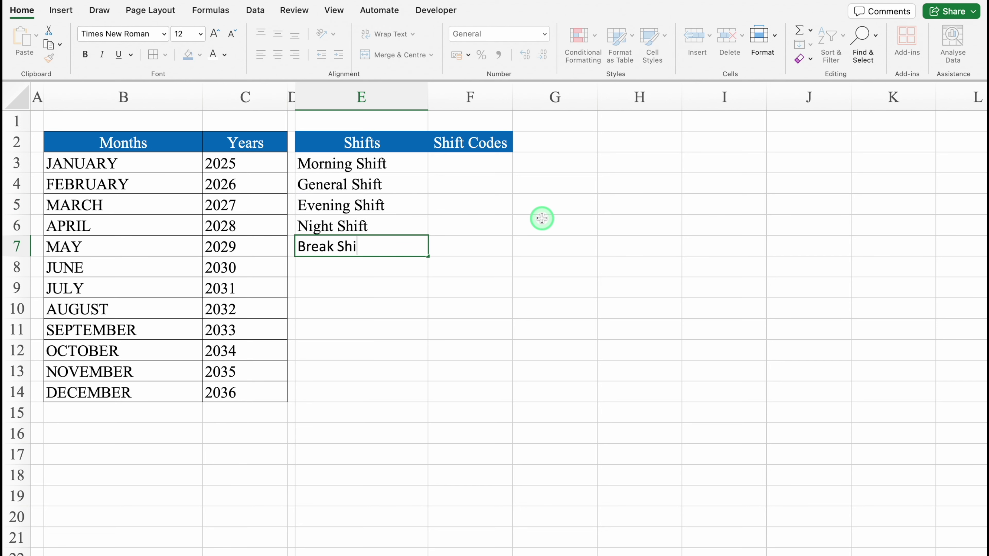
pyautogui.press('Return')
pyautogui.write('eek')
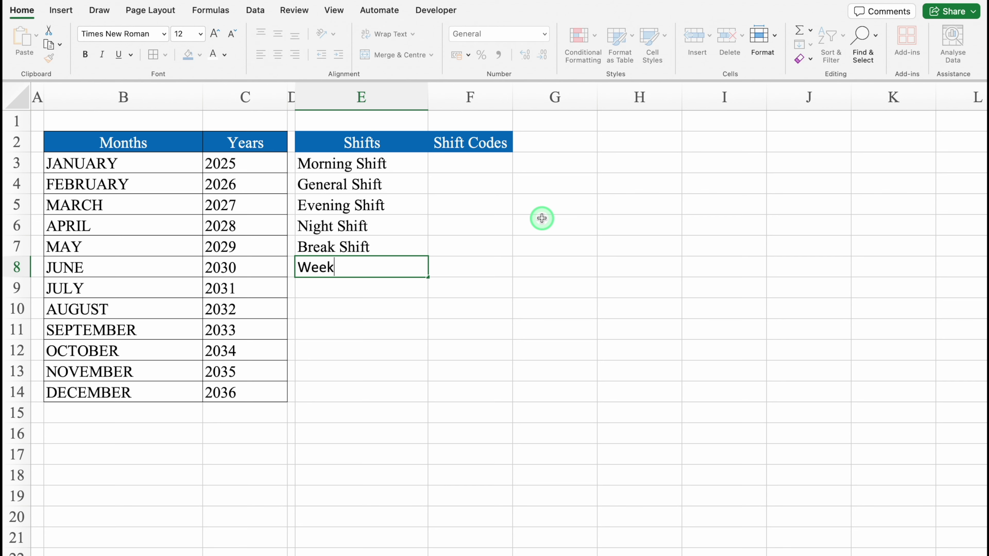
pyautogui.write(' Offs')
pyautogui.press('Return')
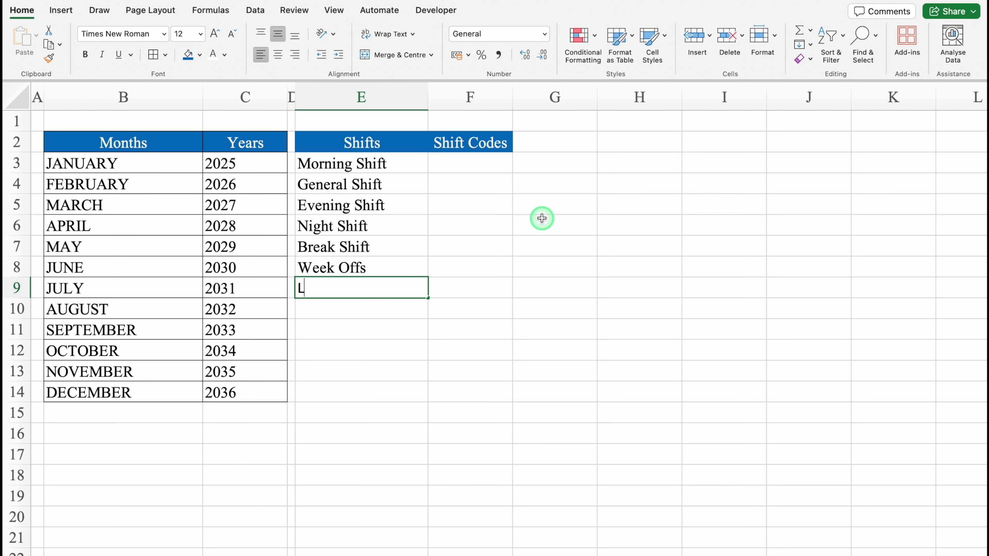
pyautogui.write('Leave')
pyautogui.press('Return')
pyautogui.write('Absco')
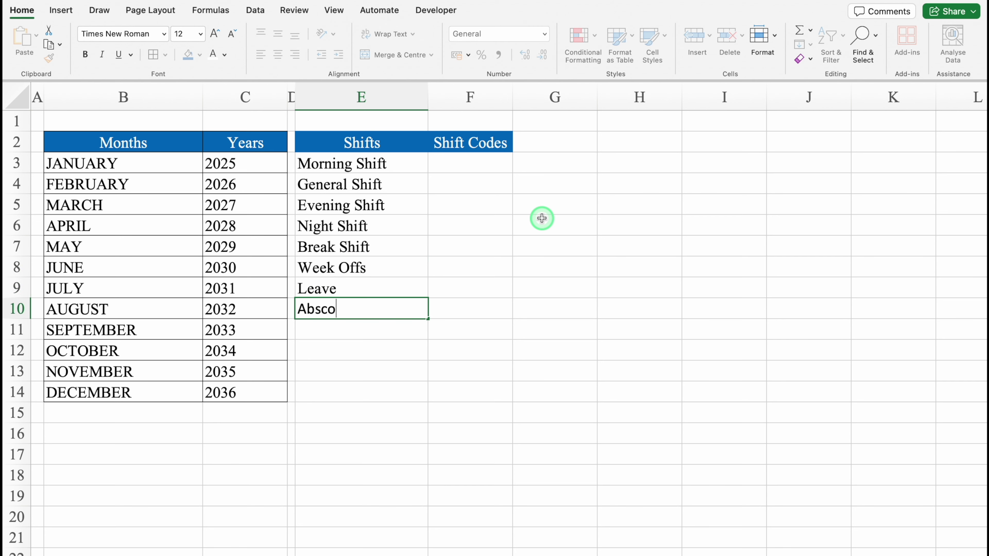
pyautogui.write('nding')
# Enter the shift codes MS, GS, ES and NS in F3:F6 for the first four shifts
pyautogui.click(469, 168)
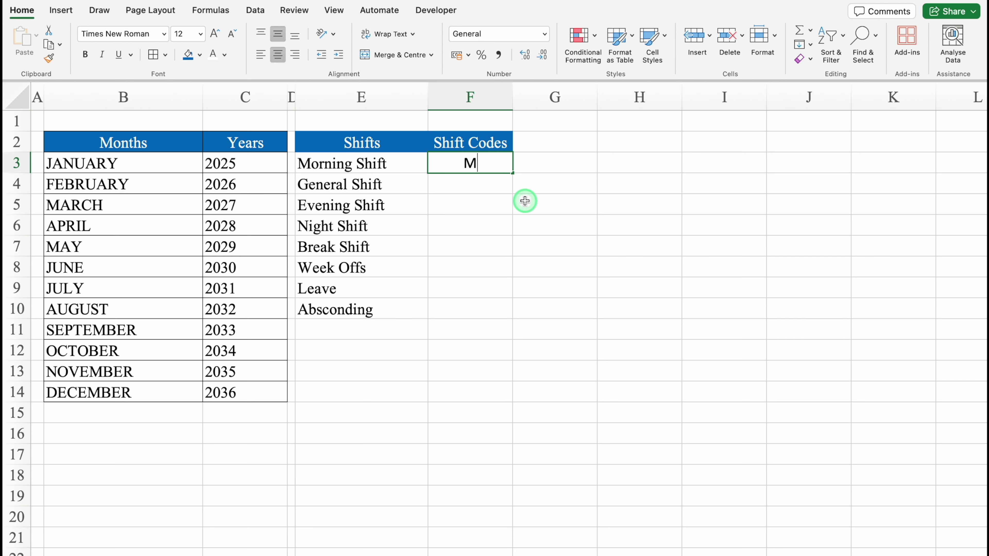
pyautogui.press('Return')
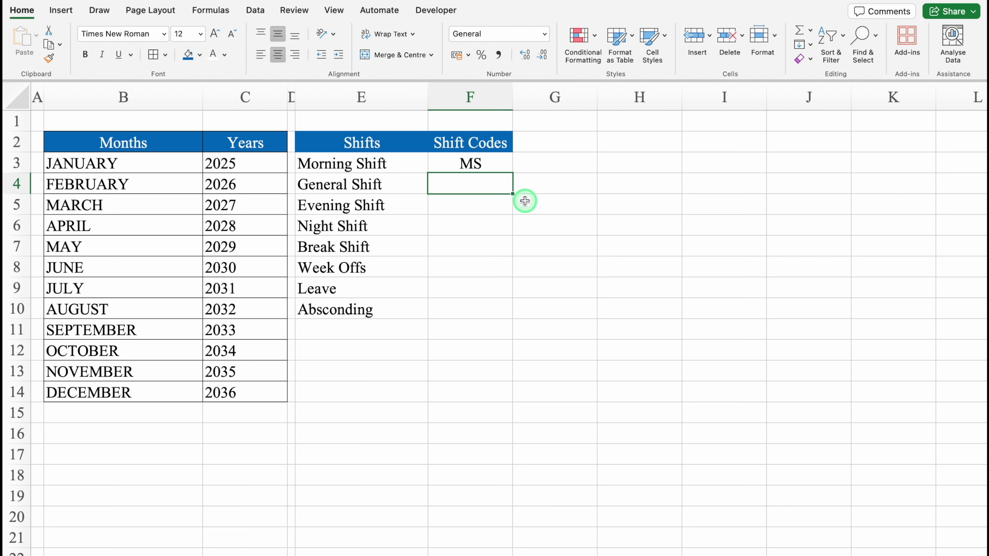
pyautogui.write('GS')
pyautogui.press('Return')
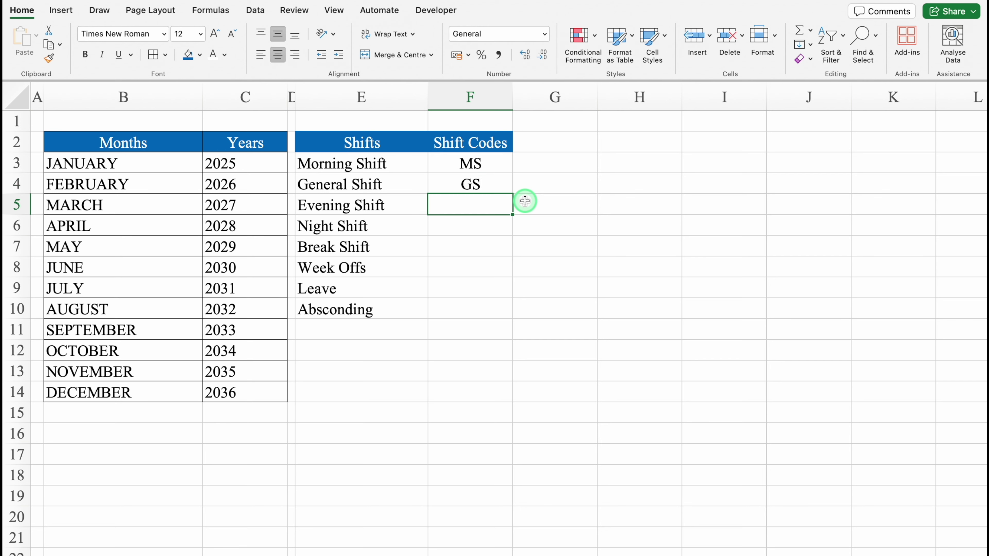
pyautogui.write('ES')
pyautogui.press('Return')
pyautogui.write('NS')
pyautogui.press('Return')
# Enter the shift codes BS, WO, L and A in F7:F10 for the remaining shifts
pyautogui.write('B')
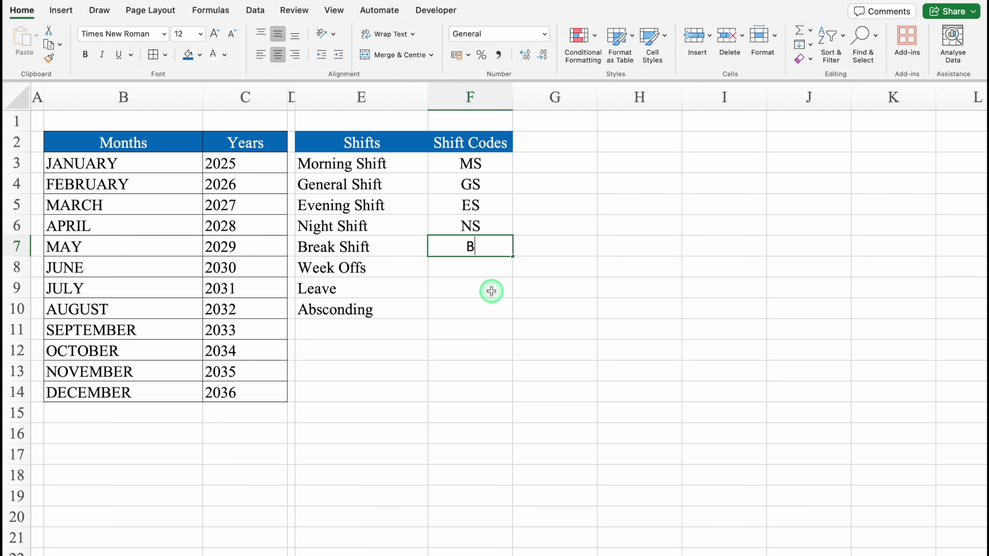
pyautogui.write('S WO')
pyautogui.press('Return')
pyautogui.write('L')
pyautogui.press('Return')
pyautogui.write('A')
pyautogui.click(555, 370)
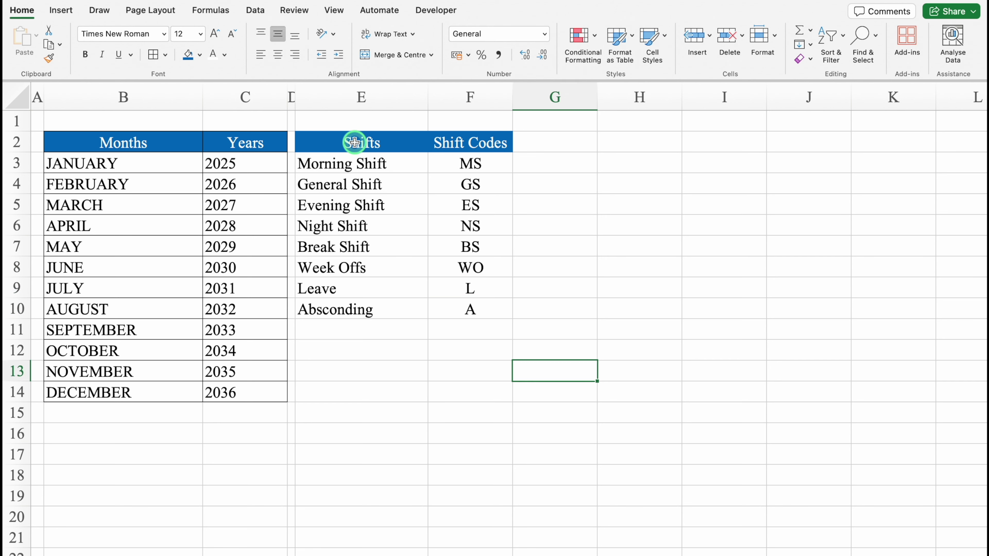
# Apply all borders to the Shifts and Shift Codes table in E2:F10
pyautogui.click(354, 143)
pyautogui.moveTo(355, 142); pyautogui.dragTo(469, 308)
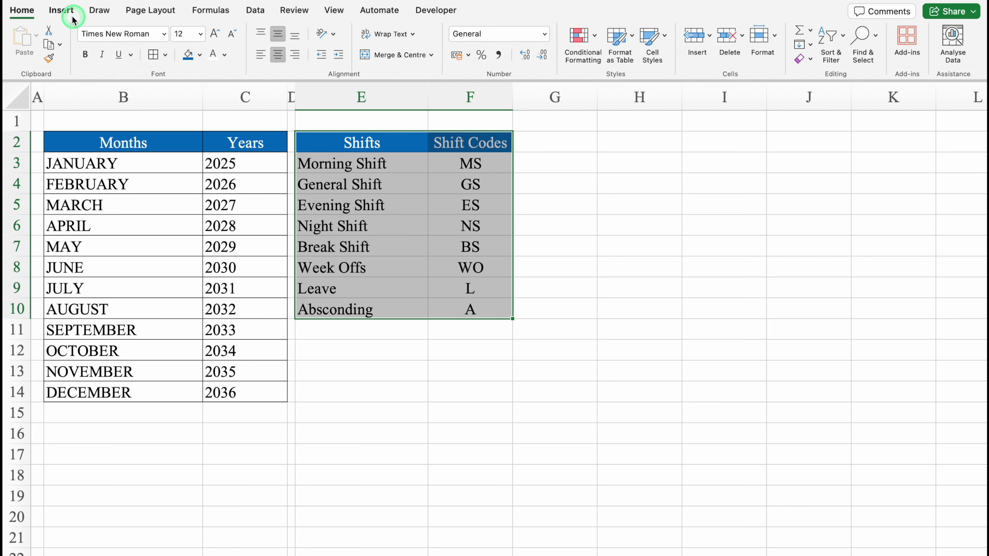
pyautogui.click(154, 56)
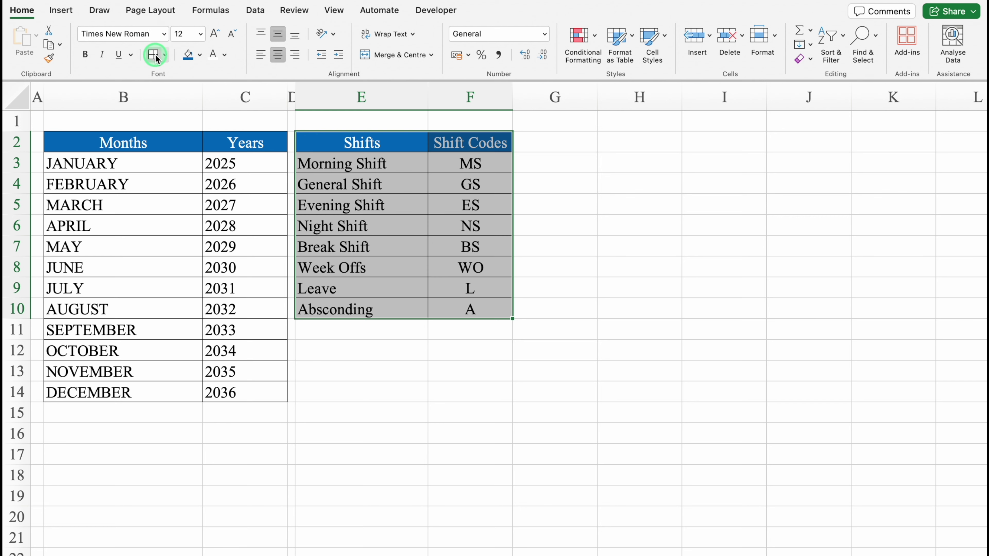
# Hide the gridlines on the Settings sheet
pyautogui.click(334, 10)
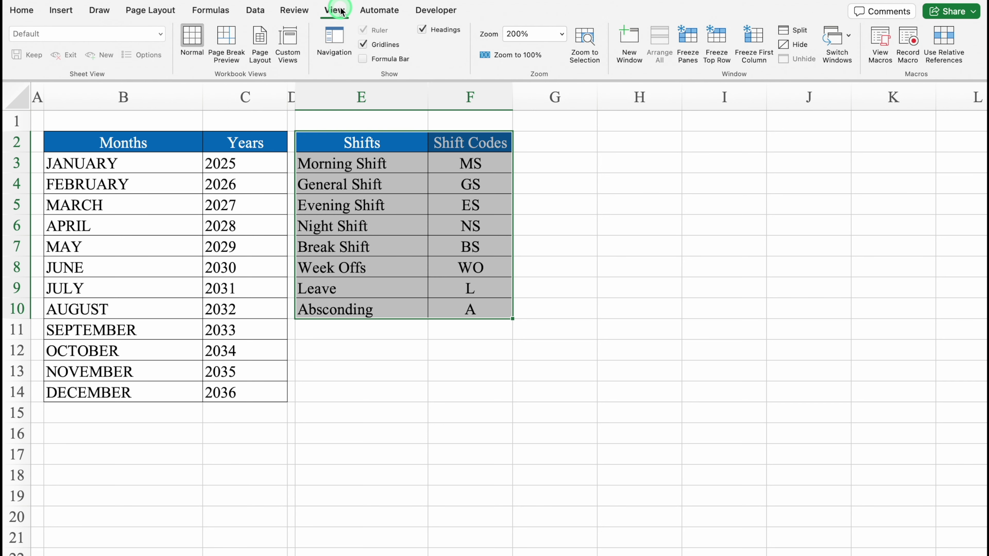
pyautogui.click(360, 43)
pyautogui.click(578, 246)
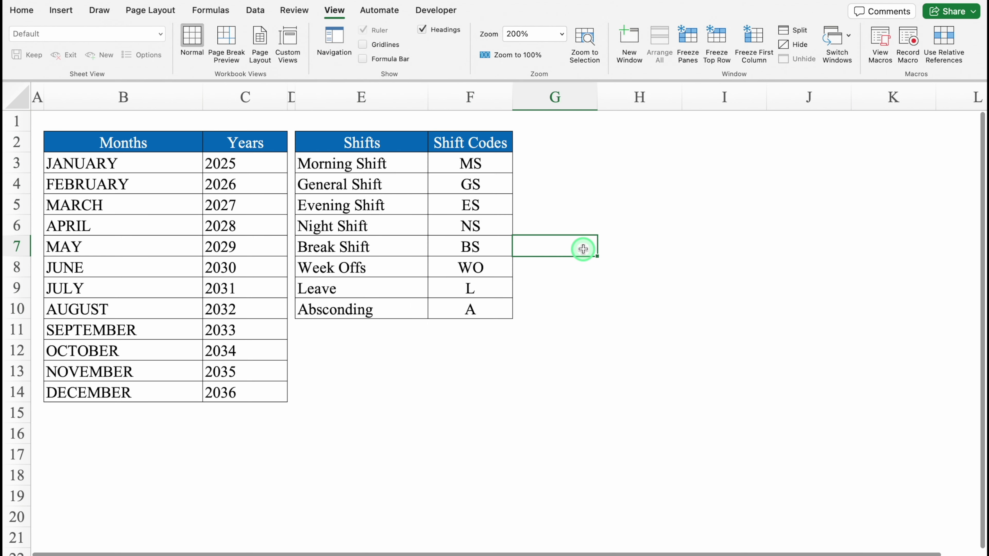
pyautogui.click(463, 394)
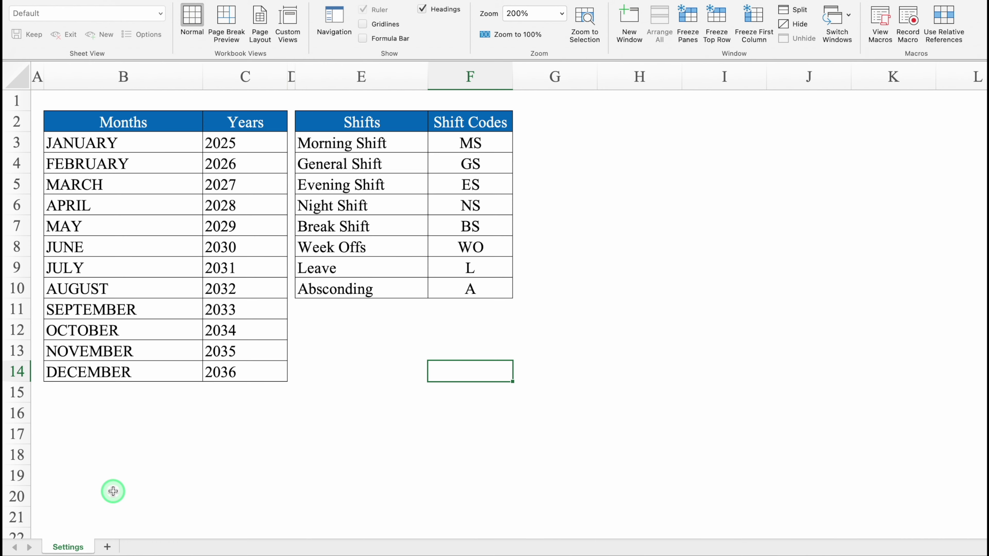
# Add a new sheet after Settings and name it Duty Roaster
pyautogui.click(107, 548)
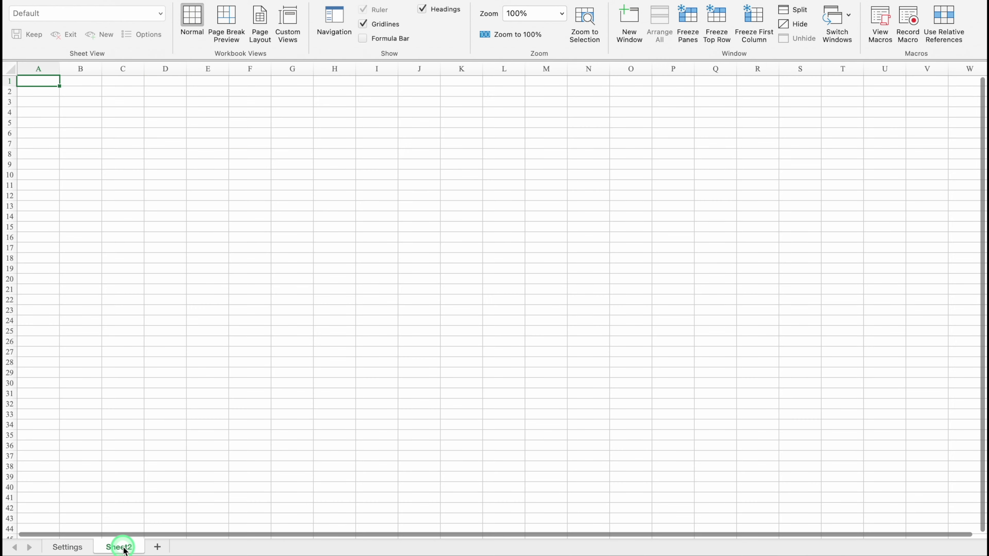
pyautogui.doubleClick(124, 547)
pyautogui.write('Duty Roaster')
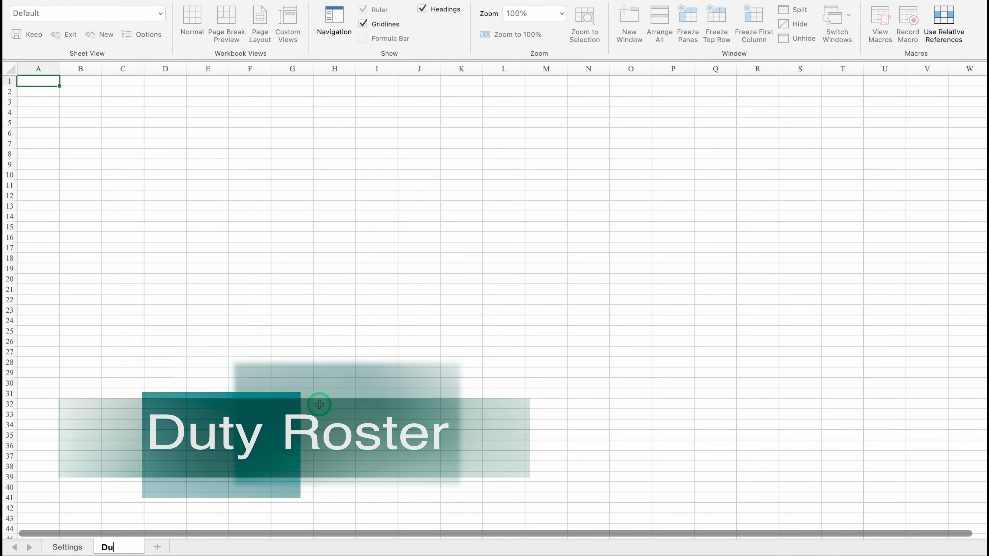
pyautogui.press('Return')
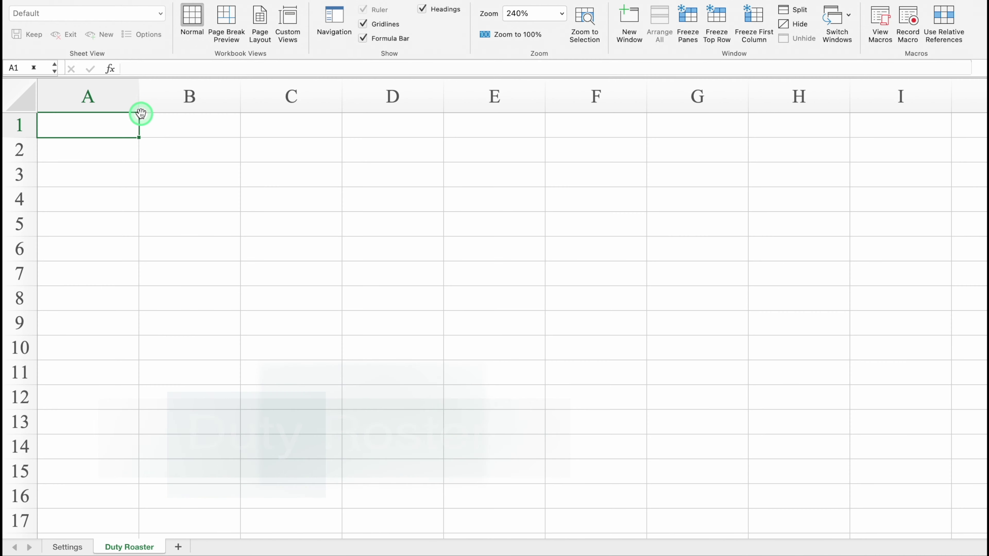
# Shrink column A and row 1 into narrow margins, and merge and centre B2:C2
pyautogui.moveTo(141, 114); pyautogui.dragTo(53, 113)
pyautogui.moveTo(25, 158); pyautogui.dragTo(26, 148)
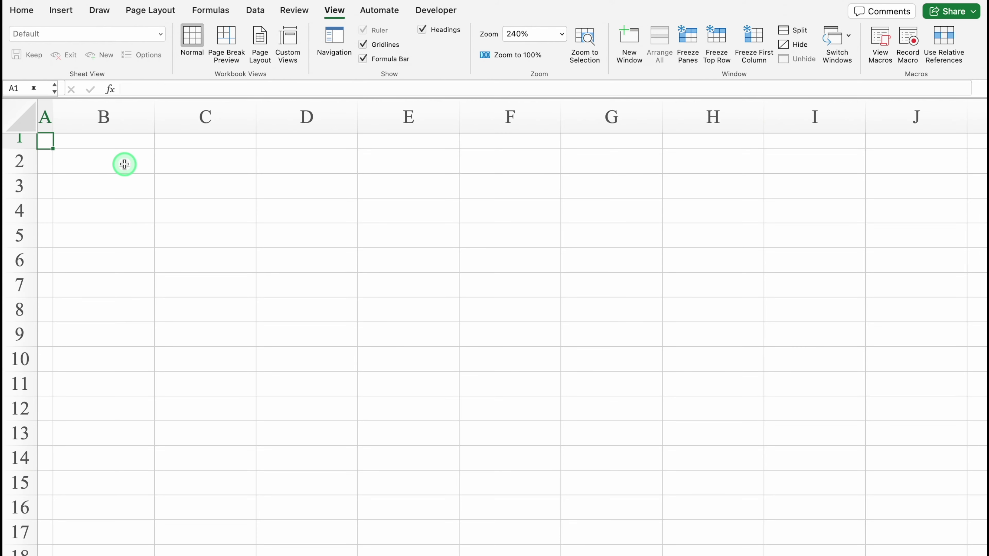
pyautogui.click(94, 163)
pyautogui.moveTo(94, 162); pyautogui.dragTo(184, 162)
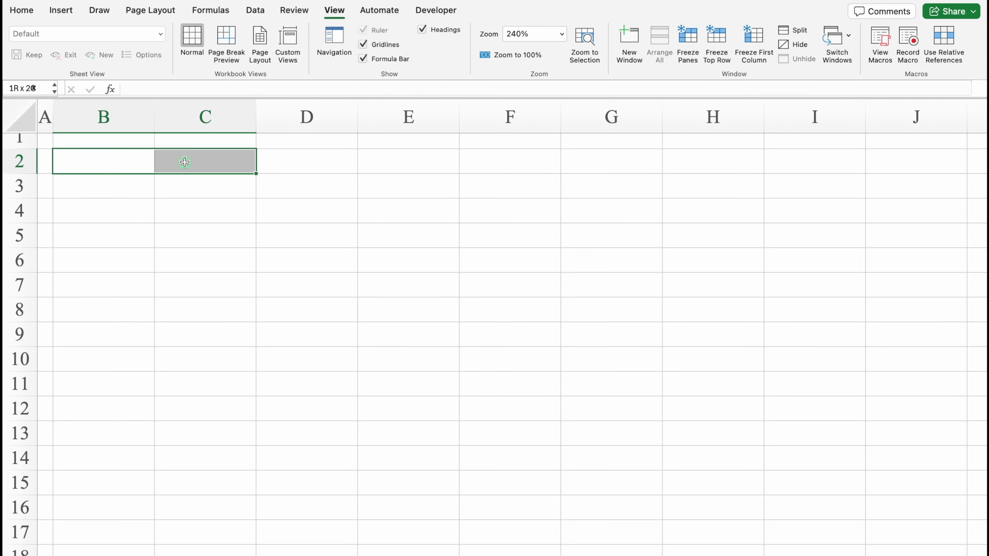
pyautogui.click(22, 10)
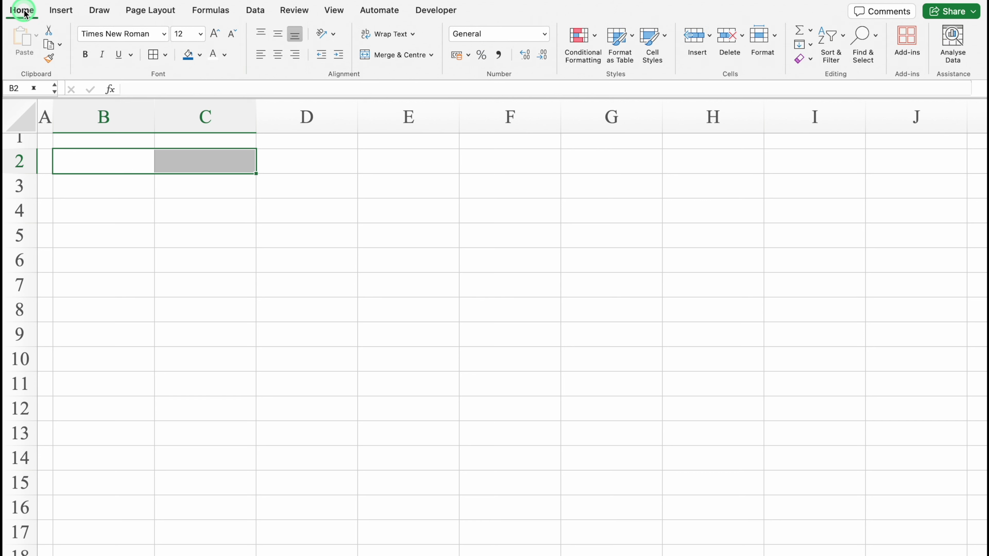
pyautogui.click(377, 58)
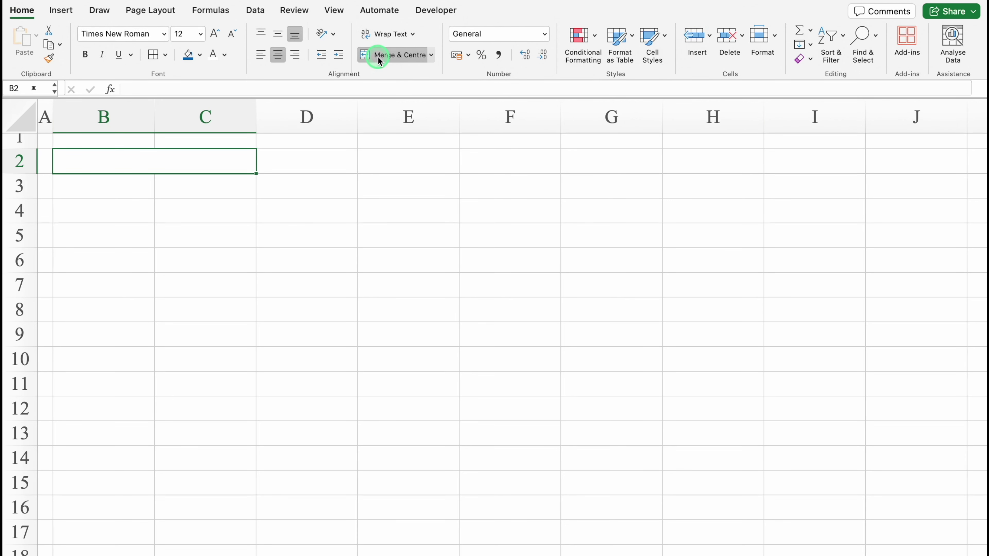
# Format merged cell B2:C2 with a dark blue fill and white text, and enter the title Duty Roaster
pyautogui.click(200, 55)
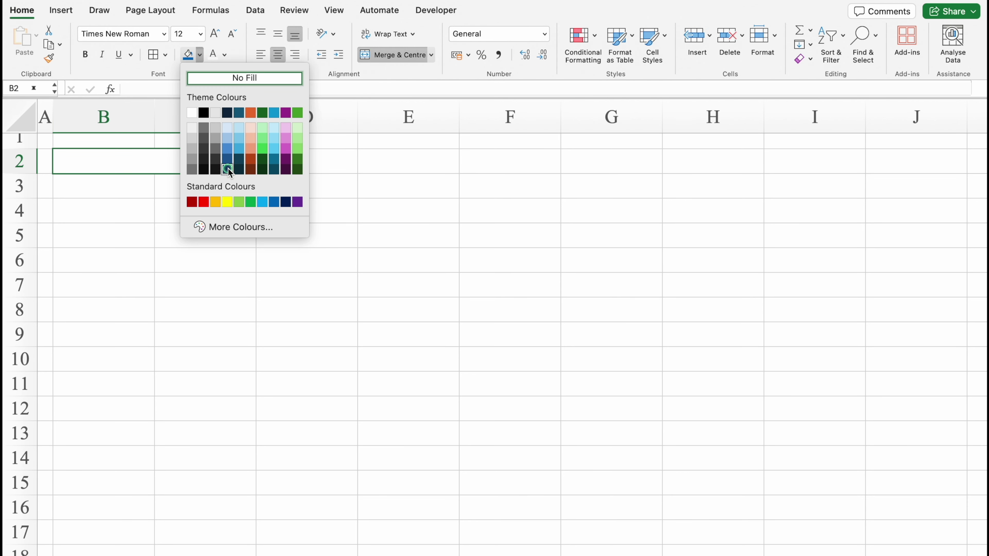
pyautogui.click(228, 170)
pyautogui.click(214, 56)
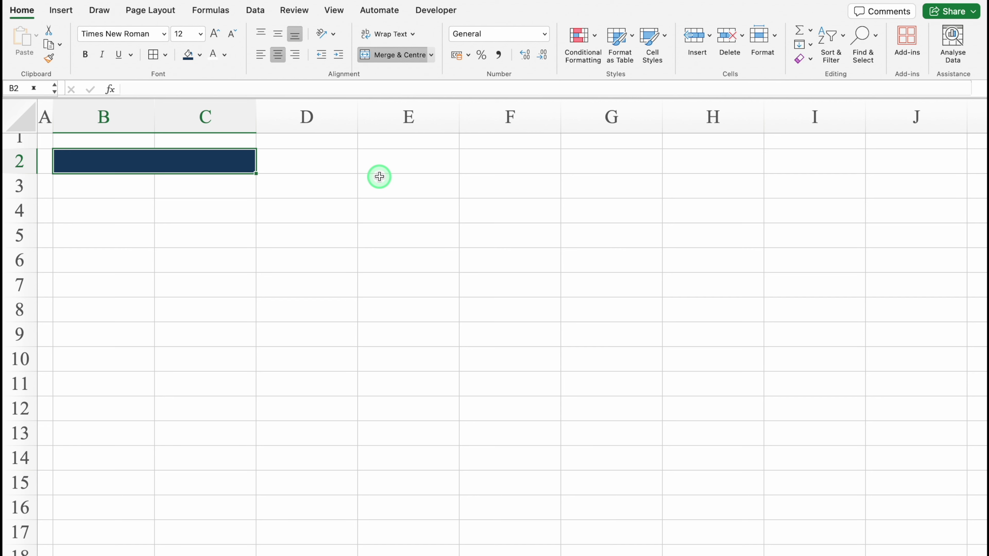
pyautogui.write('Duty Roaster')
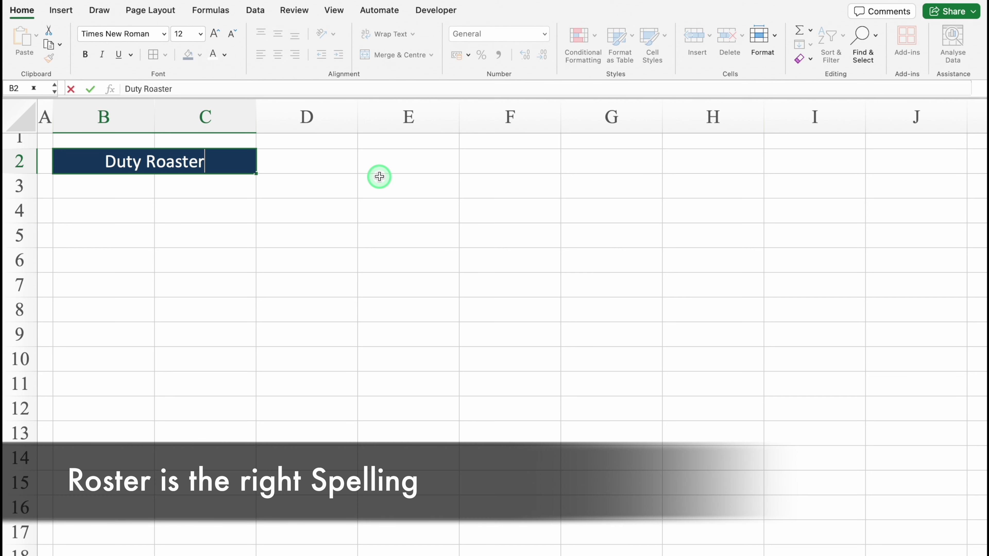
# Set the Duty Roaster title's font to Arial Black
pyautogui.click(164, 34)
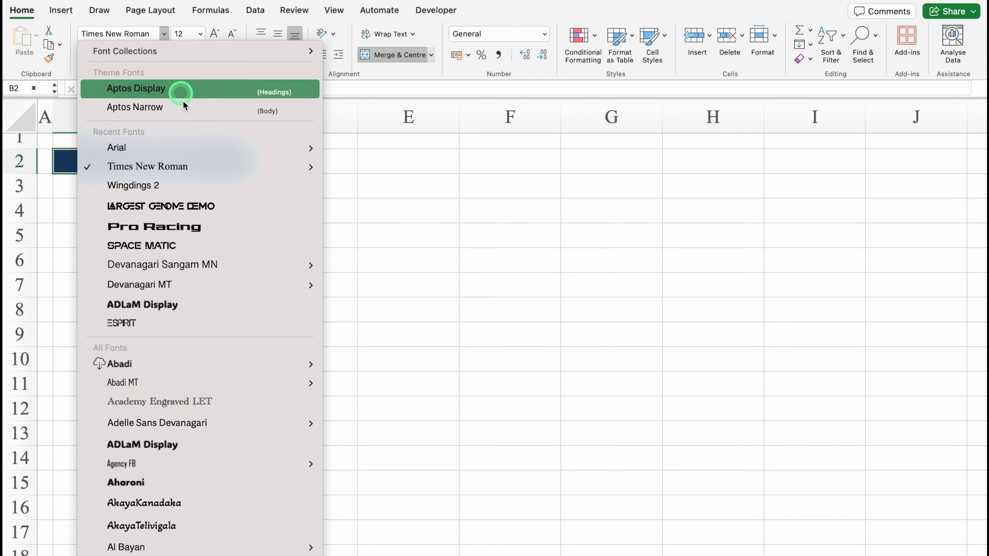
pyautogui.moveTo(295, 148)
pyautogui.click(391, 328)
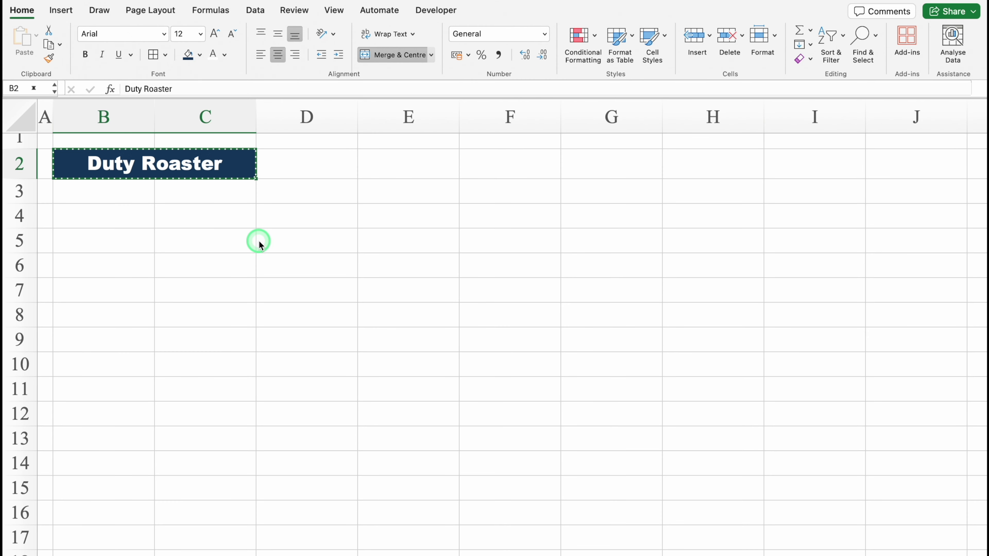
# Duplicate the title block into B4:C4 as a Month & Year label, with row 3 shrunk to a thin gap
pyautogui.press('super+c')
pyautogui.click(124, 221)
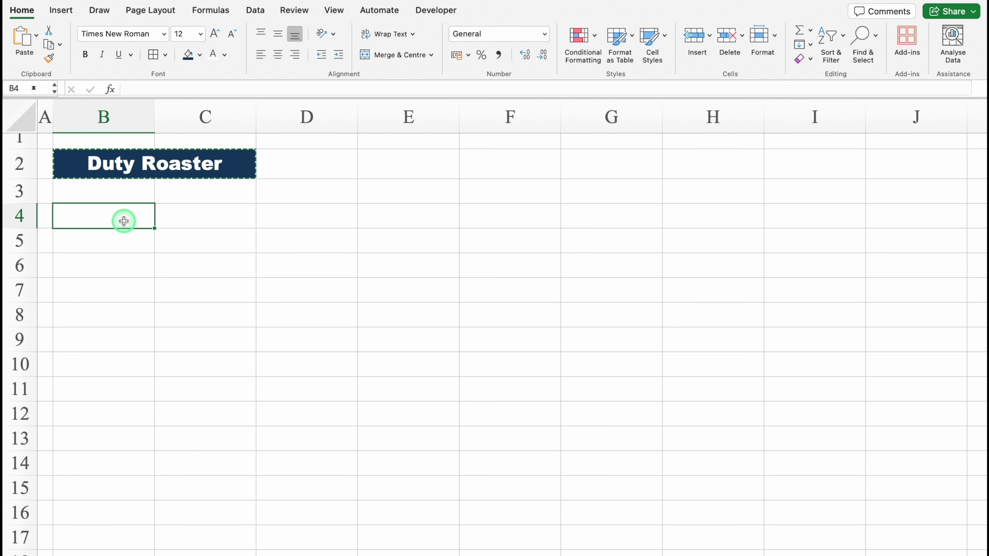
pyautogui.press('super+v')
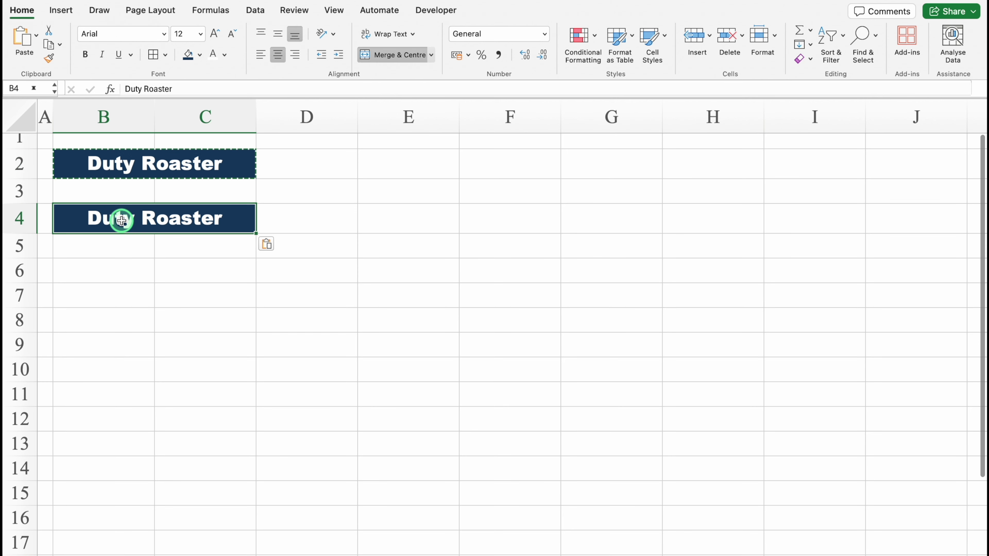
pyautogui.moveTo(25, 206); pyautogui.dragTo(23, 178)
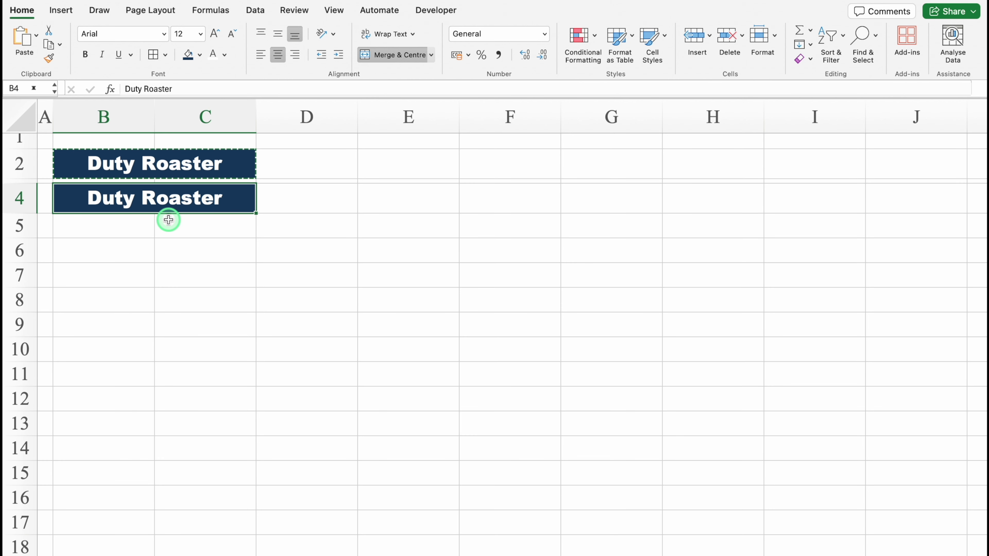
pyautogui.press('BackSpace')
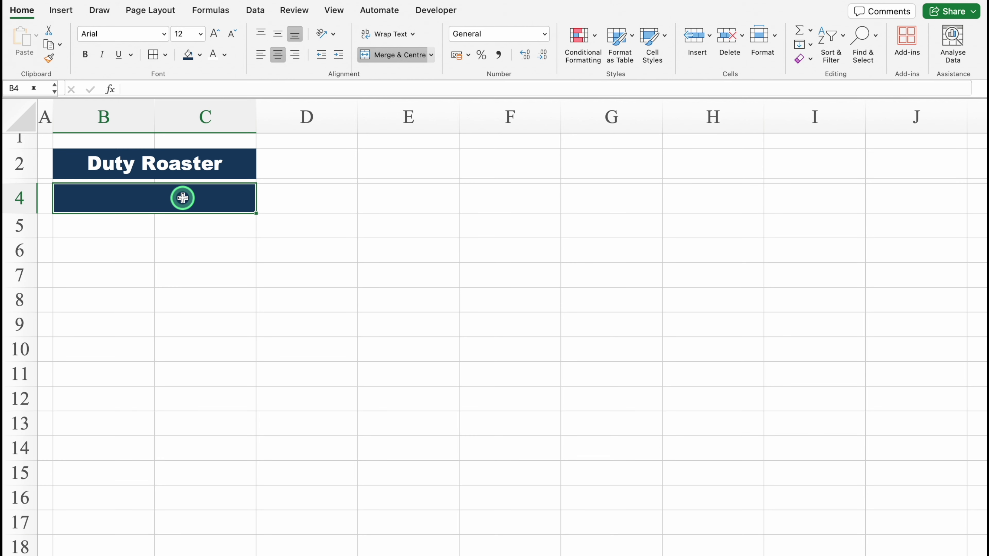
pyautogui.write('Month & Year')
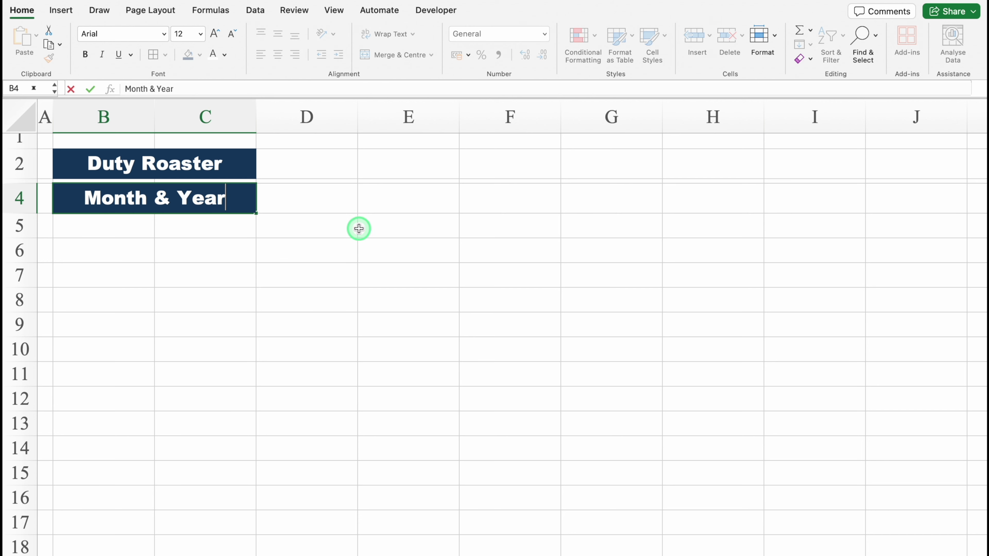
# Fill D2:E2 with orange and D4:E4 with red
pyautogui.click(308, 165)
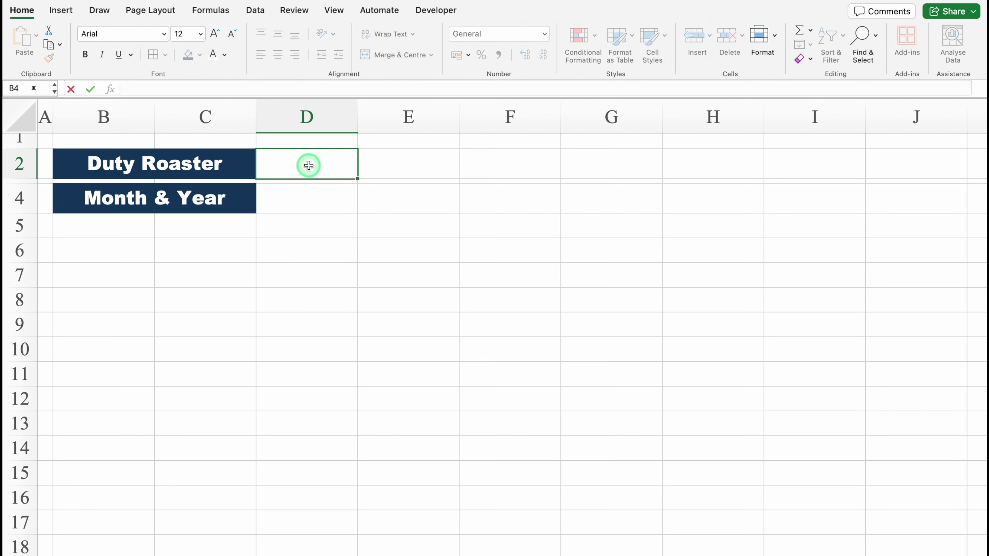
pyautogui.moveTo(342, 165); pyautogui.dragTo(375, 161)
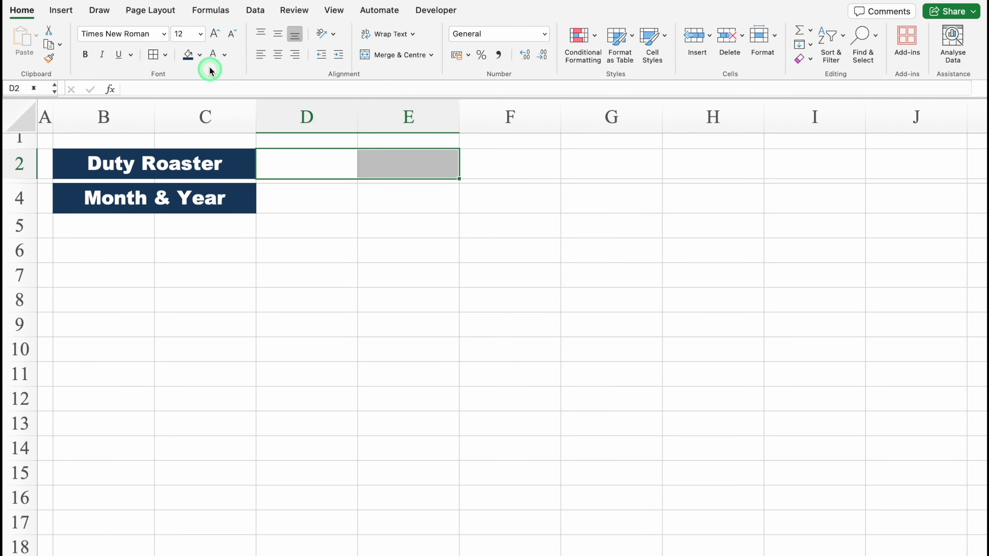
pyautogui.click(201, 55)
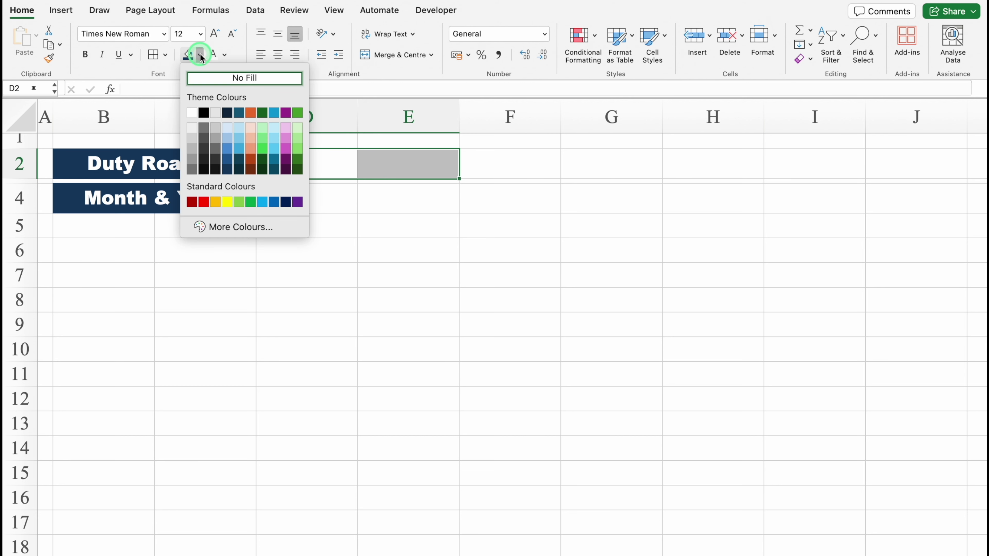
pyautogui.click(216, 202)
pyautogui.moveTo(310, 199); pyautogui.dragTo(380, 197)
pyautogui.click(192, 62)
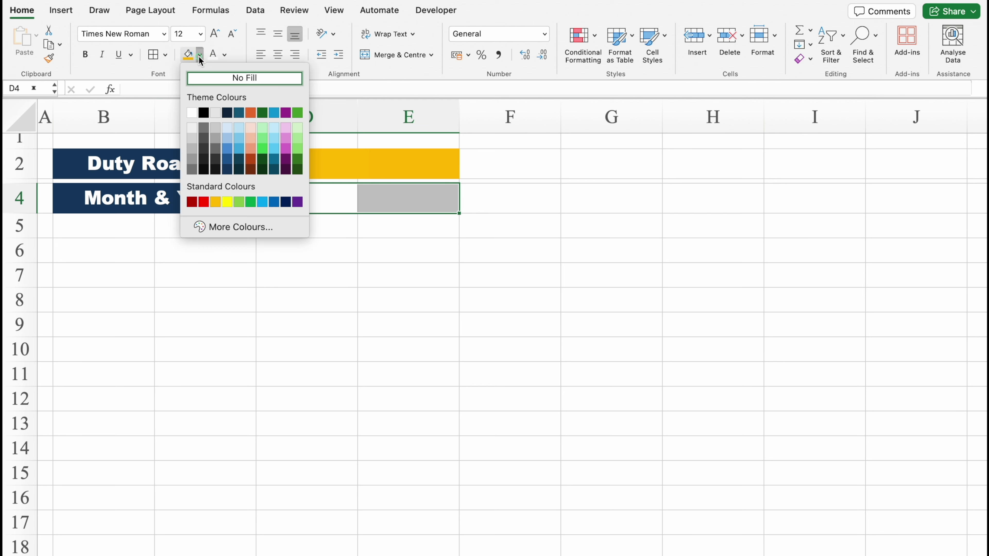
pyautogui.click(203, 200)
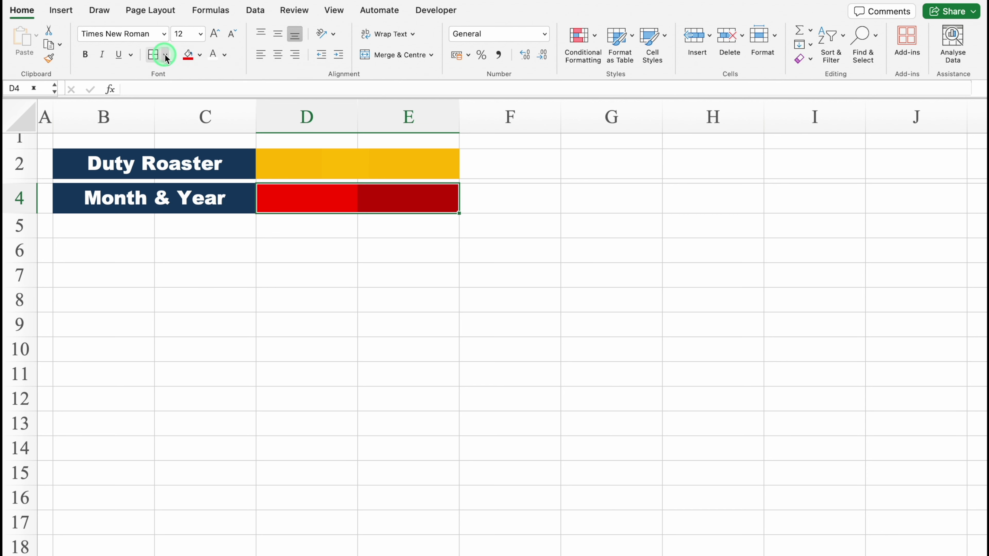
# Add borders to D4:E4 and D2:E2, and widen column D slightly
pyautogui.click(166, 54)
pyautogui.click(198, 190)
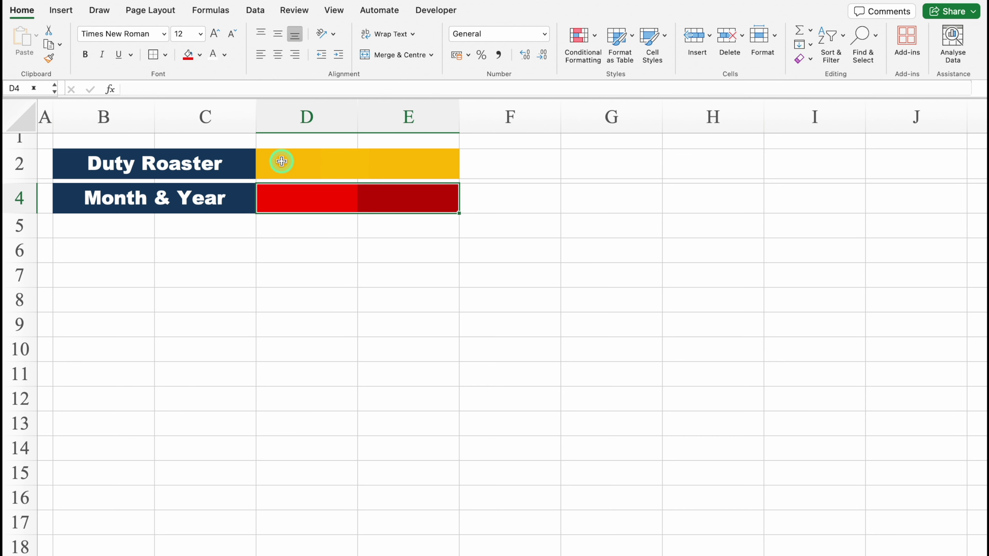
pyautogui.moveTo(281, 160); pyautogui.dragTo(400, 161)
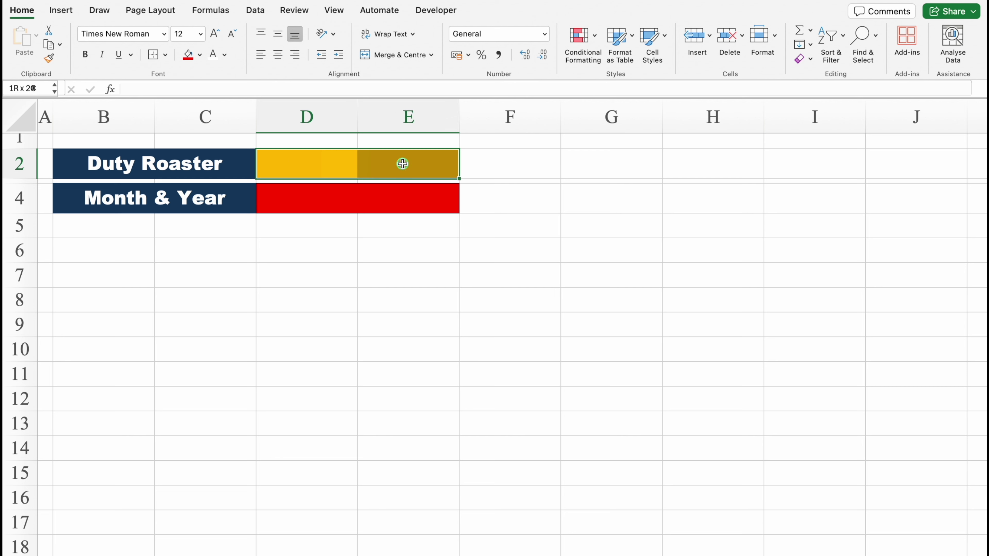
pyautogui.click(153, 56)
pyautogui.moveTo(357, 124); pyautogui.dragTo(390, 123)
# Add a List data validation to D2 with the months in B3:B14 of the Settings sheet as its source
pyautogui.click(323, 167)
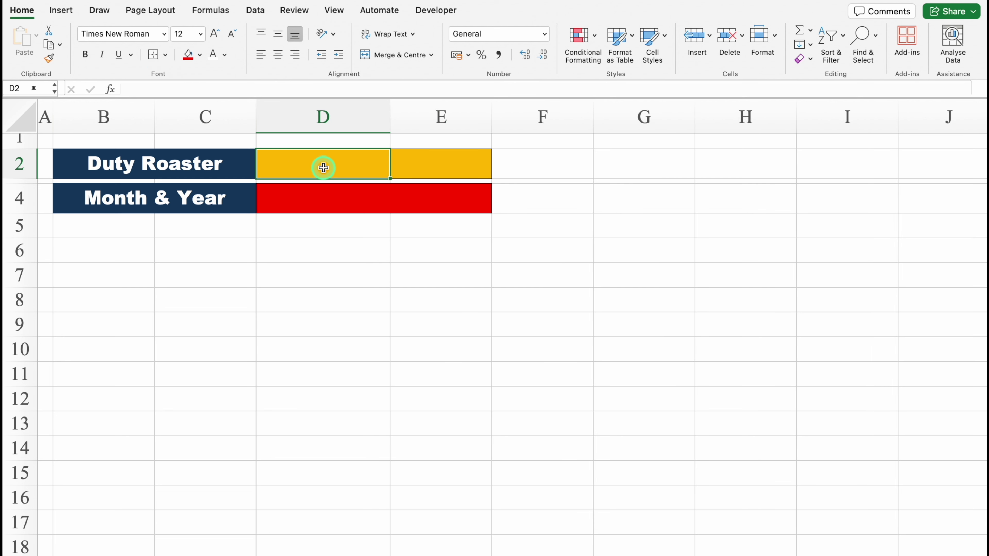
pyautogui.click(255, 12)
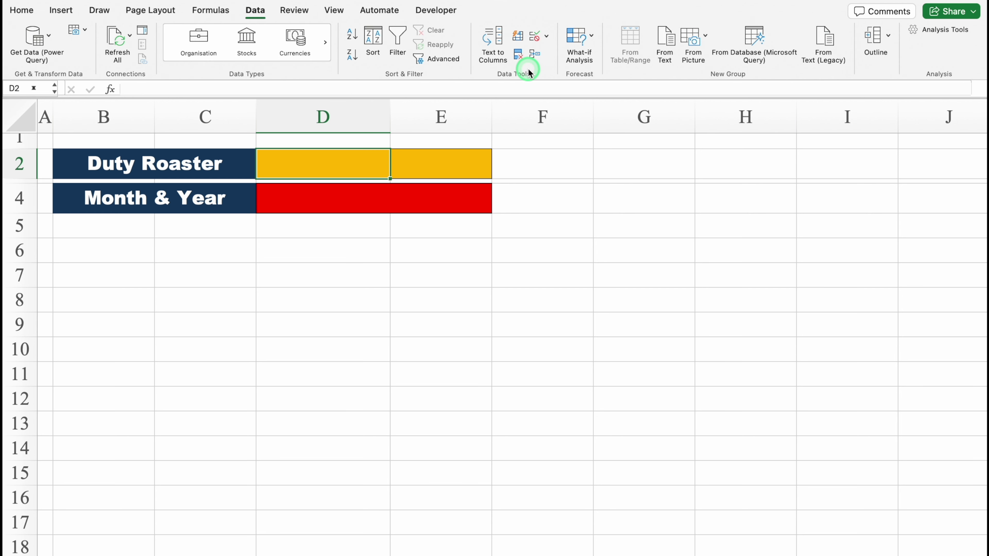
pyautogui.click(546, 37)
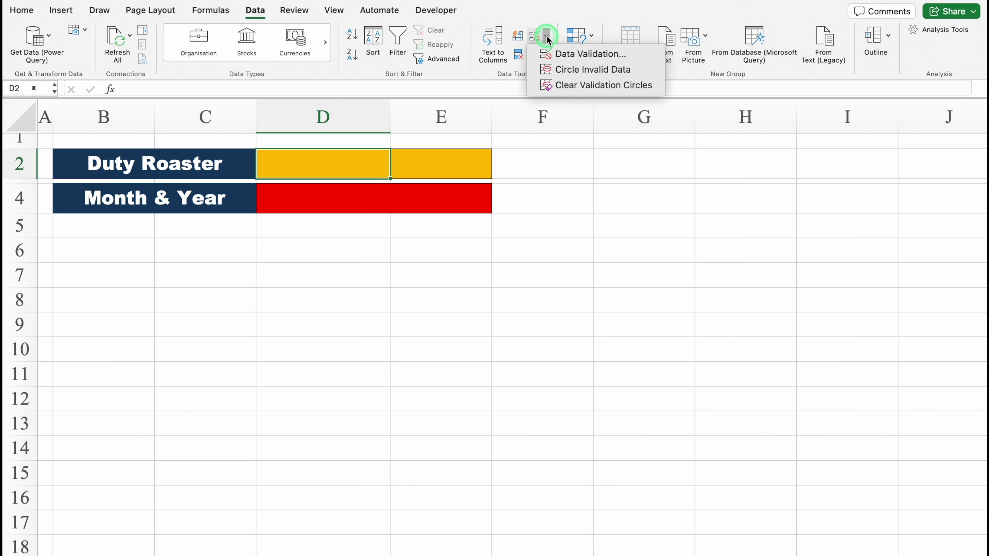
pyautogui.click(579, 54)
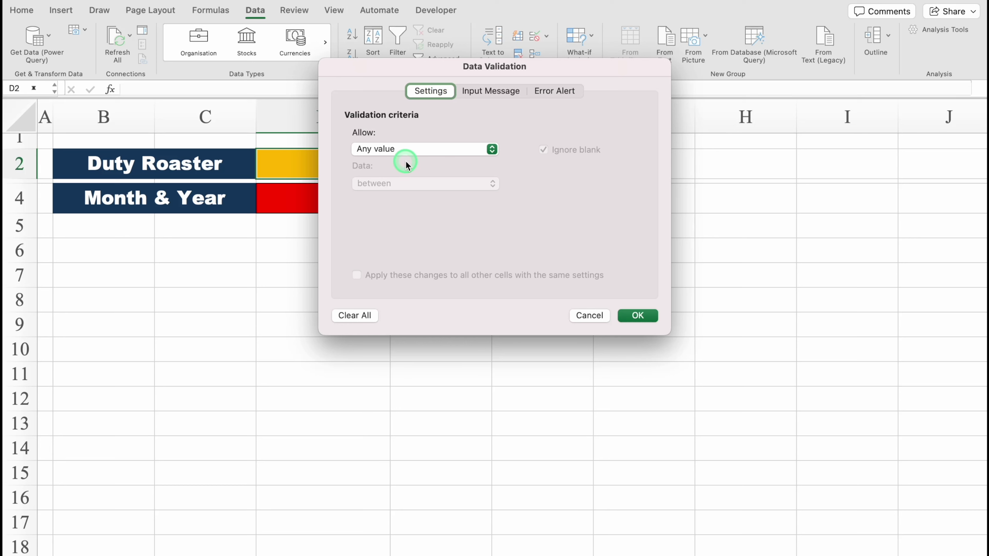
pyautogui.click(492, 149)
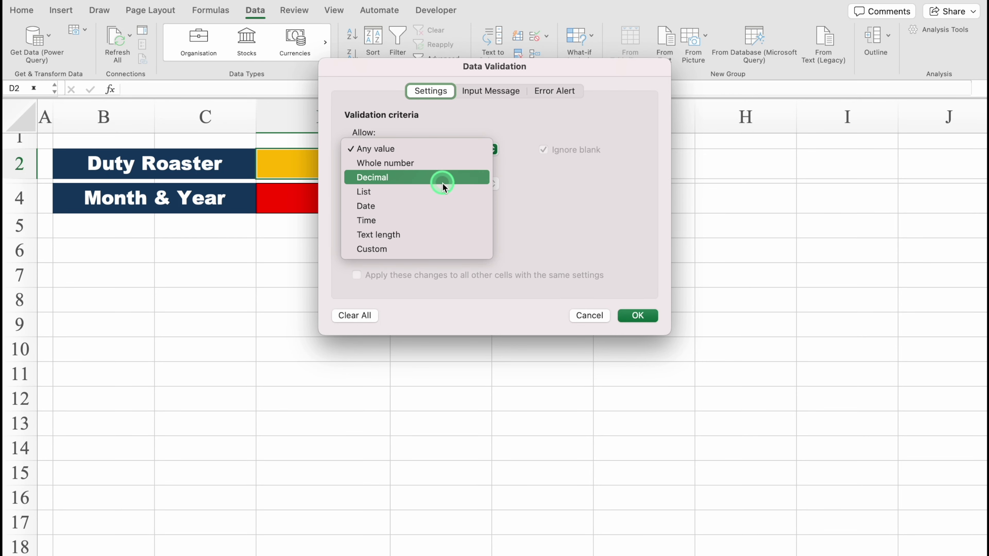
pyautogui.click(443, 191)
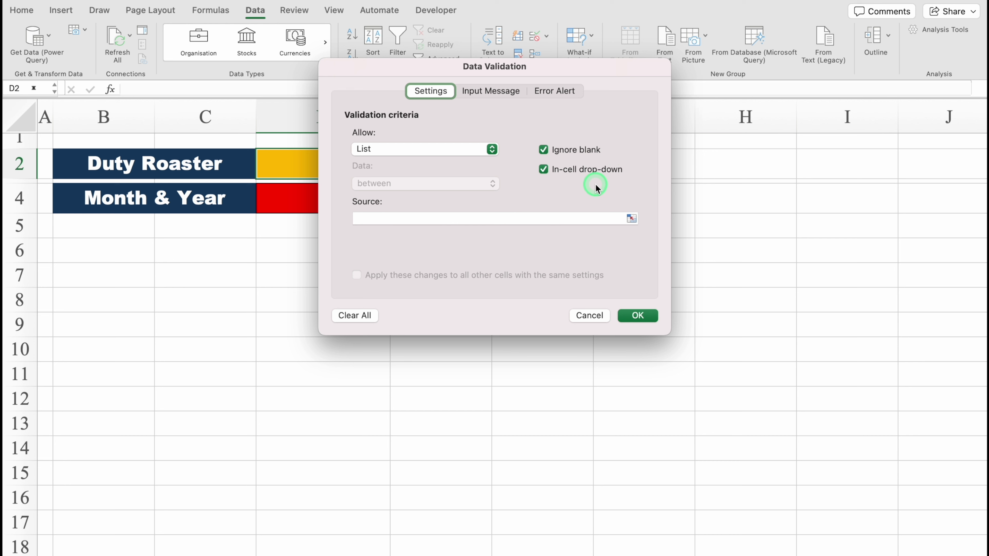
pyautogui.click(445, 217)
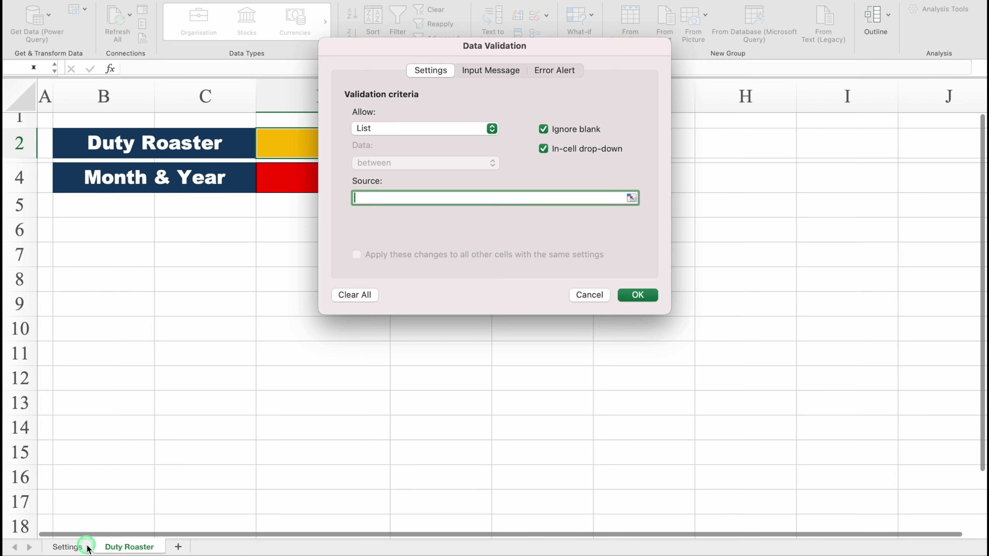
pyautogui.click(87, 545)
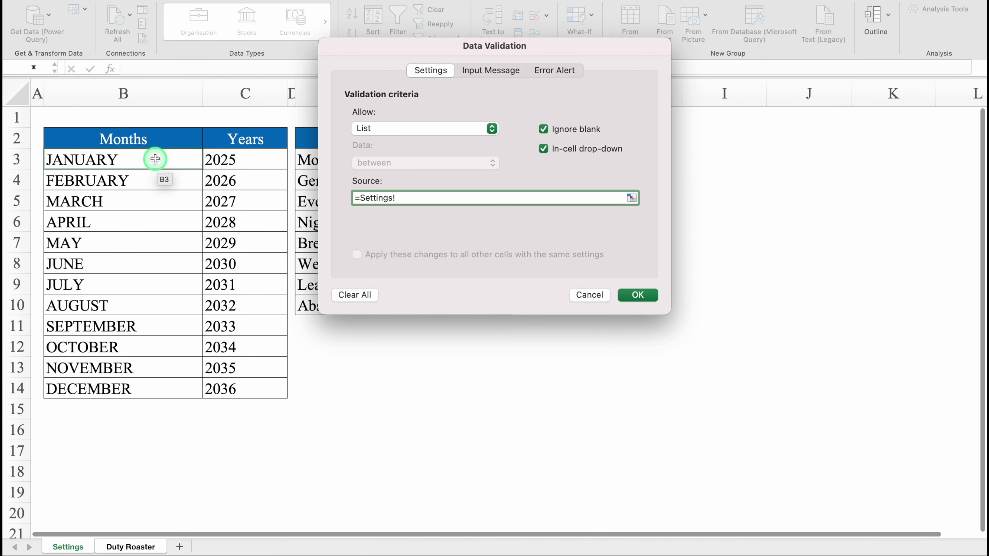
pyautogui.moveTo(155, 158); pyautogui.dragTo(155, 382)
pyautogui.click(636, 294)
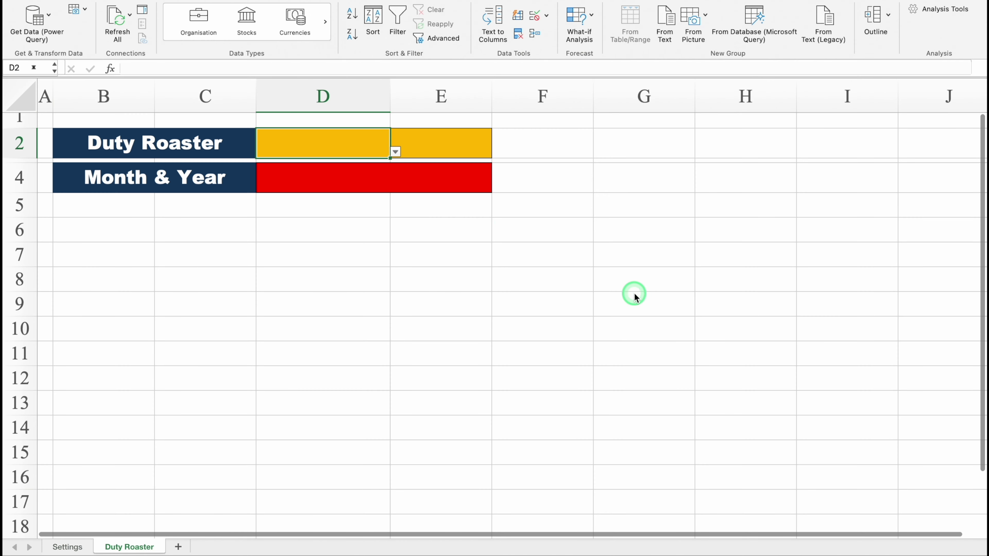
# Choose JANUARY from the month list in D2 and centre the contents of D2:E2 horizontally
pyautogui.click(395, 152)
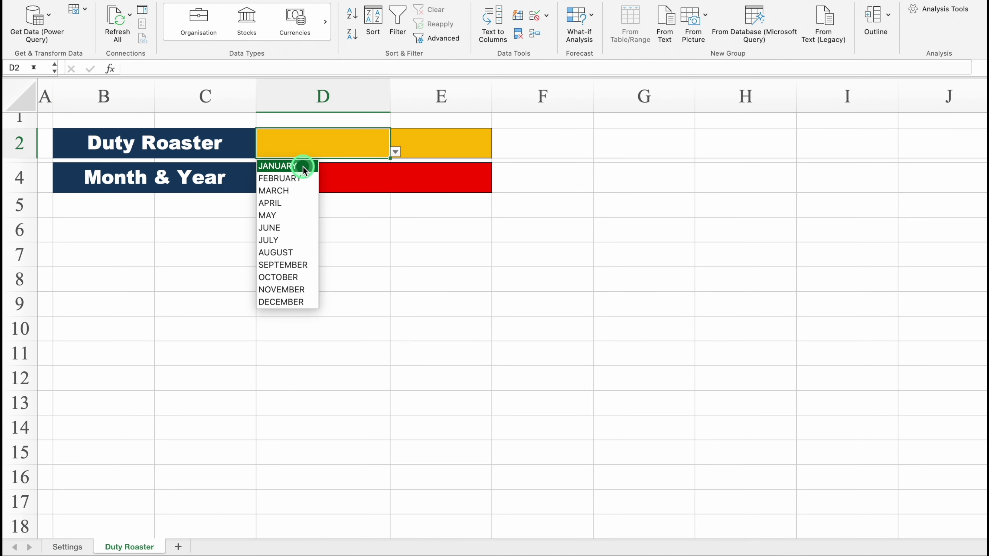
pyautogui.click(296, 166)
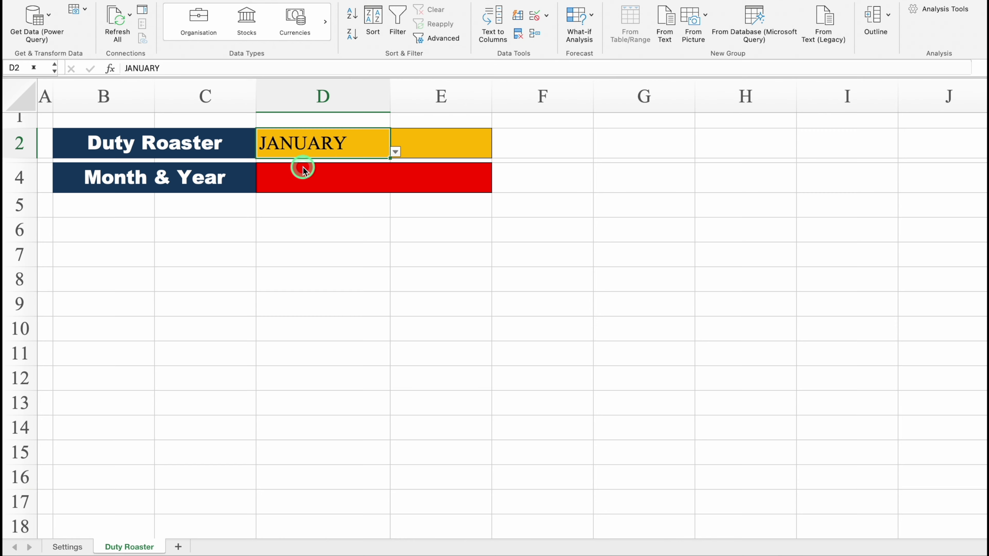
pyautogui.moveTo(320, 145); pyautogui.dragTo(424, 145)
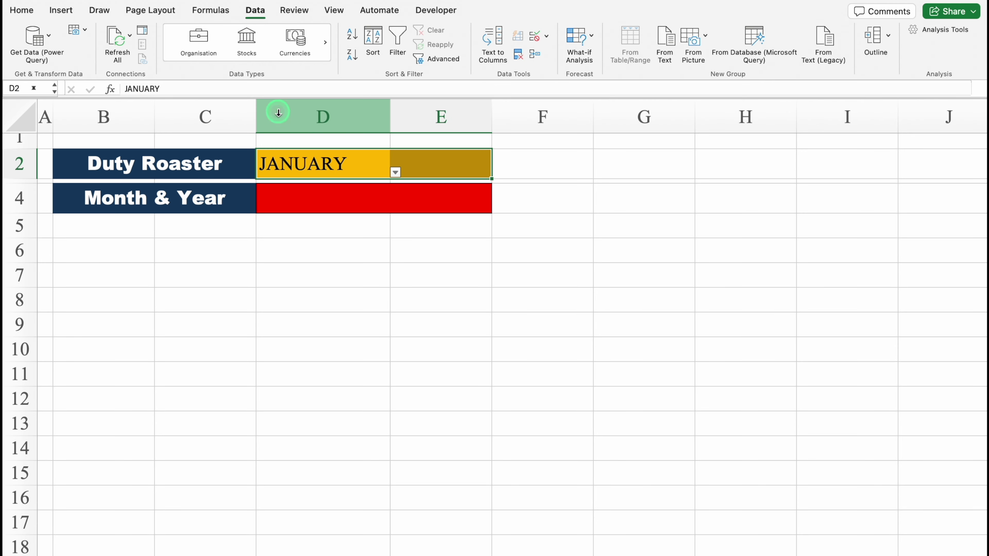
pyautogui.click(21, 10)
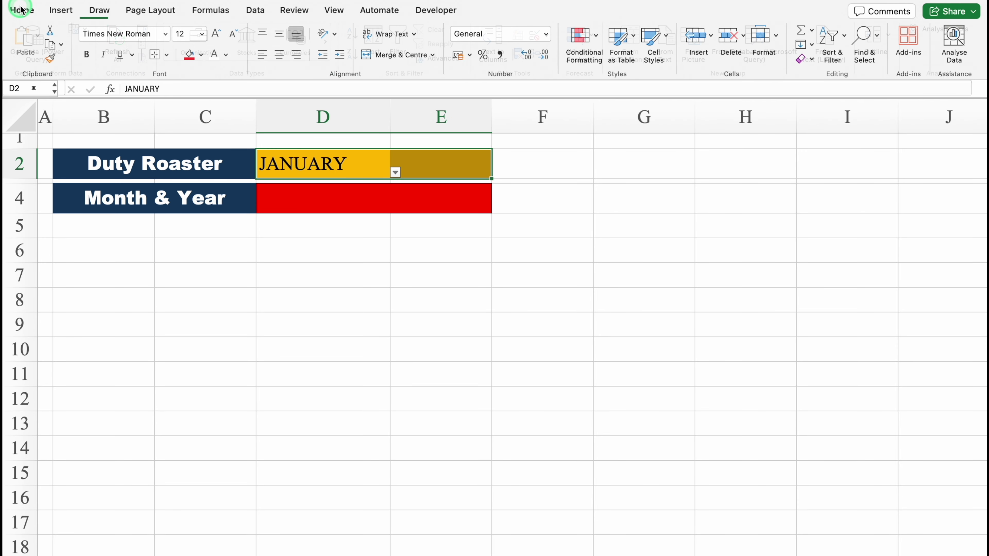
pyautogui.click(278, 55)
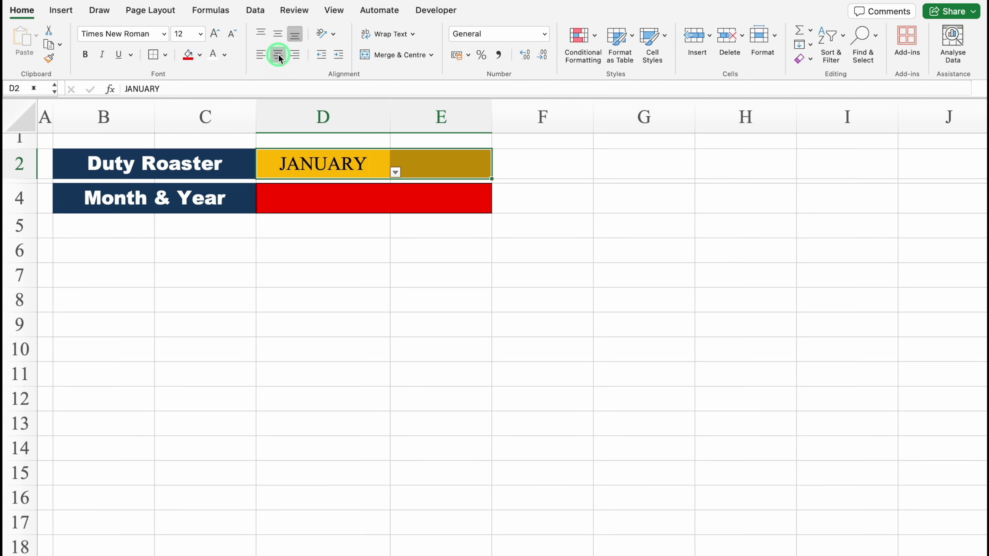
# Vertically centre the contents of all cells on the Duty Roaster sheet
pyautogui.click(26, 112)
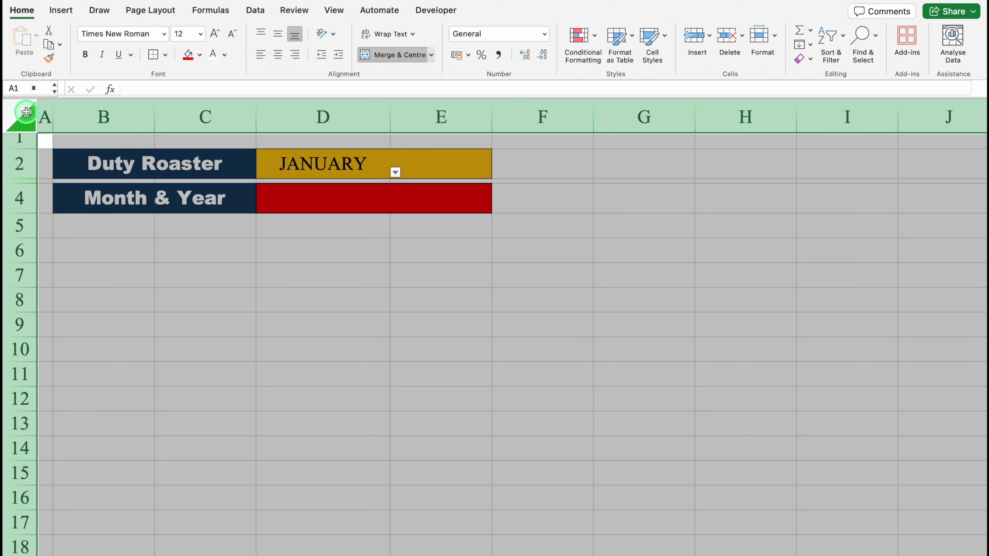
pyautogui.click(271, 42)
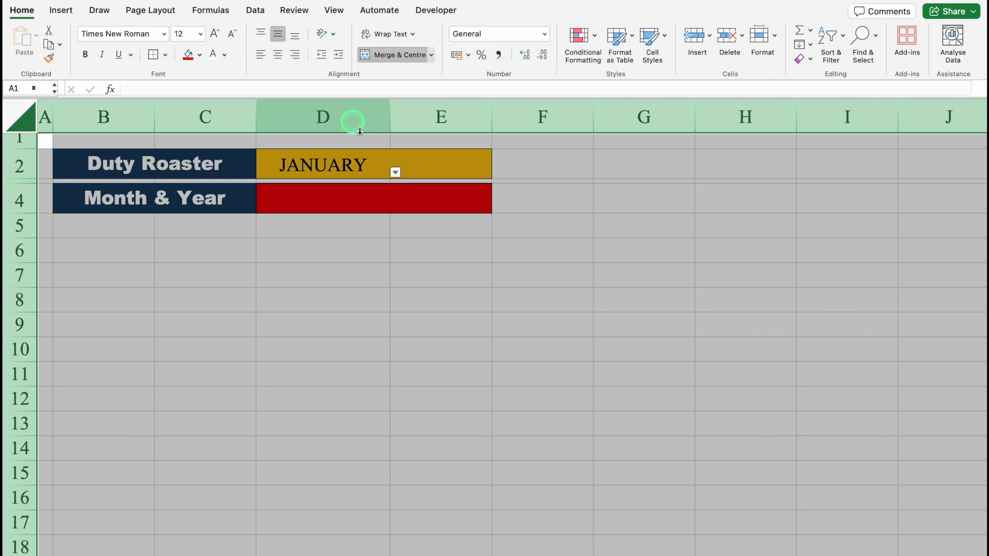
# Add a List data validation to E2 with the years in C3:C14 of the Settings sheet as its source
pyautogui.click(437, 159)
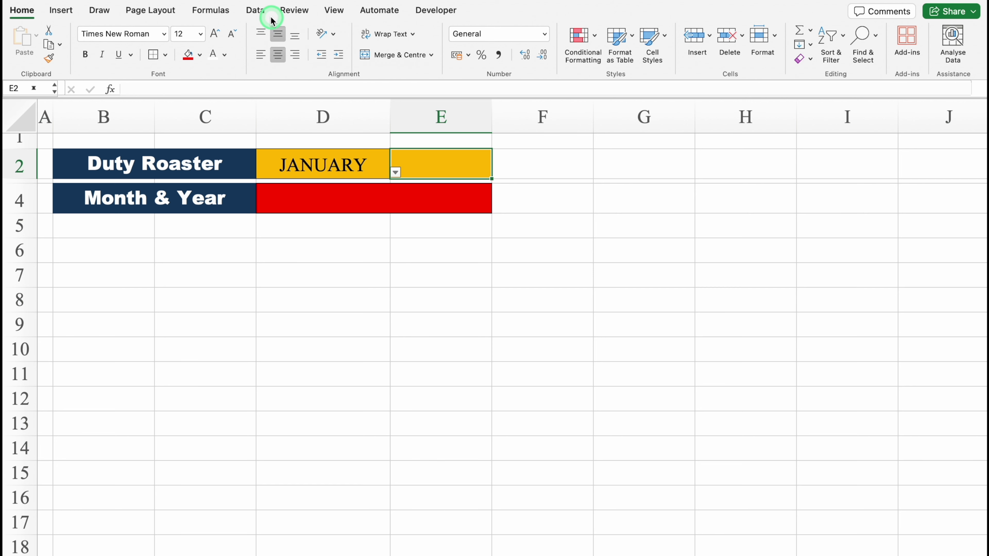
pyautogui.click(257, 11)
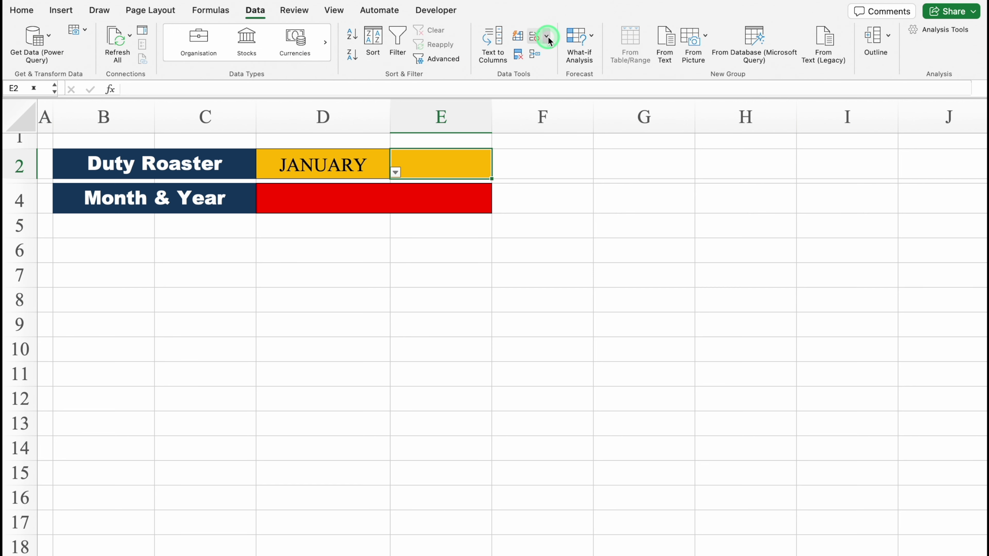
pyautogui.click(547, 39)
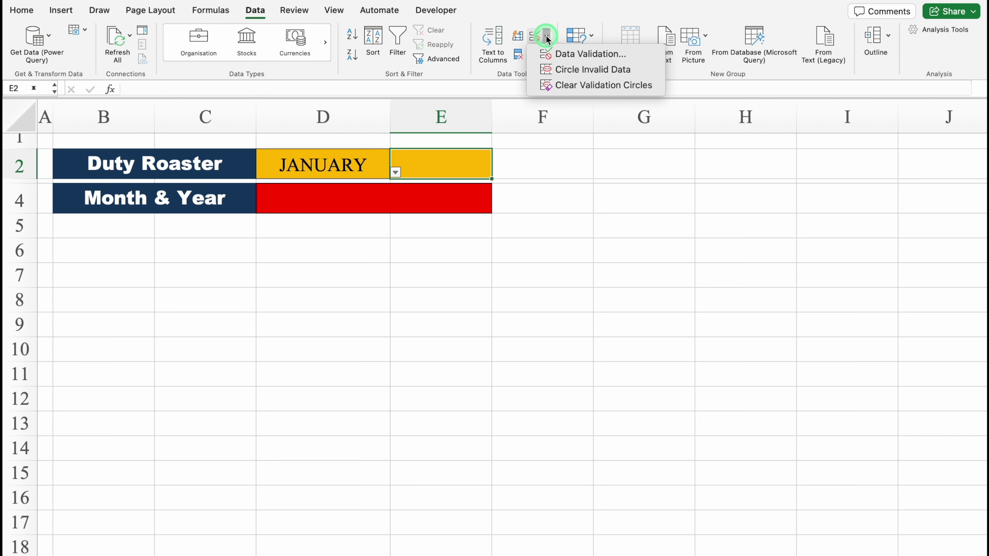
pyautogui.click(582, 55)
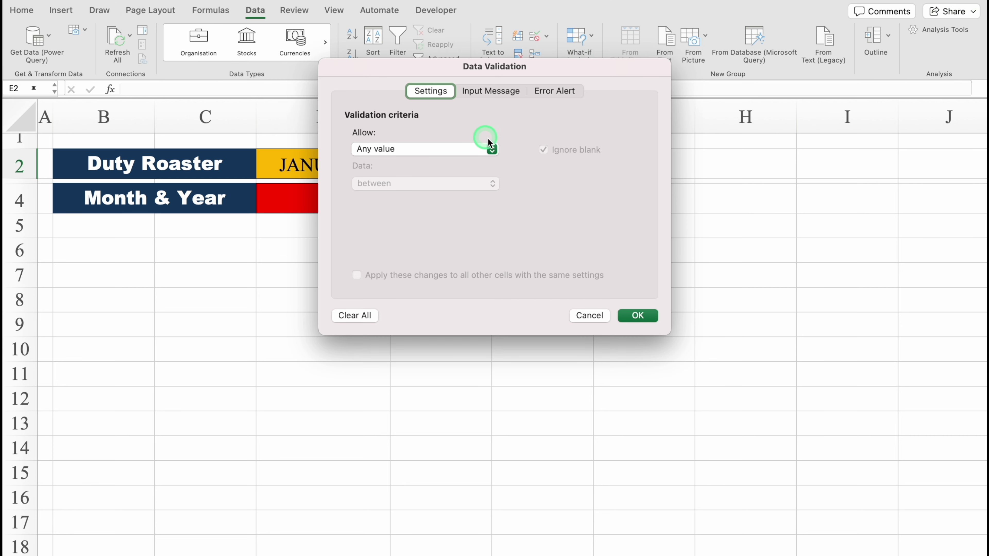
pyautogui.click(492, 149)
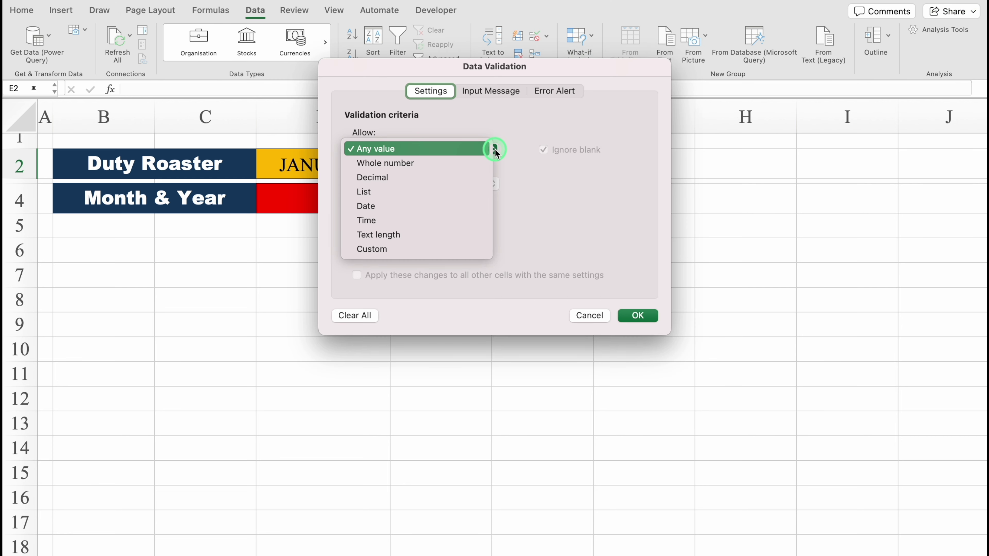
pyautogui.click(433, 192)
pyautogui.click(417, 219)
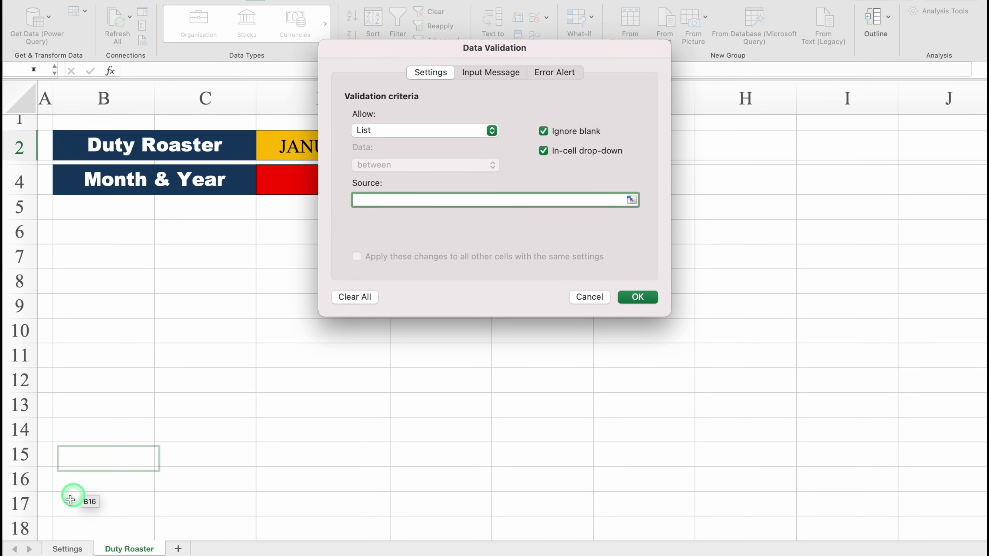
pyautogui.click(67, 549)
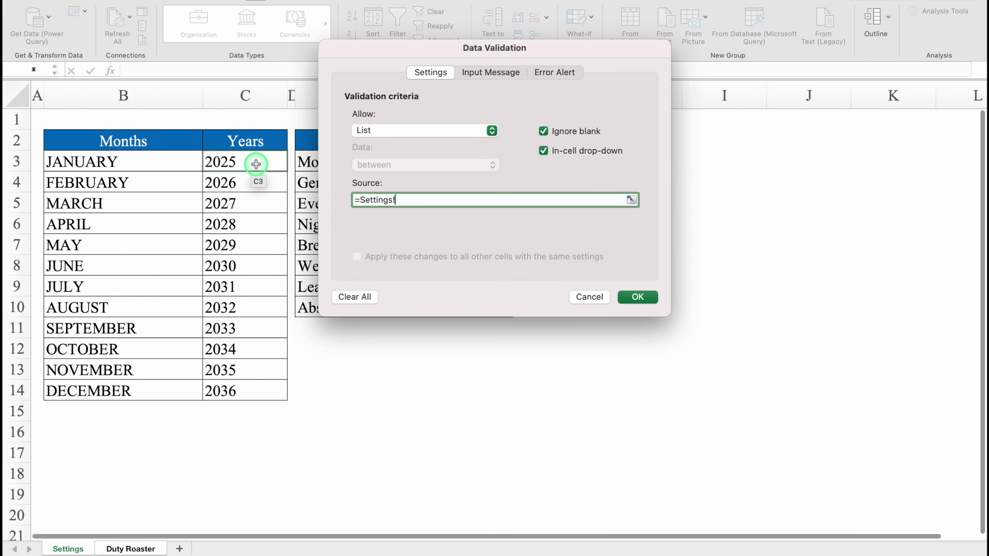
pyautogui.moveTo(256, 164); pyautogui.dragTo(265, 394)
pyautogui.click(634, 297)
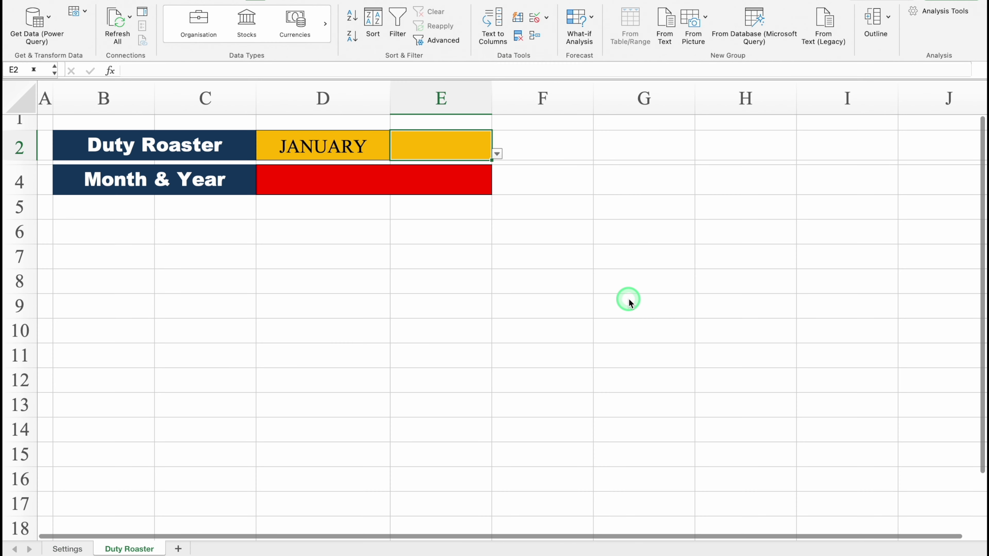
# Choose 2025 from the year list in E2 and set the font of D2:E2 to Arial Black
pyautogui.click(498, 154)
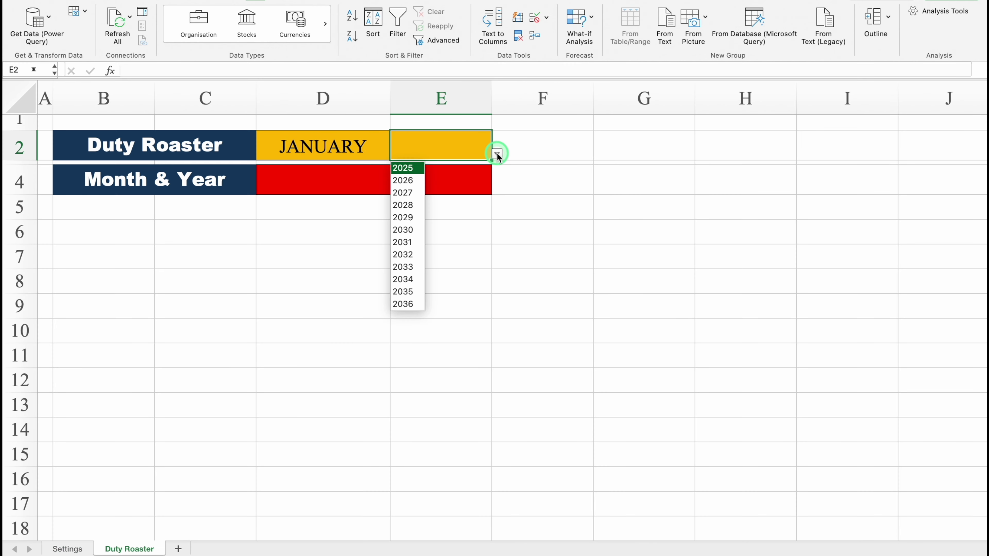
pyautogui.click(406, 168)
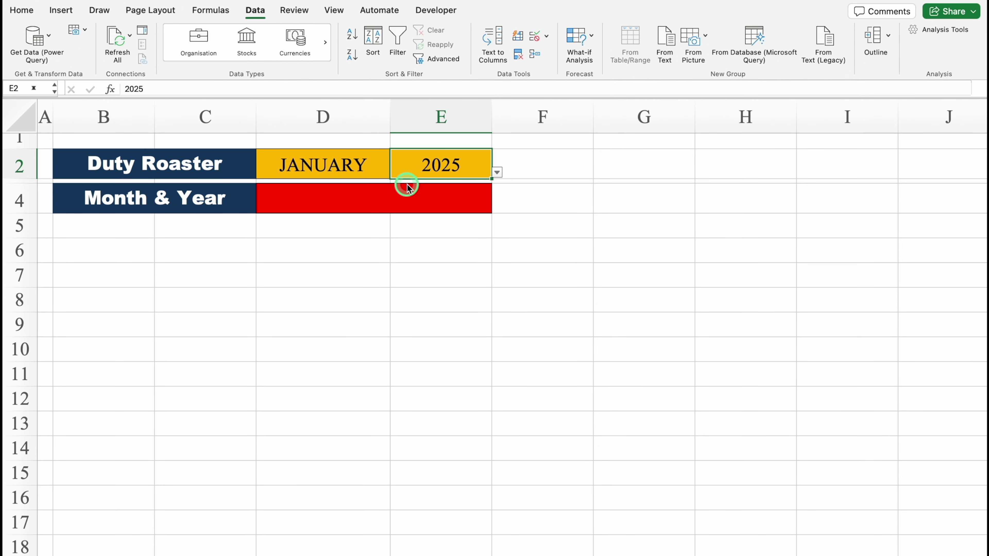
pyautogui.click(343, 166)
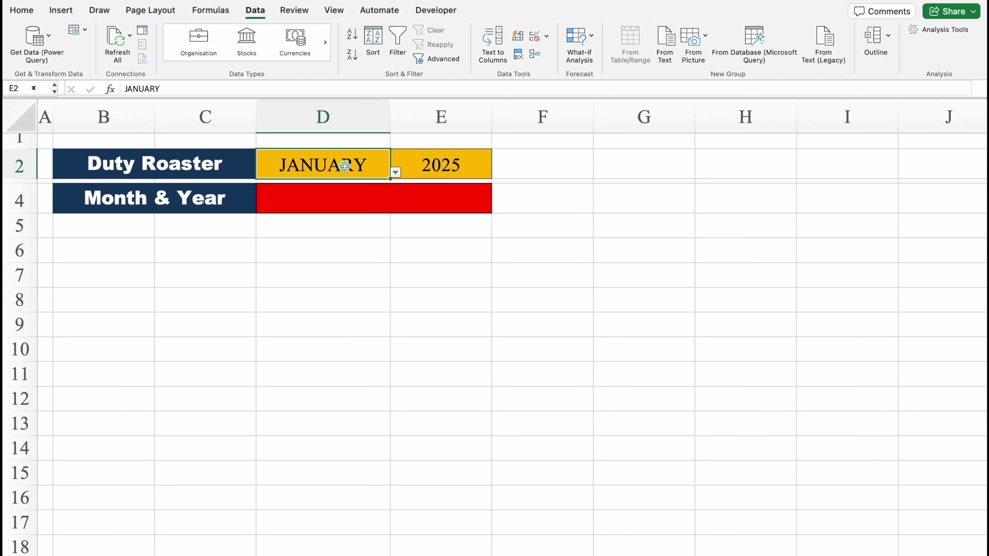
pyautogui.moveTo(344, 166); pyautogui.dragTo(413, 166)
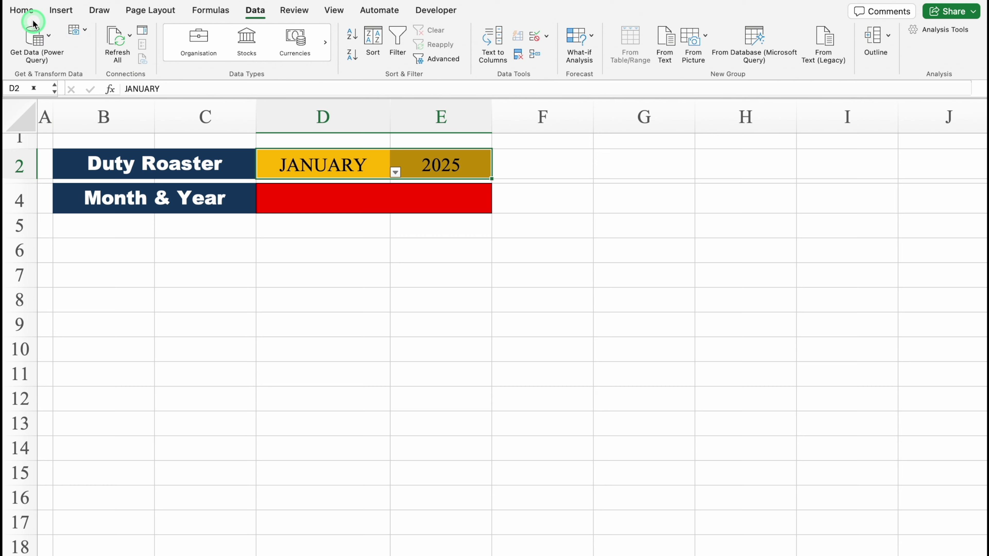
pyautogui.click(22, 10)
pyautogui.click(163, 34)
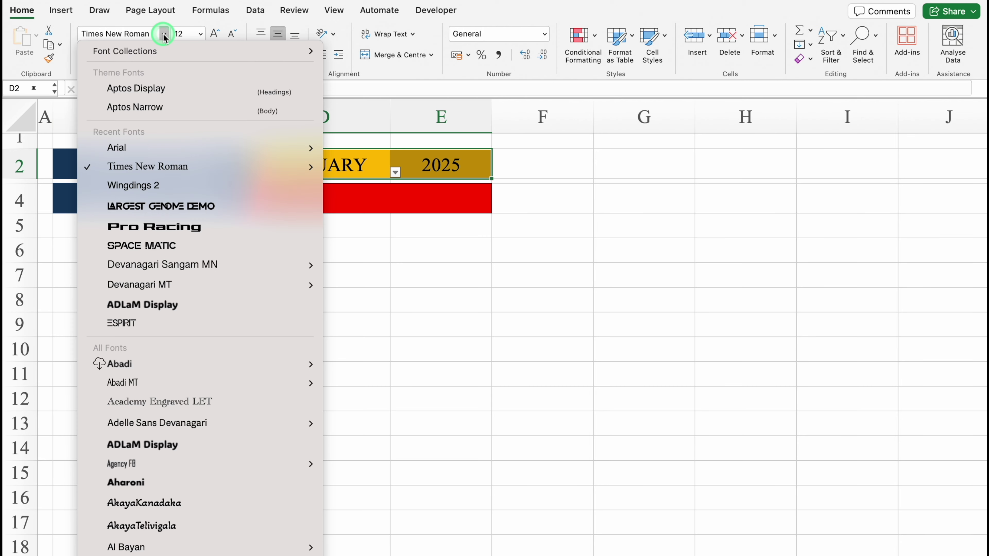
pyautogui.moveTo(179, 148)
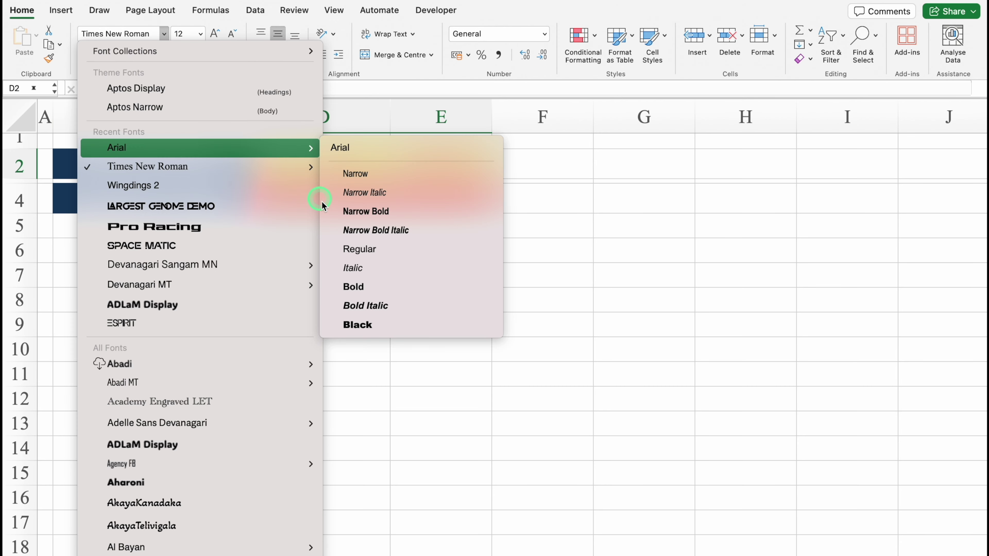
pyautogui.click(362, 325)
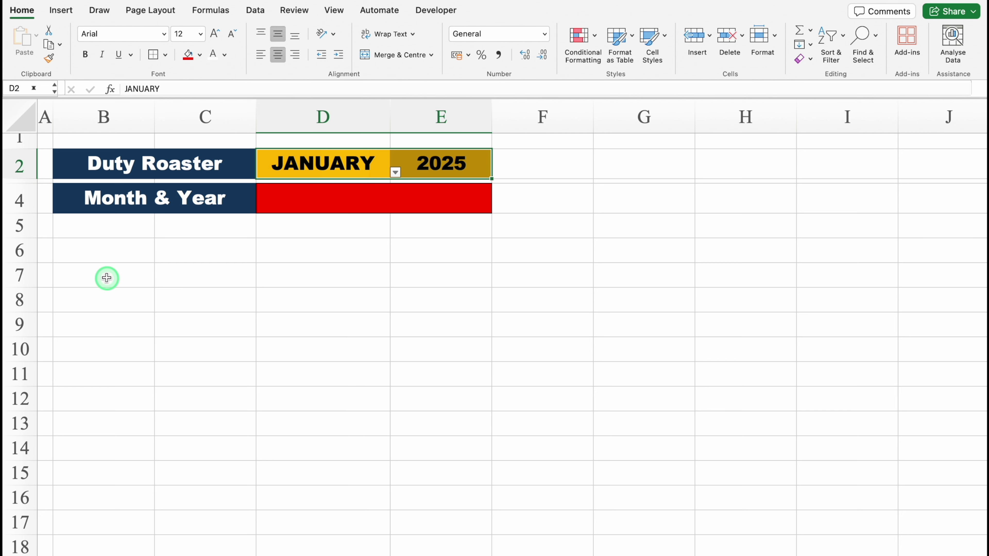
# Reduce the height of row 5 and enter the header Sl. No. in B6, with row 6 centred horizontally
pyautogui.click(107, 253)
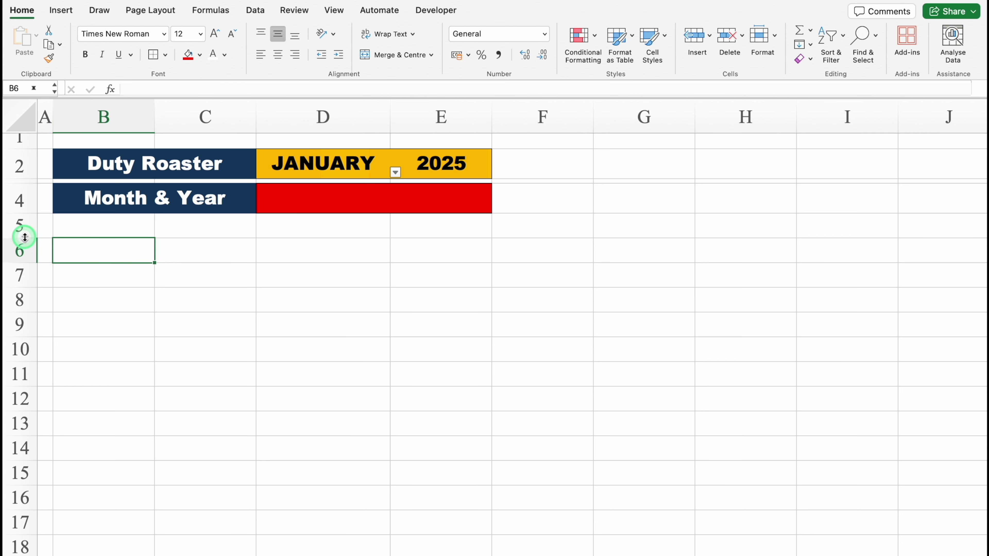
pyautogui.moveTo(20, 238); pyautogui.dragTo(25, 220)
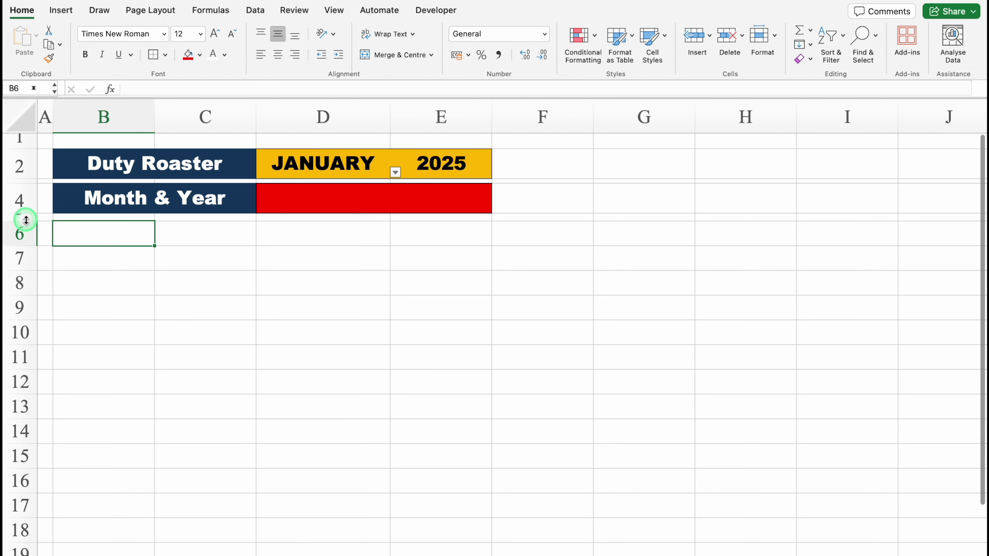
pyautogui.write('Sl. ')
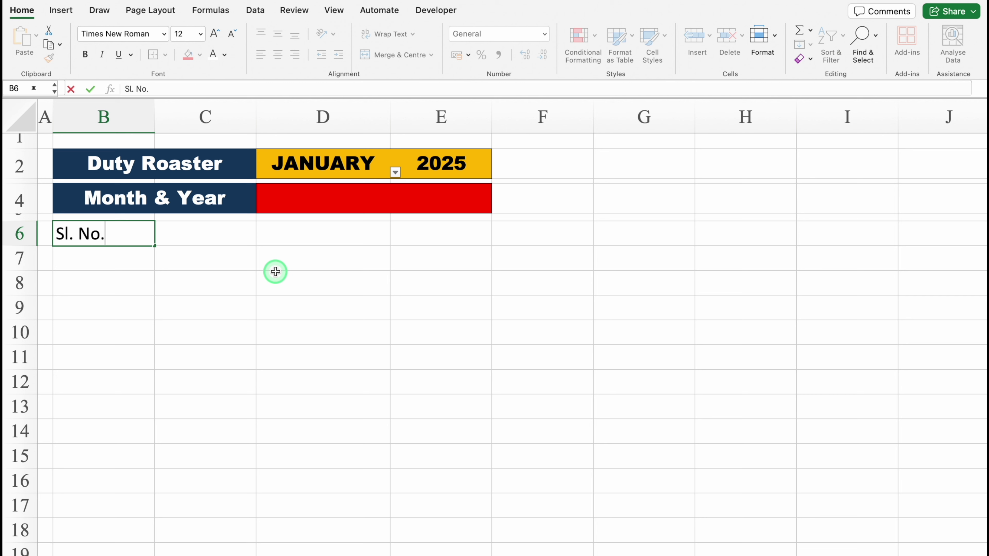
pyautogui.write('No.')
pyautogui.press('Tab')
pyautogui.click(24, 230)
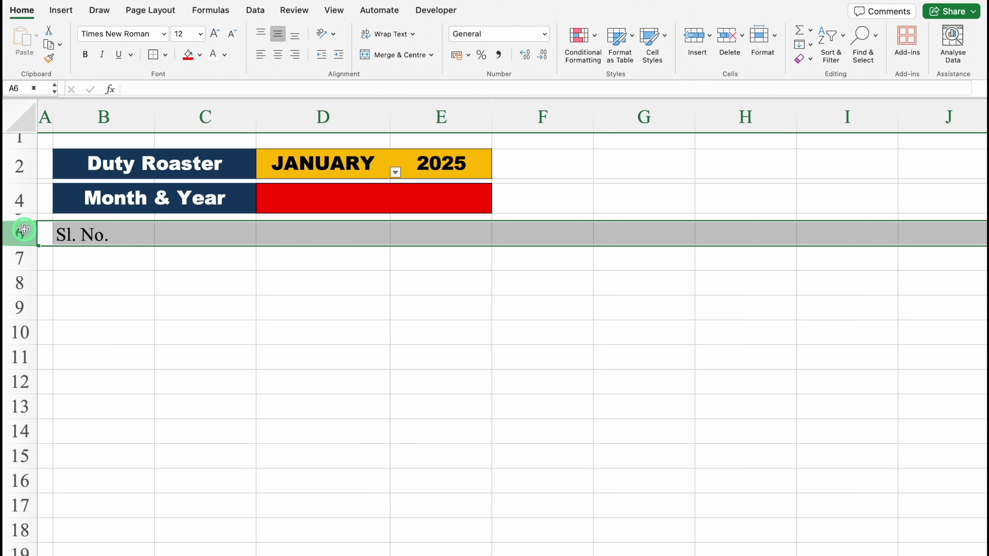
pyautogui.click(279, 57)
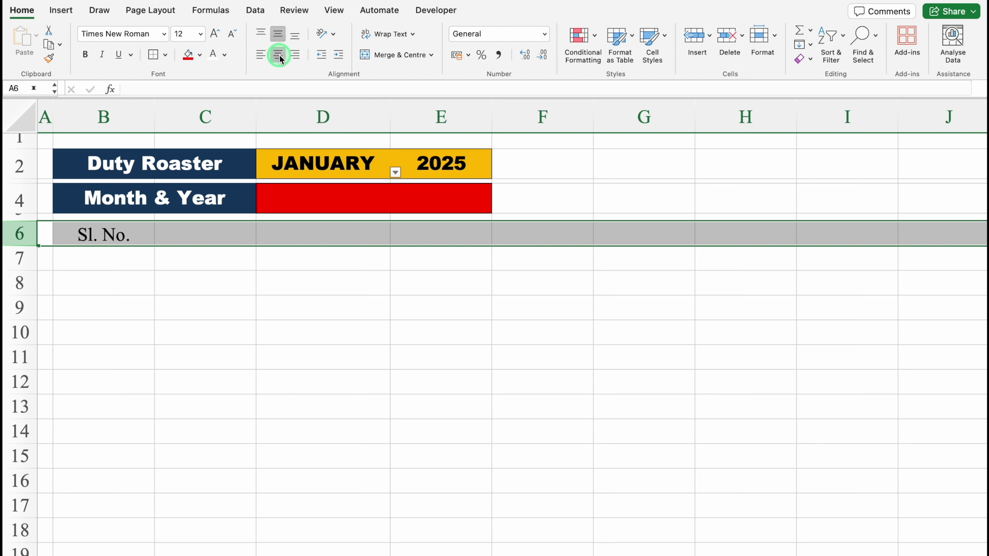
# Enter the headers Emp. ID, Employee Name and Designation in C6:E6, widening column D to fit its header
pyautogui.click(203, 233)
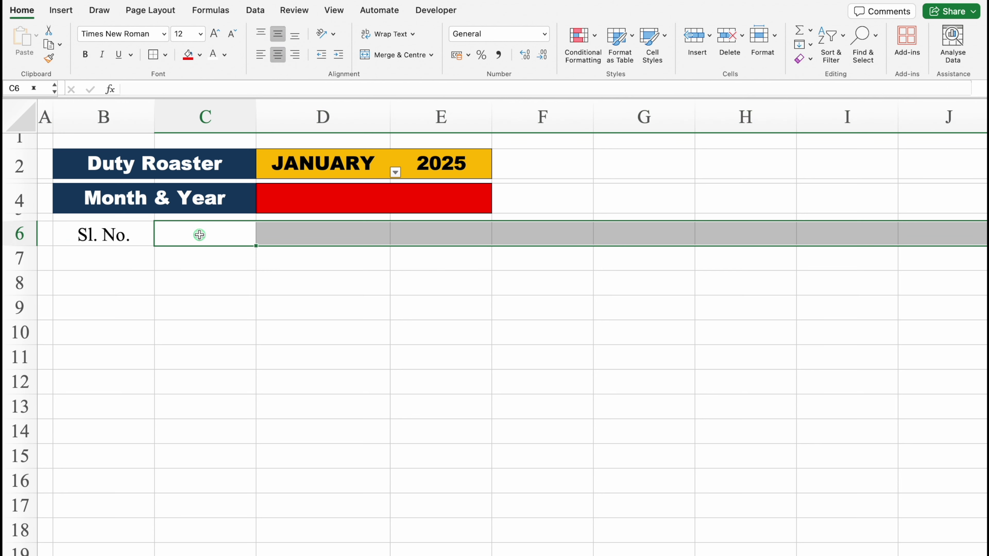
pyautogui.write('Emp. ID')
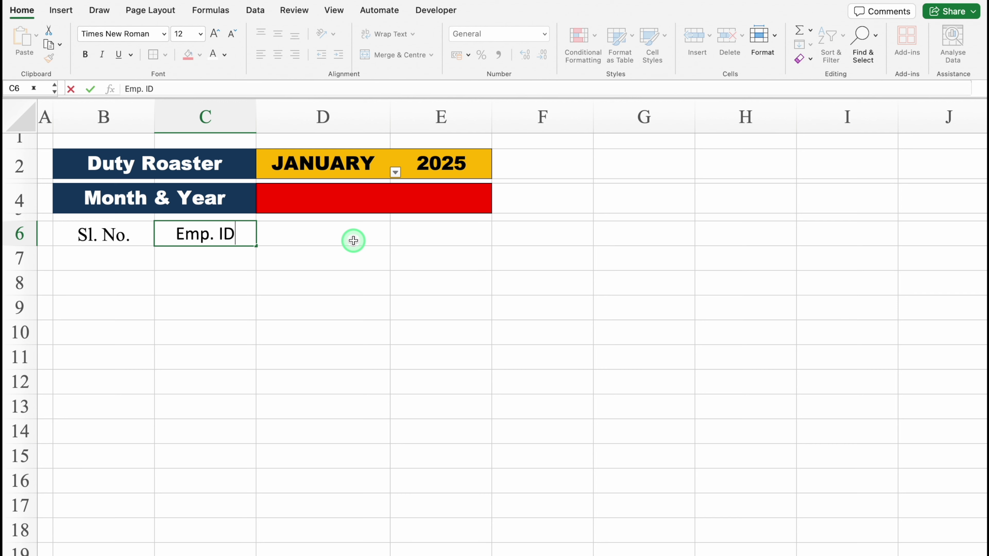
pyautogui.press('Tab')
pyautogui.write('Employee Name')
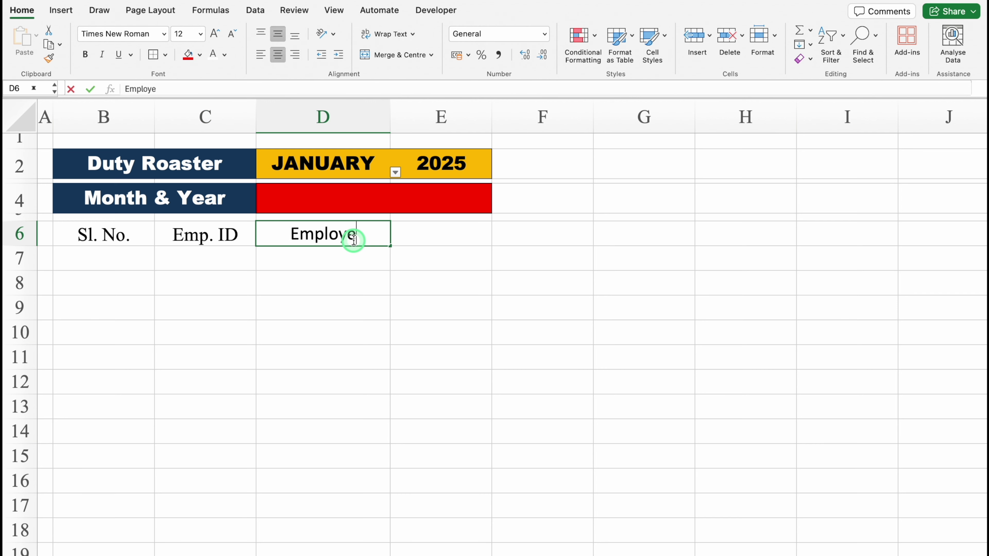
pyautogui.press('Tab')
pyautogui.moveTo(390, 119); pyautogui.dragTo(426, 121)
pyautogui.write('Designation')
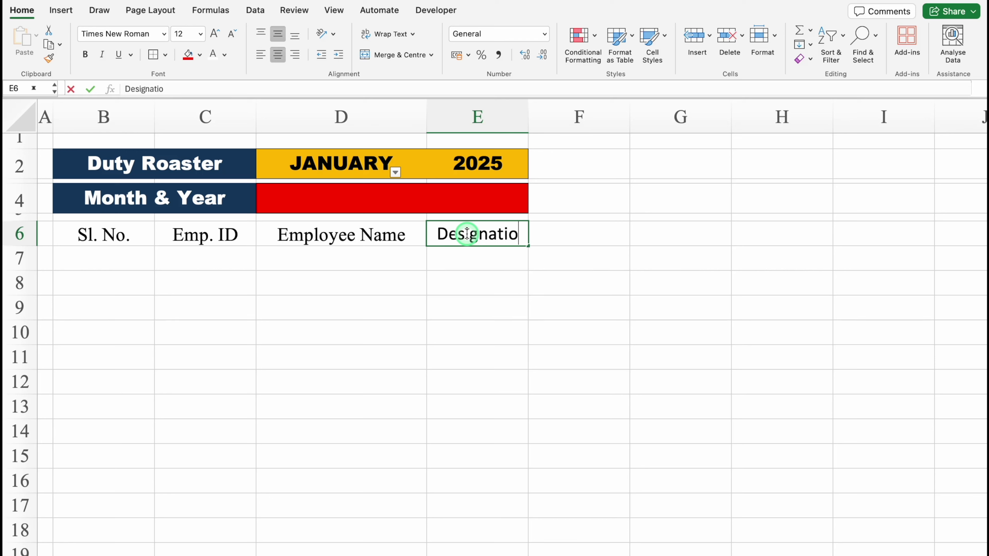
pyautogui.press('Return')
# Merge and centre each header cell in B6:E6 with the cell below it in row 7
pyautogui.click(138, 235)
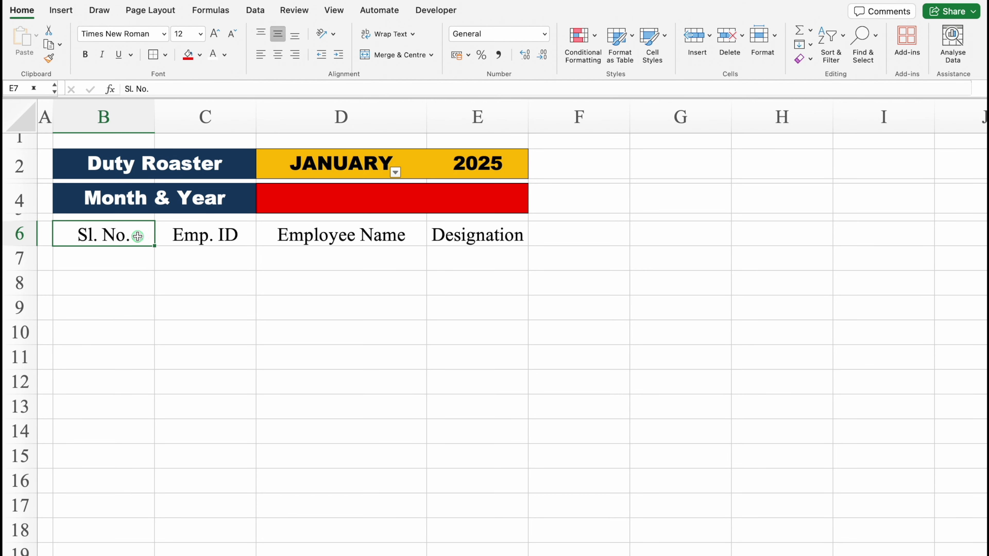
pyautogui.moveTo(137, 235); pyautogui.dragTo(139, 251)
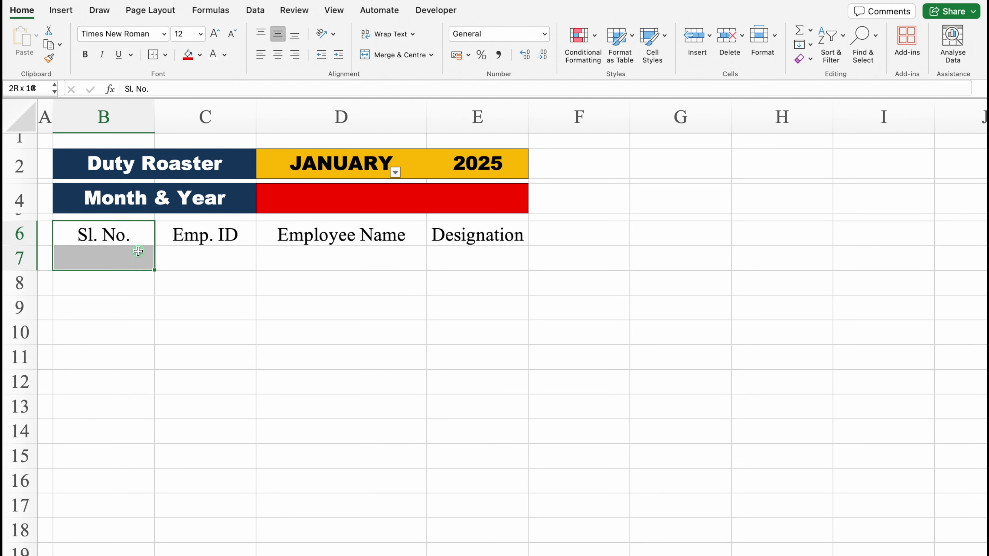
pyautogui.click(398, 56)
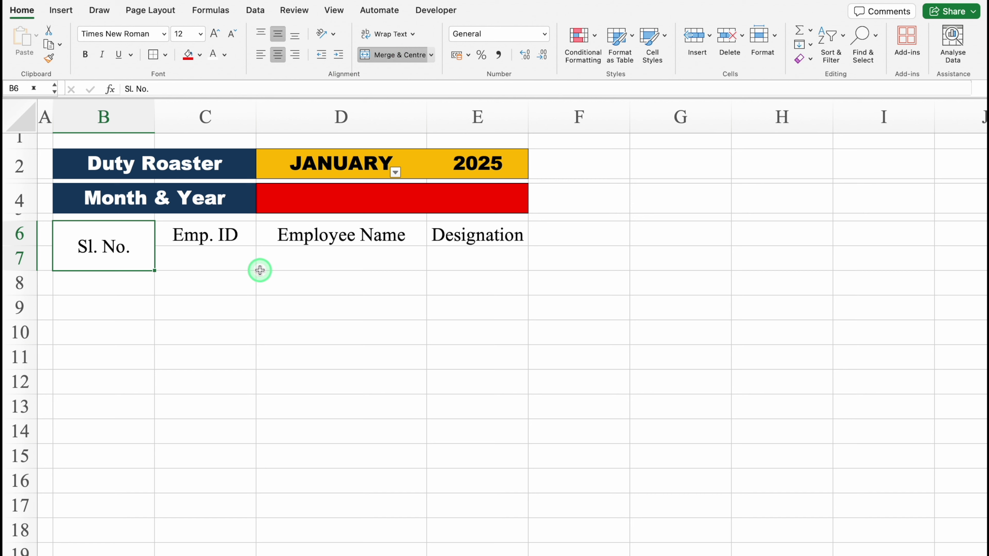
pyautogui.moveTo(234, 238); pyautogui.dragTo(234, 258)
pyautogui.click(397, 56)
pyautogui.moveTo(347, 229); pyautogui.dragTo(343, 257)
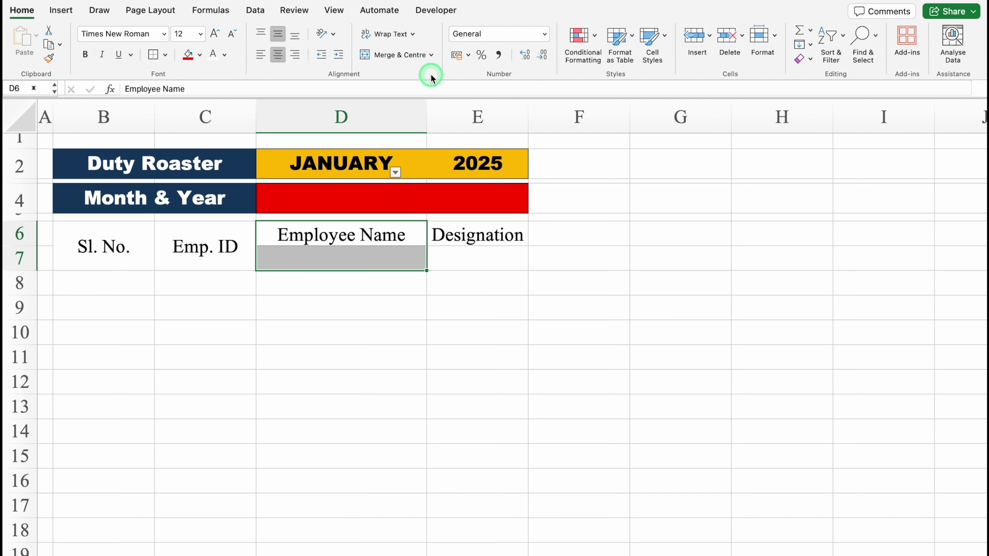
pyautogui.click(398, 57)
pyautogui.moveTo(466, 233); pyautogui.dragTo(467, 256)
pyautogui.click(398, 56)
# Format the header block B6:E7 with a dark blue fill, white text and borders around every cell
pyautogui.click(108, 243)
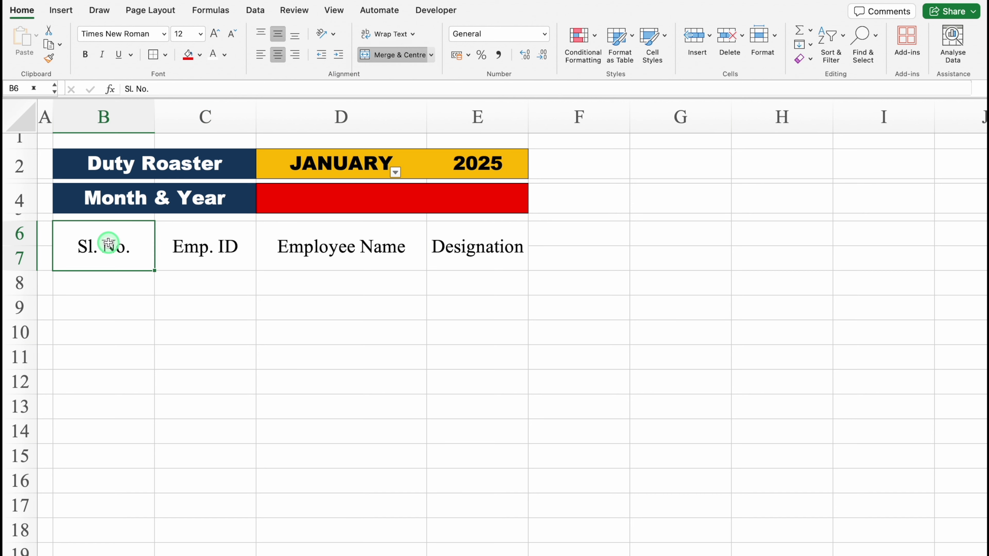
pyautogui.moveTo(108, 243); pyautogui.dragTo(449, 249)
pyautogui.click(200, 55)
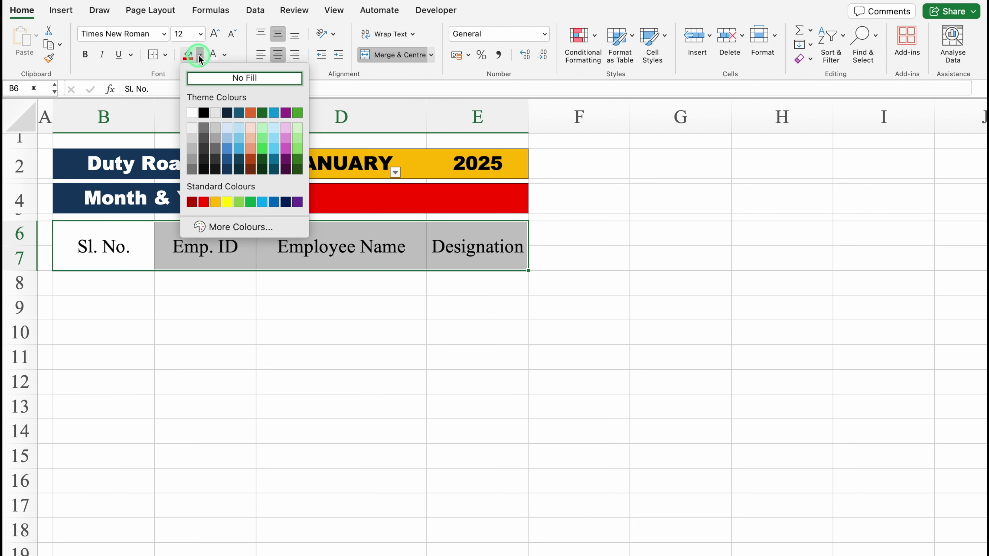
pyautogui.click(227, 168)
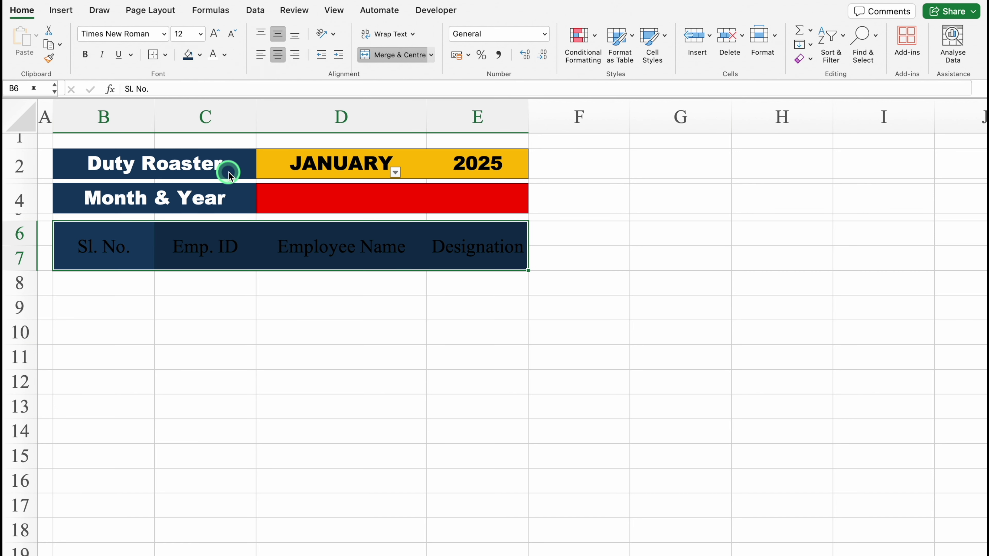
pyautogui.click(213, 57)
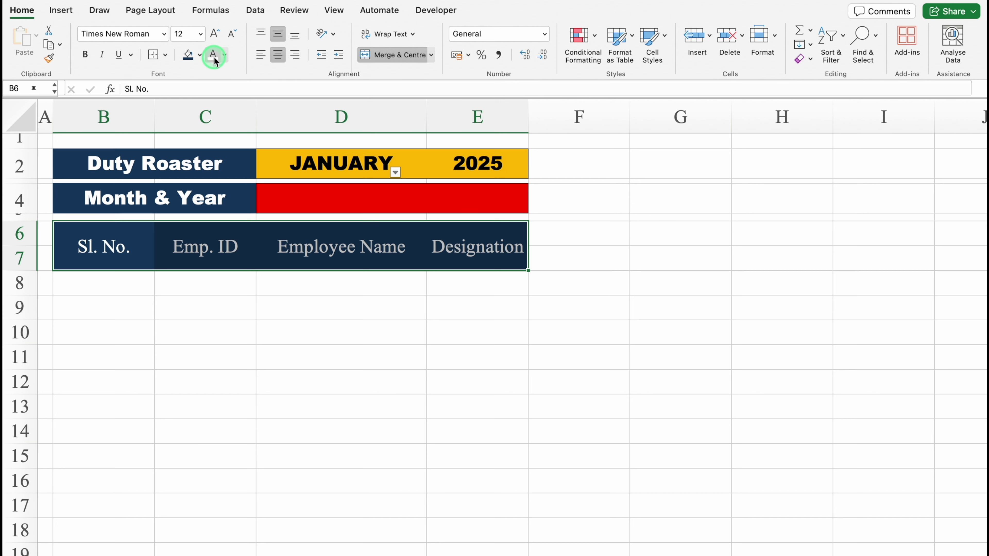
pyautogui.click(164, 55)
pyautogui.click(191, 173)
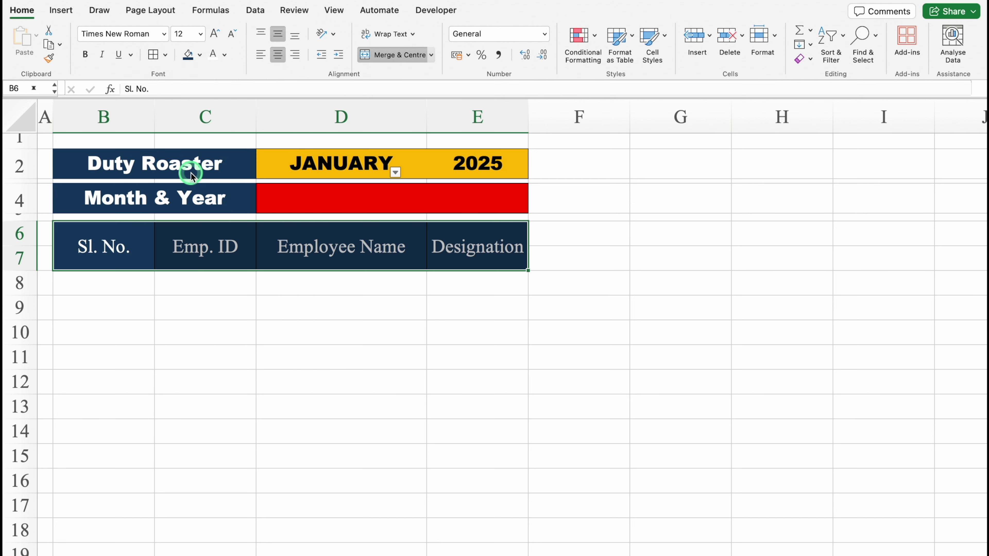
# Narrow column B to suit its header and fill serial numbers 1 to 10 down B8:B17, clearing the extra number in B18
pyautogui.click(214, 327)
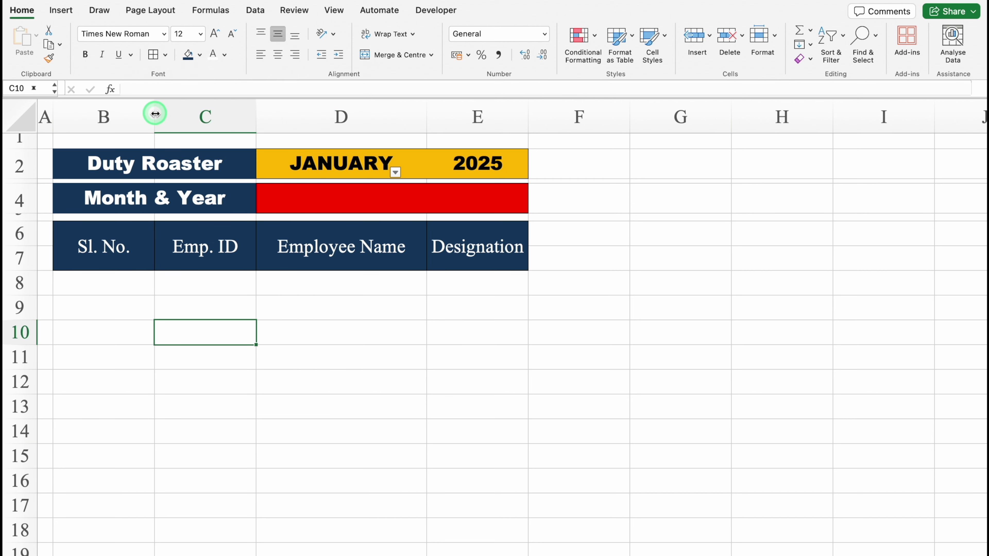
pyautogui.moveTo(155, 113); pyautogui.dragTo(123, 114)
pyautogui.click(88, 282)
pyautogui.write('1')
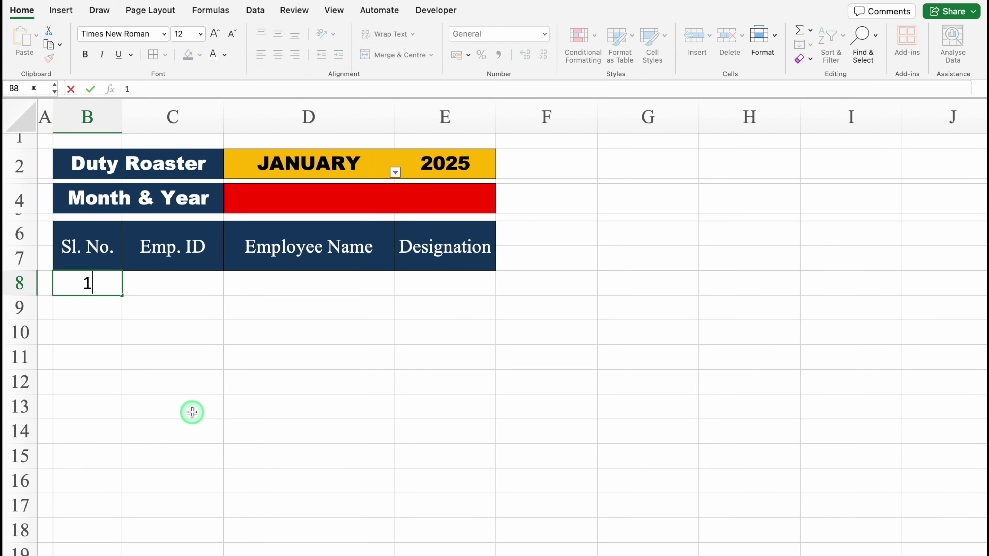
pyautogui.press('Return')
pyautogui.write('2')
pyautogui.press('Return')
pyautogui.click(106, 282)
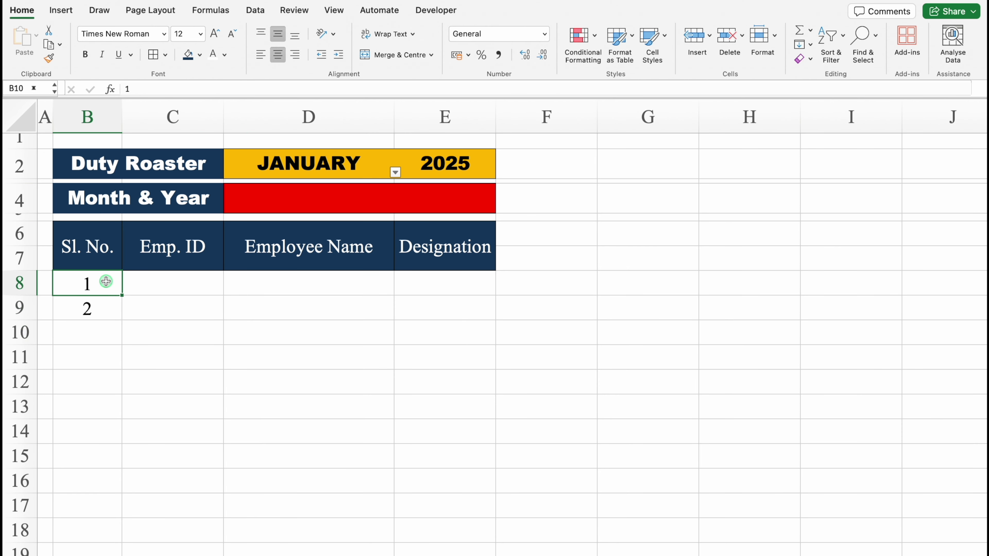
pyautogui.moveTo(106, 282); pyautogui.dragTo(110, 532)
pyautogui.click(110, 533)
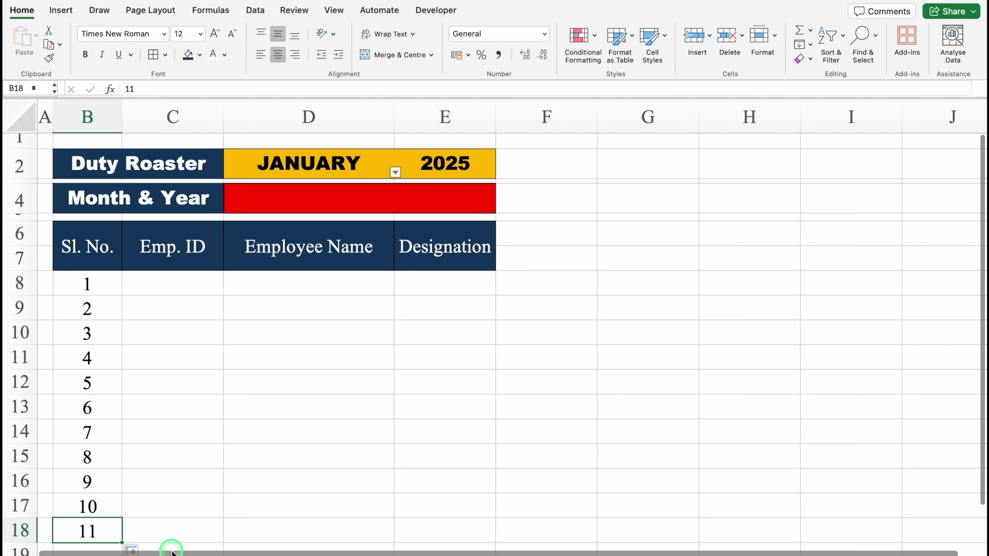
pyautogui.press('Delete')
# Enter EM 101 in C8 and fill the employee IDs down to EM 110 in C17
pyautogui.click(185, 283)
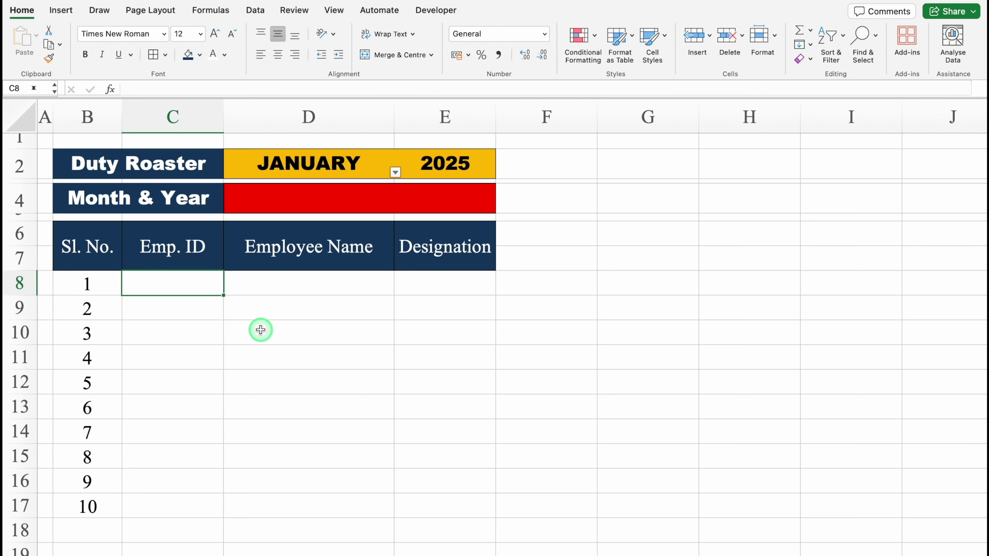
pyautogui.write('EM')
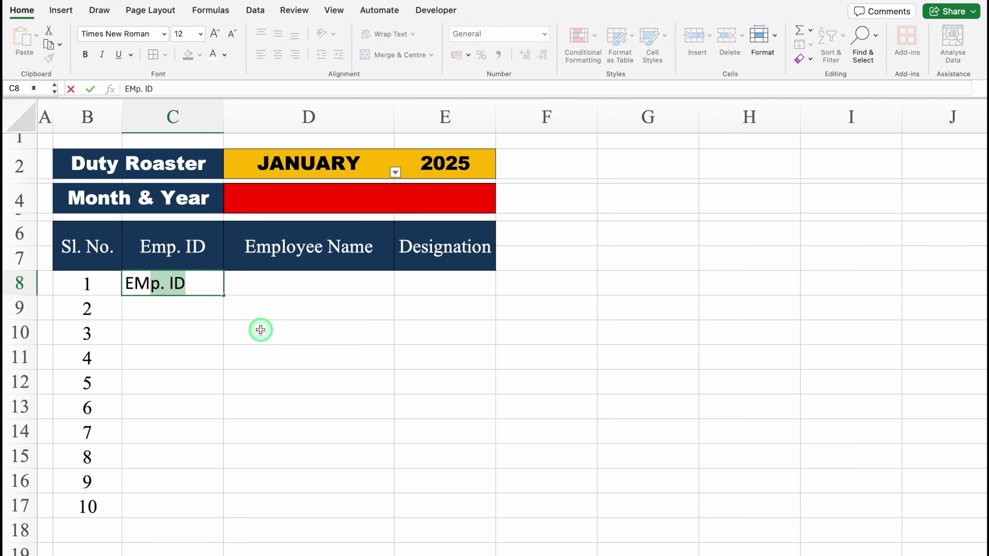
pyautogui.write(' 101')
pyautogui.press('Return')
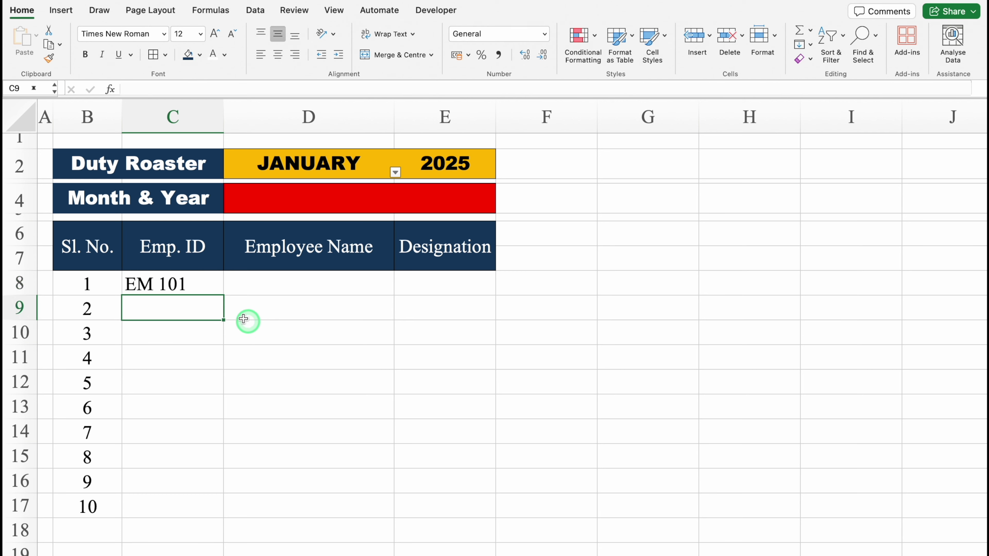
pyautogui.click(220, 290)
pyautogui.doubleClick(224, 295)
# Enter the placeholder Name 1 in D8 and fill the series down to Name 10 in D17
pyautogui.click(294, 286)
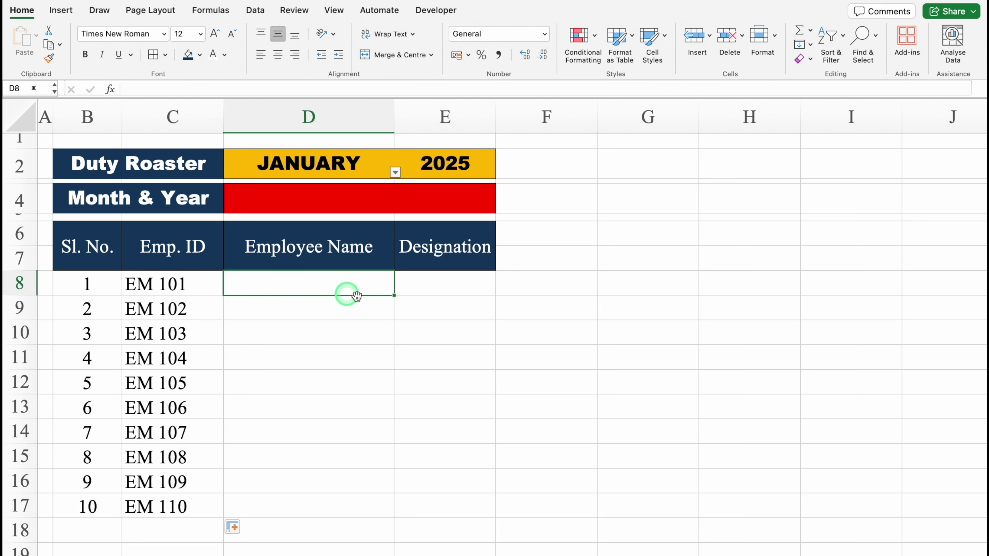
pyautogui.write('N')
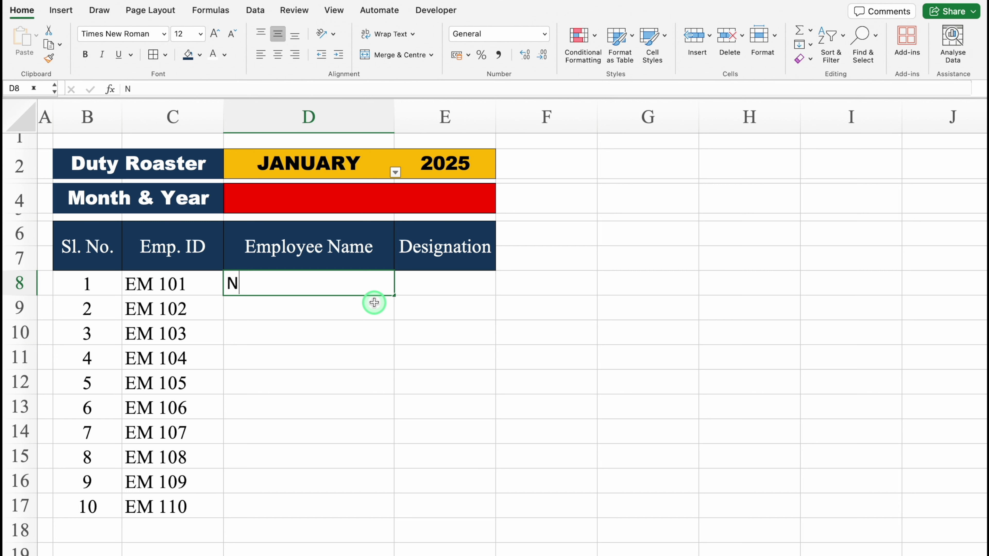
pyautogui.write('ame 1')
pyautogui.click(393, 294)
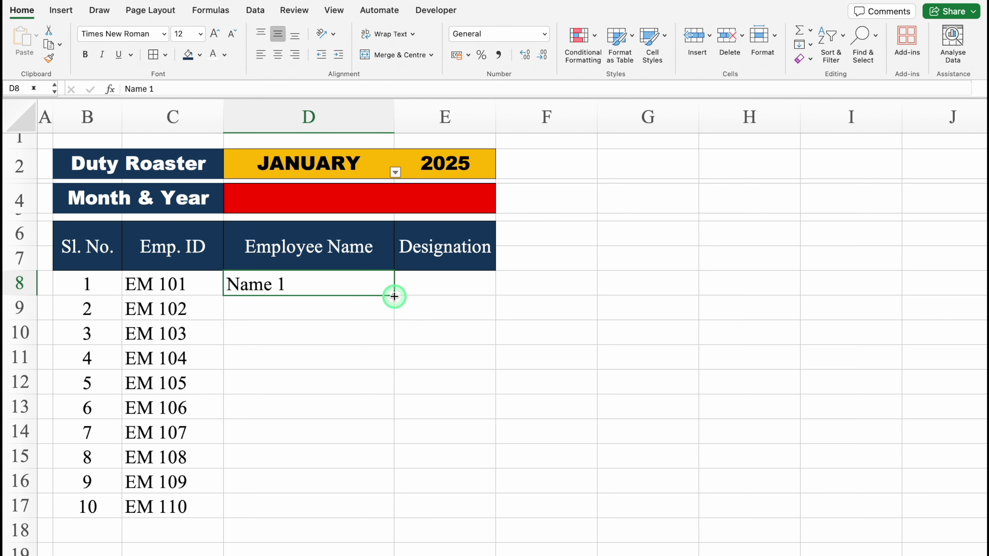
pyautogui.doubleClick(393, 296)
# Enter Manager in E8 and Team Member in E9, widen column E to fit, and fill Team Member down to E17
pyautogui.click(444, 286)
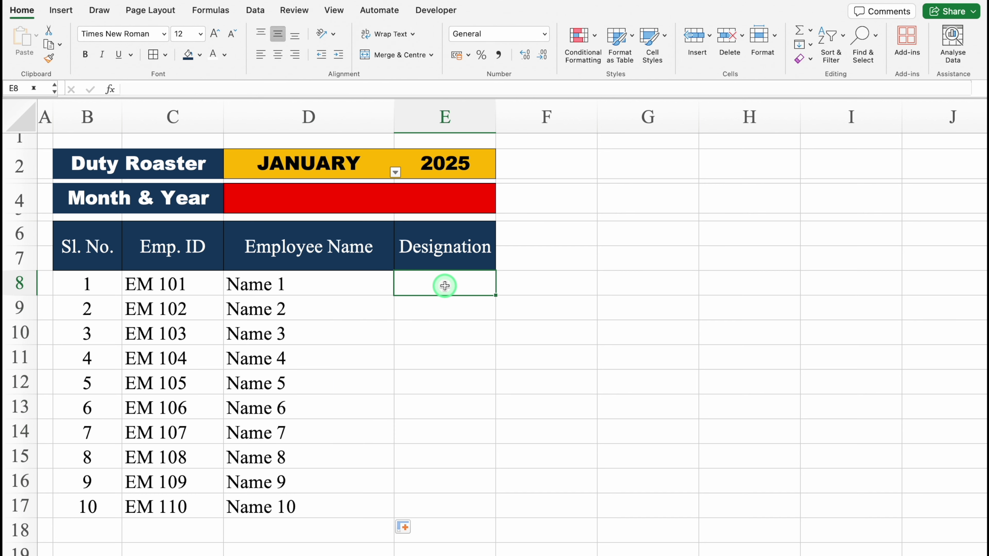
pyautogui.write('Manager')
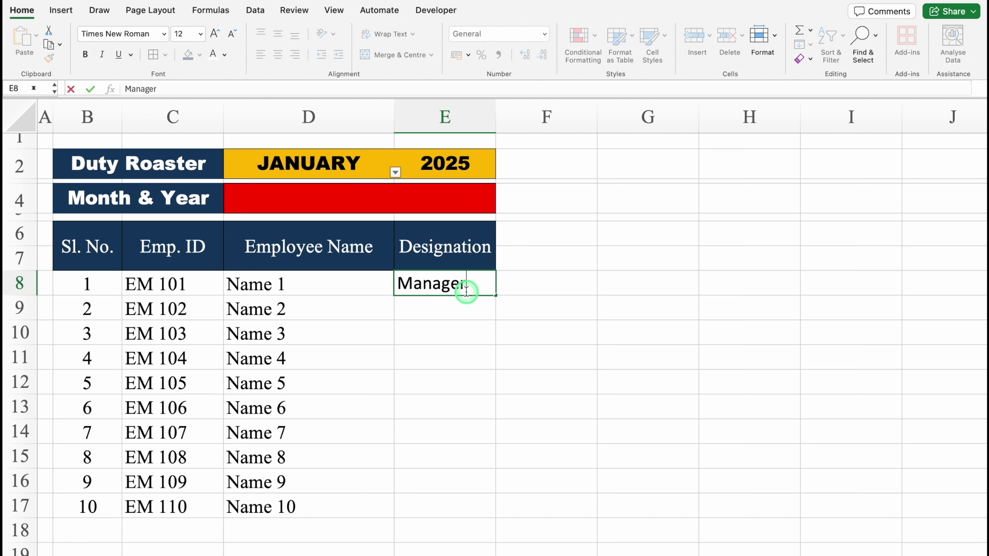
pyautogui.press('Return')
pyautogui.write('Team Member')
pyautogui.press('Return')
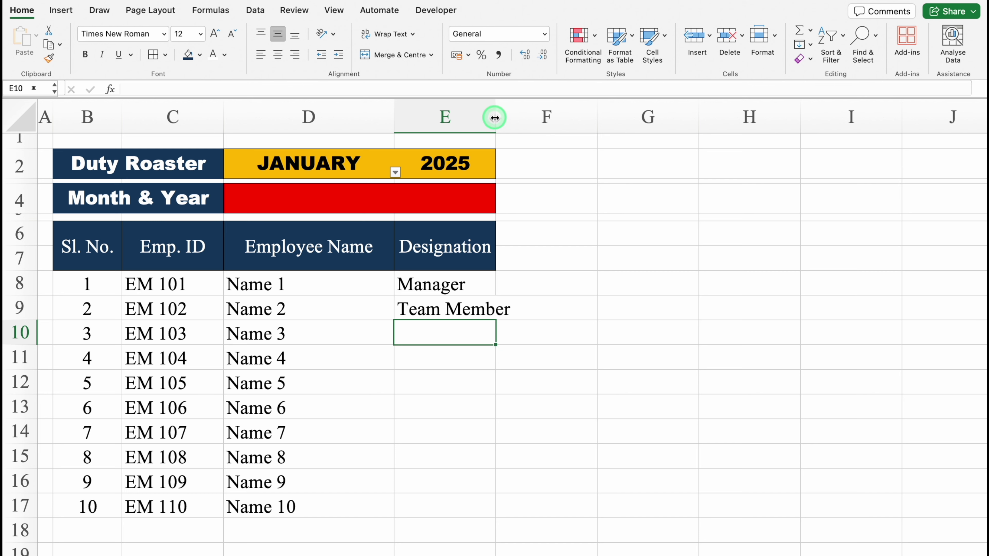
pyautogui.moveTo(495, 117); pyautogui.dragTo(523, 122)
pyautogui.click(461, 312)
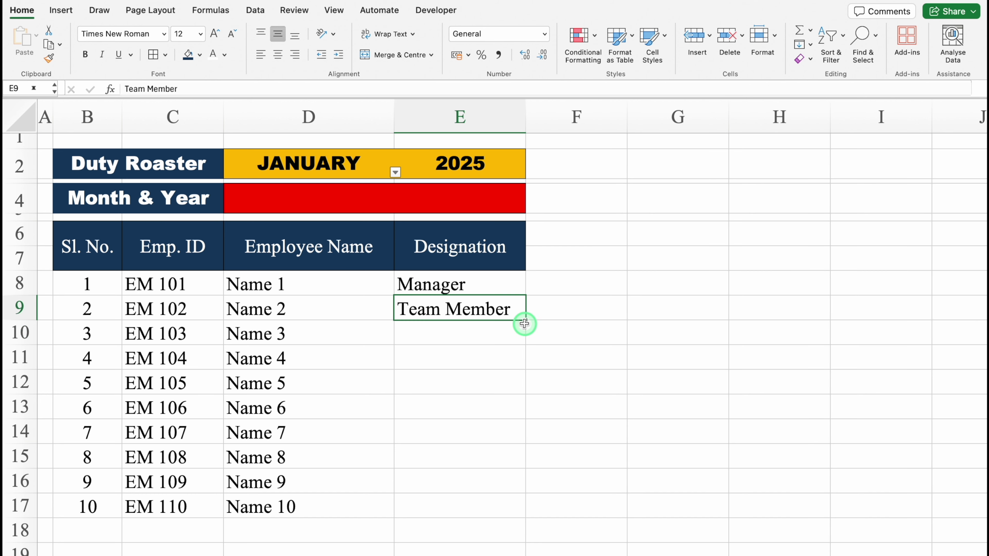
pyautogui.doubleClick(524, 320)
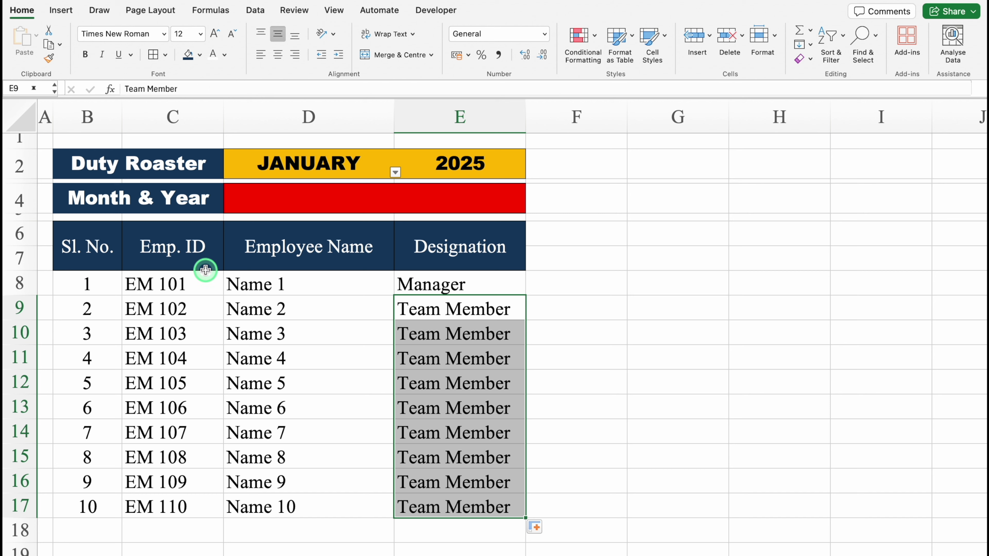
# Apply borders to every cell of the employee table B6:E17
pyautogui.click(104, 246)
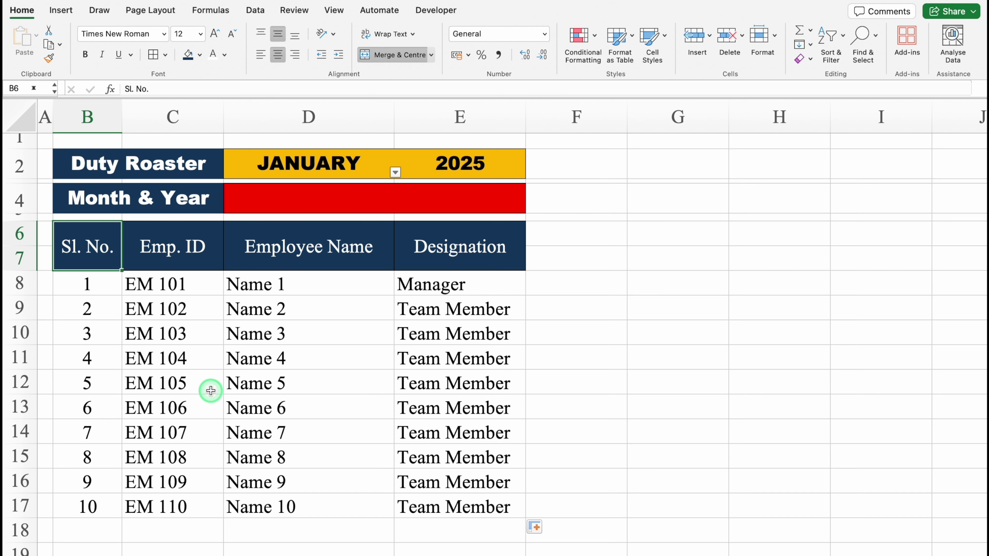
pyautogui.hotkey('shift', 'Down')
pyautogui.hotkey('ctrl', 'shift', 'Down')
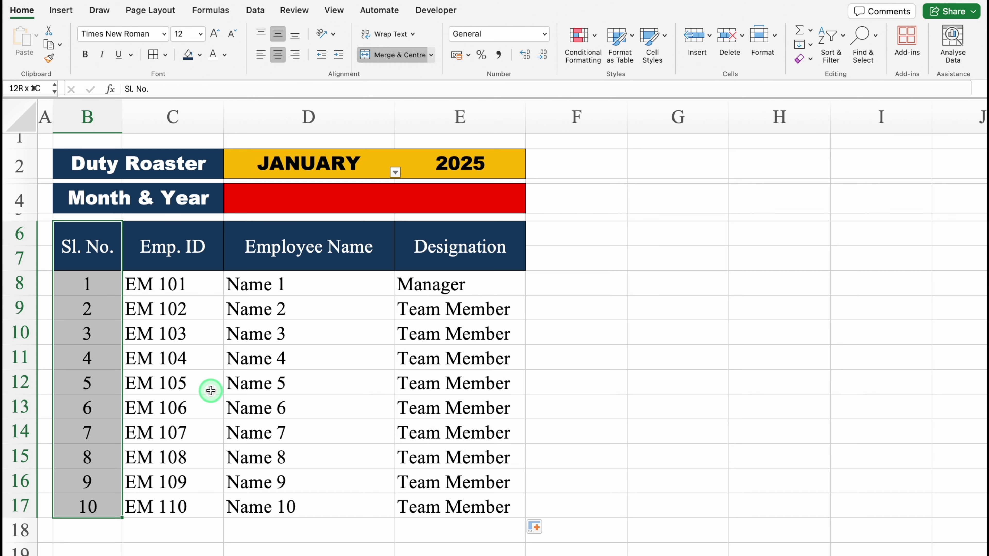
pyautogui.hotkey('ctrl', 'shift', 'Right')
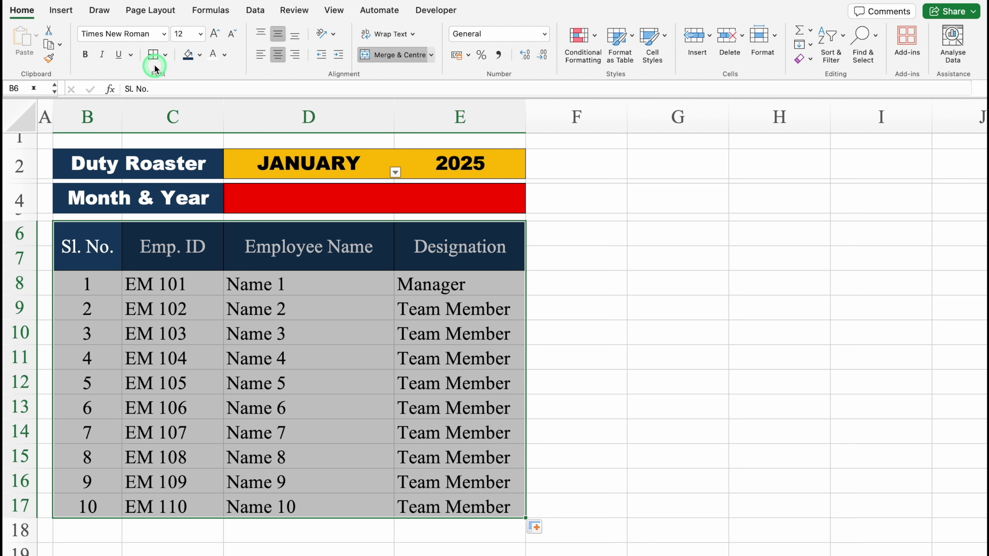
pyautogui.click(153, 55)
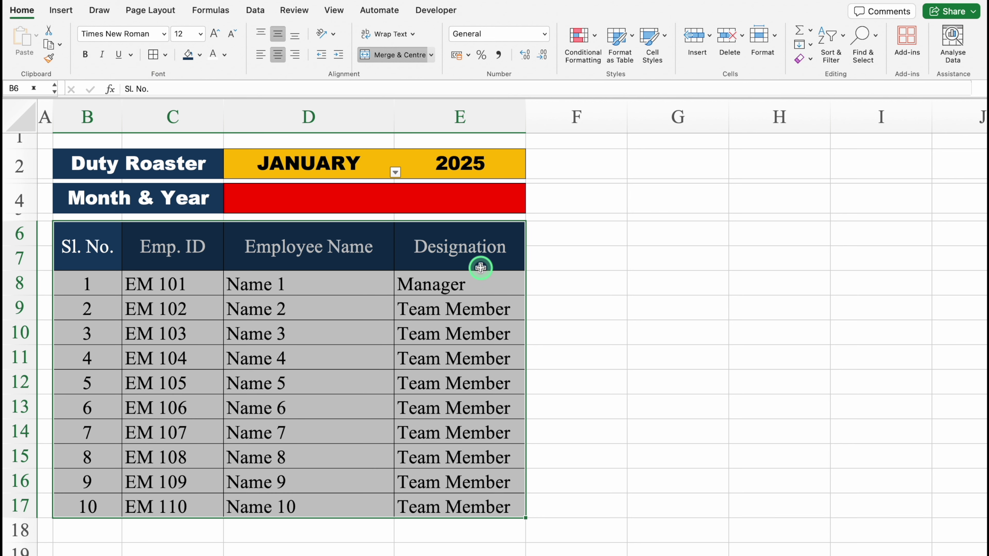
# Enter the formula =DATEVALUE("1"&D2&E2) in F6 to get the first date of the selected month and year
pyautogui.click(575, 239)
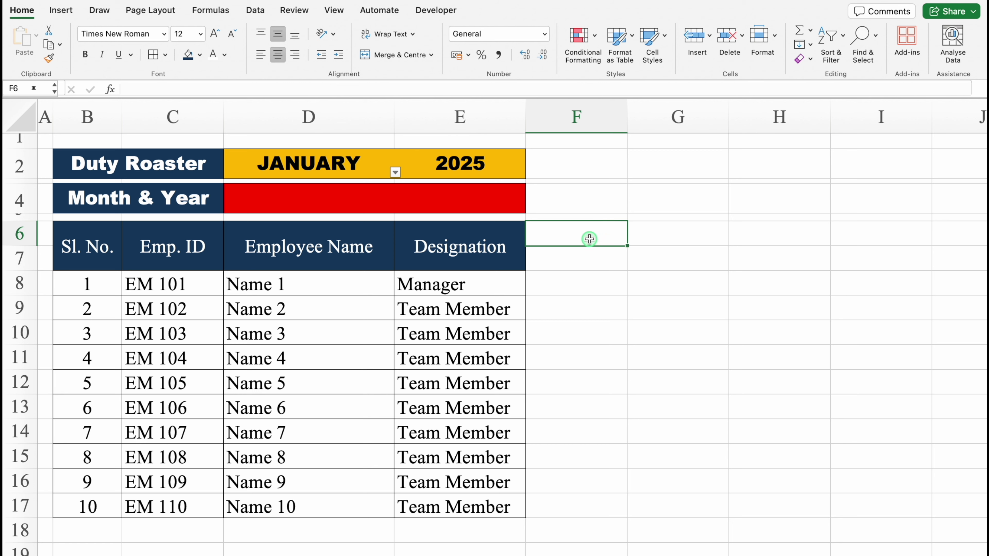
pyautogui.write('=date')
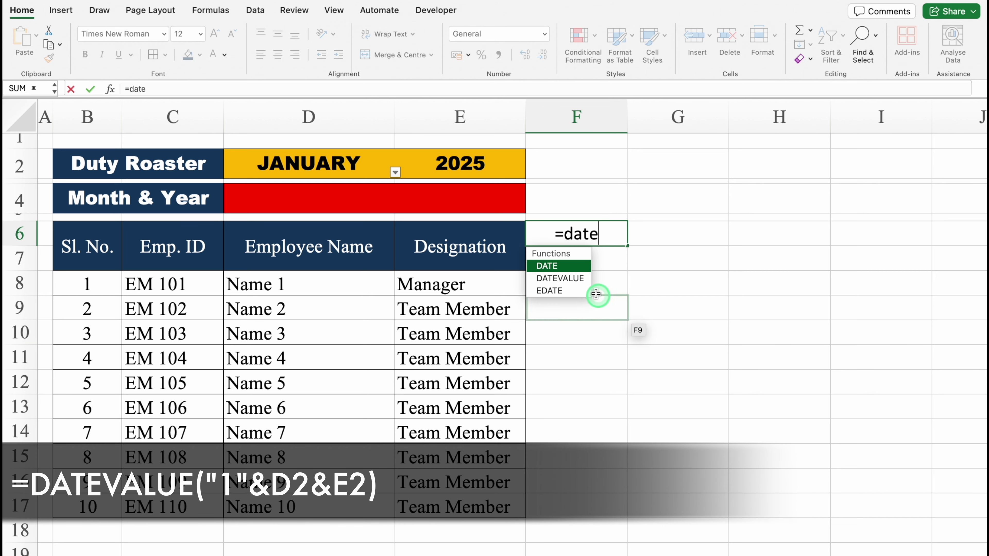
pyautogui.doubleClick(580, 277)
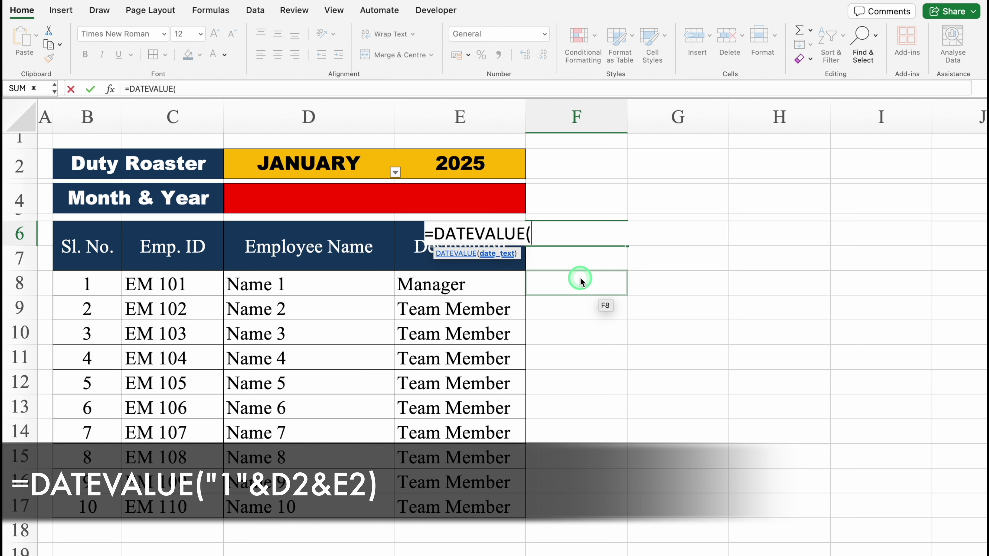
pyautogui.write('"1"&')
pyautogui.click(325, 164)
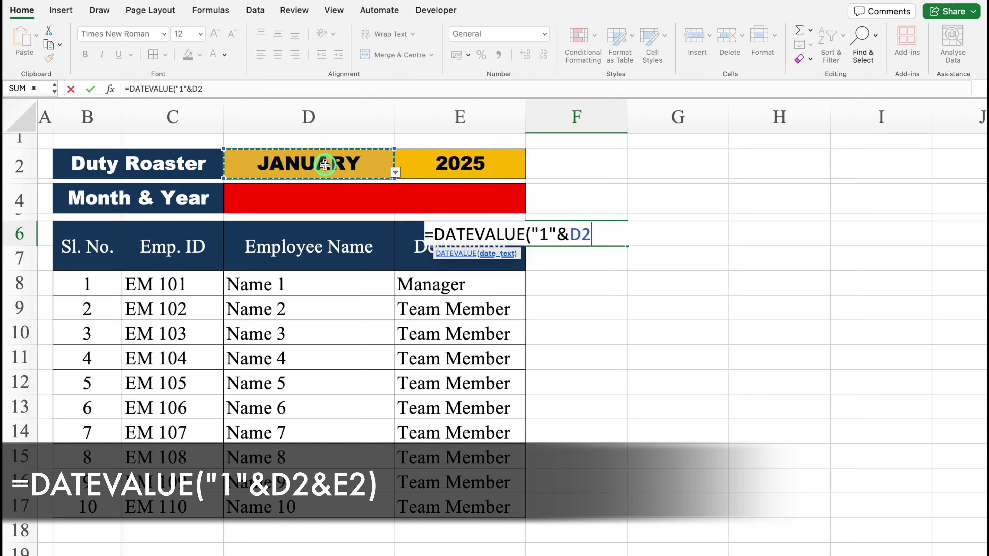
pyautogui.write('&')
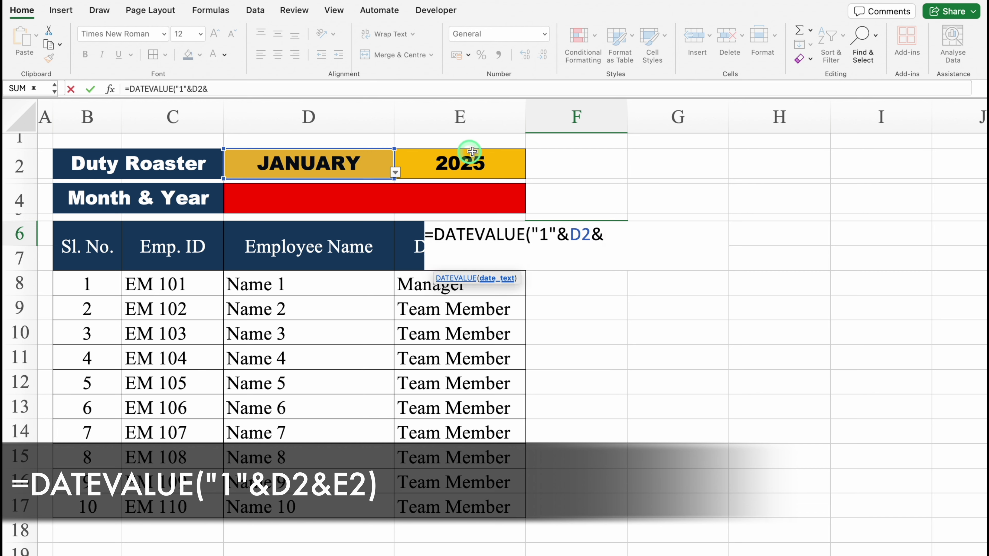
pyautogui.click(492, 162)
pyautogui.write(')')
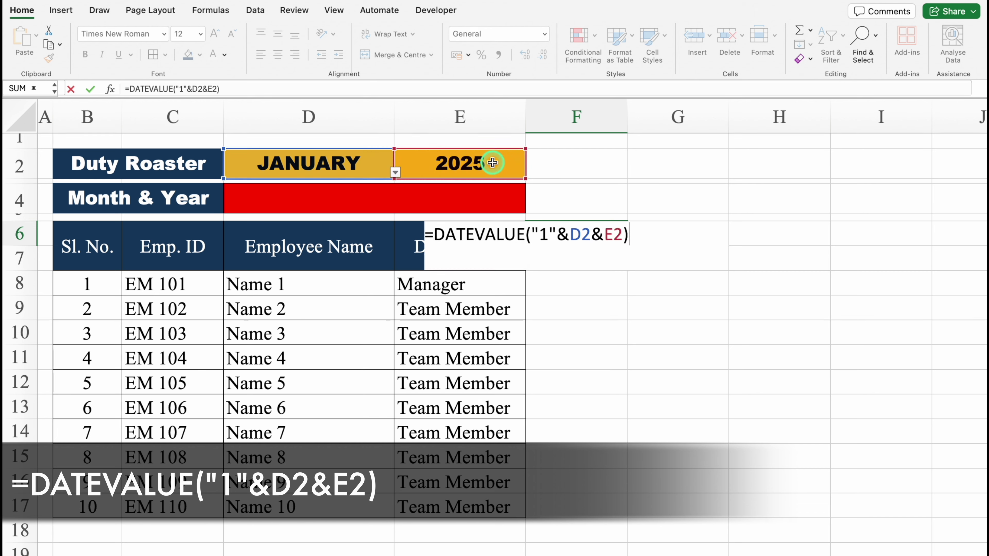
pyautogui.press('Return')
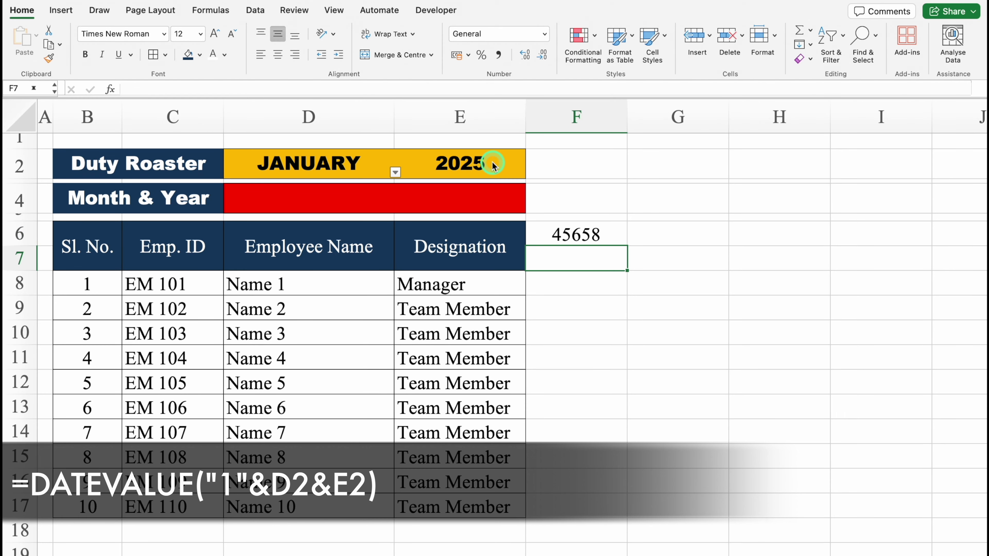
# Apply the custom number format DD to the cells F6:I6
pyautogui.click(606, 234)
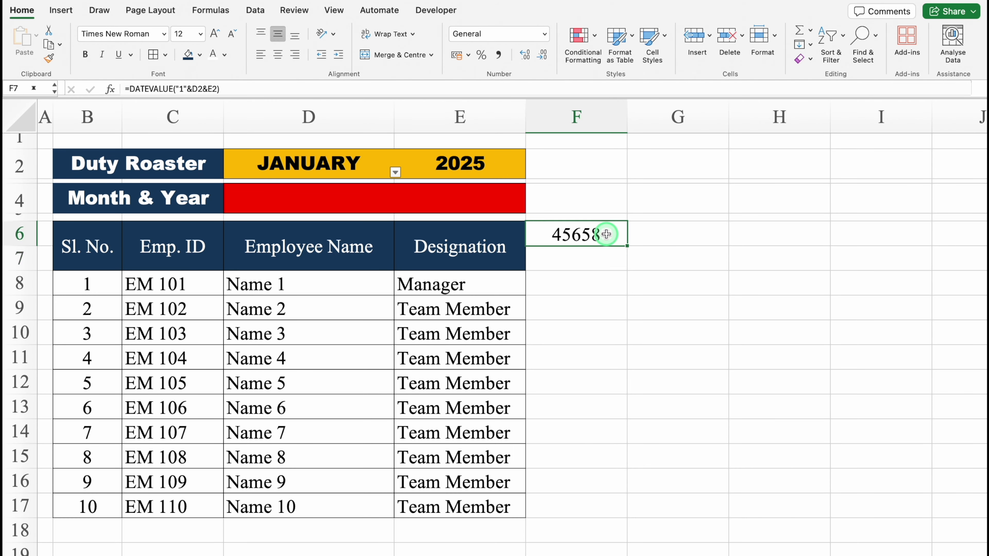
pyautogui.moveTo(606, 234); pyautogui.dragTo(882, 232)
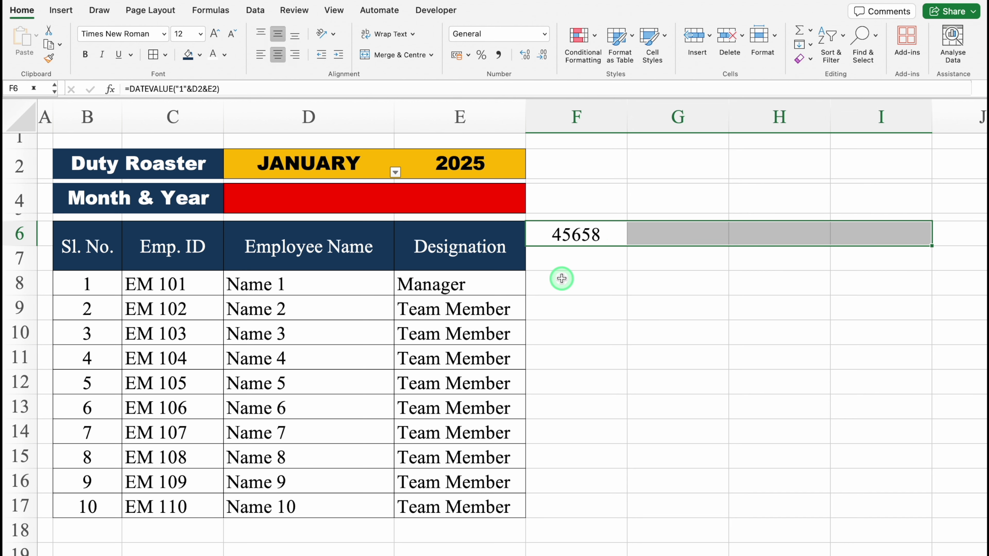
pyautogui.hotkey('ctrl', '1')
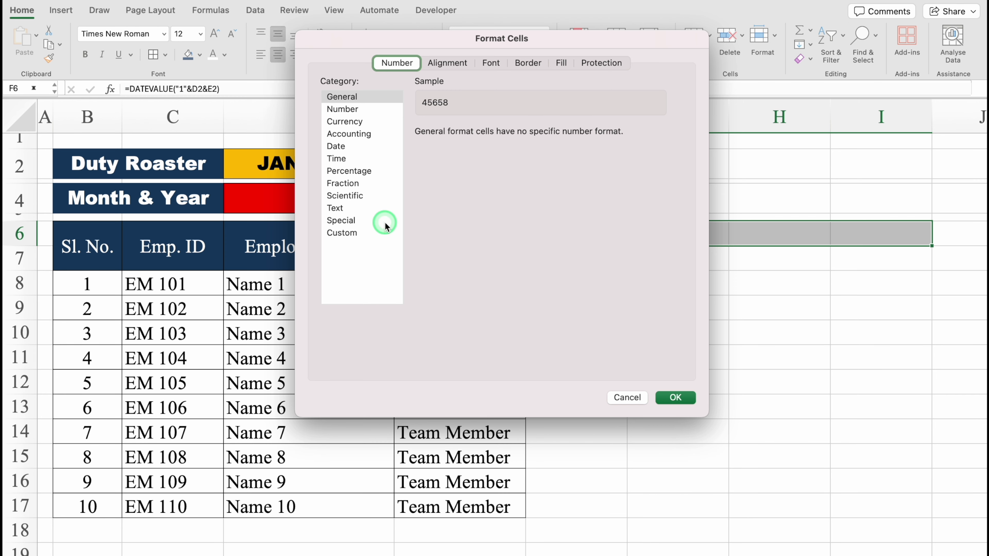
pyautogui.click(355, 233)
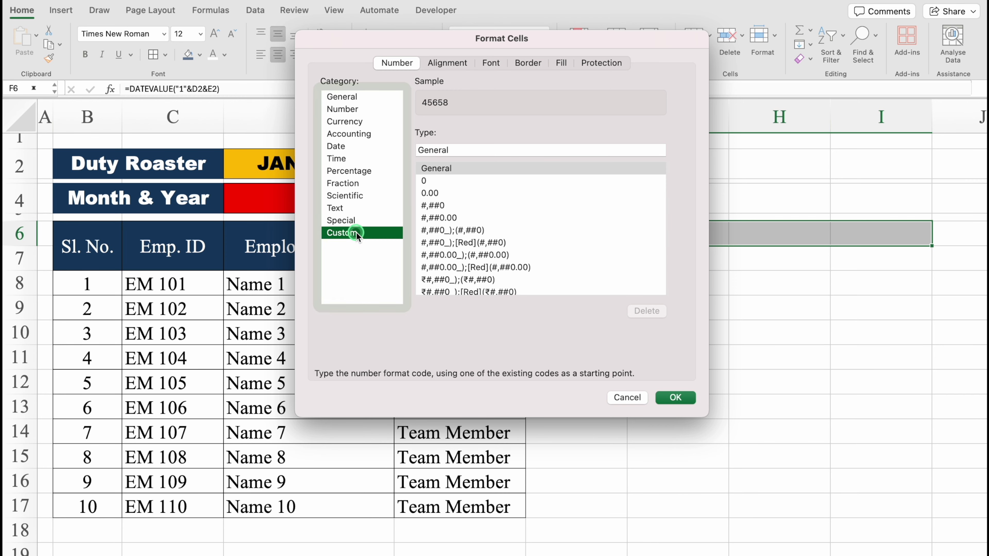
pyautogui.click(448, 150)
pyautogui.press('BackSpace')
pyautogui.moveTo(458, 150); pyautogui.dragTo(415, 154)
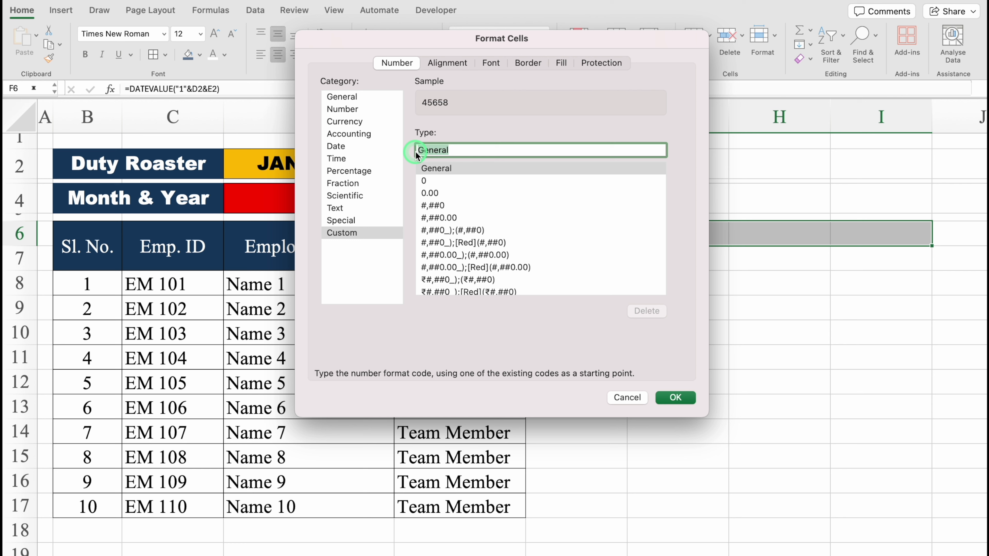
pyautogui.press('BackSpace')
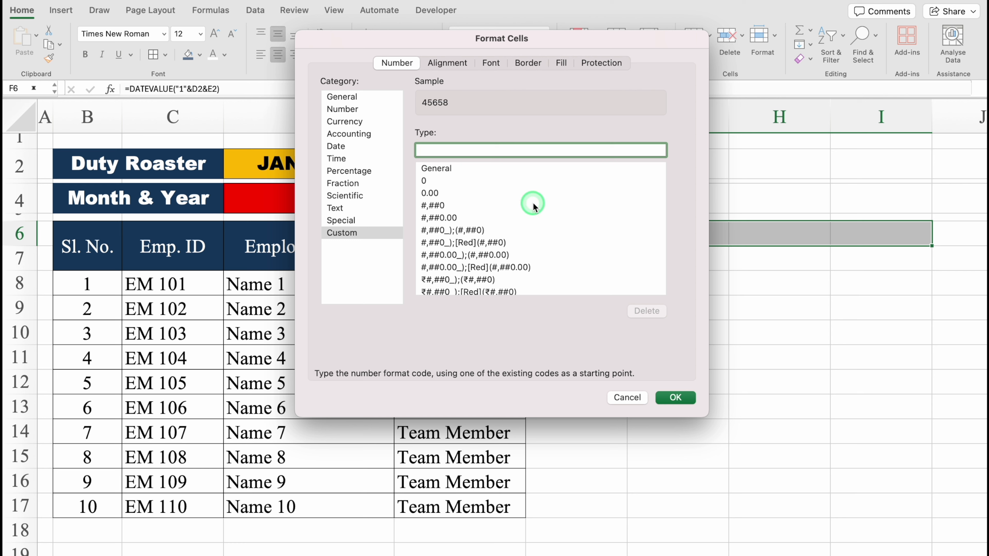
pyautogui.write('DD')
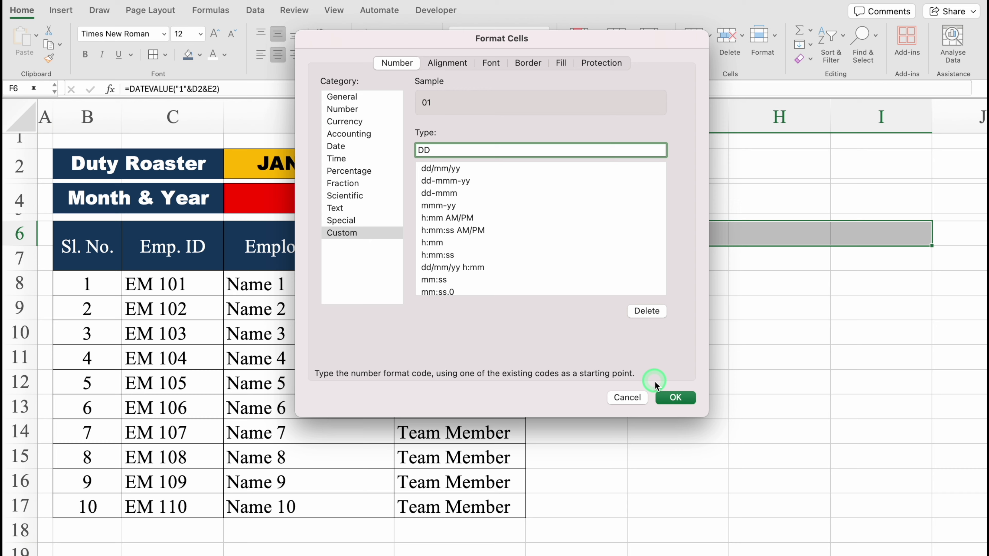
pyautogui.click(675, 398)
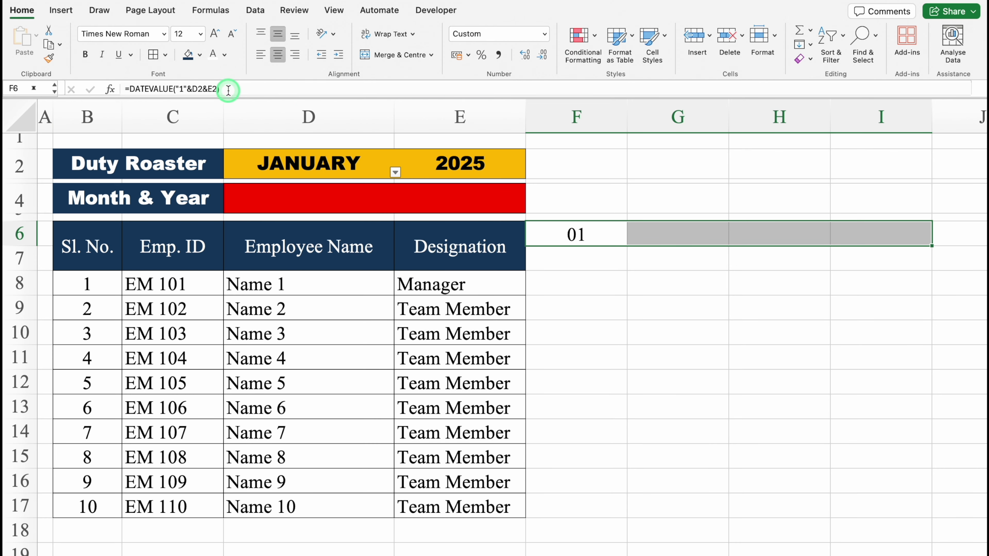
# Set the font of the date cells F6:I6 to Arial Bold
pyautogui.click(164, 34)
pyautogui.moveTo(174, 148)
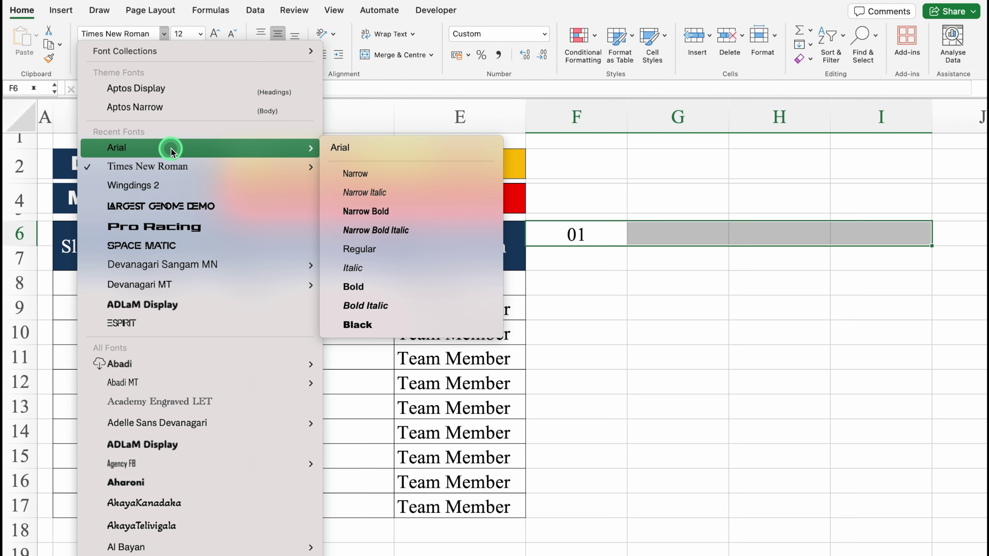
pyautogui.click(381, 290)
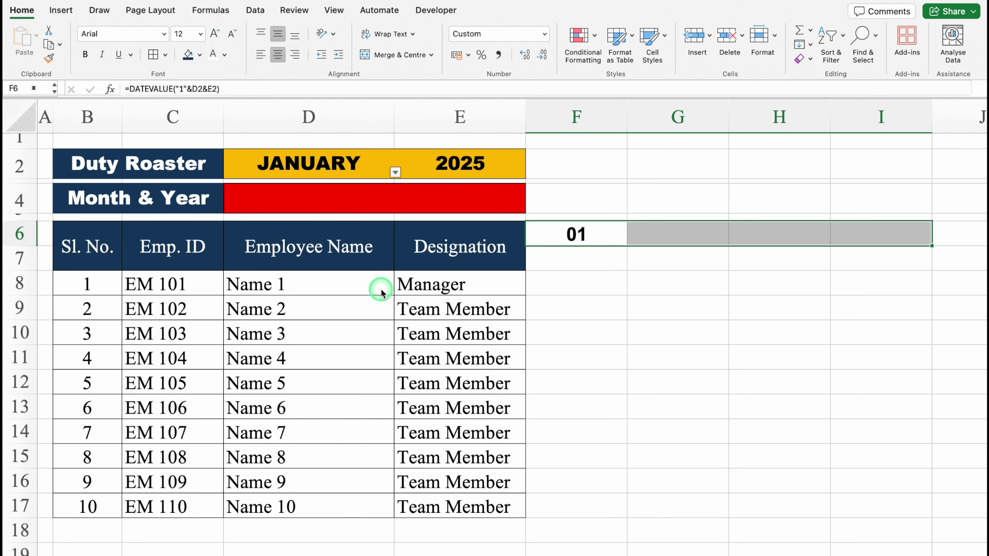
pyautogui.click(607, 230)
# Enter the formula =TEXT(F6,"DDD") in F7 to get the weekday of the date above it
pyautogui.click(599, 258)
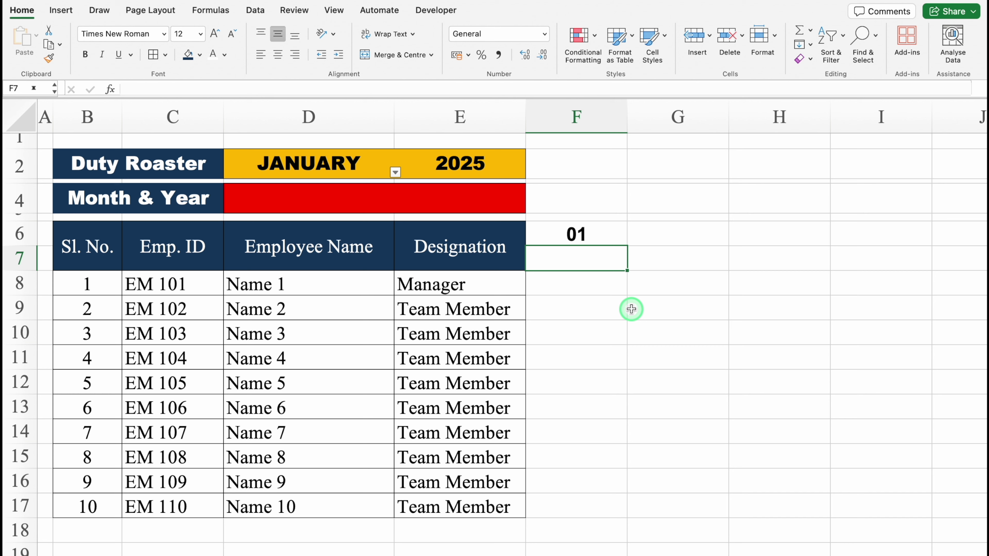
pyautogui.write('=')
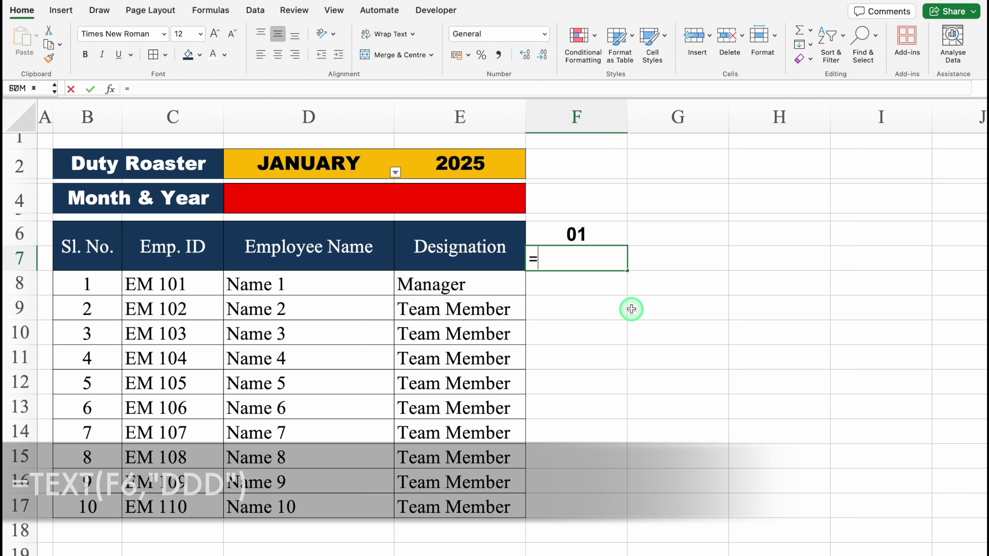
pyautogui.write('text')
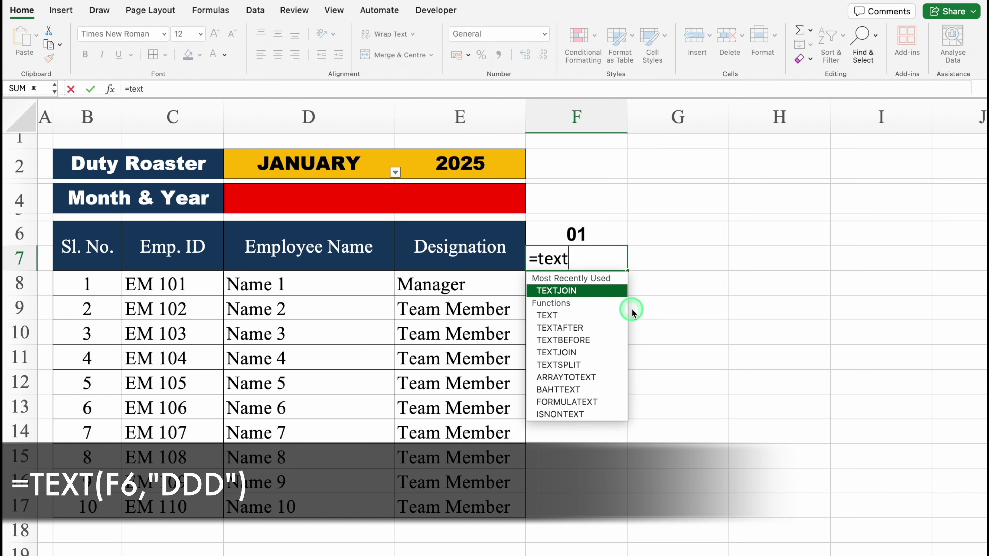
pyautogui.doubleClick(605, 316)
pyautogui.click(596, 233)
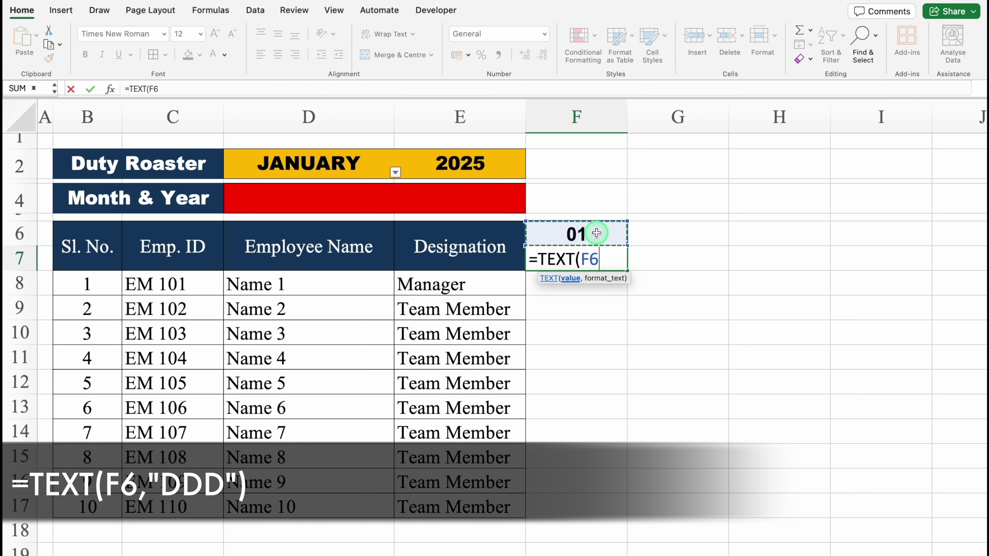
pyautogui.write(',')
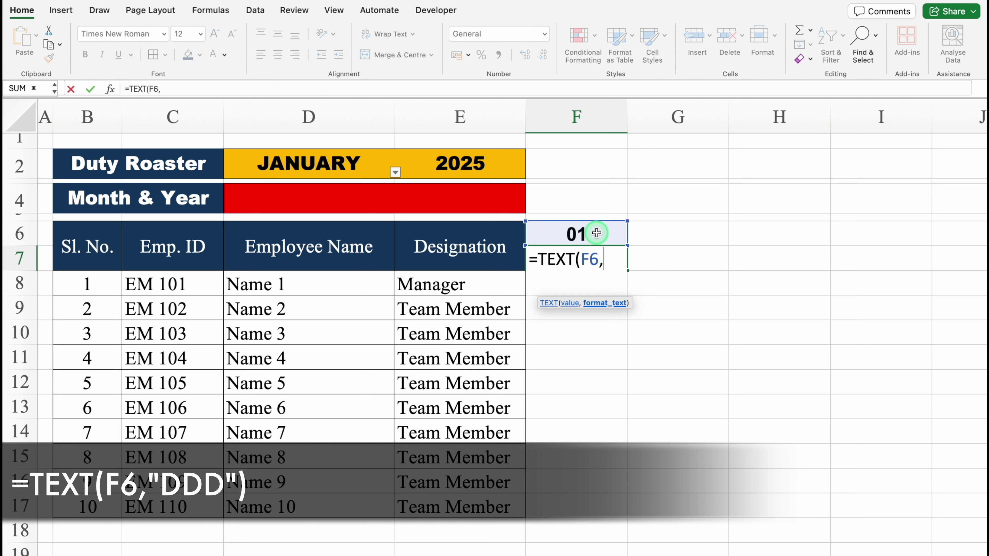
pyautogui.write('"DDD')
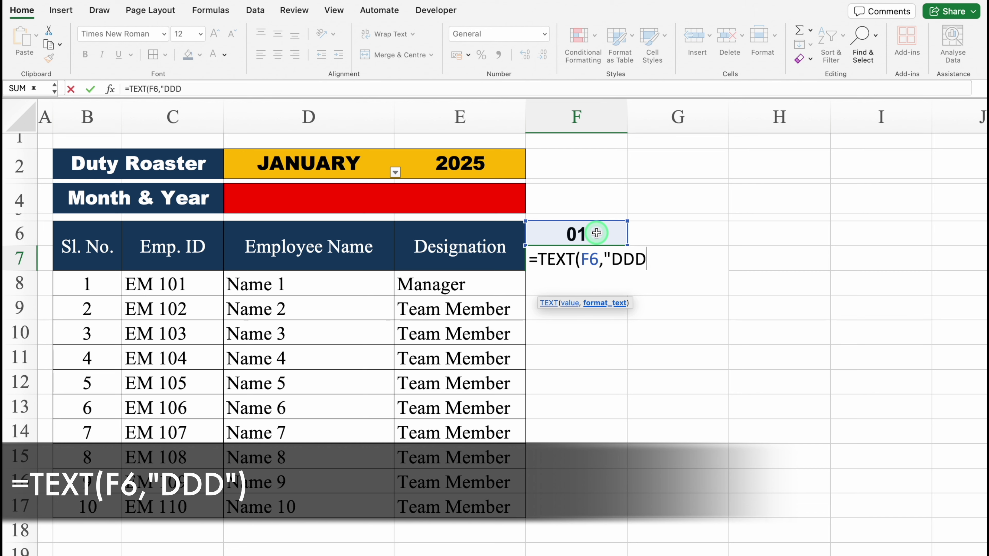
pyautogui.write('")')
pyautogui.press('Return')
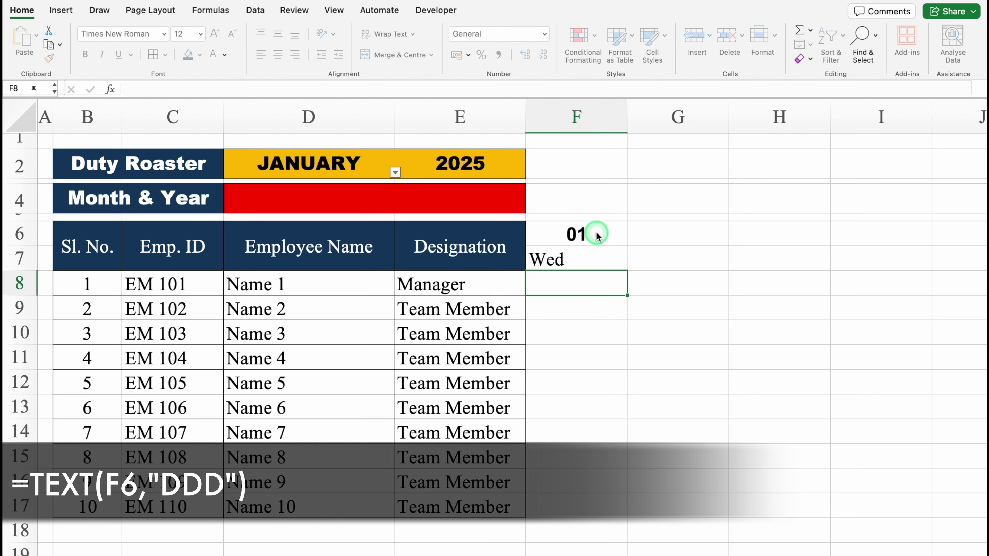
# Centre the weekday in F7 horizontally and set its font to Arial Bold
pyautogui.click(595, 251)
pyautogui.click(278, 55)
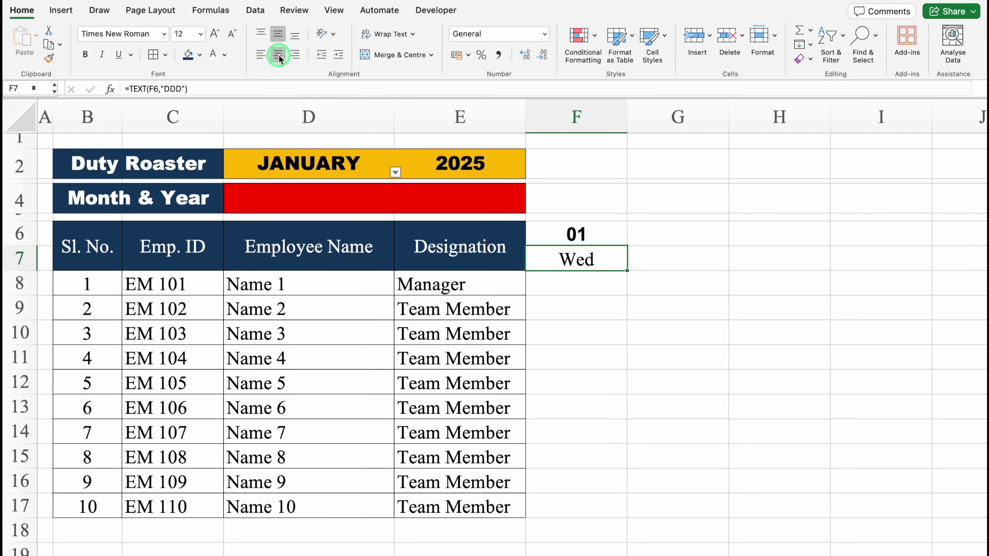
pyautogui.click(165, 37)
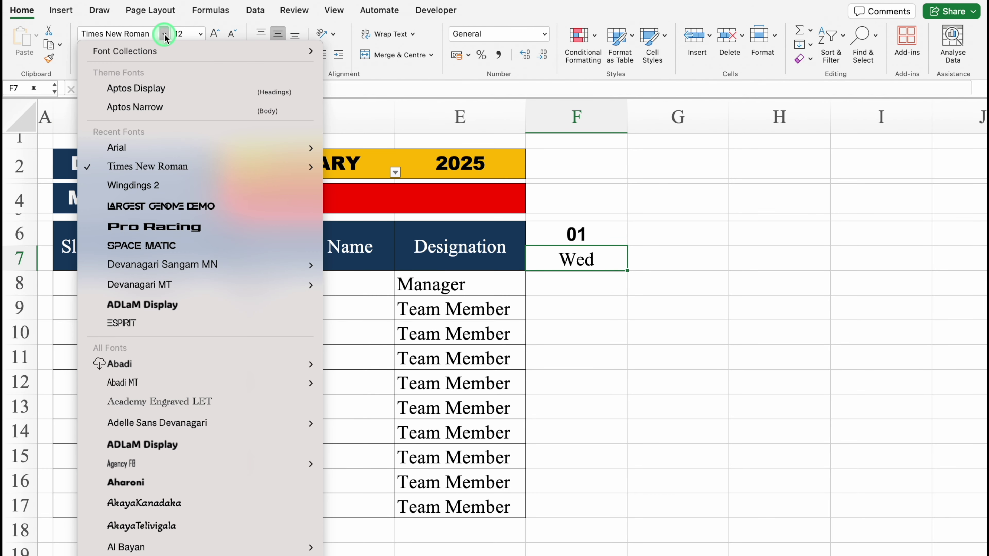
pyautogui.moveTo(183, 149)
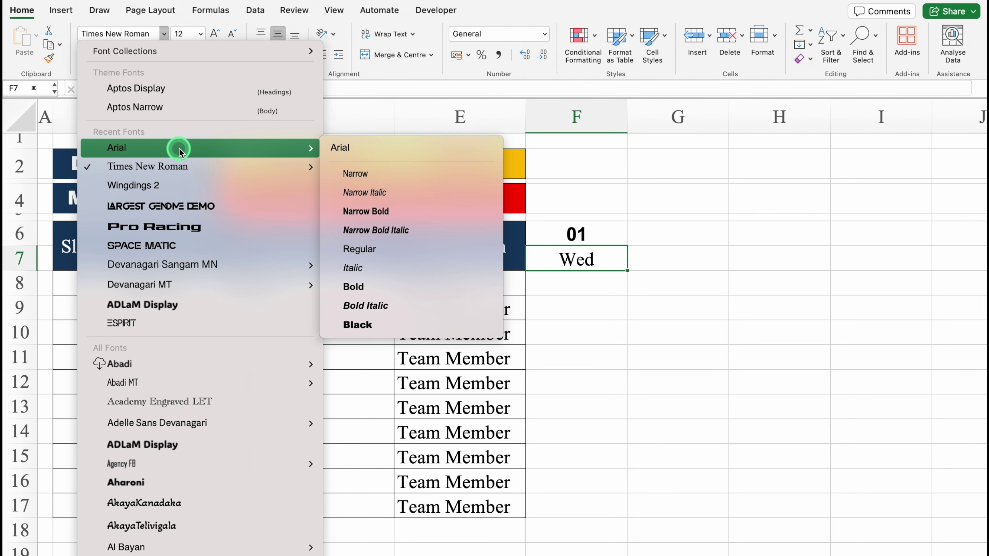
pyautogui.click(386, 286)
# Try to fill the first-date formula from F6 into G6, and clear G6 again
pyautogui.click(615, 239)
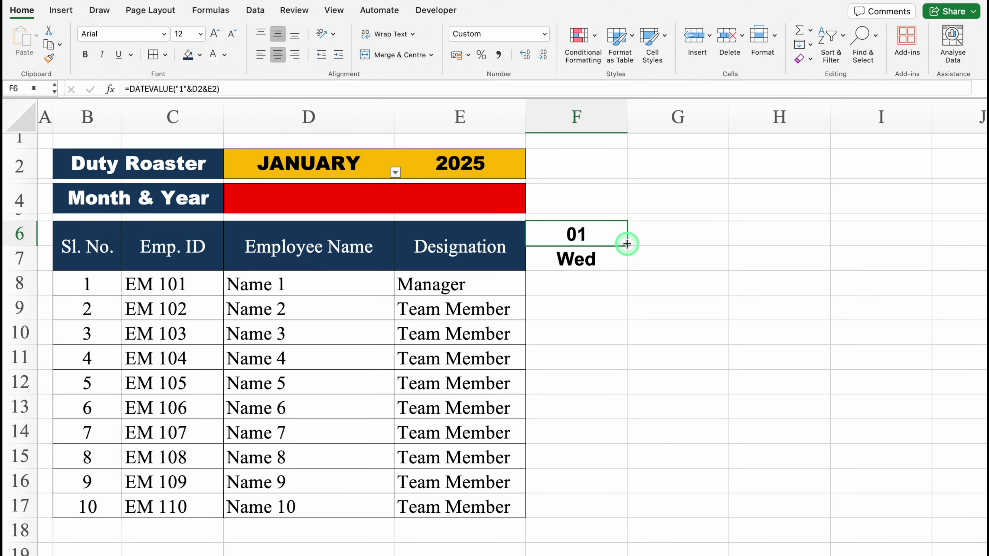
pyautogui.moveTo(627, 245); pyautogui.dragTo(691, 238)
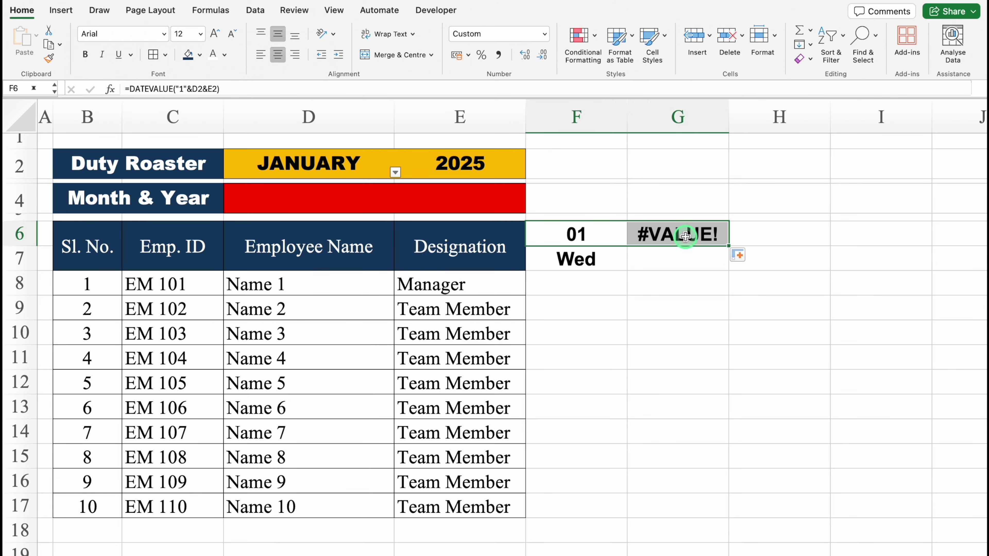
pyautogui.click(676, 236)
pyautogui.press('Delete')
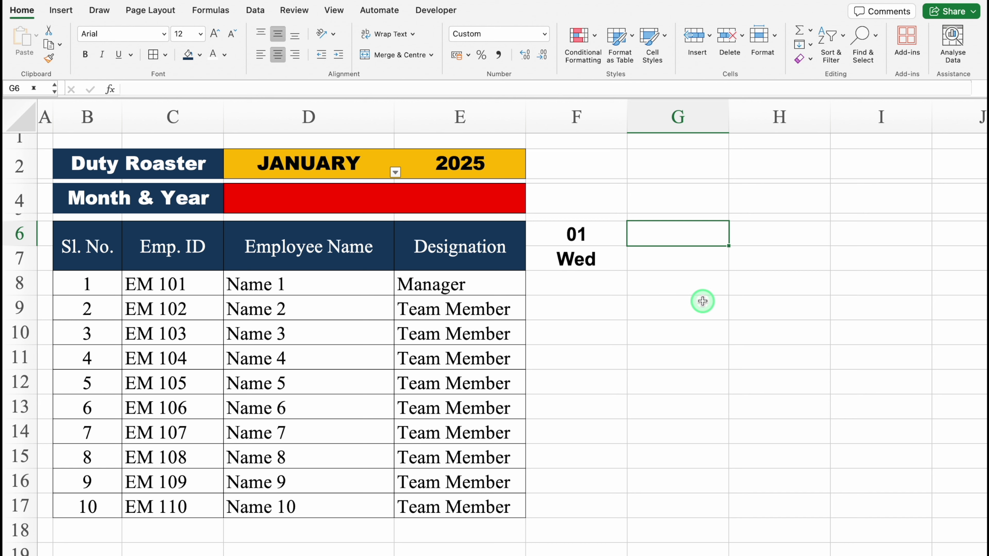
# Start an IF formula in G6 with the logical test F$6<EOMONTH($F$6,0)
pyautogui.write('=')
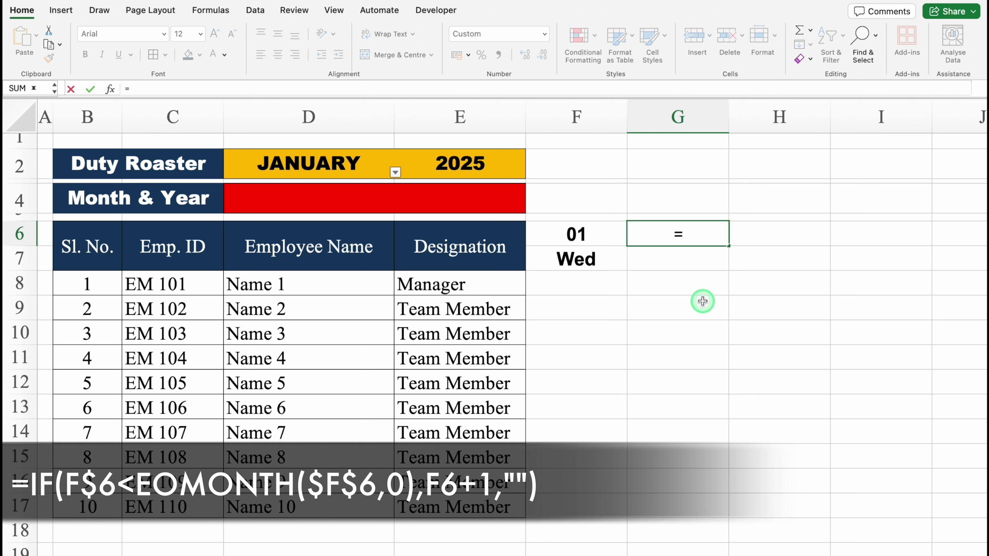
pyautogui.write('if')
pyautogui.doubleClick(684, 287)
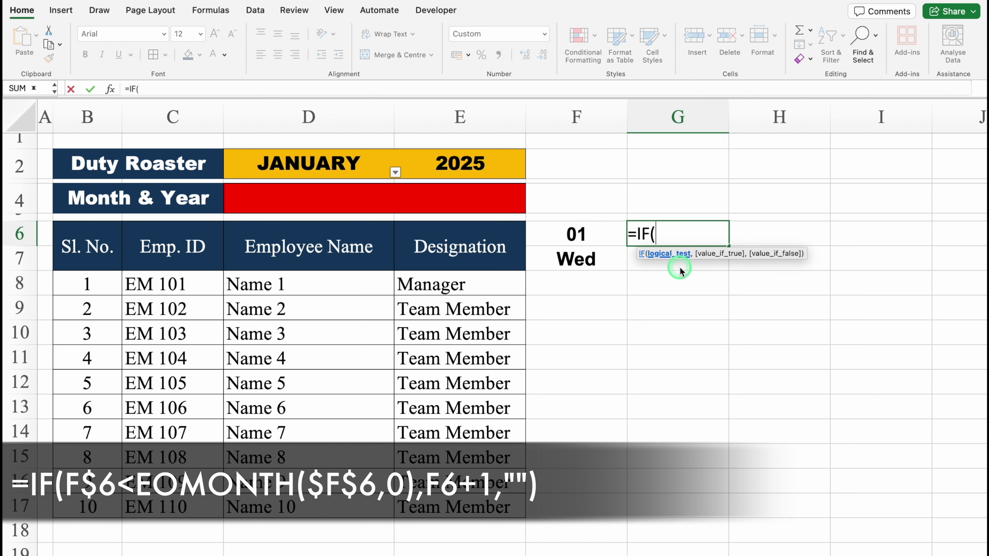
pyautogui.click(601, 231)
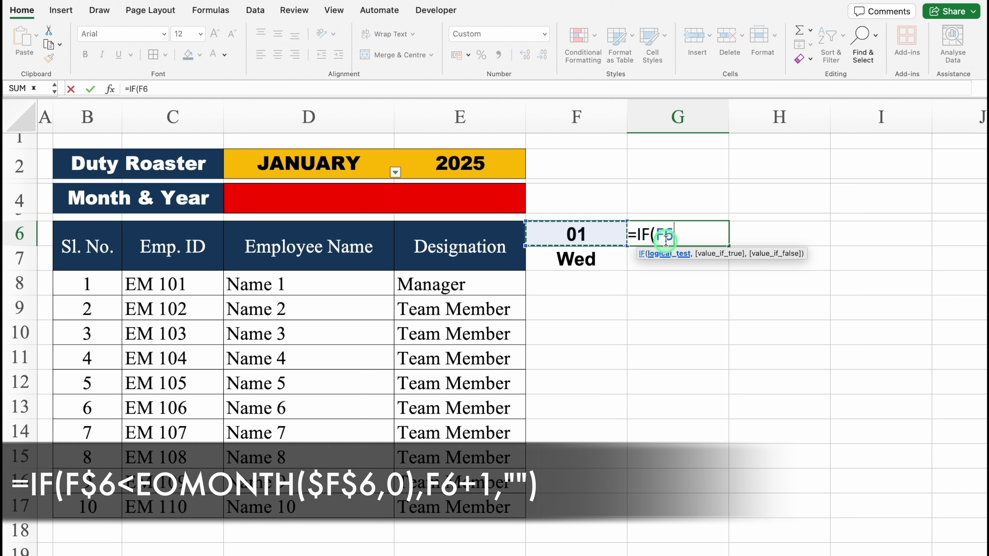
pyautogui.click(664, 234)
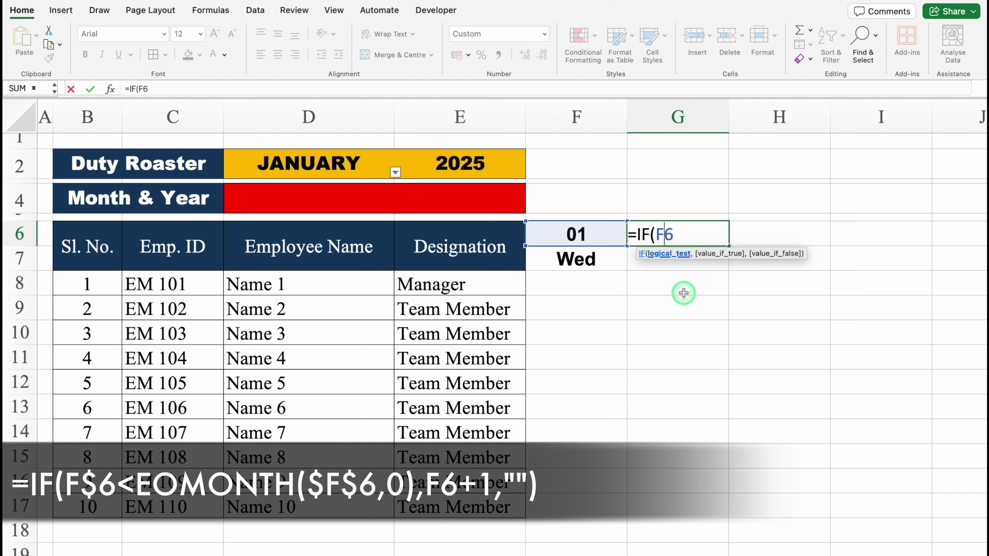
pyautogui.write('$')
pyautogui.press('Right')
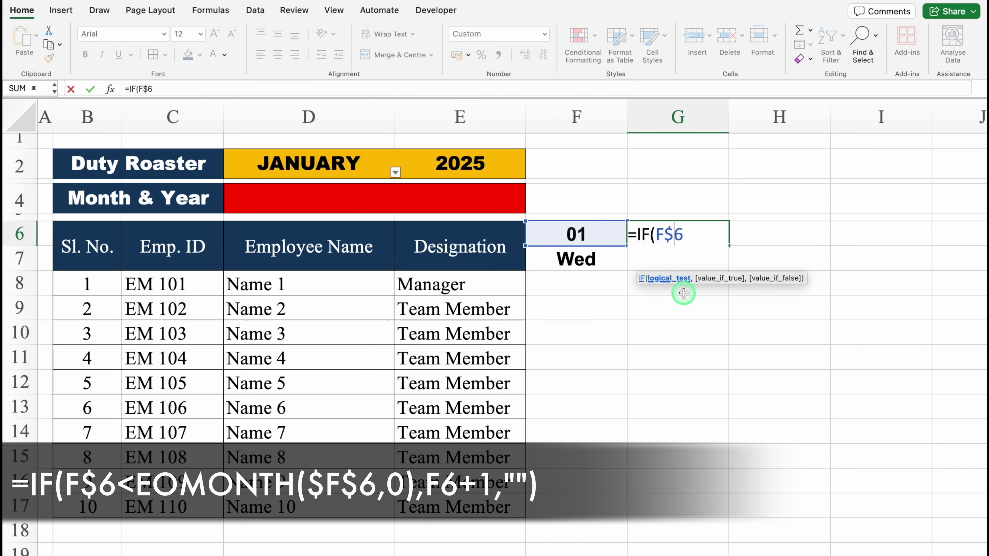
pyautogui.write('<')
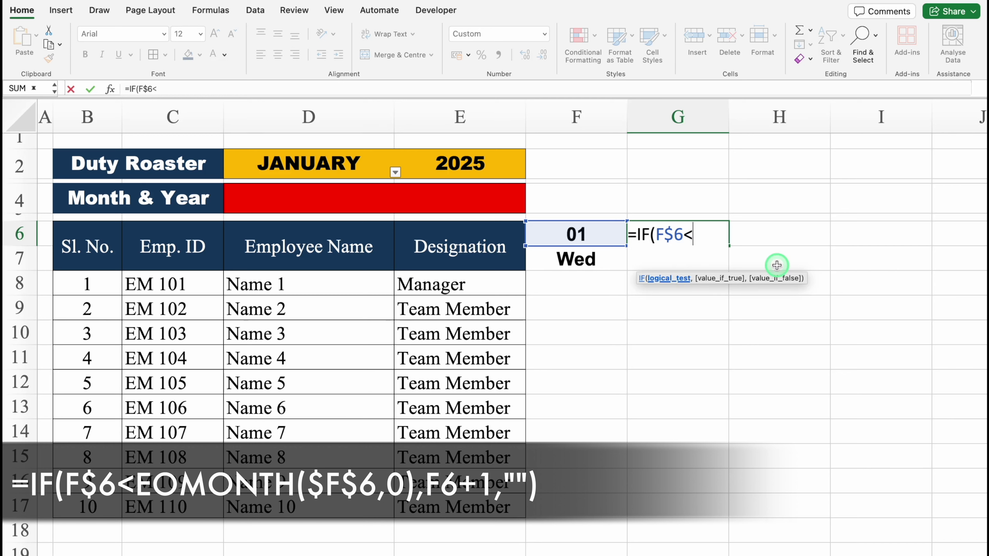
pyautogui.write('EOM')
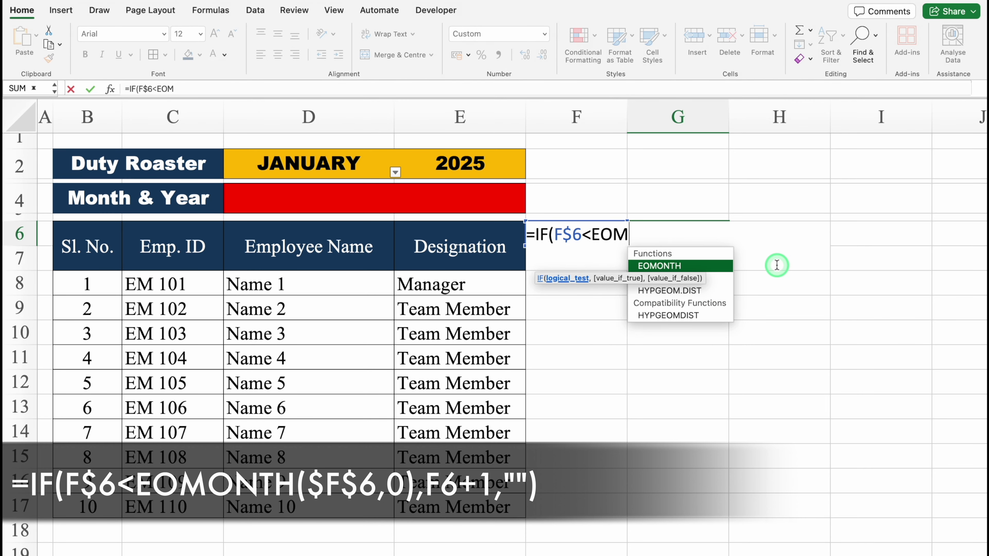
pyautogui.doubleClick(710, 266)
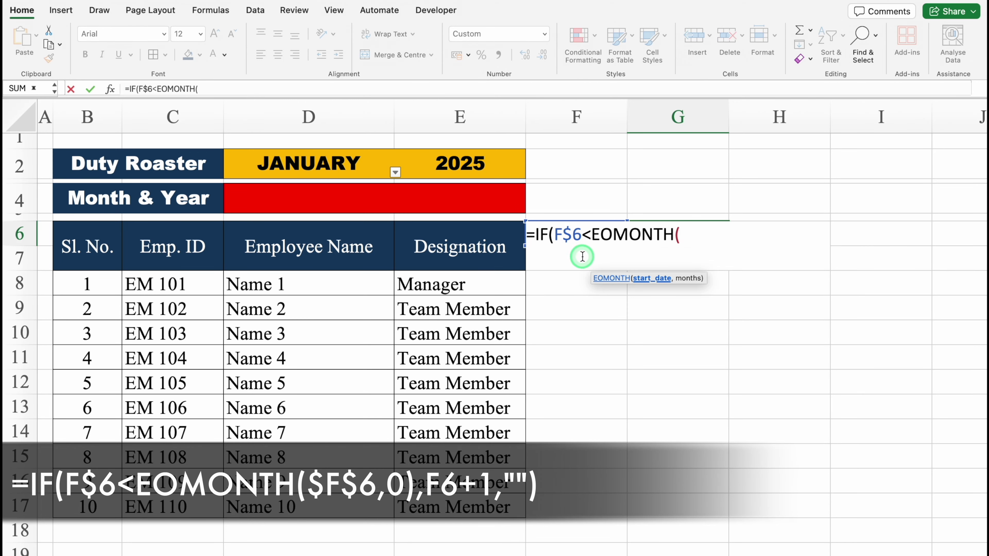
pyautogui.click(574, 283)
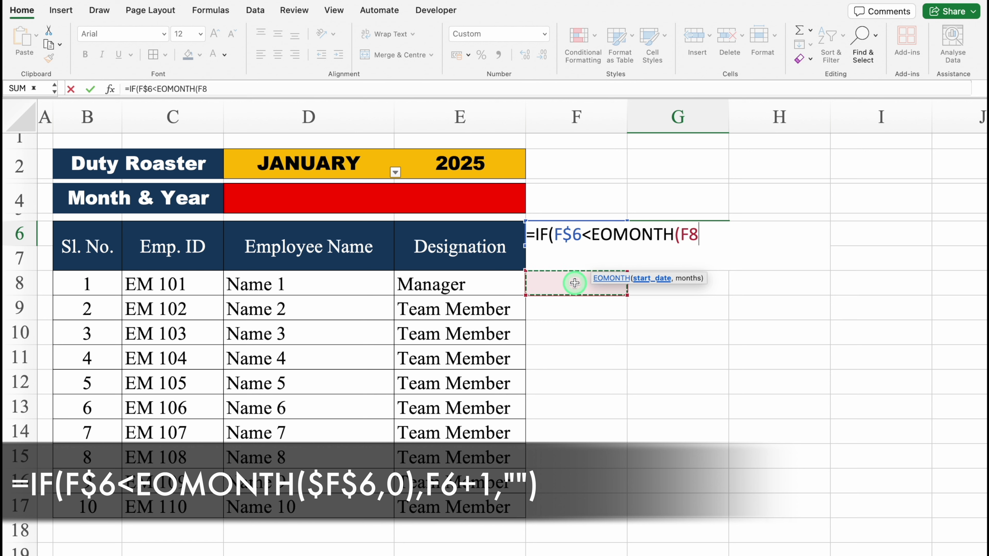
pyautogui.press('Up')
pyautogui.press('Up')
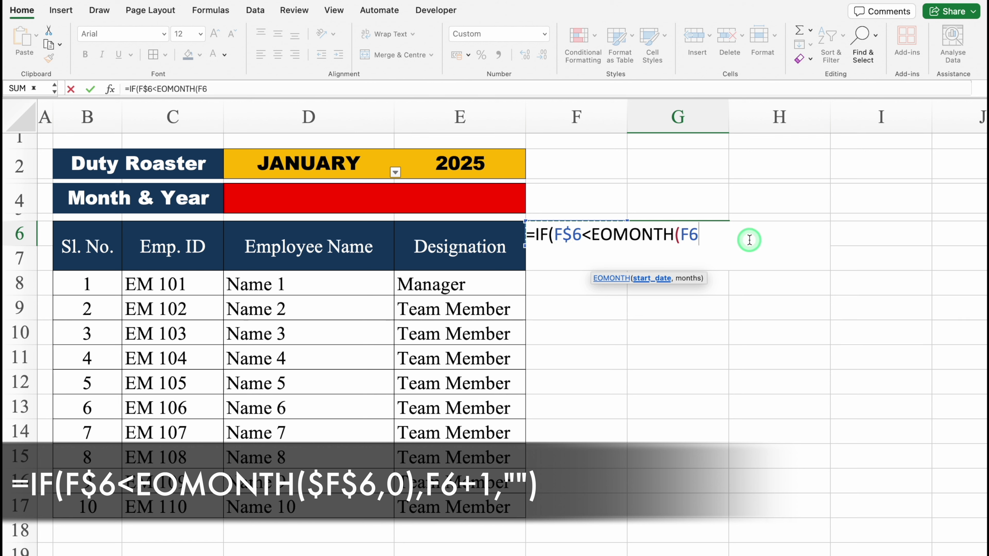
pyautogui.press('F4')
pyautogui.write(',0')
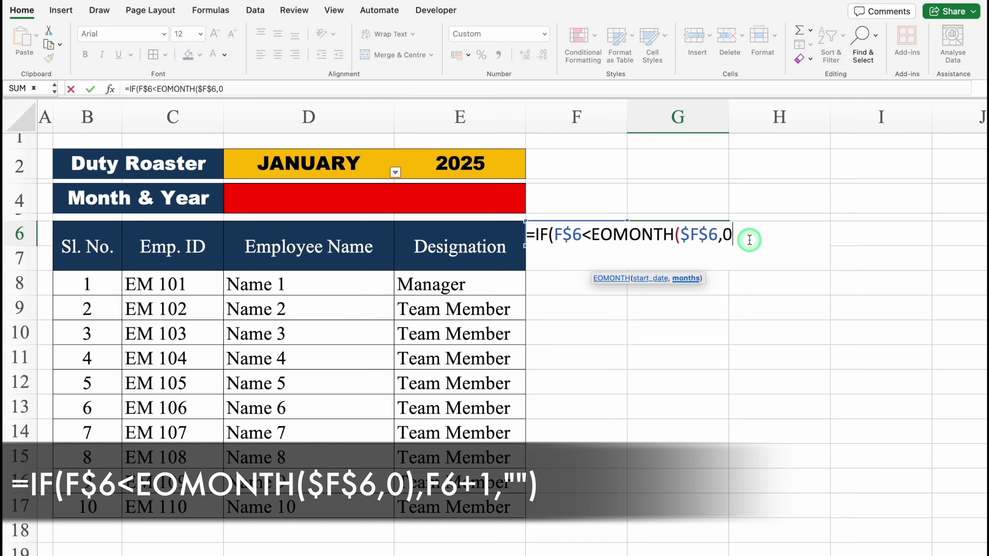
pyautogui.write('),')
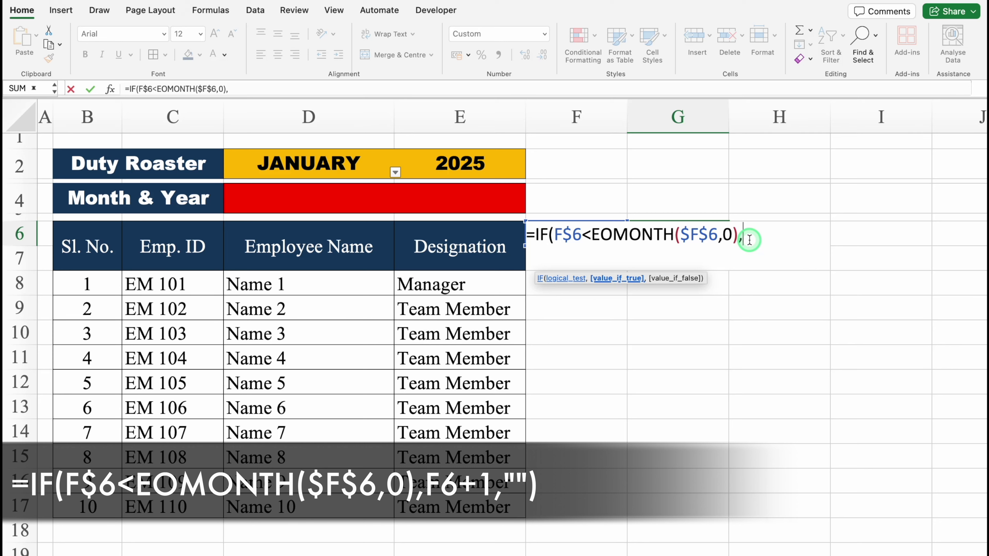
# Complete the G6 formula with F6+1 as the true value and an empty string "" as the false value
pyautogui.click(588, 291)
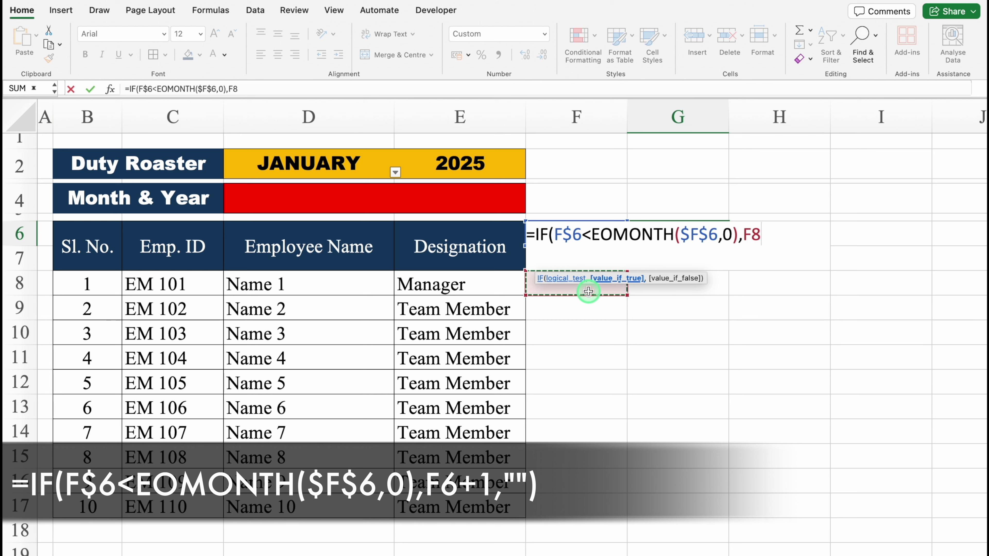
pyautogui.press('Up')
pyautogui.press('Up')
pyautogui.write('+')
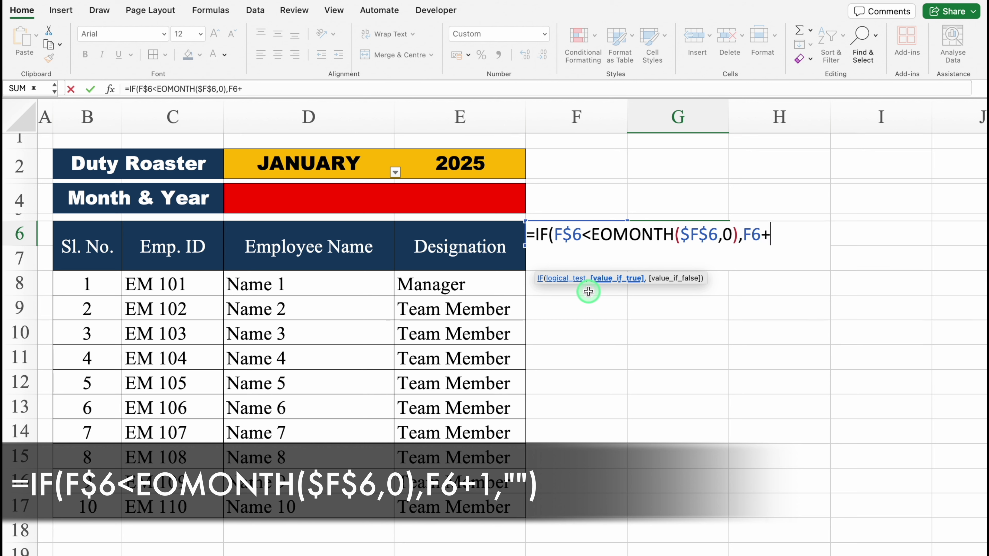
pyautogui.write('1,""')
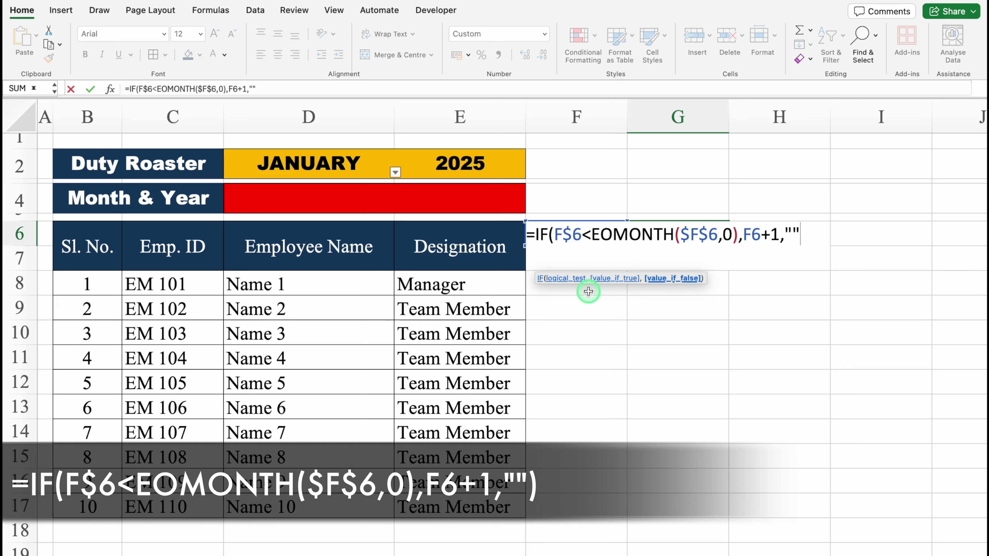
pyautogui.write(')')
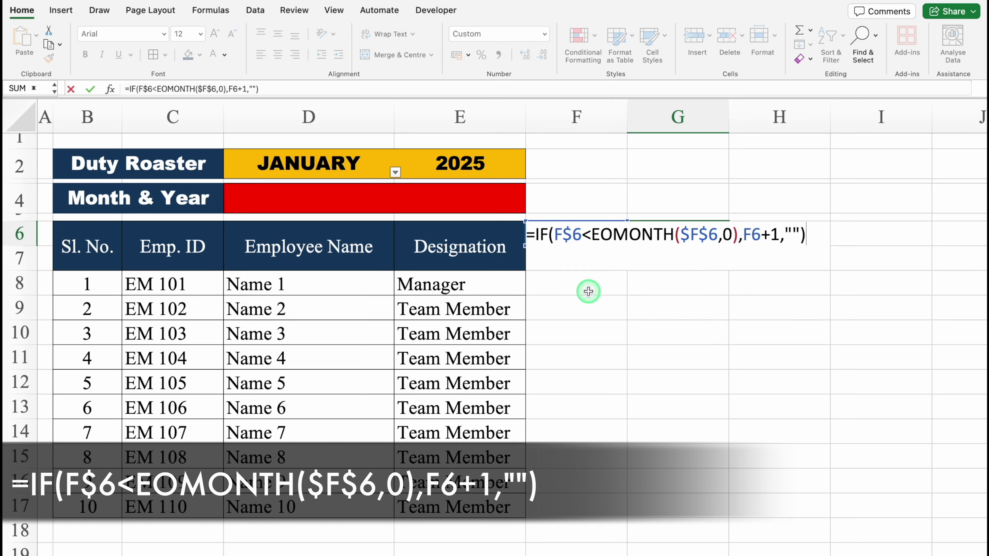
pyautogui.press('Return')
pyautogui.click(696, 232)
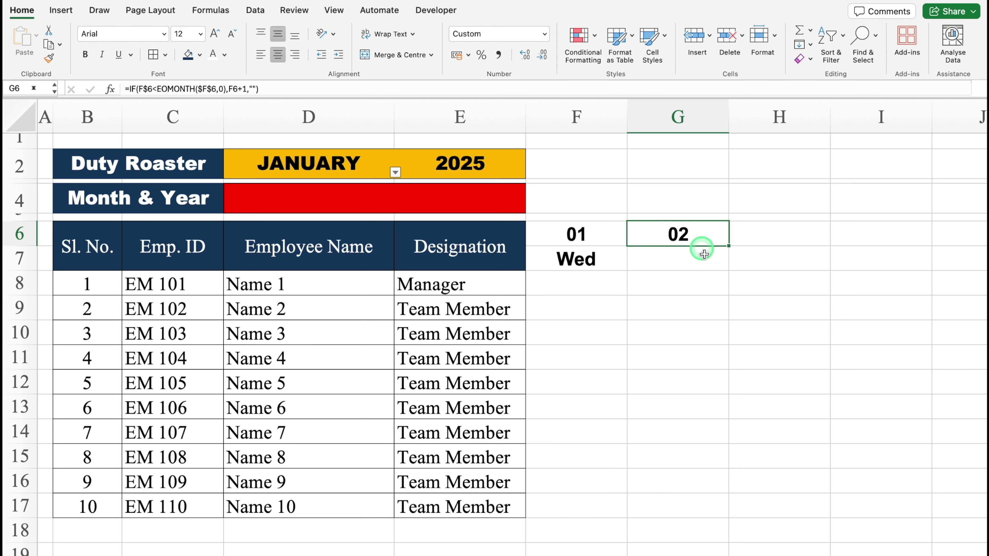
pyautogui.doubleClick(686, 233)
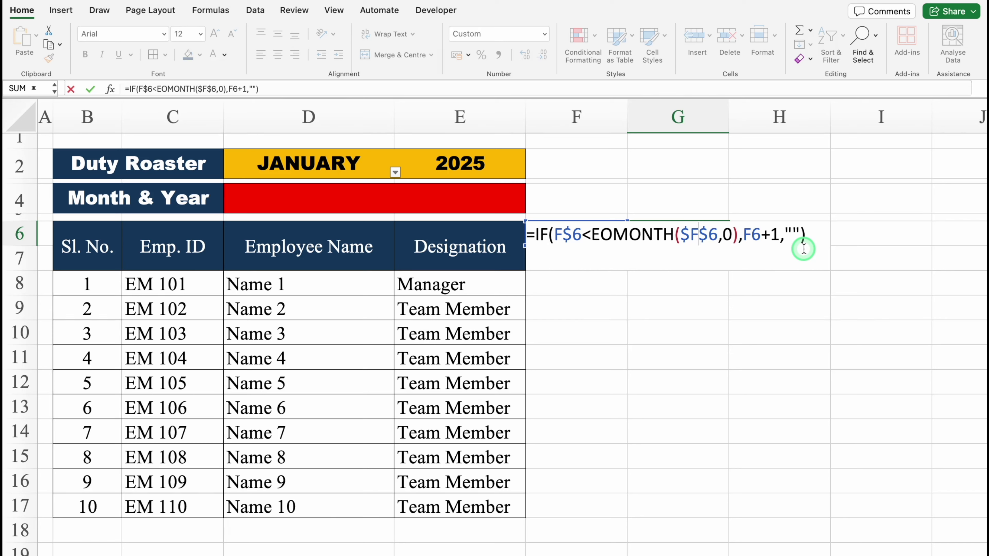
pyautogui.press('Return')
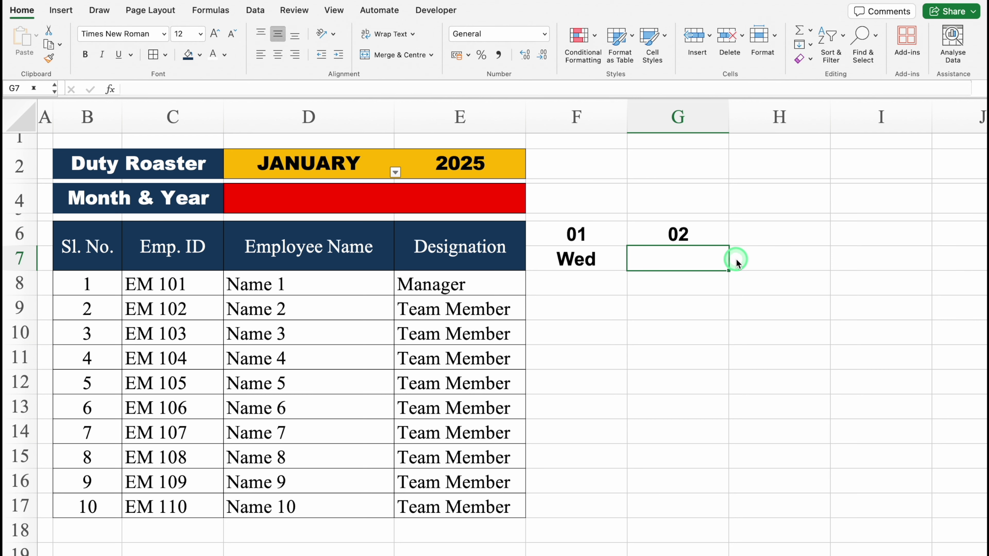
# Fill the weekday formula from F7 into G7
pyautogui.click(622, 262)
pyautogui.moveTo(628, 269); pyautogui.dragTo(727, 293)
# Format the date headers F6:G6 with a dark blue fill and white font
pyautogui.click(594, 235)
pyautogui.moveTo(591, 233); pyautogui.dragTo(648, 233)
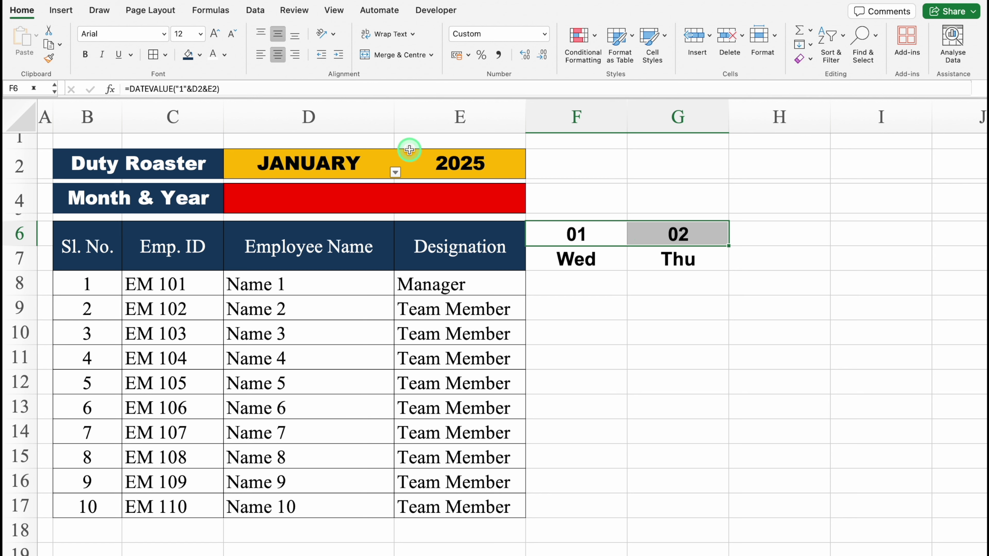
pyautogui.click(200, 55)
pyautogui.click(226, 169)
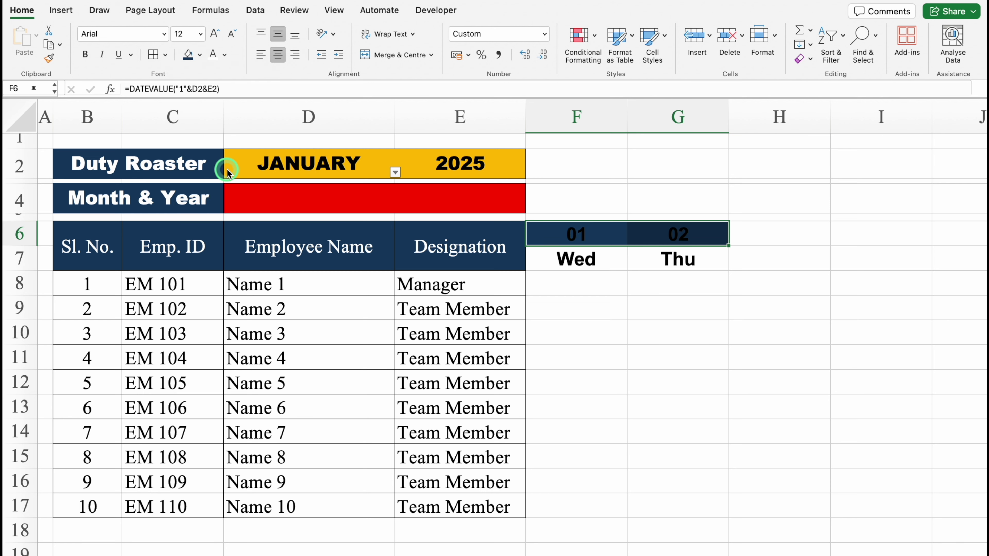
pyautogui.click(212, 58)
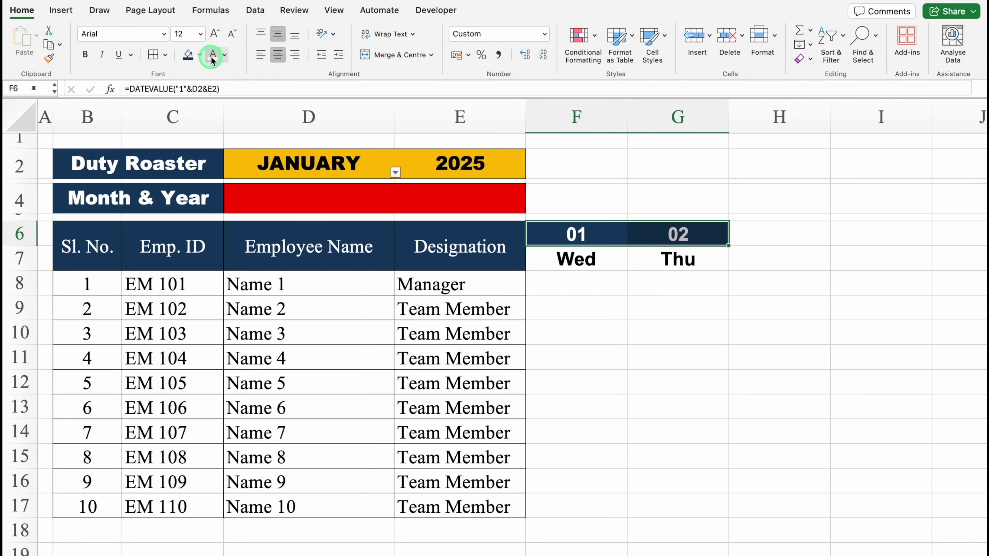
# Fill the weekday headers F7:G7 with gold and apply all borders to F6:G17
pyautogui.click(594, 257)
pyautogui.moveTo(602, 258); pyautogui.dragTo(642, 258)
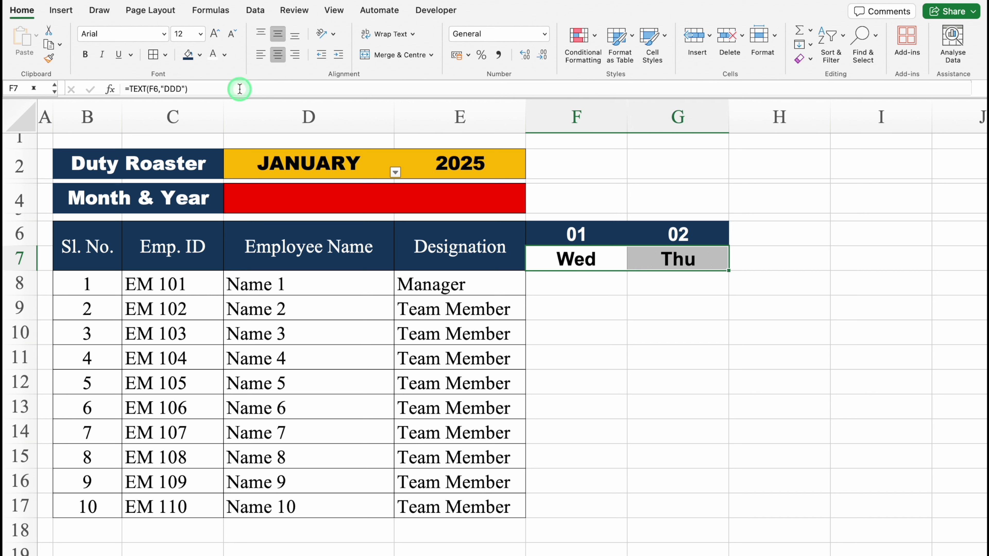
pyautogui.click(200, 55)
pyautogui.click(215, 201)
pyautogui.moveTo(568, 230); pyautogui.dragTo(679, 504)
pyautogui.click(153, 54)
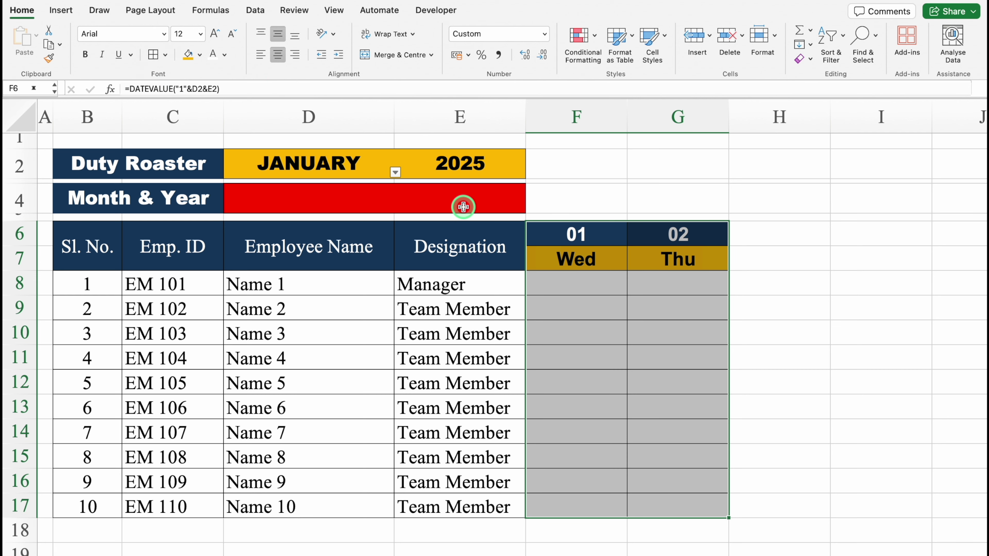
# Start a conditional formatting rule on the entire sheet for cell values equal to Sat
pyautogui.click(16, 119)
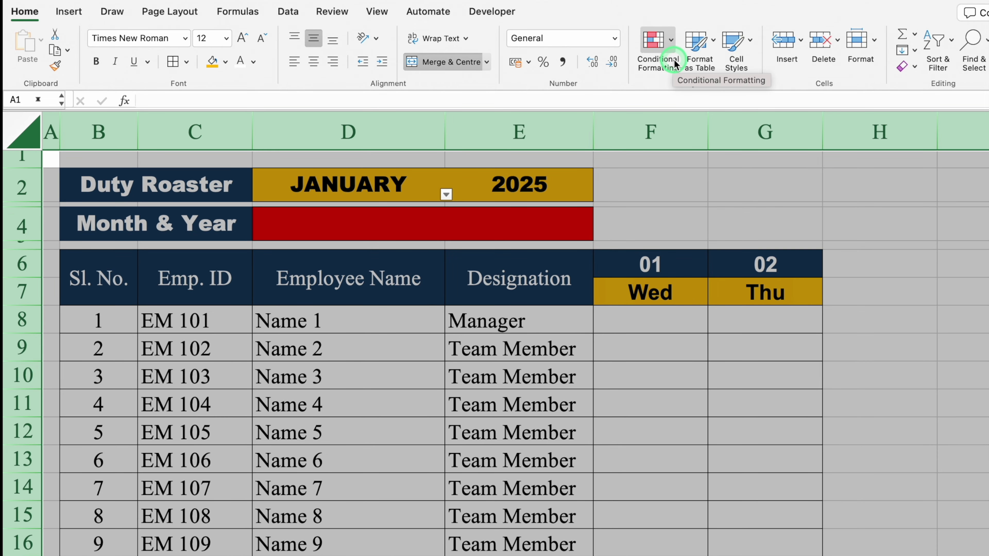
pyautogui.click(671, 40)
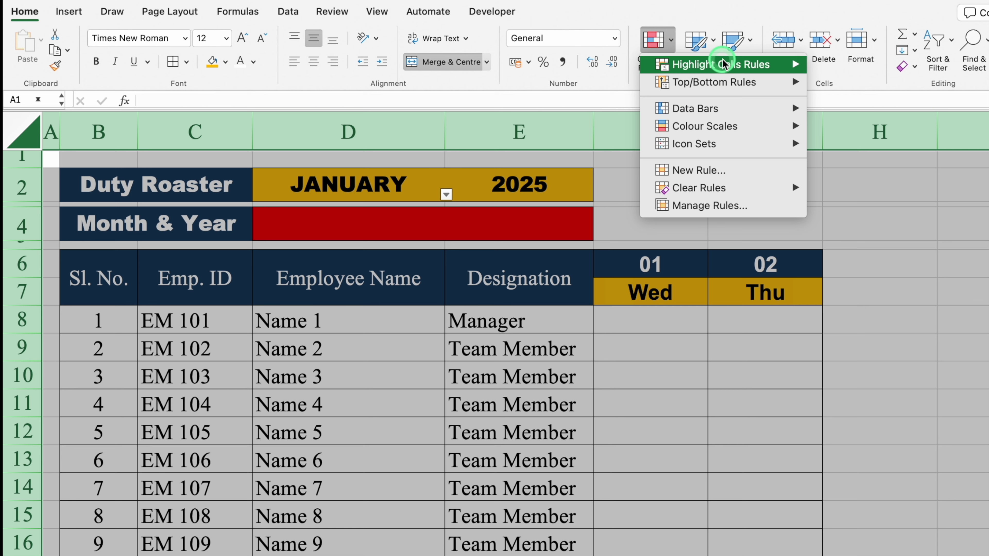
pyautogui.click(725, 65)
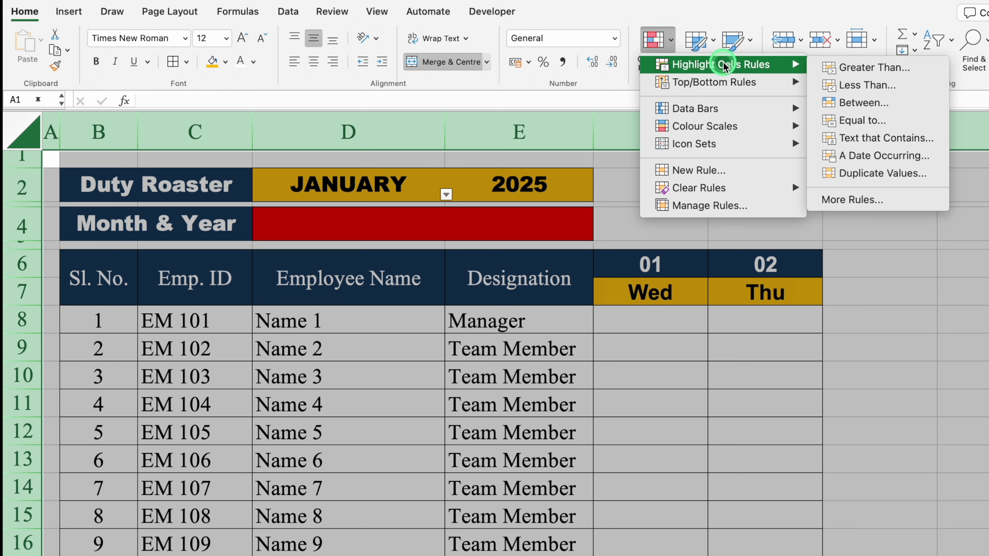
pyautogui.click(863, 69)
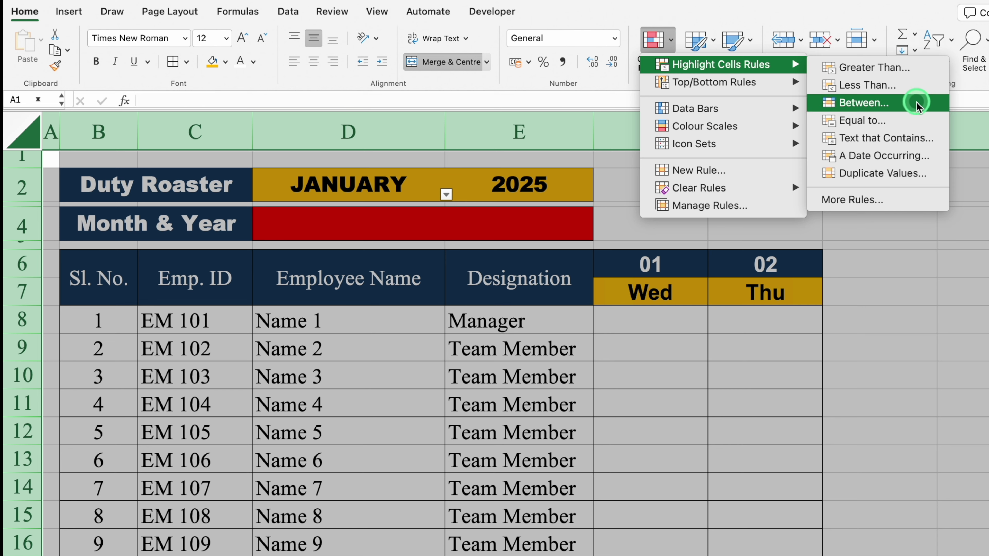
pyautogui.click(912, 121)
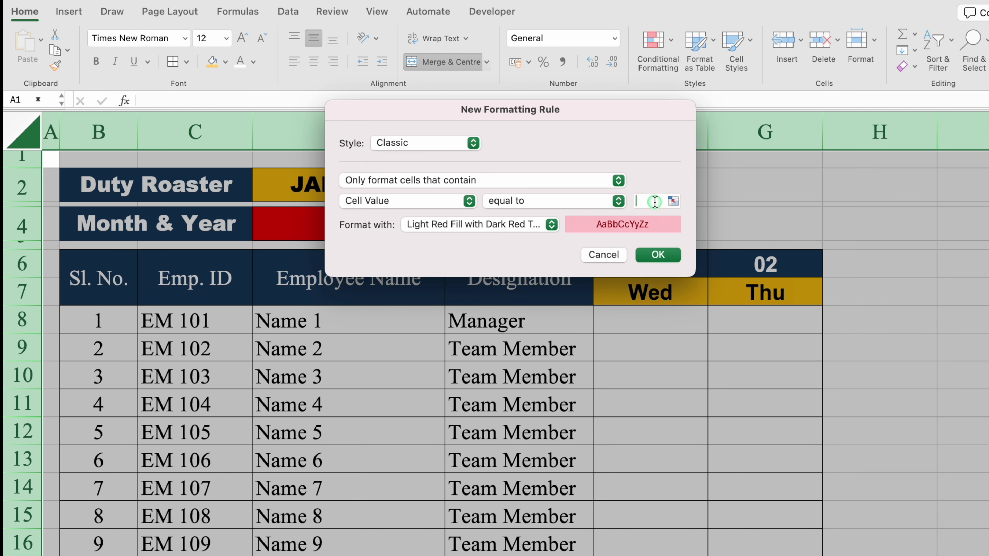
pyautogui.click(765, 253)
pyautogui.write('Sat')
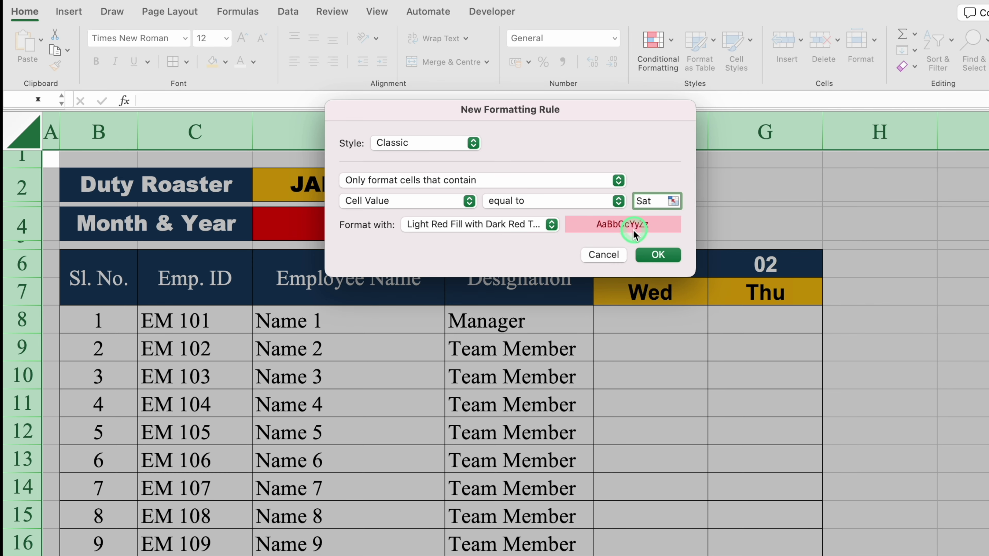
# Give the Sat rule a customised format with red fill and white font, and apply the rule
pyautogui.click(551, 225)
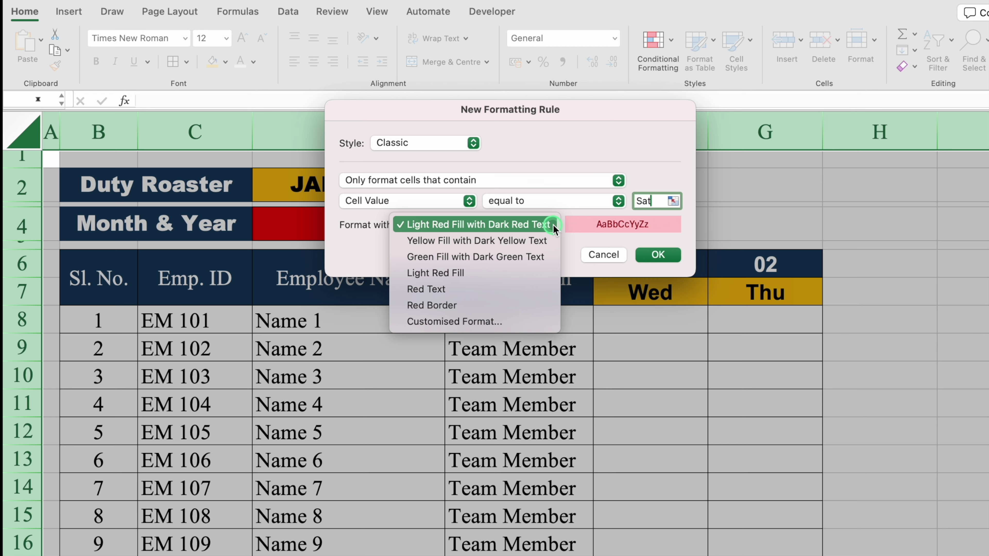
pyautogui.click(503, 320)
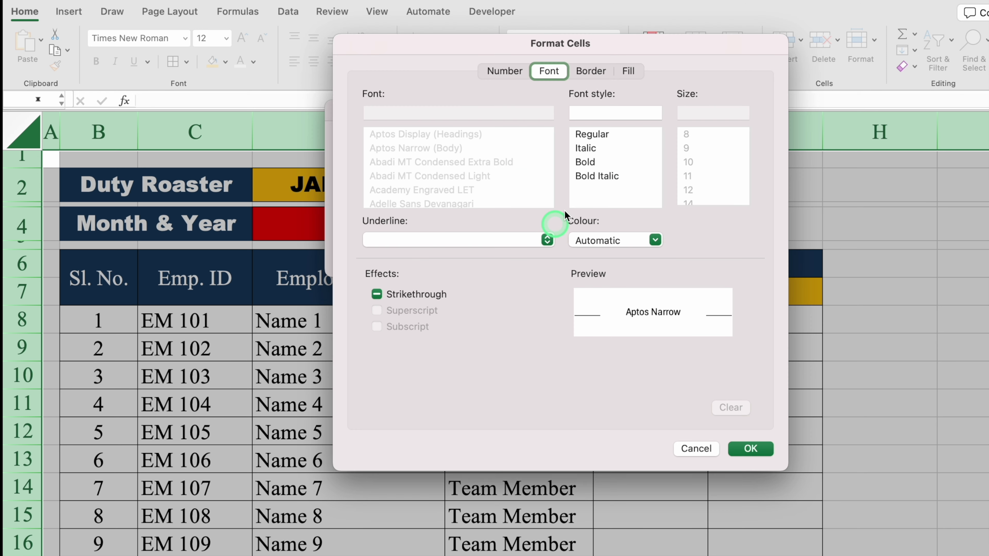
pyautogui.click(627, 71)
pyautogui.click(515, 125)
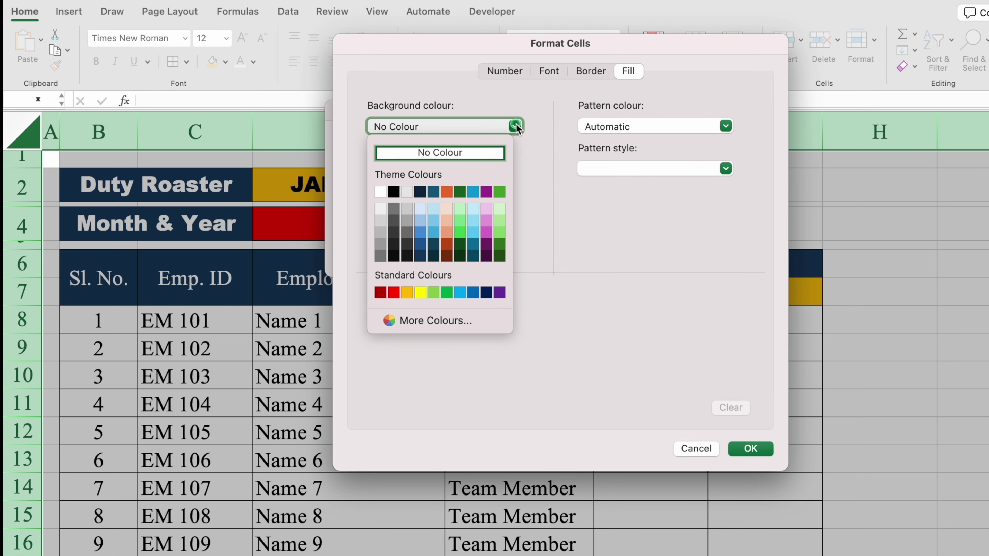
pyautogui.click(393, 292)
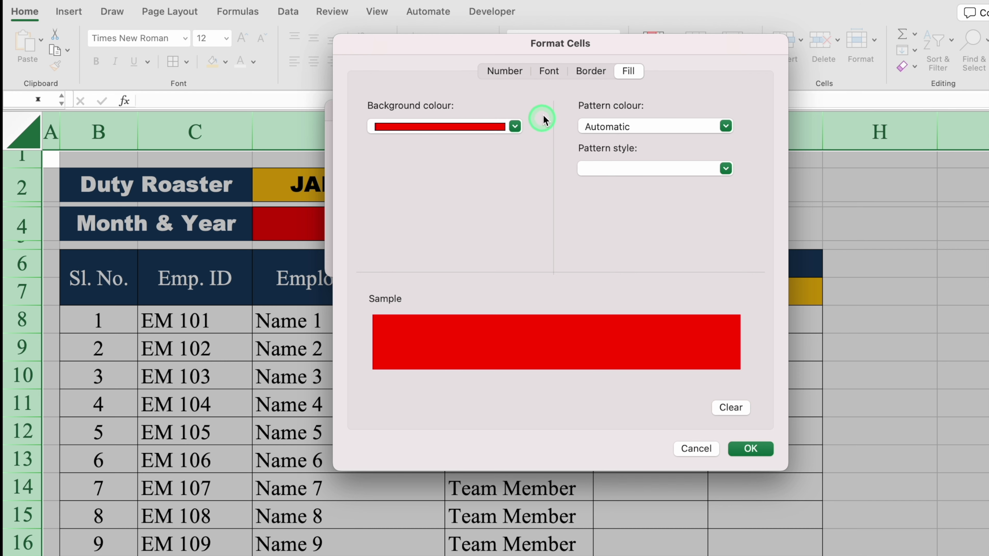
pyautogui.click(546, 71)
pyautogui.click(655, 240)
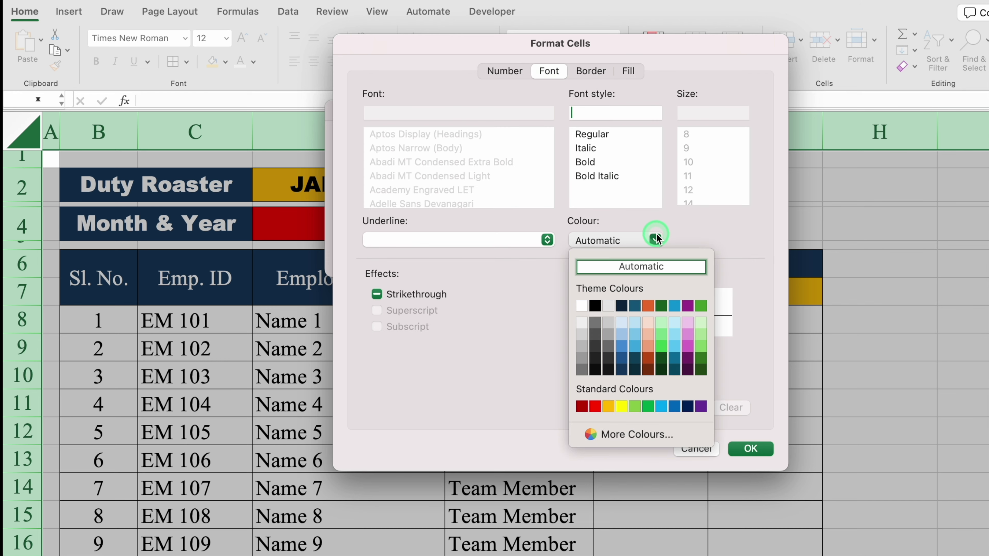
pyautogui.click(585, 305)
pyautogui.click(750, 449)
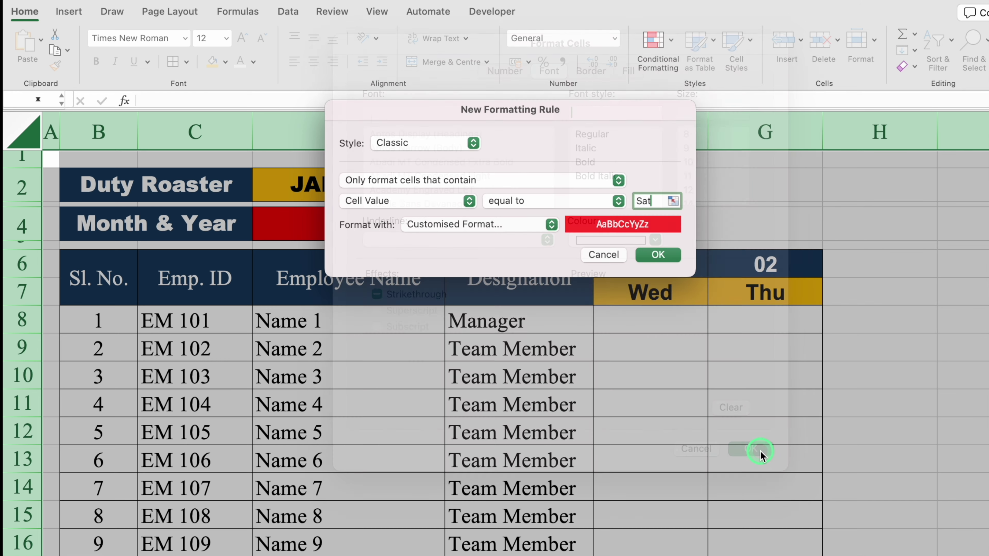
pyautogui.click(660, 256)
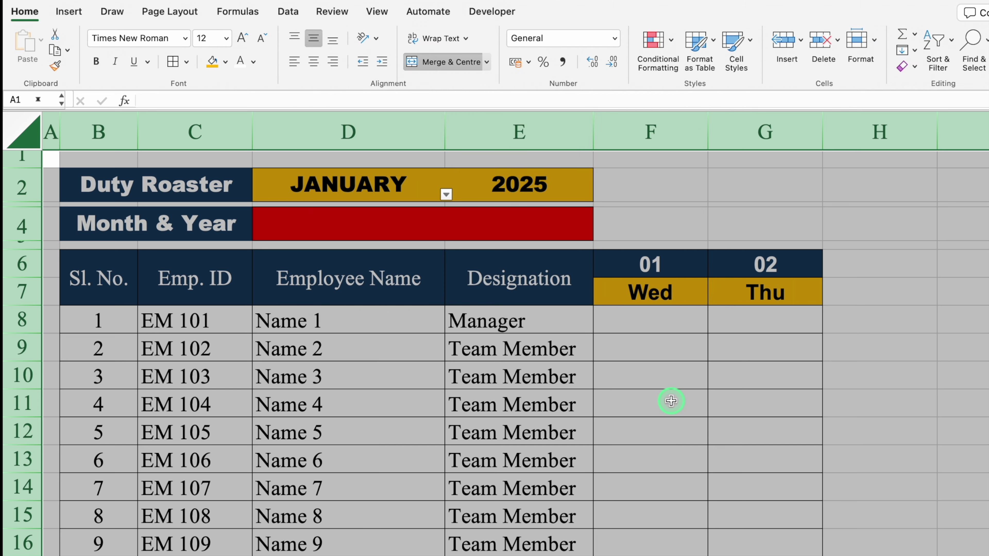
# Start a second conditional formatting rule on the entire sheet for cell values equal to Sun
pyautogui.click(670, 46)
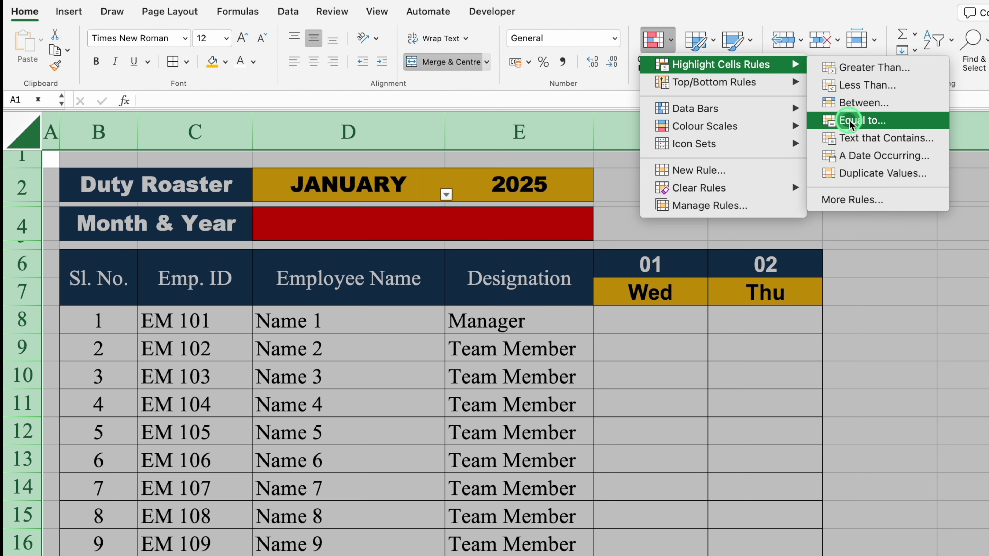
pyautogui.click(850, 122)
pyautogui.click(655, 202)
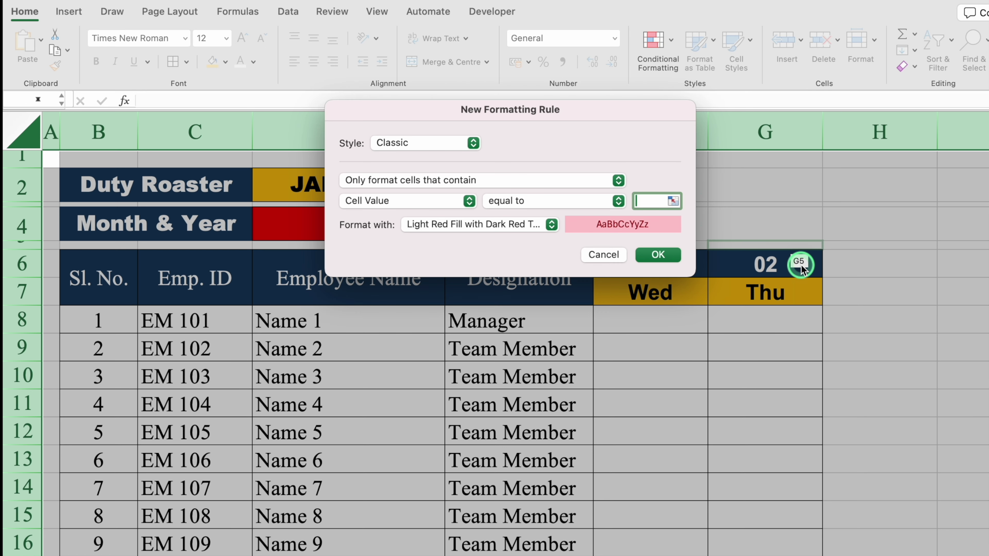
pyautogui.write('Sun')
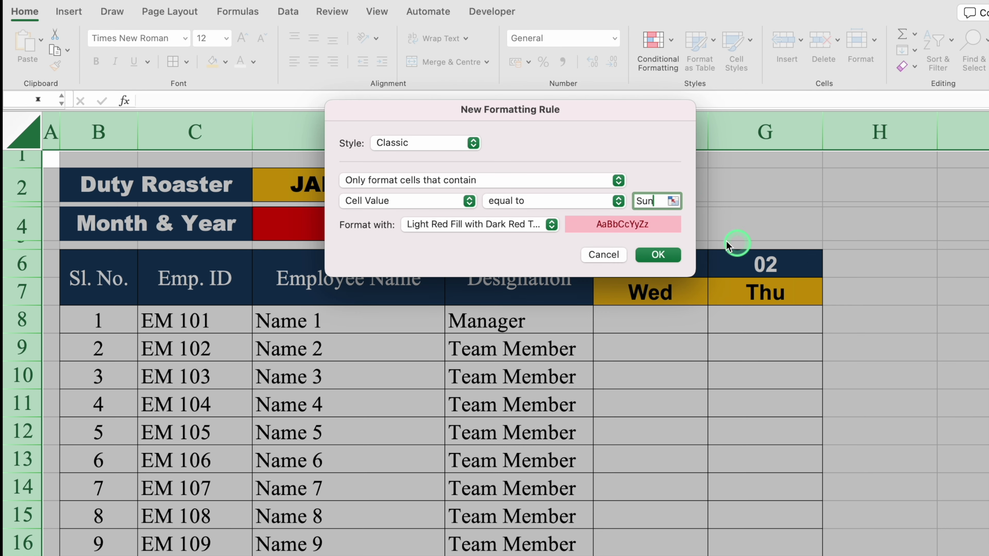
# Give the Sun rule a customised format with red fill and white font, and apply the rule
pyautogui.click(551, 225)
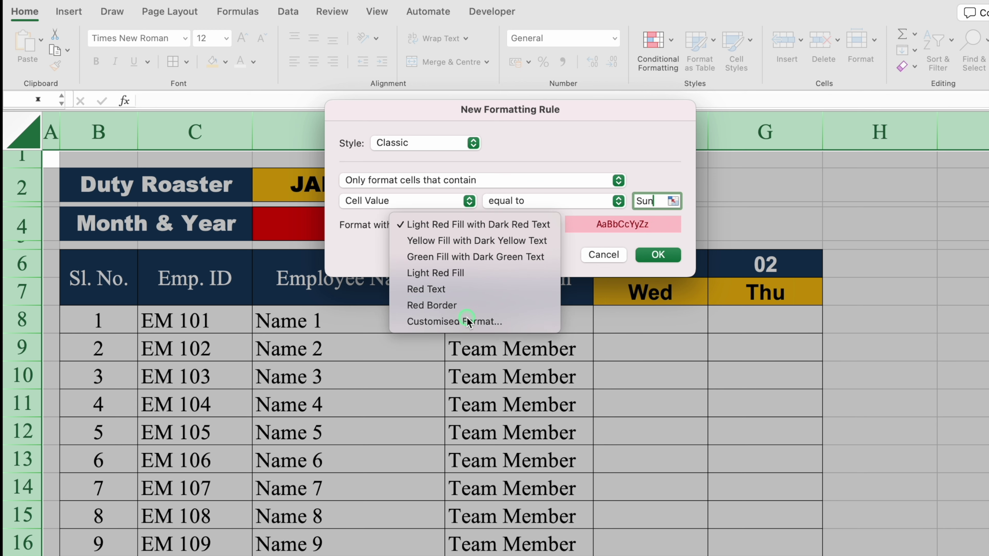
pyautogui.click(455, 321)
pyautogui.click(629, 72)
pyautogui.click(514, 127)
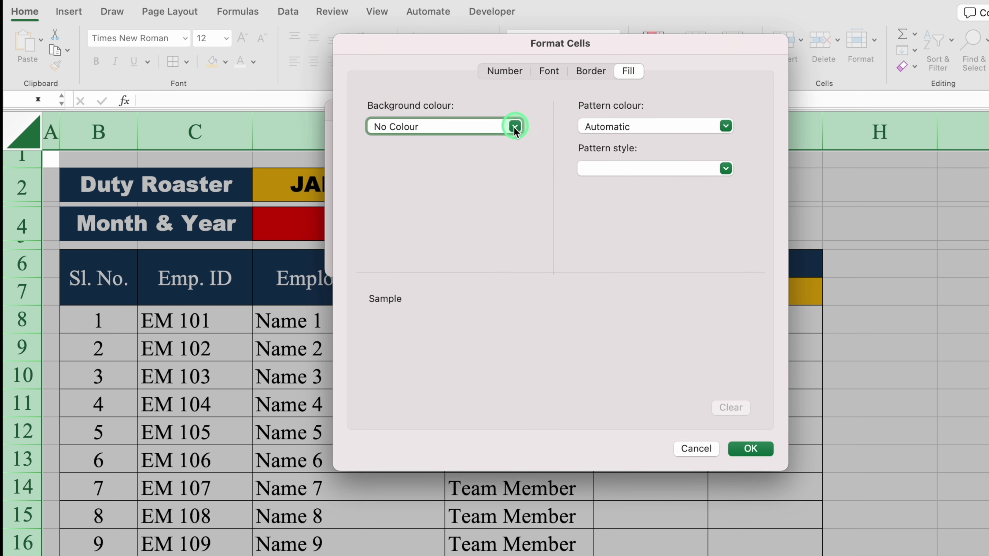
pyautogui.click(393, 292)
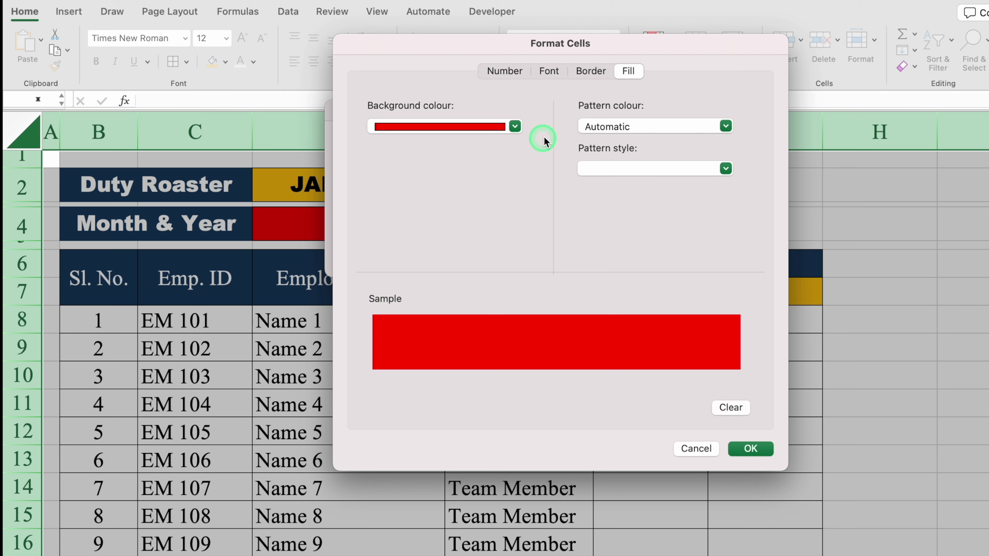
pyautogui.click(546, 70)
pyautogui.click(655, 239)
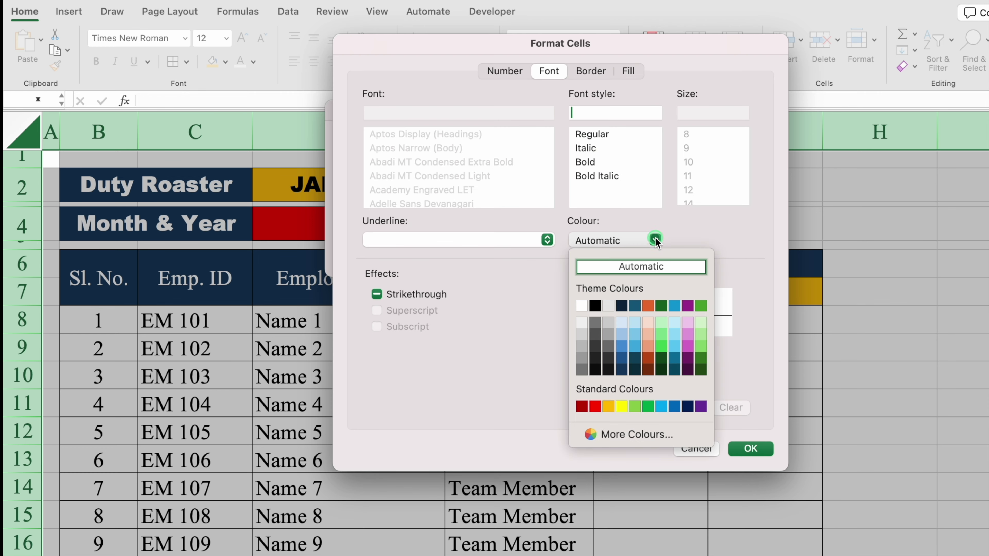
pyautogui.click(582, 306)
pyautogui.click(751, 449)
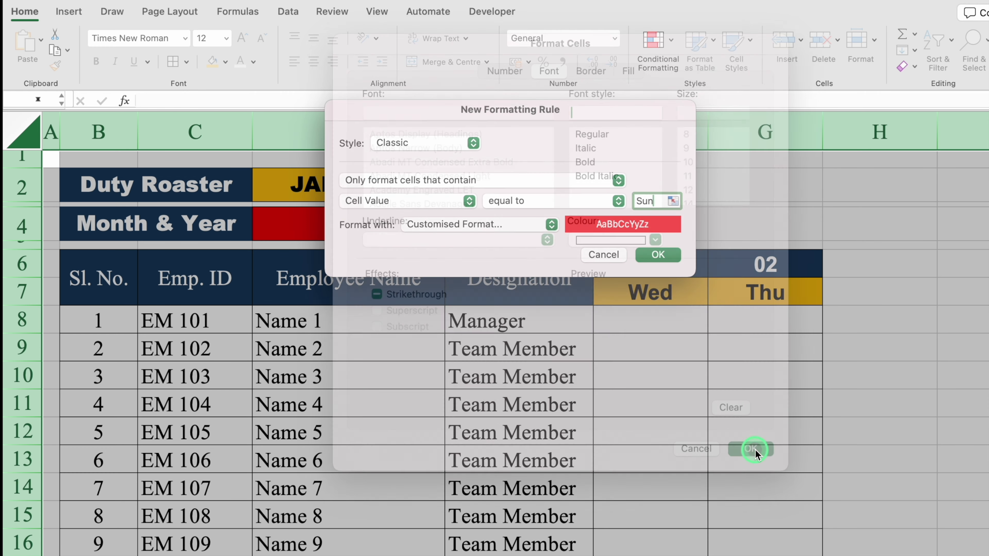
pyautogui.click(657, 258)
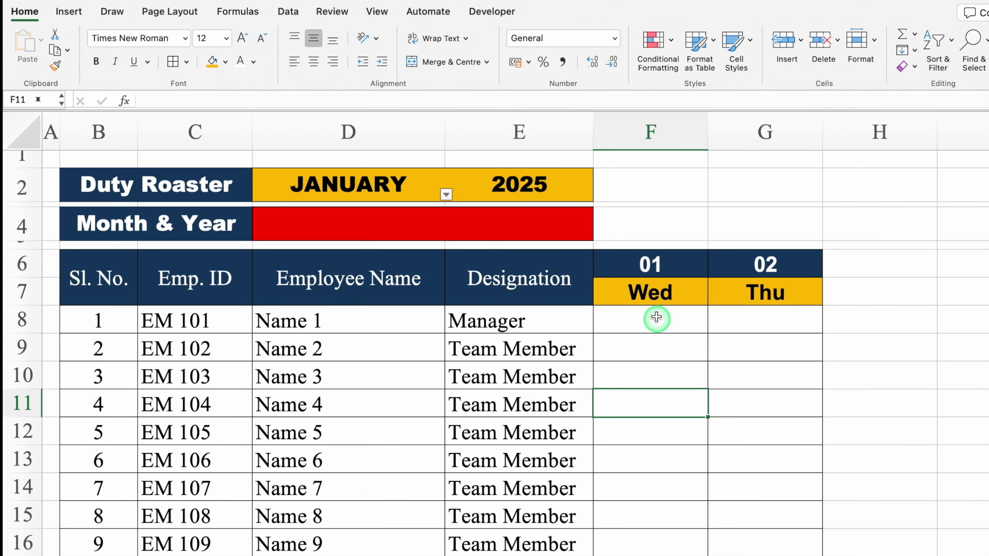
# Test the weekend rules by entering Sat in F7 and Sun in G7, and undo both entries
pyautogui.click(648, 293)
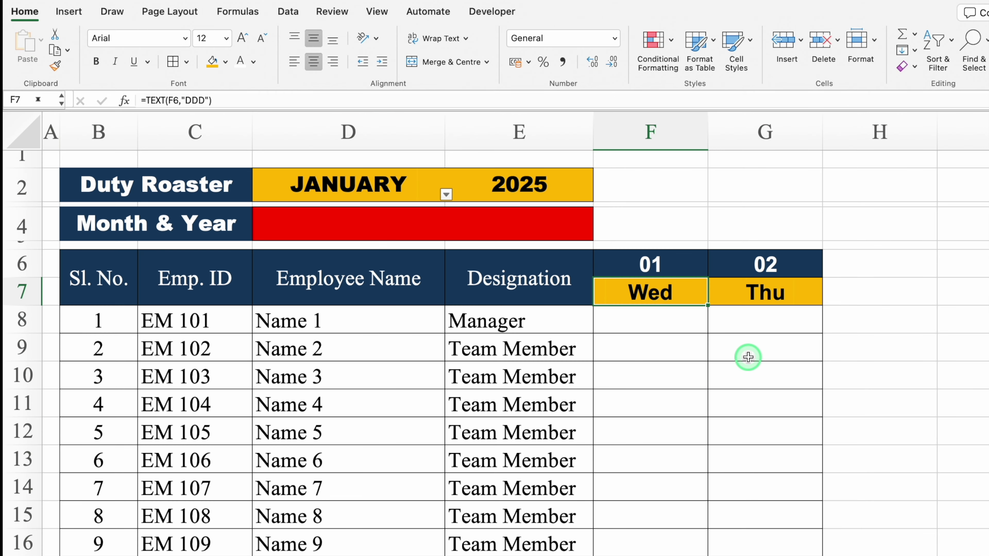
pyautogui.write('Sat')
pyautogui.press('Tab')
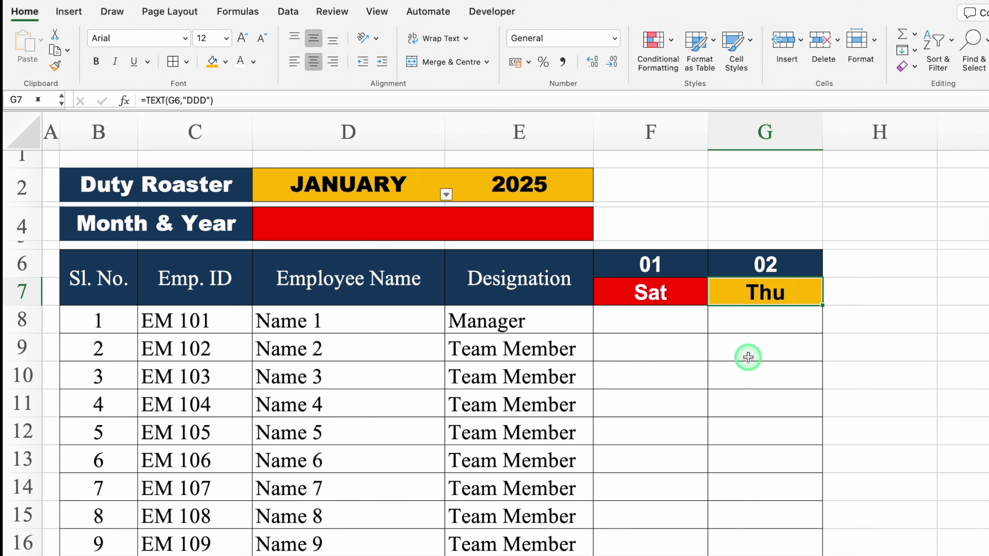
pyautogui.write('Sun')
pyautogui.press('Tab')
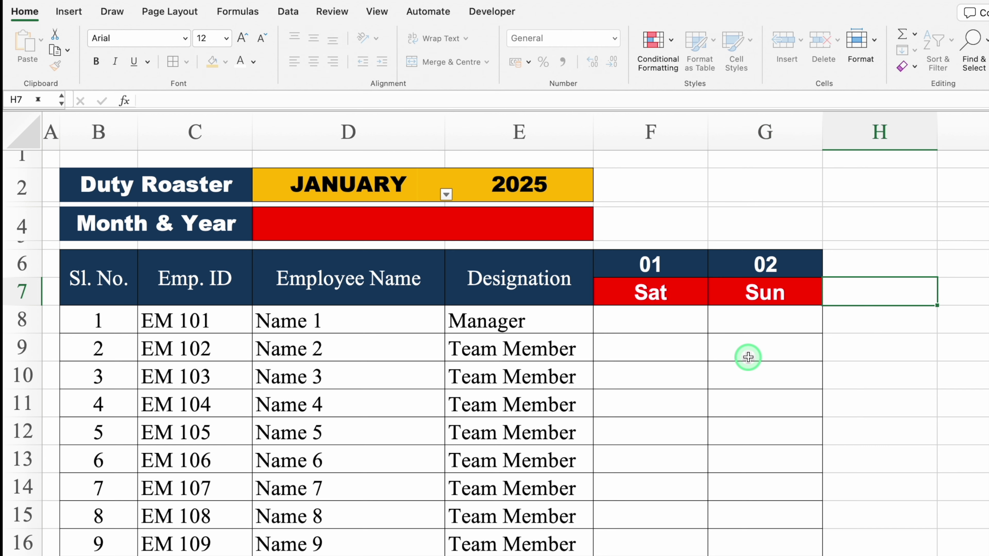
pyautogui.press('super+z')
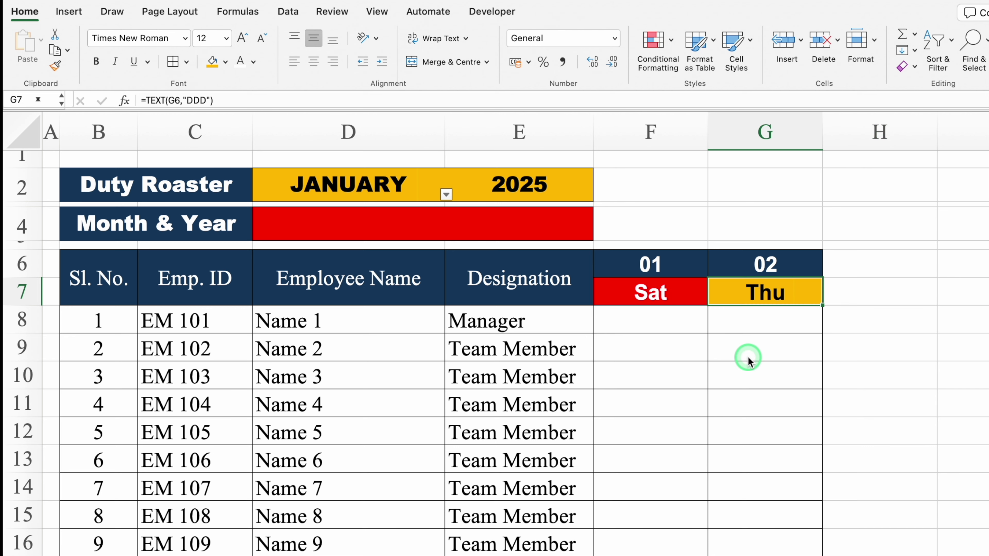
pyautogui.press('super+z')
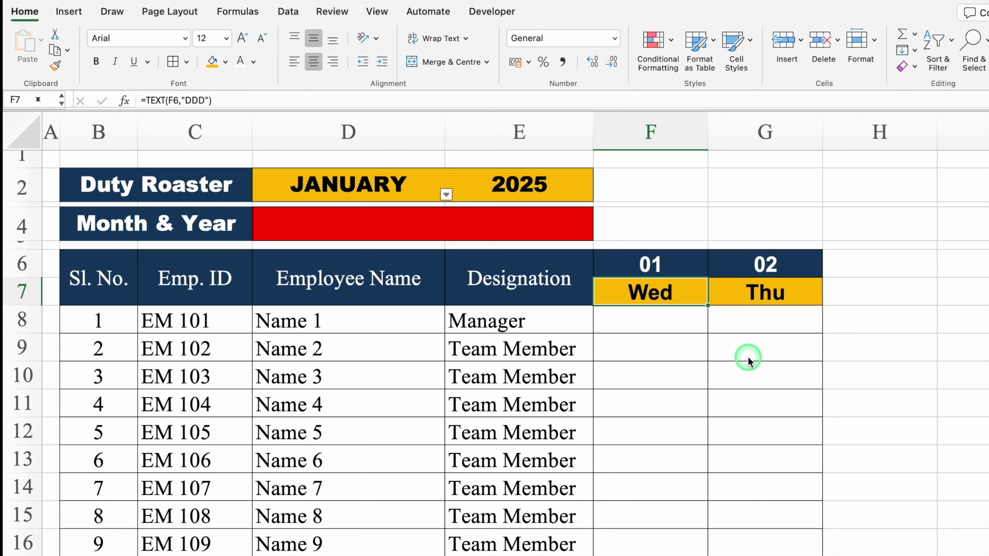
# Start a Classic formula-based conditional formatting rule on the empty duty cells in columns F and G, from F8 down
pyautogui.click(652, 321)
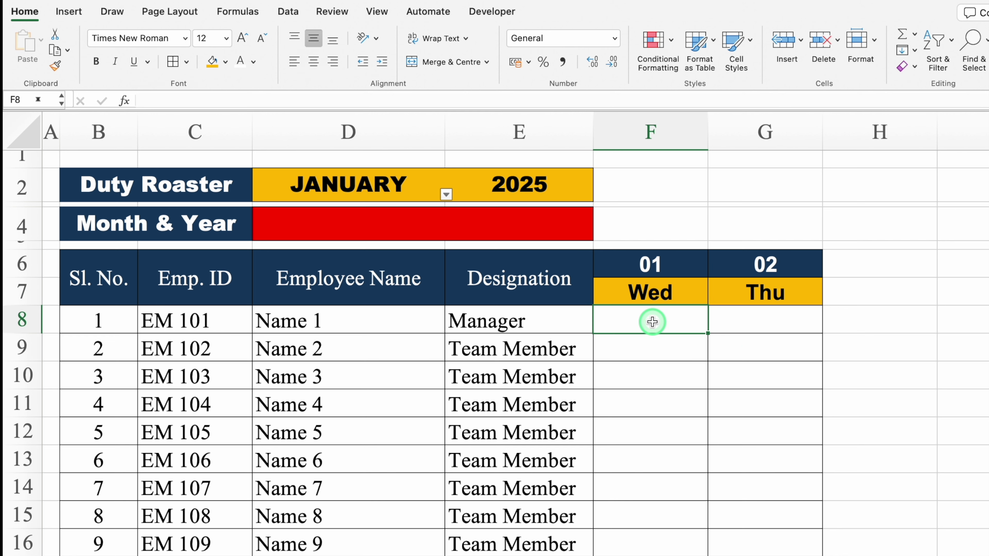
pyautogui.moveTo(652, 322); pyautogui.dragTo(735, 549)
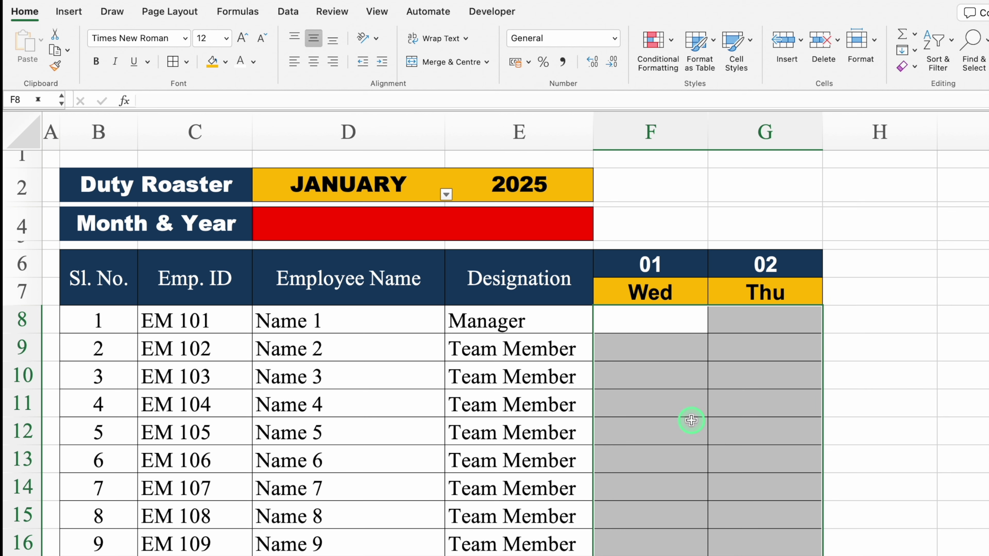
pyautogui.click(671, 43)
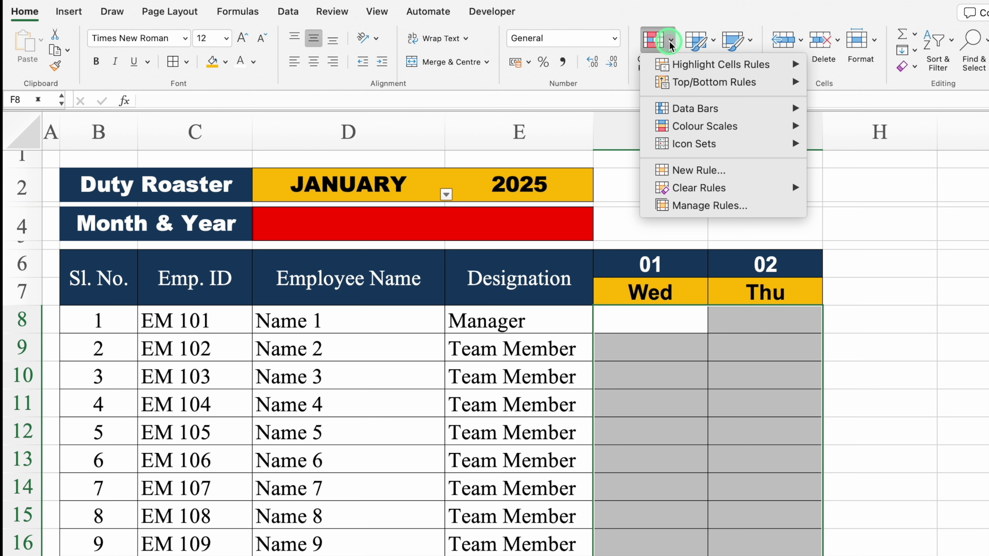
pyautogui.click(721, 174)
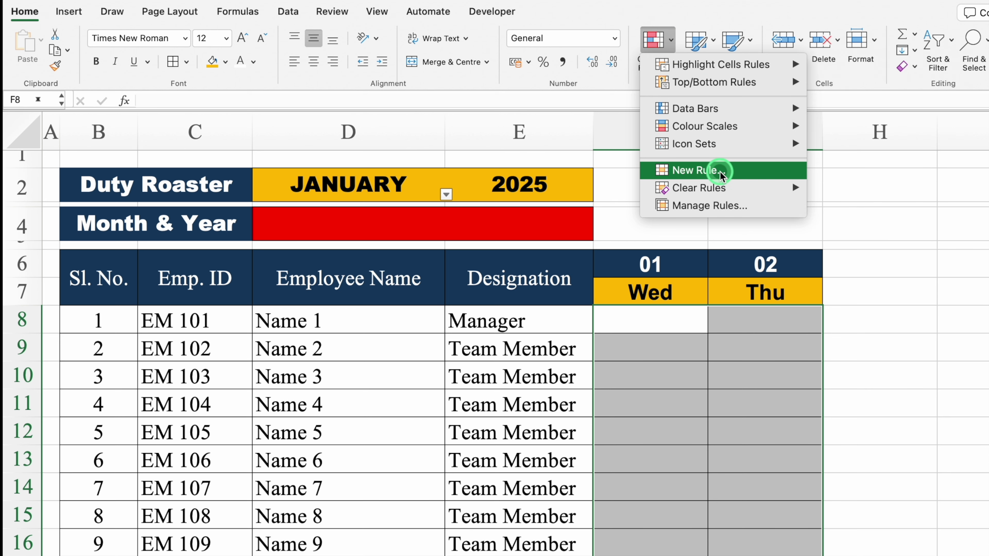
pyautogui.click(557, 139)
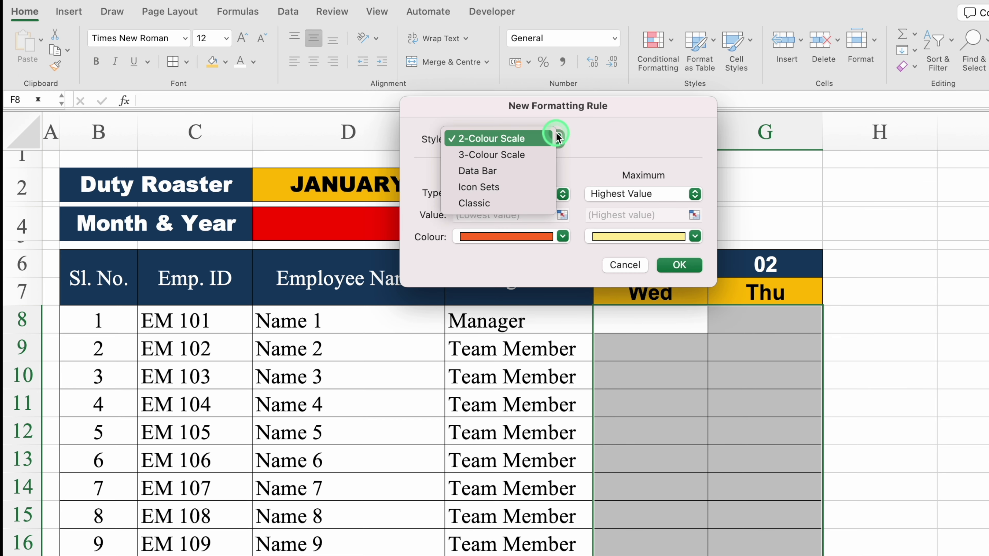
pyautogui.click(497, 202)
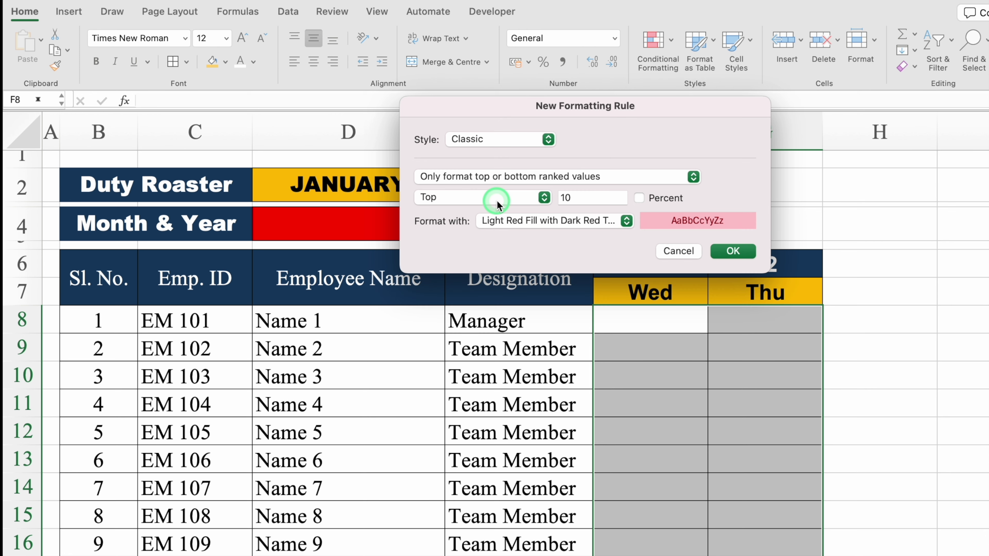
pyautogui.click(555, 177)
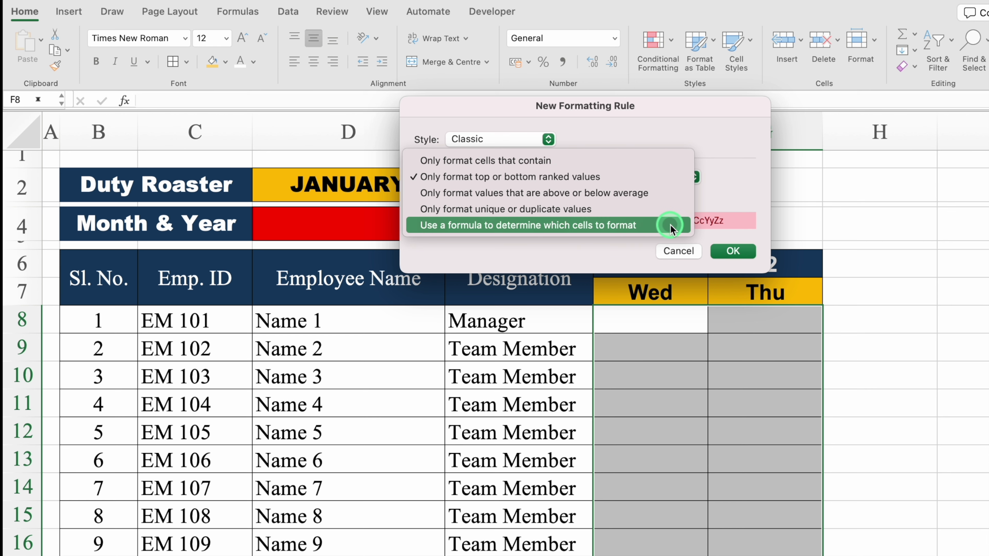
pyautogui.click(671, 228)
pyautogui.click(592, 198)
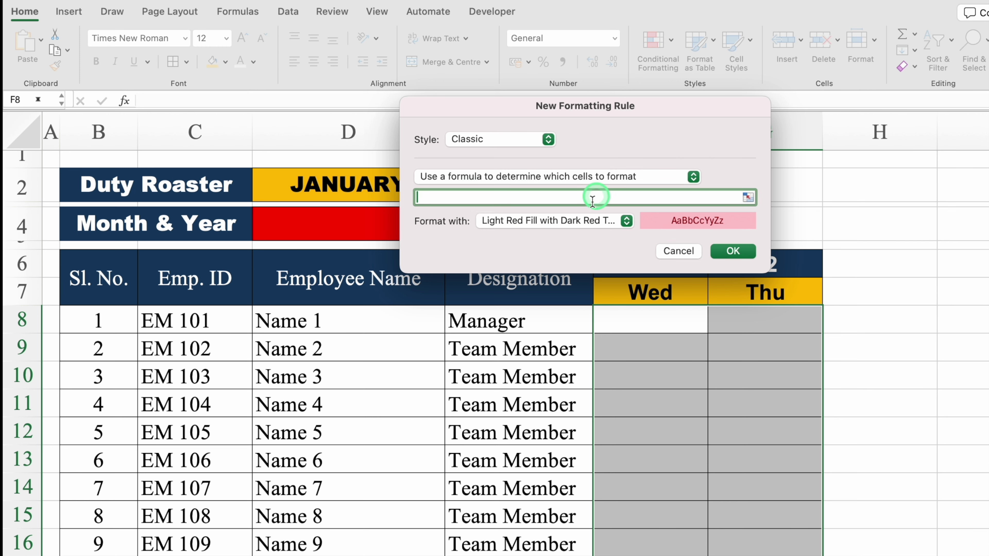
# Enter =F$7="Sat" as the rule formula, making the column of the F7 reference relative and keeping its row fixed
pyautogui.click(539, 323)
pyautogui.write('=')
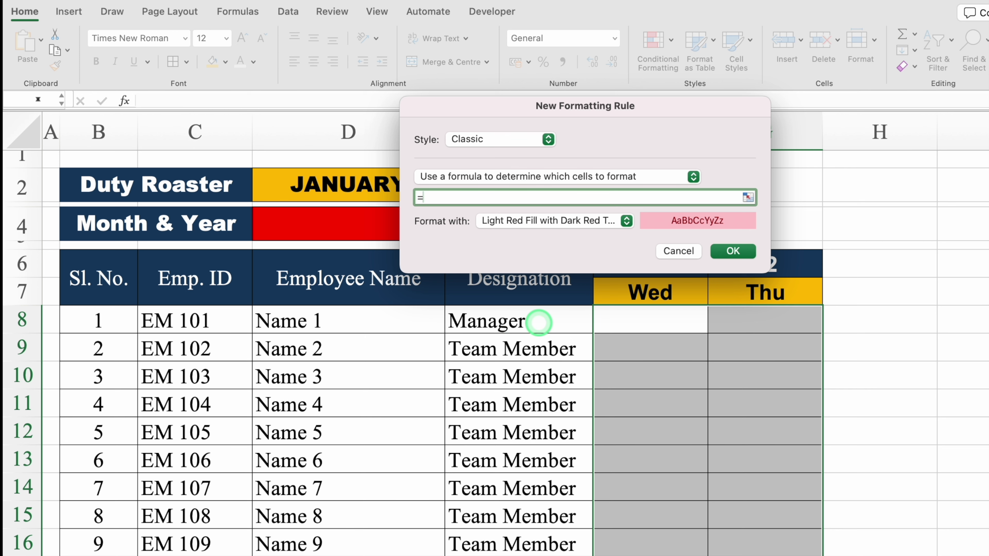
pyautogui.moveTo(545, 104); pyautogui.dragTo(539, 379)
pyautogui.click(664, 314)
pyautogui.click(661, 289)
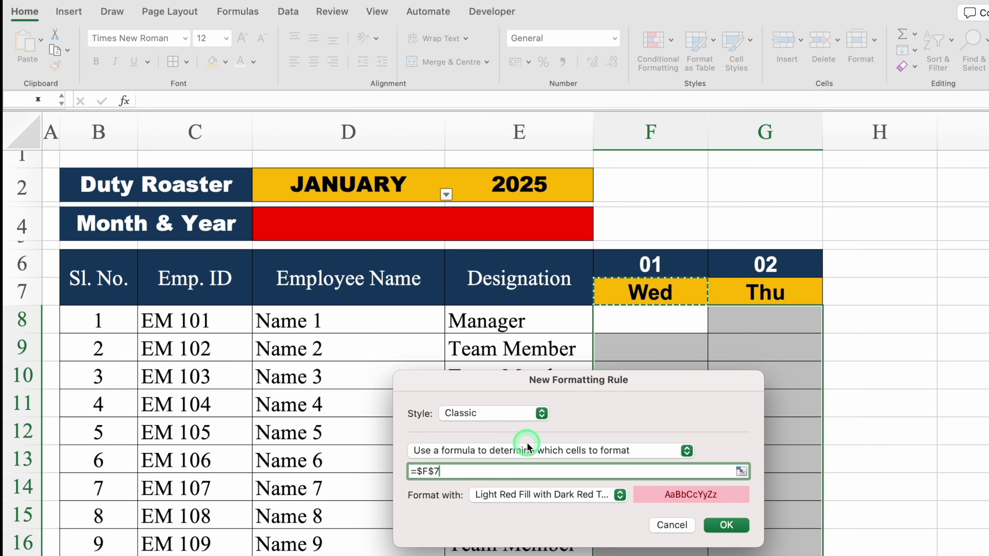
pyautogui.click(421, 472)
pyautogui.press('BackSpace')
pyautogui.press('End')
pyautogui.write('=')
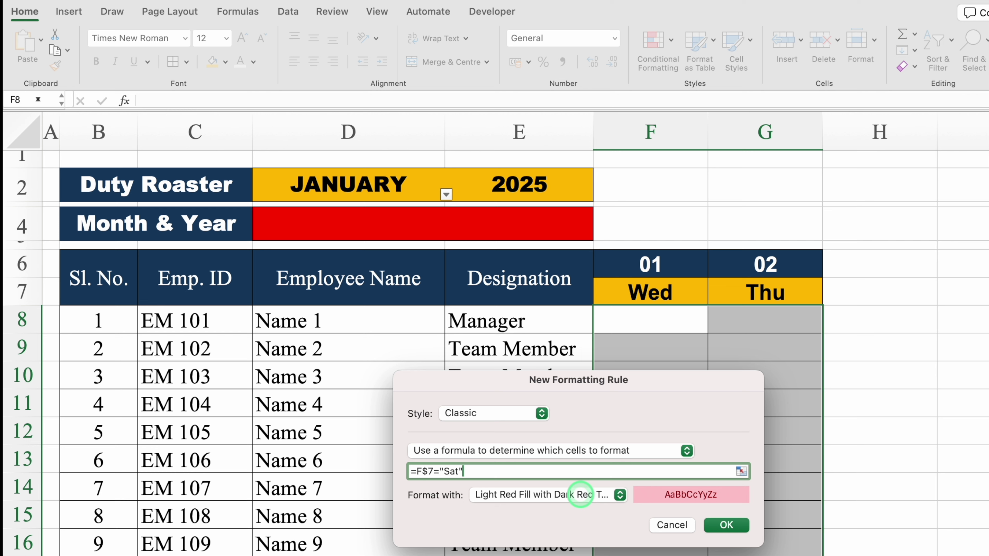
# Extend the rule formula to also cover Sundays, as =(F$7="Sat")+(F$7="Sun")
pyautogui.click(415, 471)
pyautogui.write('(')
pyautogui.moveTo(488, 471); pyautogui.dragTo(420, 473)
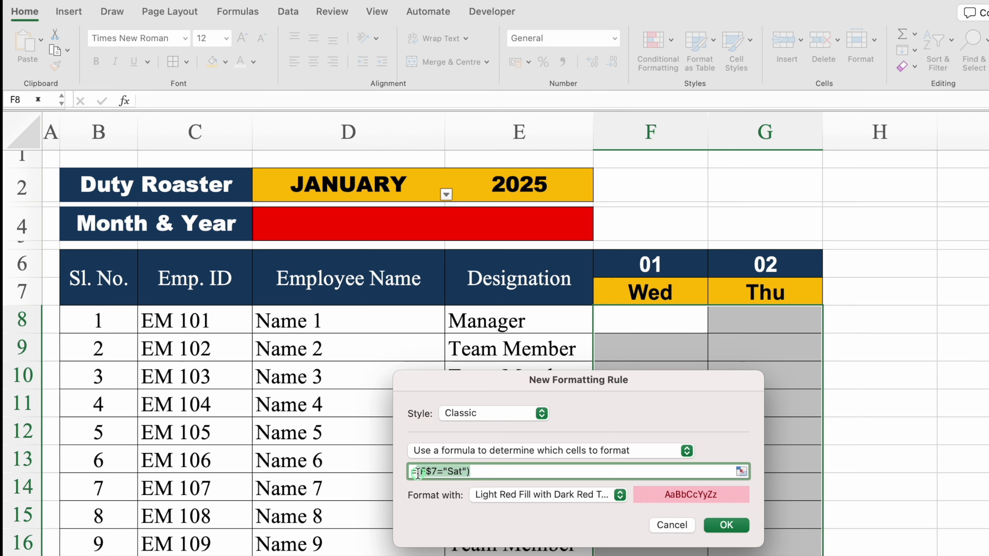
pyautogui.click(545, 473)
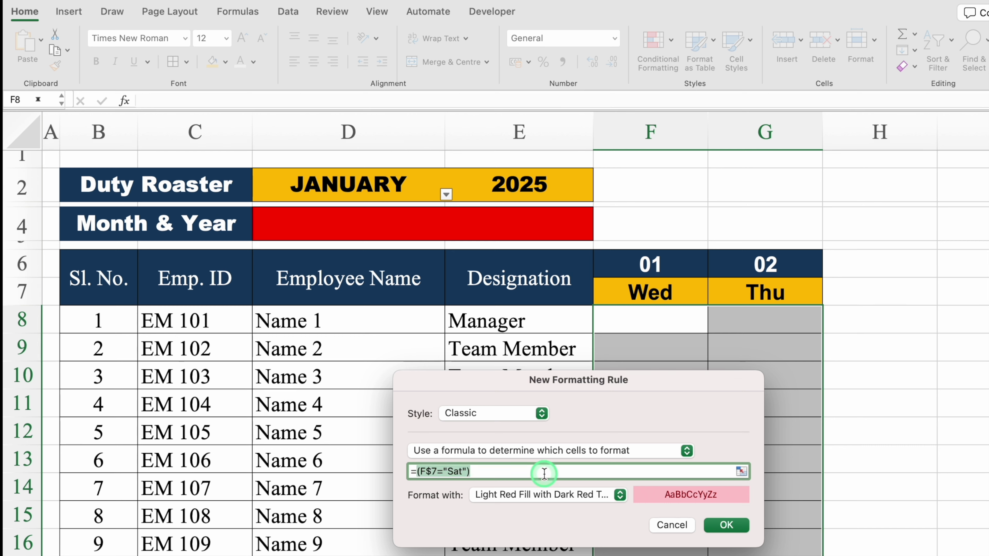
pyautogui.click(500, 473)
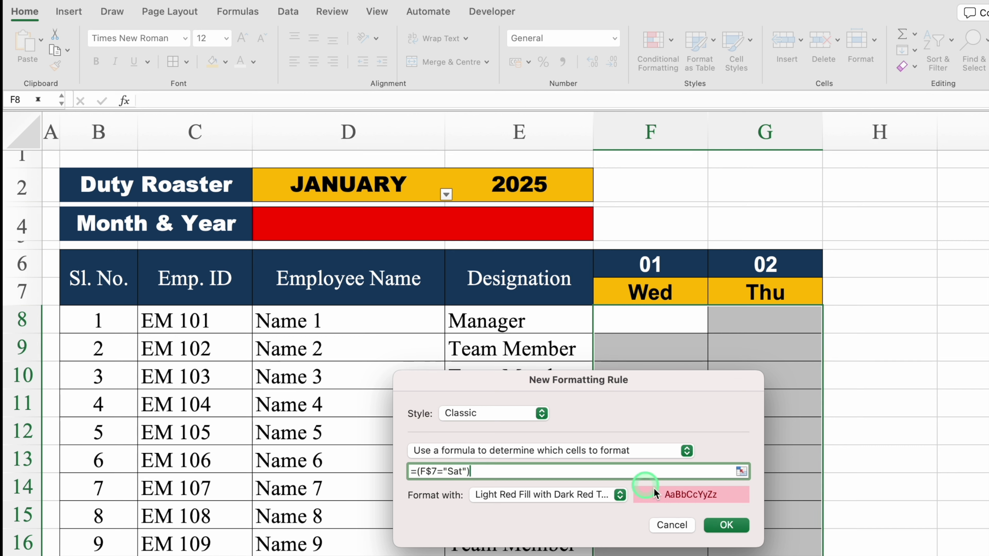
pyautogui.write('+')
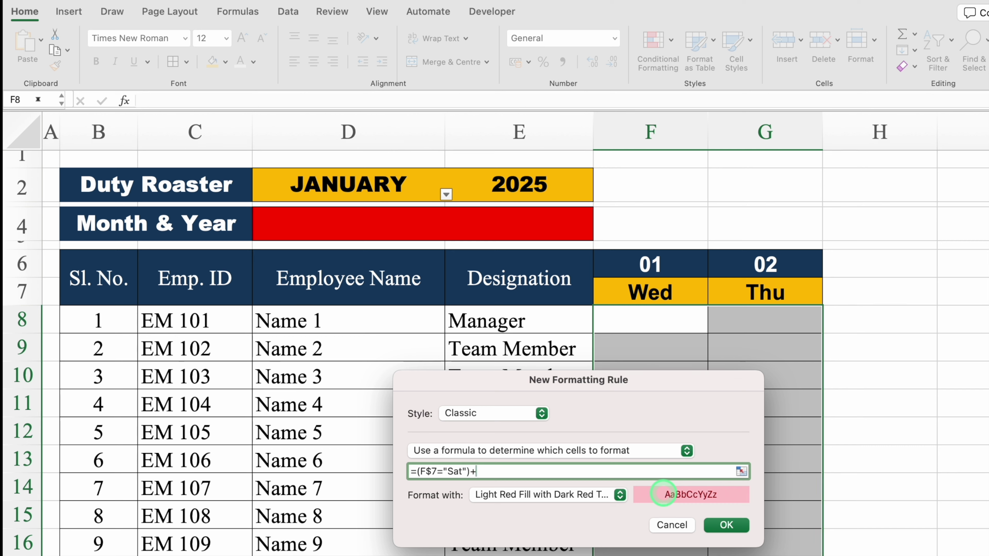
pyautogui.write('(F$7="Sat")')
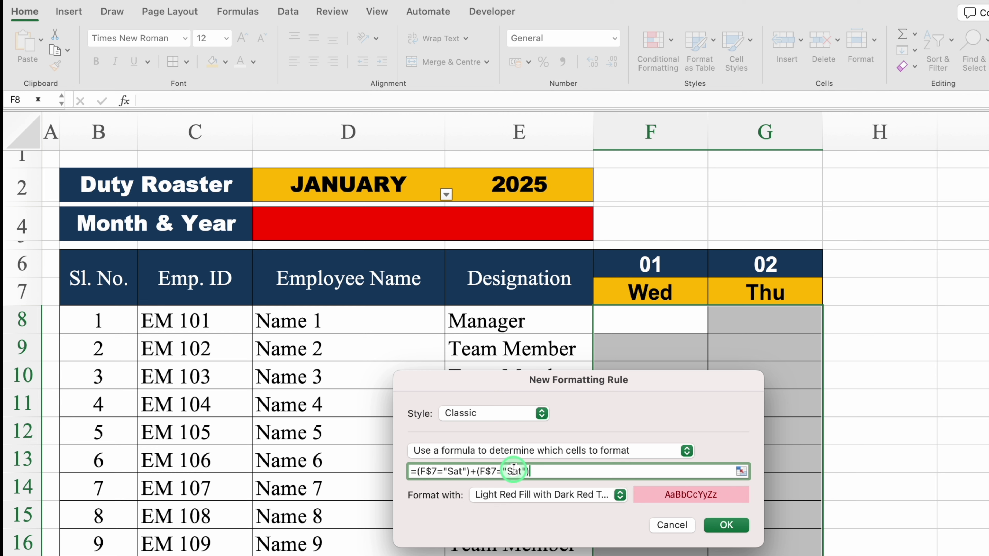
pyautogui.click(521, 473)
pyautogui.press('BackSpace')
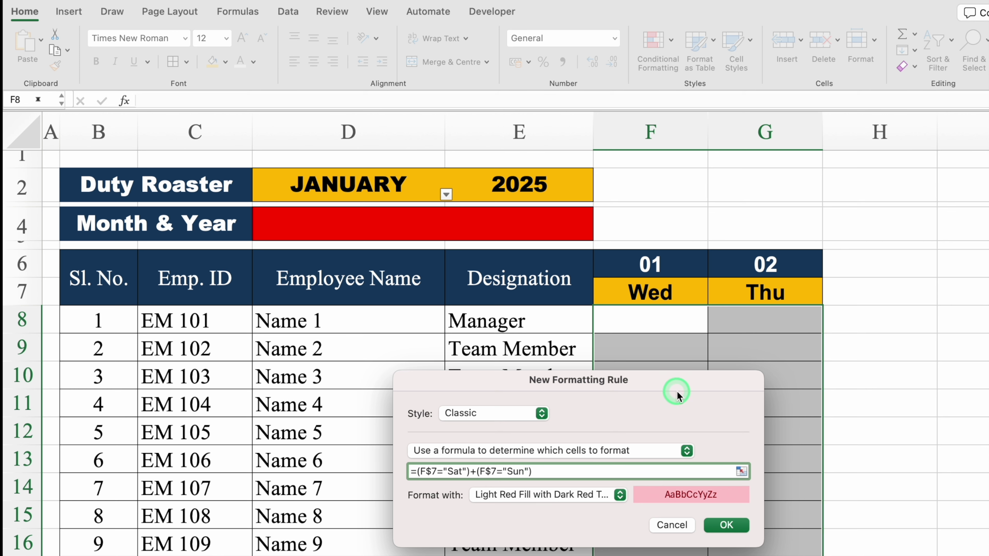
# Give the weekend column rule a custom format with light blue fill and black font, and apply the rule
pyautogui.moveTo(678, 389); pyautogui.dragTo(649, 222)
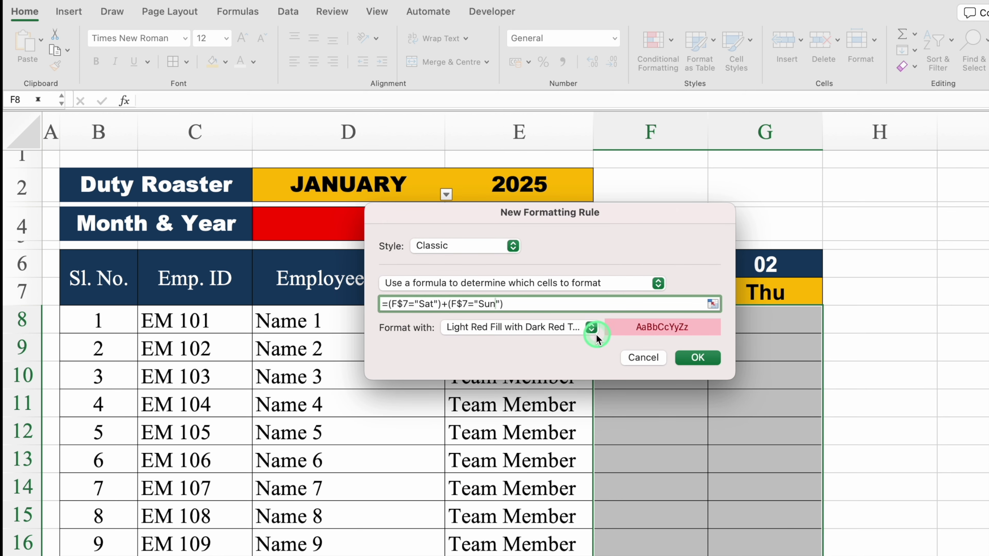
pyautogui.click(591, 327)
pyautogui.click(525, 422)
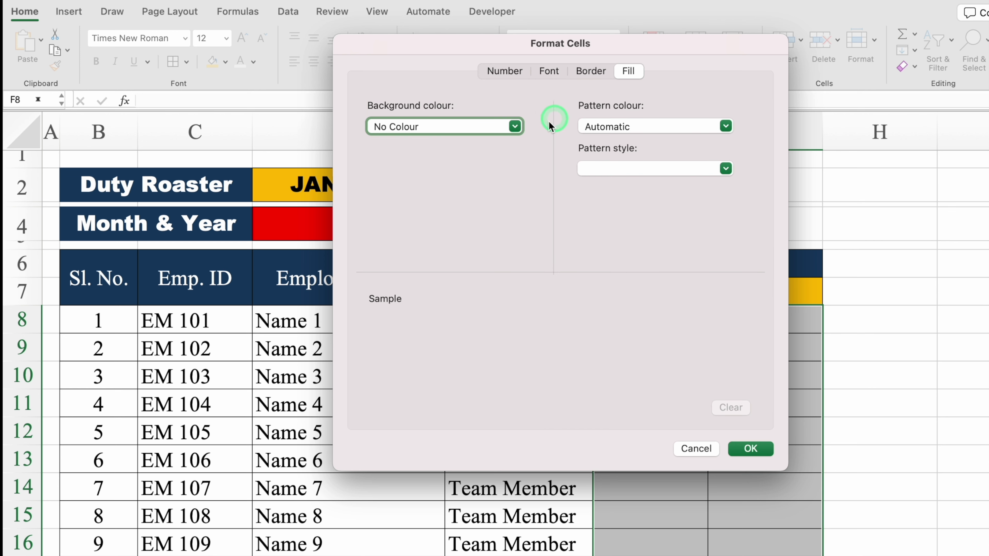
pyautogui.click(518, 125)
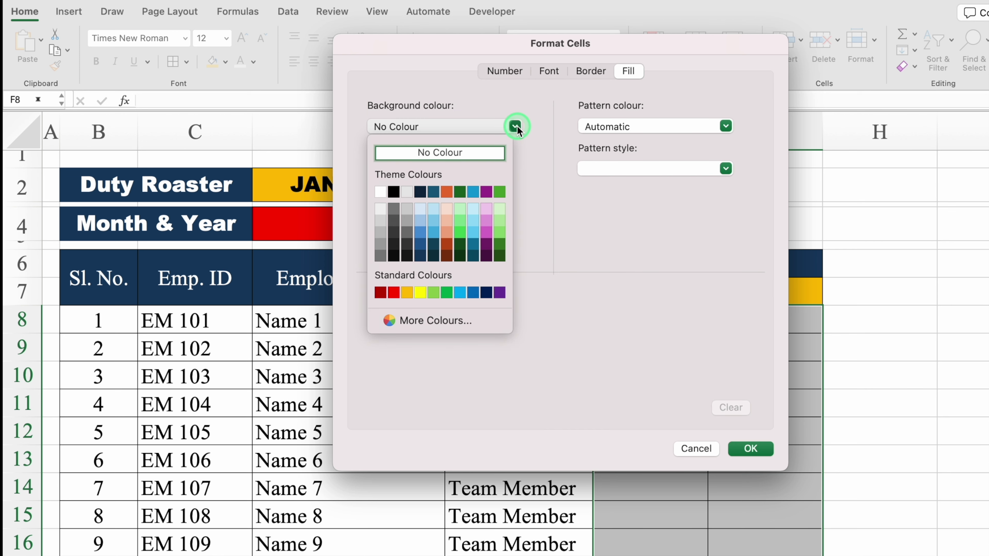
pyautogui.click(425, 221)
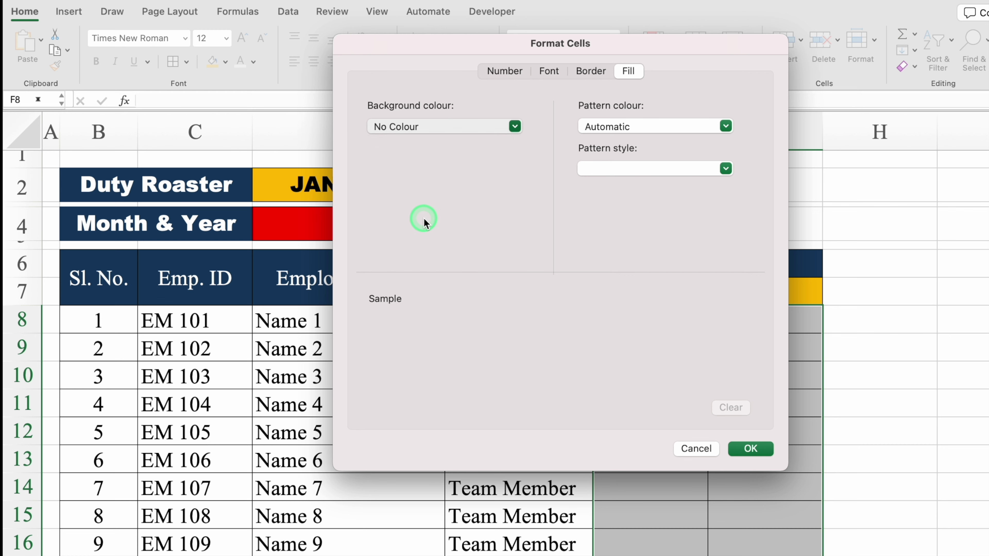
pyautogui.click(550, 78)
pyautogui.click(655, 240)
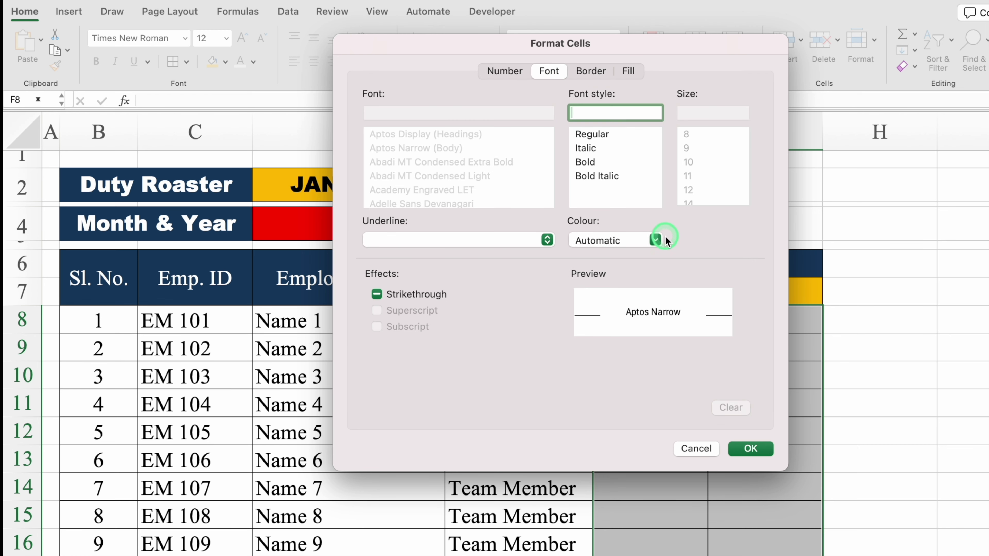
pyautogui.click(594, 308)
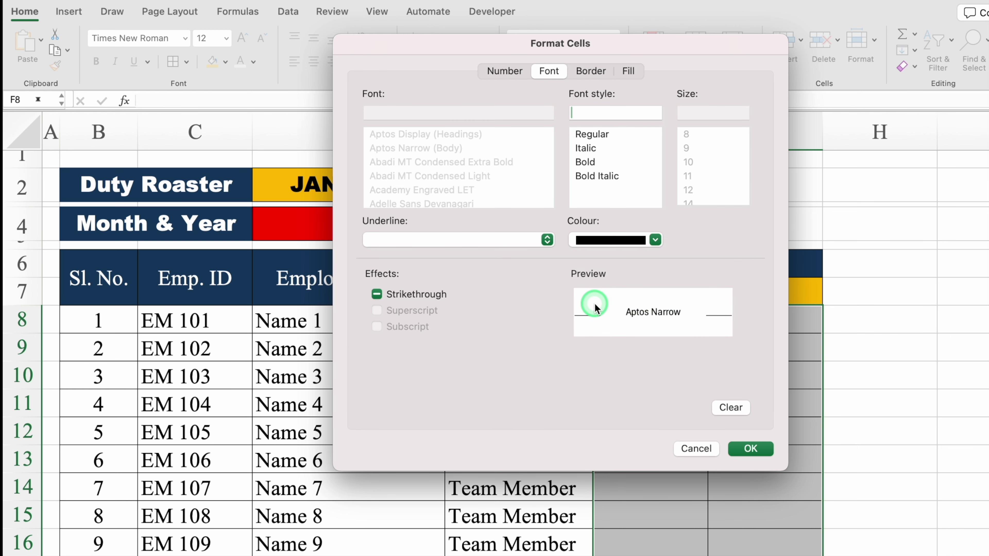
pyautogui.click(759, 448)
pyautogui.click(755, 391)
# Test the weekend column highlighting by entering Sat in F7 and Sun in G7, and restore both weekday formulas
pyautogui.press('Up')
pyautogui.write('Sat')
pyautogui.press('Tab')
pyautogui.write('S')
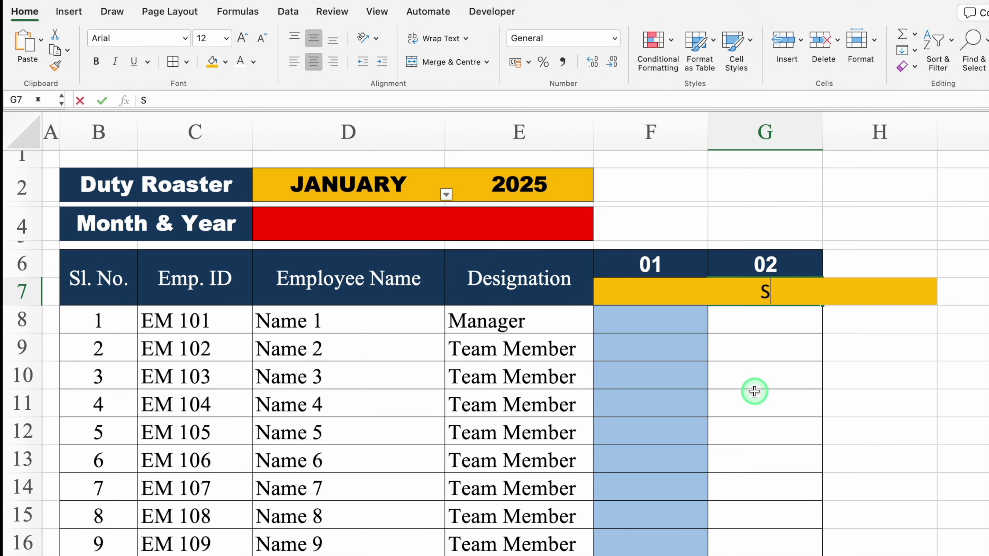
pyautogui.write('un')
pyautogui.press('Tab')
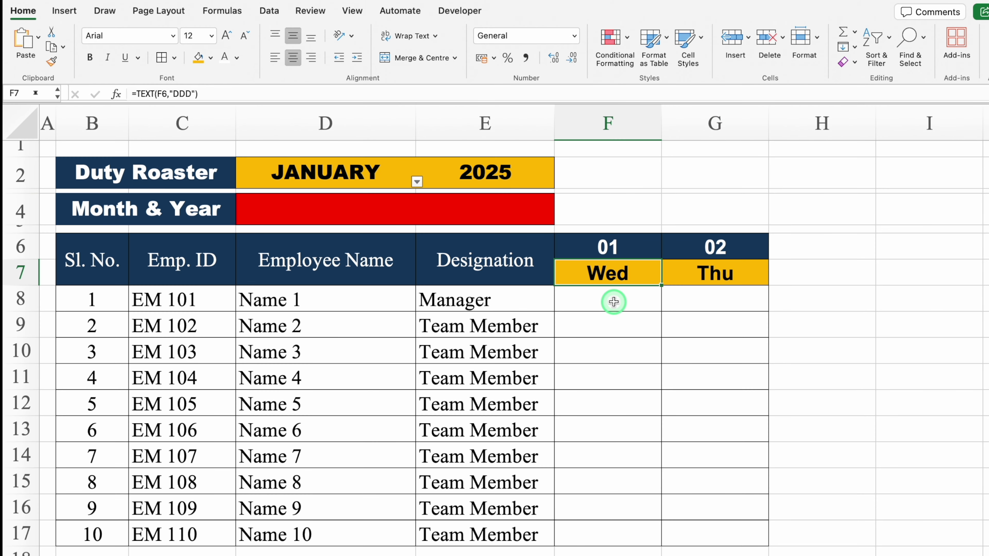
# Start a data validation of type List on the duty cells F8:G17
pyautogui.click(614, 302)
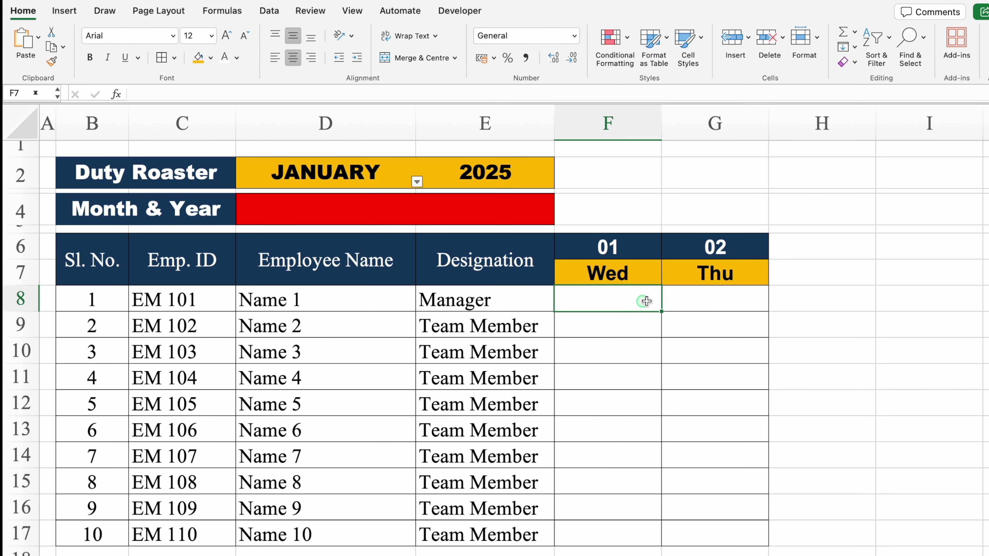
pyautogui.moveTo(647, 301); pyautogui.dragTo(693, 528)
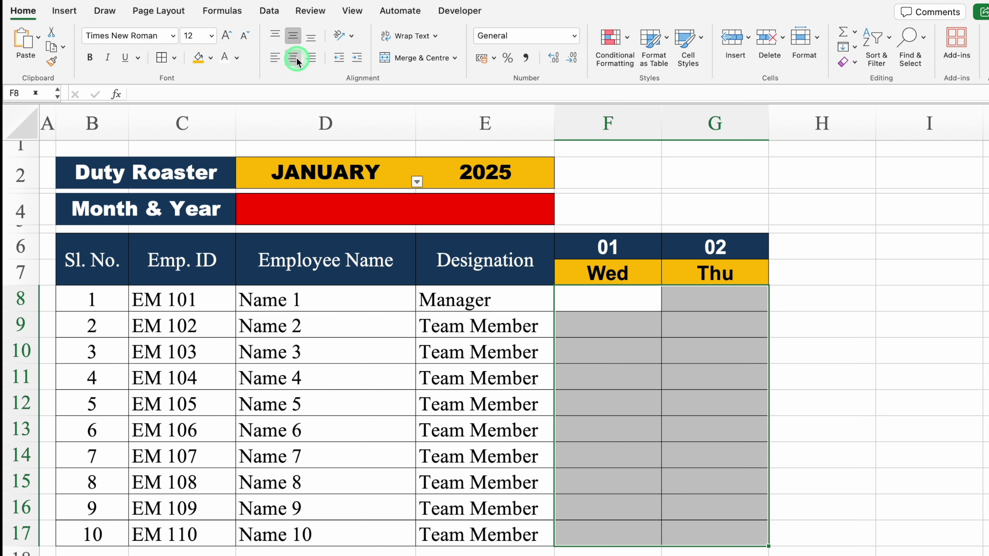
pyautogui.click(265, 11)
pyautogui.click(576, 39)
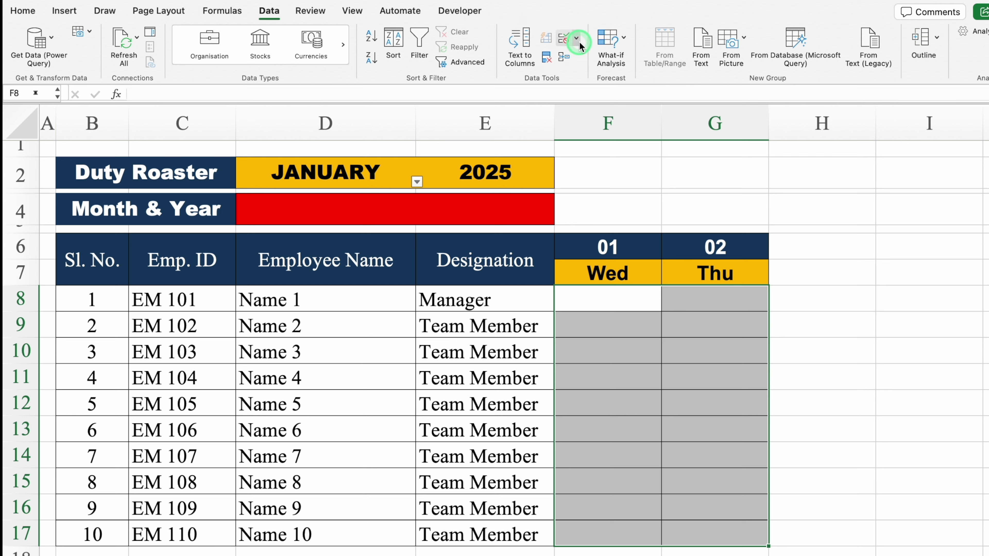
pyautogui.click(576, 40)
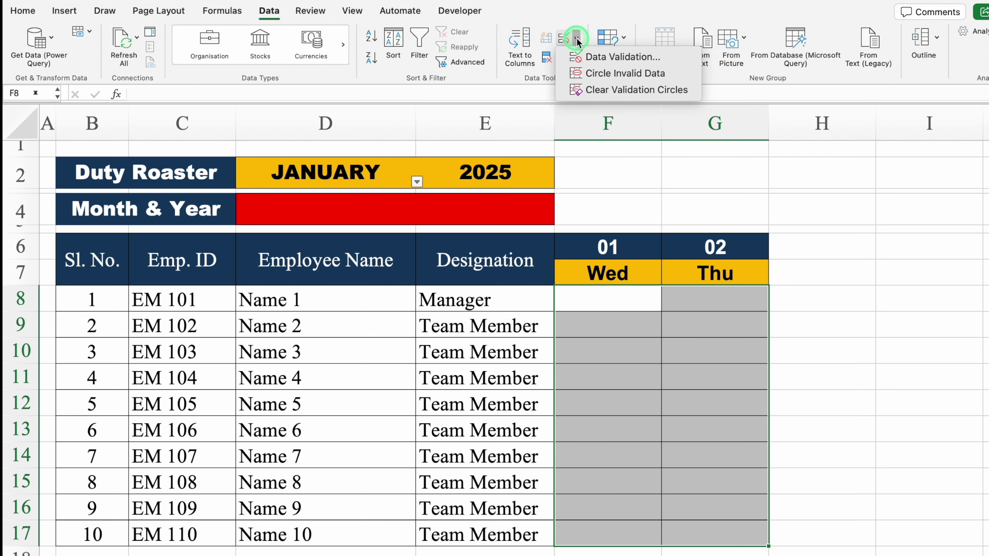
pyautogui.click(621, 57)
pyautogui.click(520, 157)
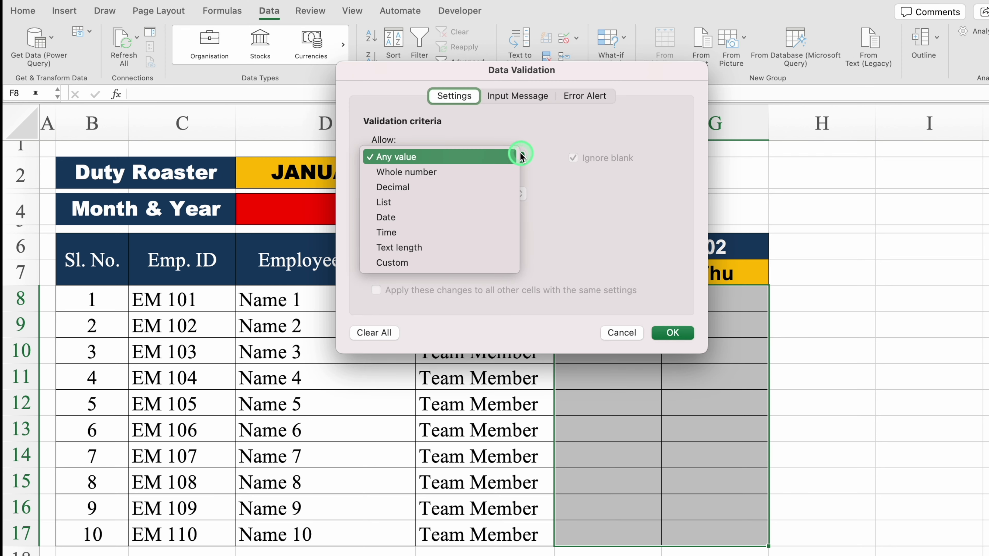
pyautogui.click(422, 203)
pyautogui.click(425, 231)
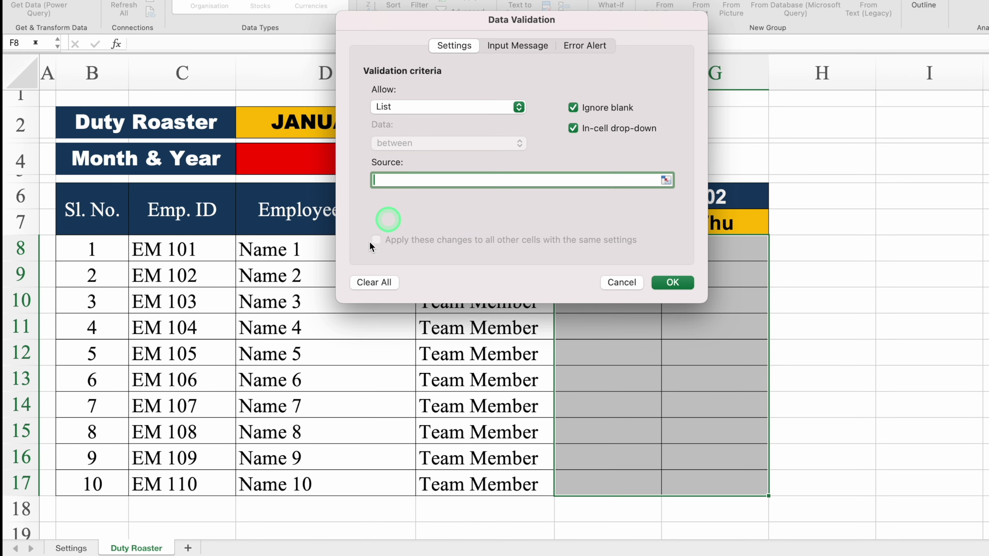
# Set the validation list source to the Shift Codes range =Settings!$F$3:$F$14 on the Settings sheet and apply it
pyautogui.click(75, 548)
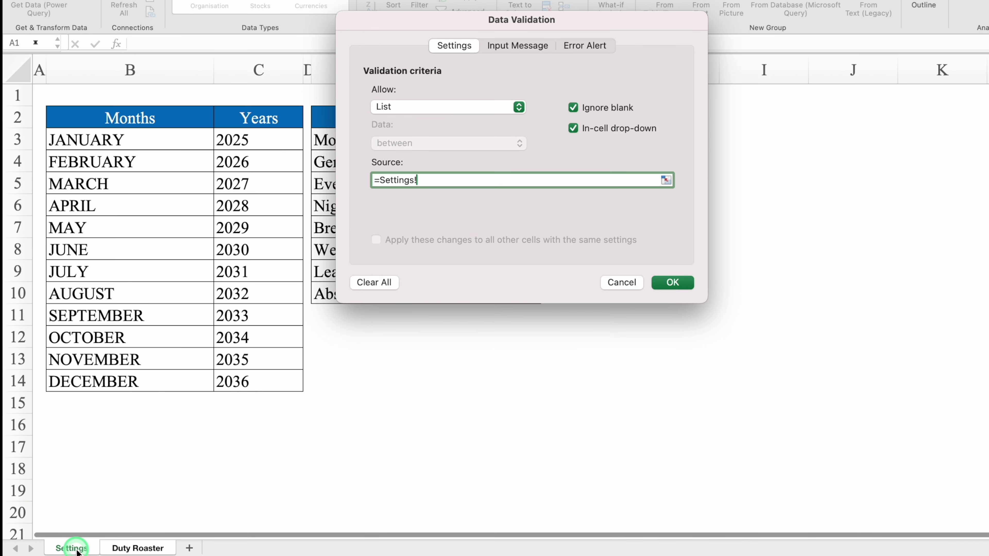
pyautogui.moveTo(445, 26); pyautogui.dragTo(705, 111)
pyautogui.moveTo(512, 140); pyautogui.dragTo(514, 289)
pyautogui.click(520, 139)
pyautogui.moveTo(521, 138); pyautogui.dragTo(522, 392)
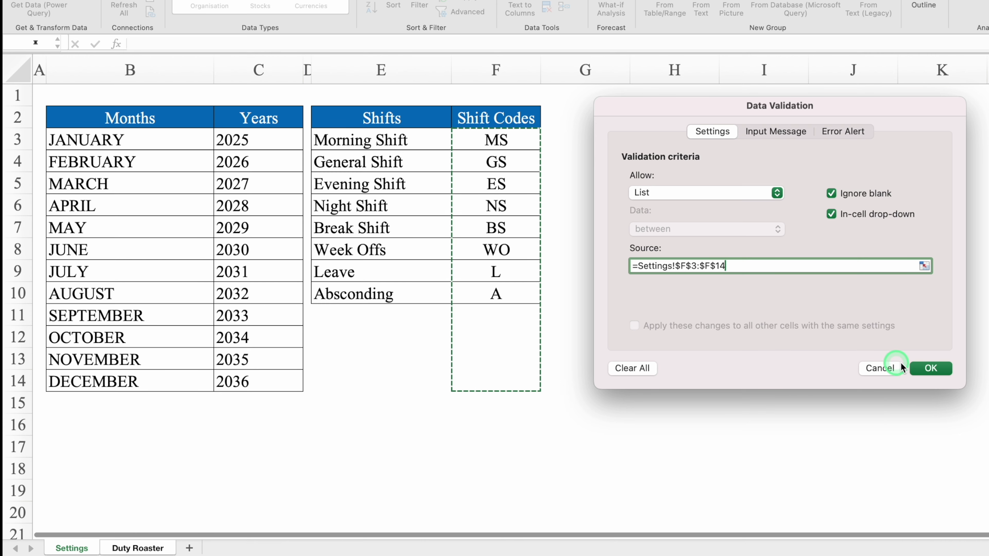
pyautogui.click(930, 368)
# Assign shift codes MS, GS, ES and NS to cells F8 through F11 using their drop-down lists
pyautogui.click(666, 304)
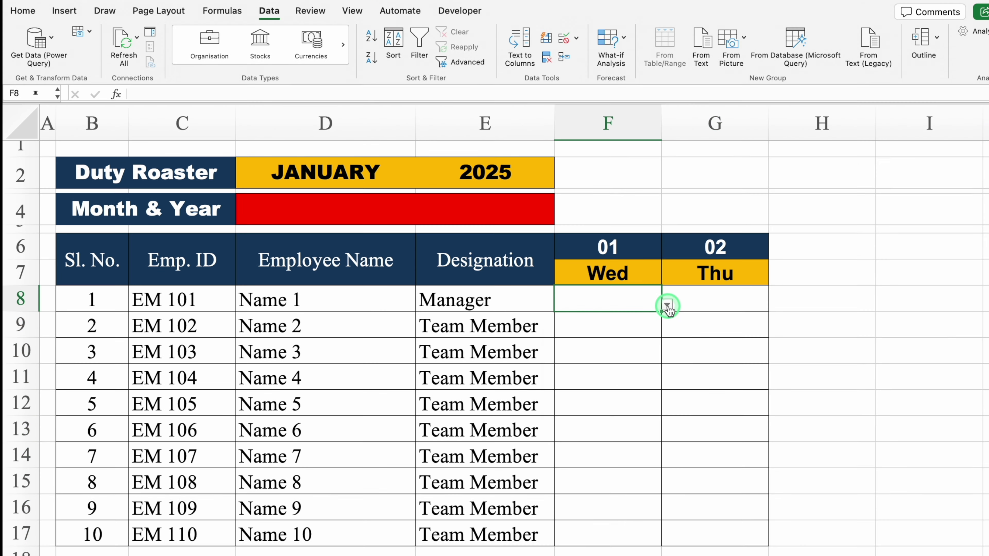
pyautogui.click(577, 324)
pyautogui.click(595, 325)
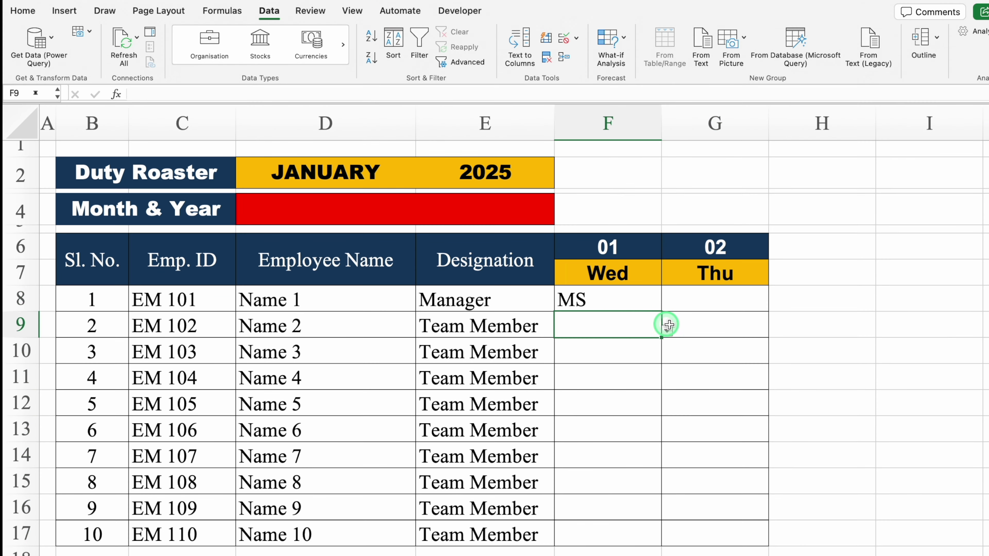
pyautogui.click(667, 330)
pyautogui.click(578, 357)
pyautogui.click(592, 352)
pyautogui.click(667, 357)
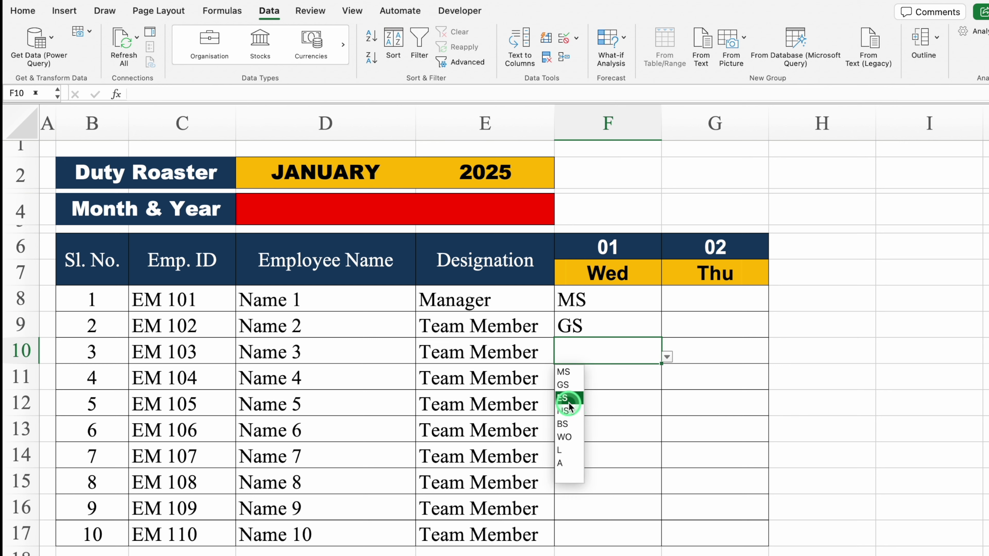
pyautogui.click(569, 402)
pyautogui.click(603, 381)
pyautogui.click(666, 384)
pyautogui.click(570, 437)
# Assign shift codes BS, WO, L and A to cells F12 through F15 using their drop-down lists
pyautogui.click(611, 407)
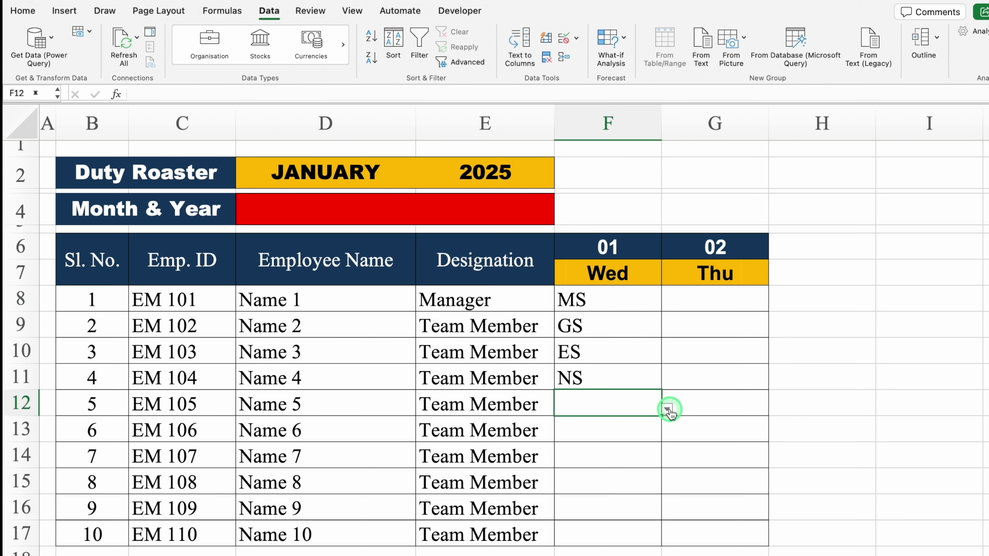
pyautogui.click(667, 410)
pyautogui.click(571, 476)
pyautogui.click(623, 432)
pyautogui.click(604, 462)
pyautogui.click(667, 461)
pyautogui.click(570, 552)
pyautogui.click(609, 484)
pyautogui.click(666, 486)
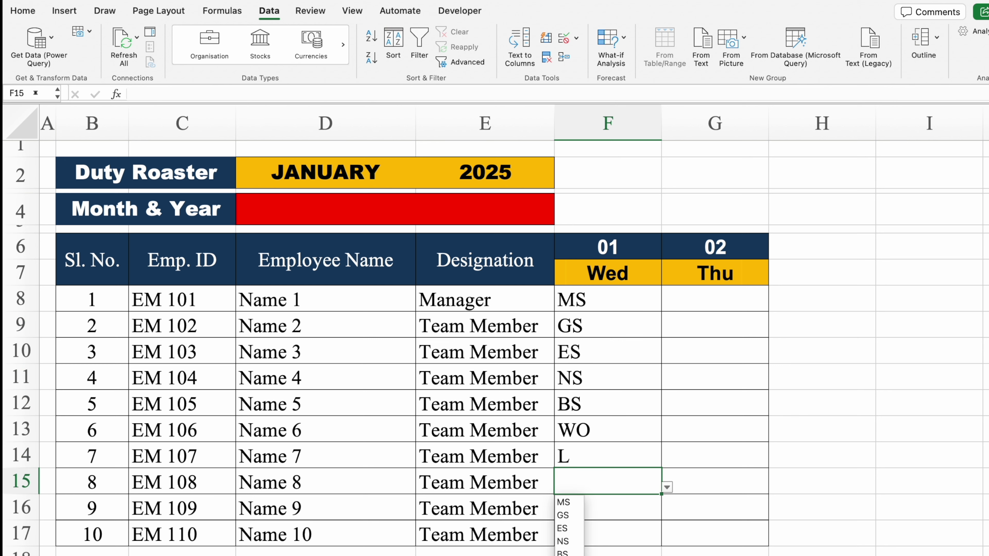
pyautogui.click(570, 555)
# Centre the contents of the duty cells F8:G17 horizontally
pyautogui.moveTo(638, 299); pyautogui.dragTo(699, 536)
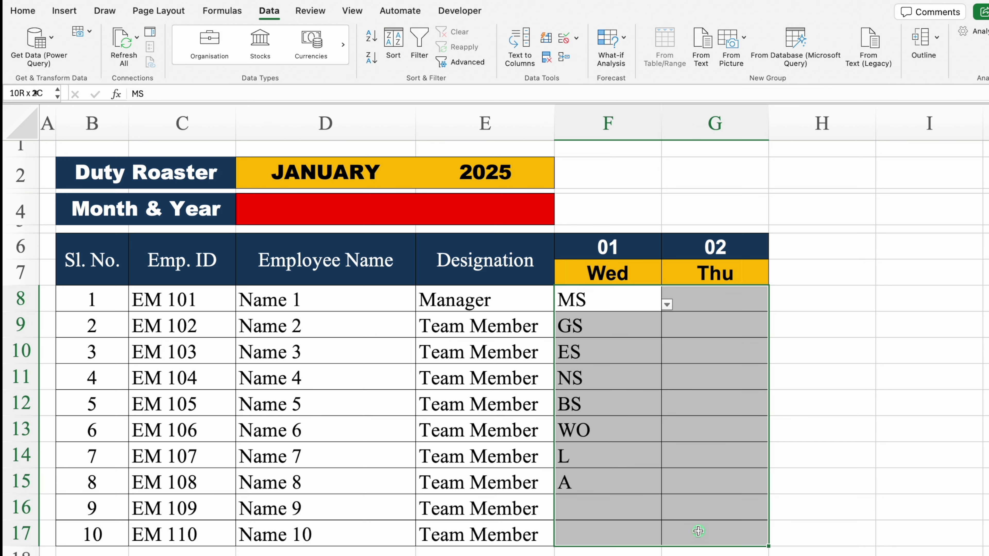
pyautogui.click(22, 11)
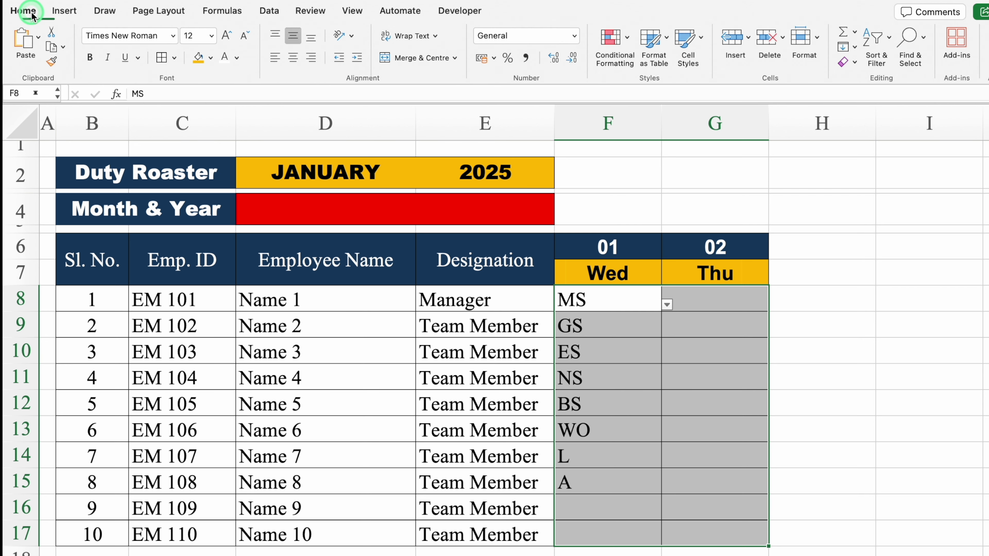
pyautogui.click(294, 57)
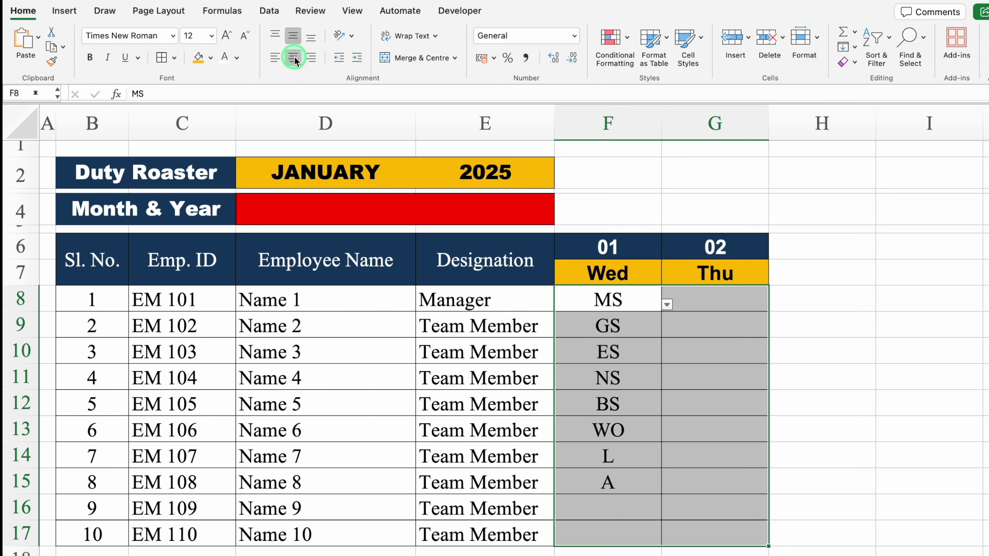
# Start an Equal To highlight rule on the entire sheet for cells whose value is MS
pyautogui.click(42, 131)
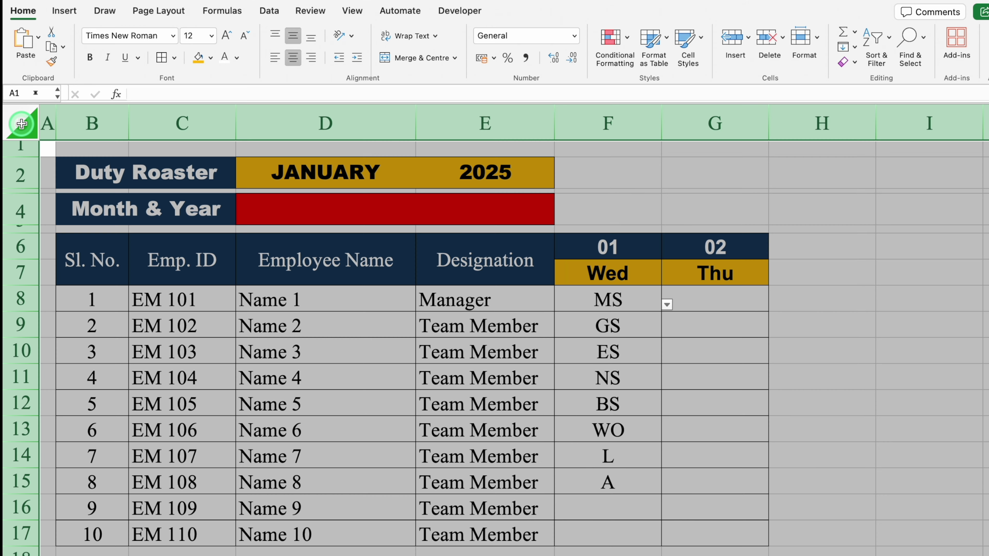
pyautogui.click(27, 11)
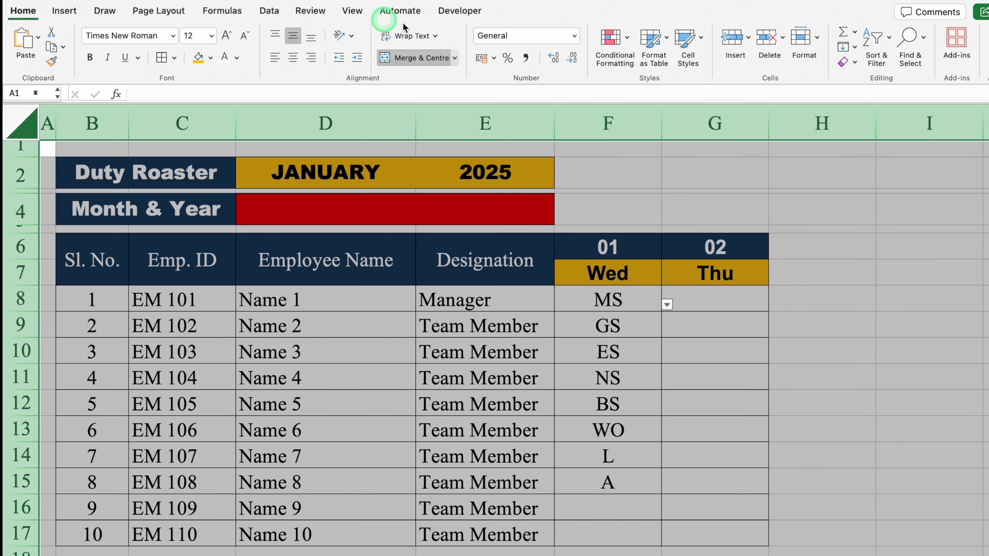
pyautogui.click(628, 38)
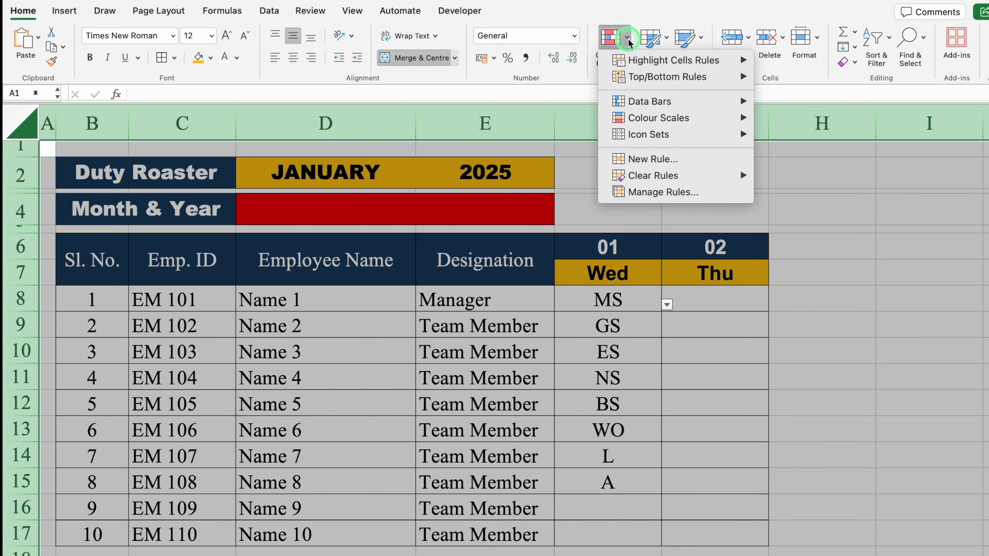
pyautogui.moveTo(686, 60)
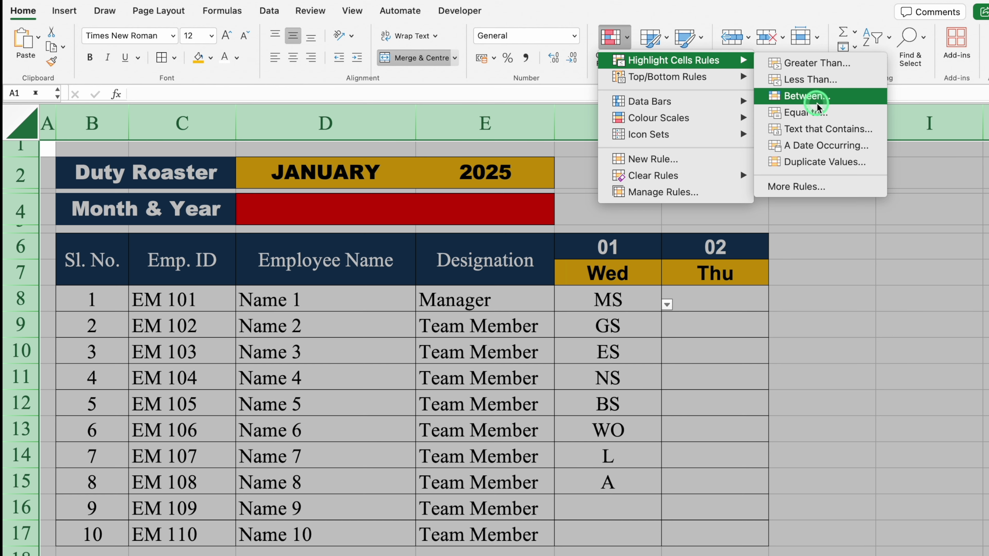
pyautogui.click(817, 111)
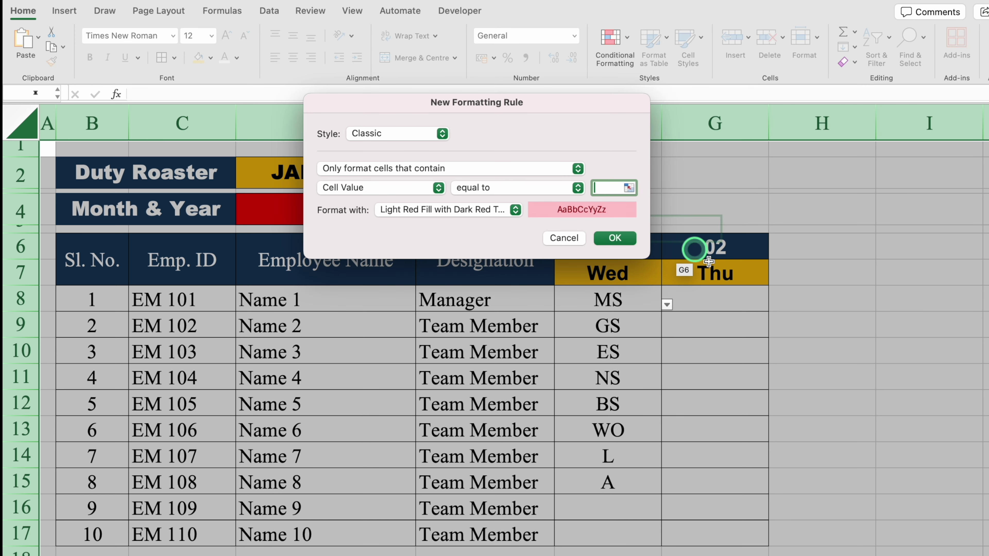
pyautogui.write('MS')
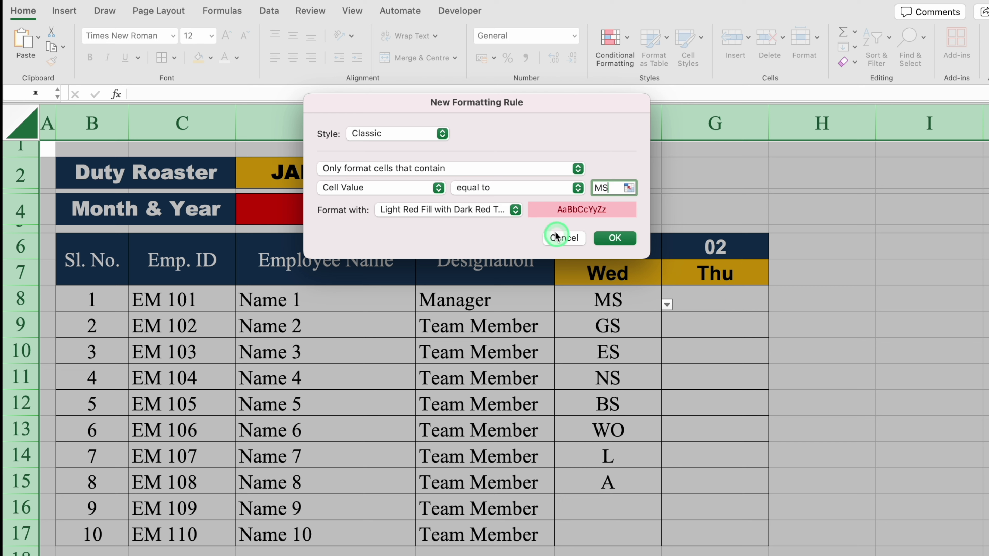
# Give the MS rule a custom format with dark green fill and white font, and apply the rule
pyautogui.click(514, 209)
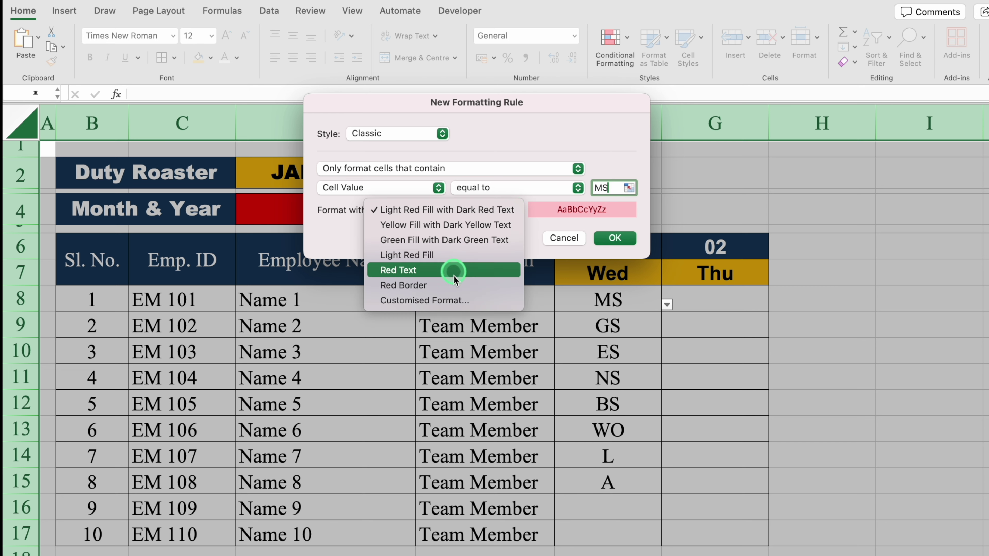
pyautogui.click(457, 300)
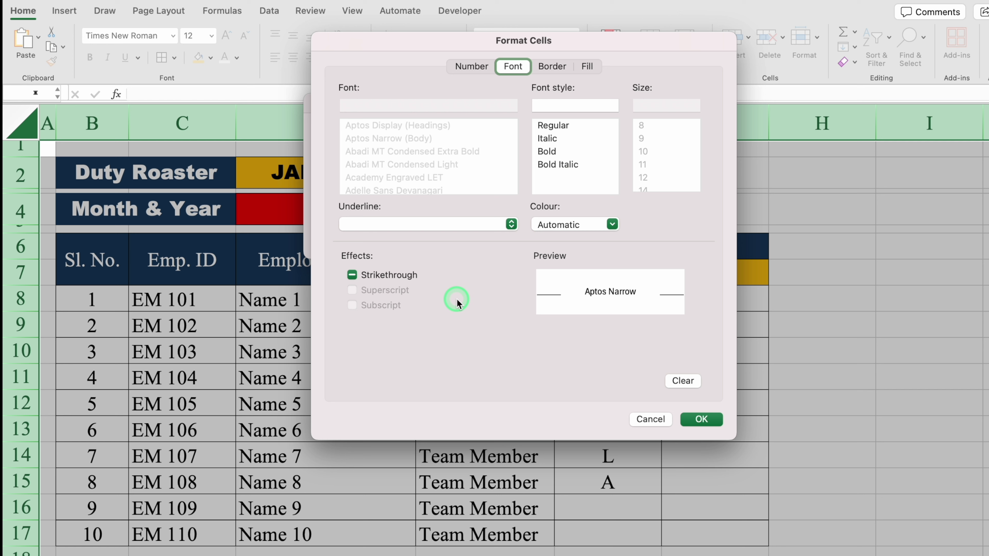
pyautogui.click(587, 66)
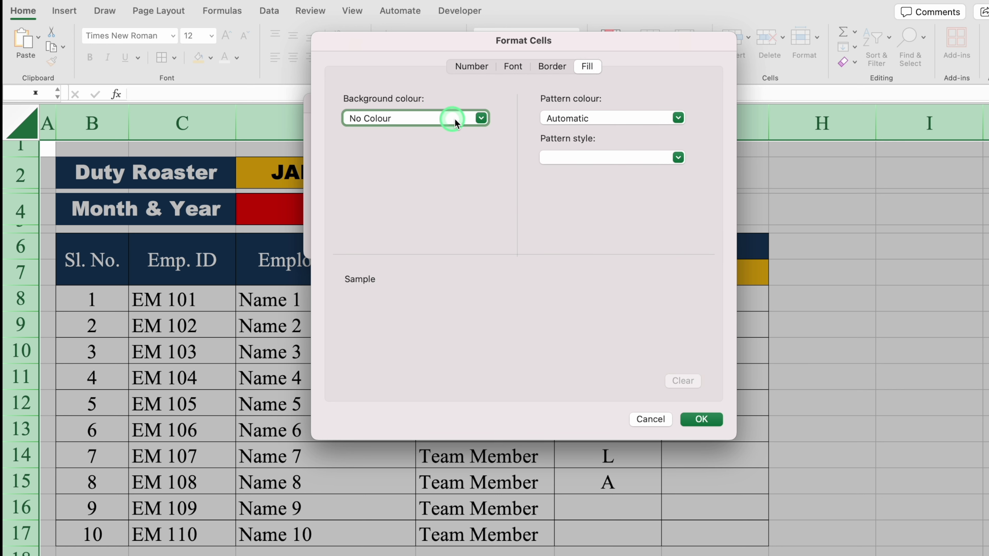
pyautogui.click(482, 118)
pyautogui.click(430, 239)
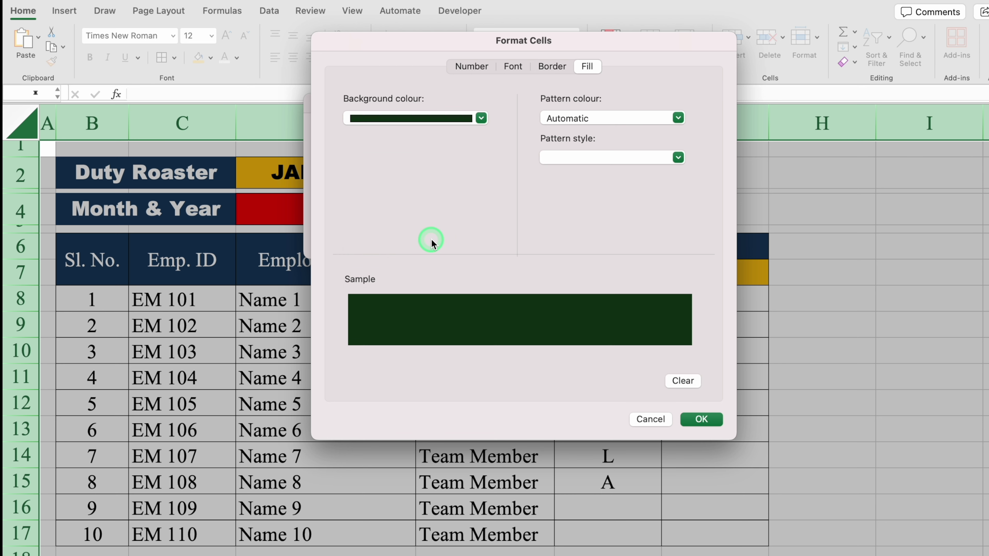
pyautogui.click(514, 66)
pyautogui.click(612, 224)
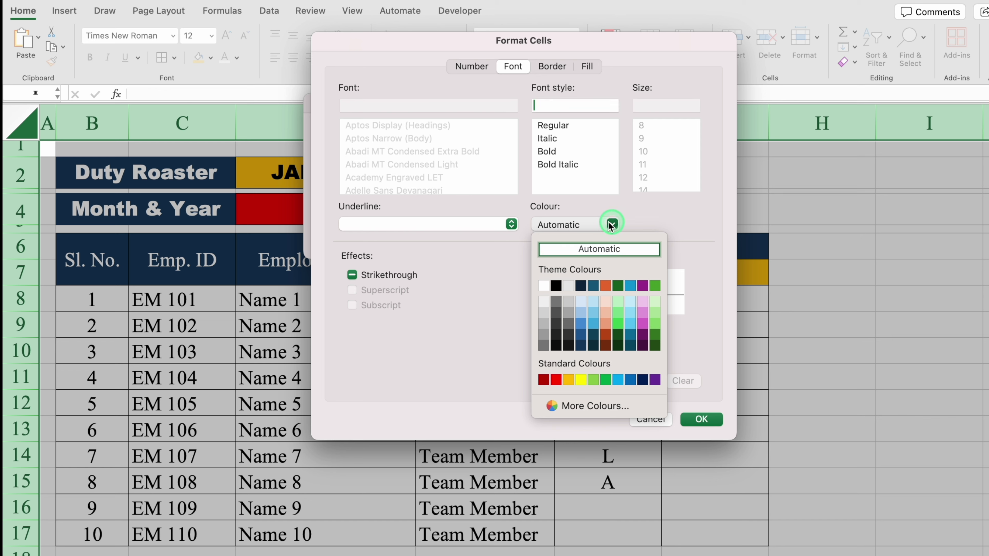
pyautogui.click(544, 287)
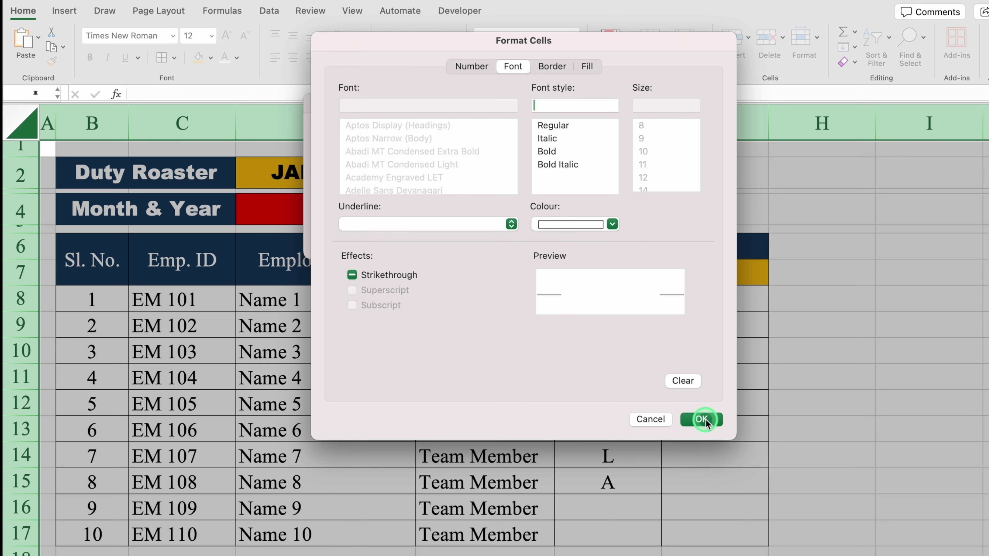
pyautogui.click(701, 418)
pyautogui.click(622, 239)
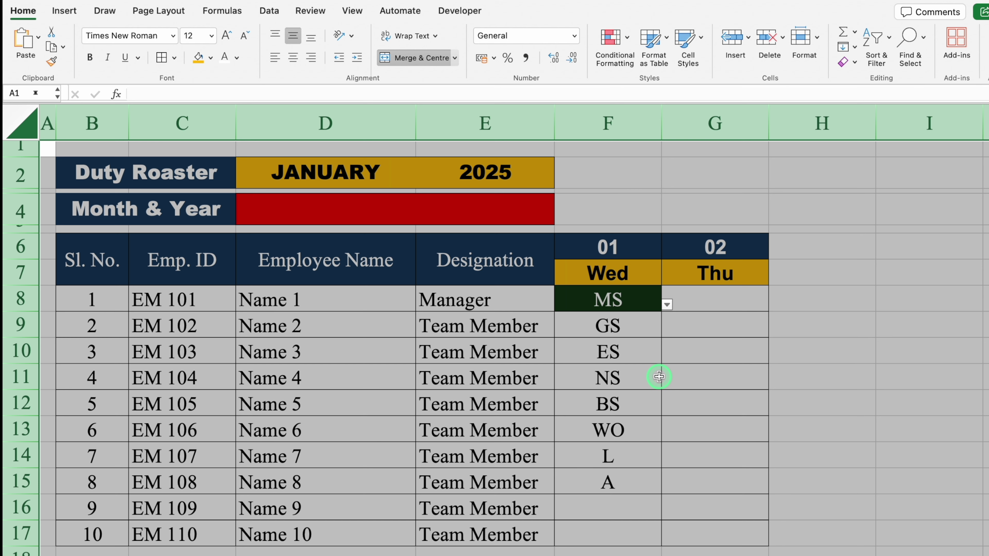
# Test the MS highlighting by choosing MS in F12, and undo the change
pyautogui.click(660, 405)
pyautogui.click(666, 409)
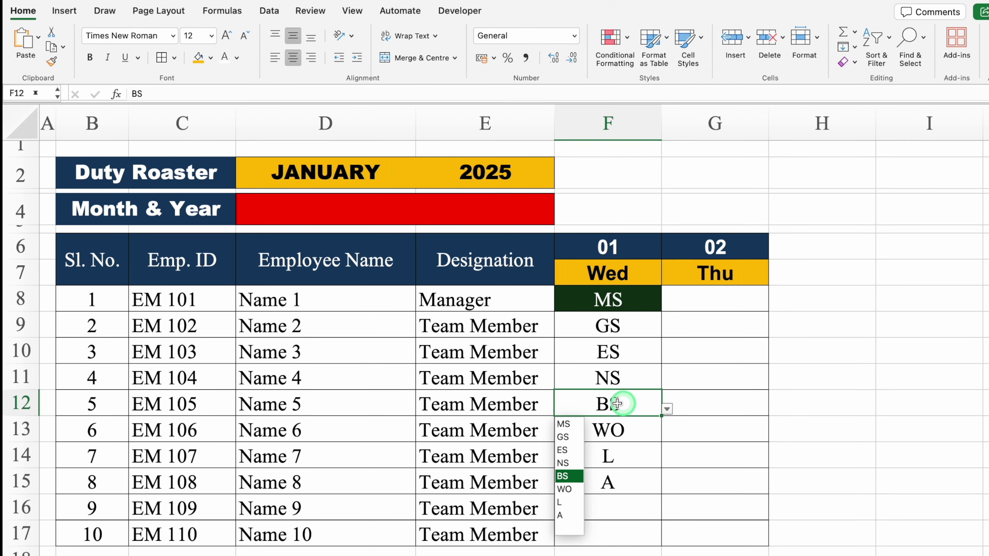
pyautogui.click(567, 425)
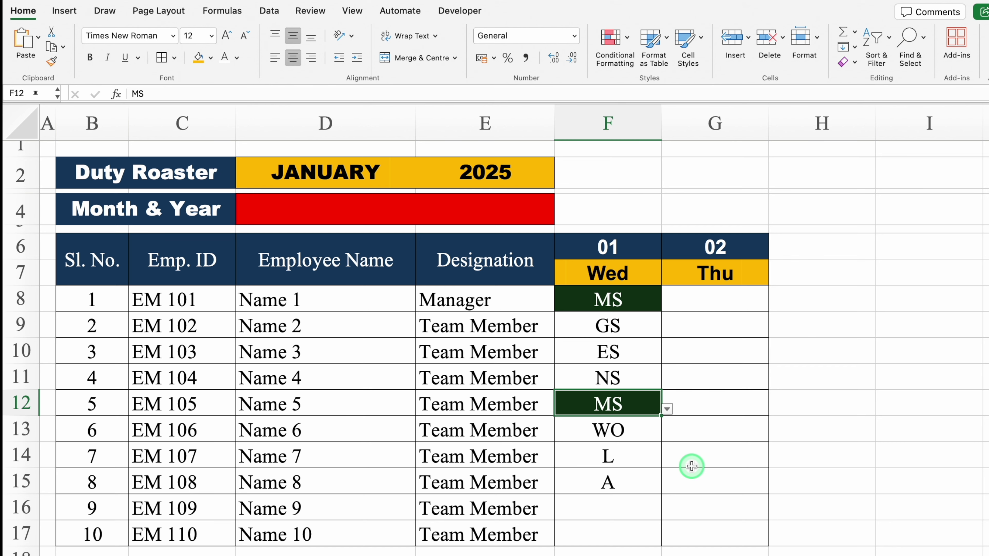
pyautogui.press('super+z')
# Start an Equal To highlight rule on the entire sheet for cells whose value is GS
pyautogui.click(16, 123)
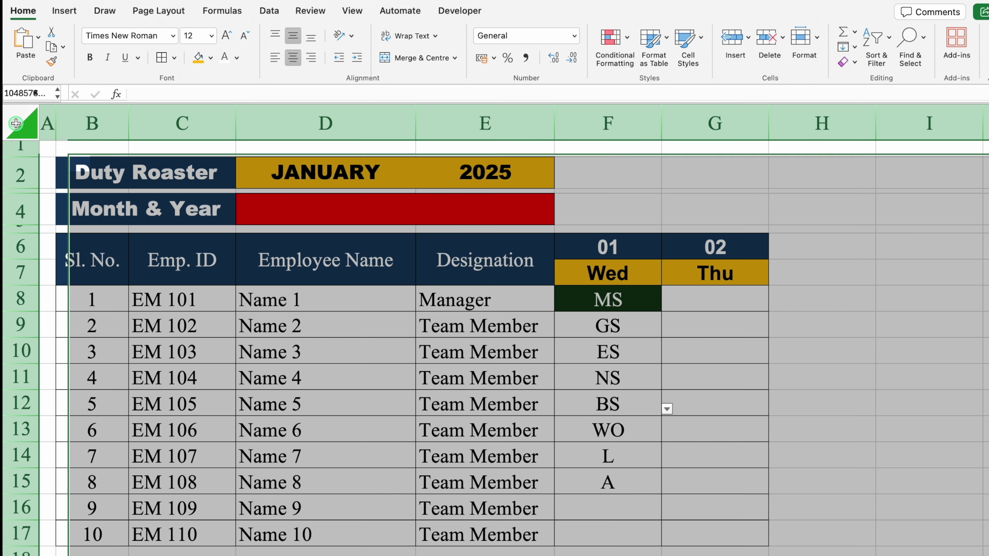
pyautogui.click(626, 38)
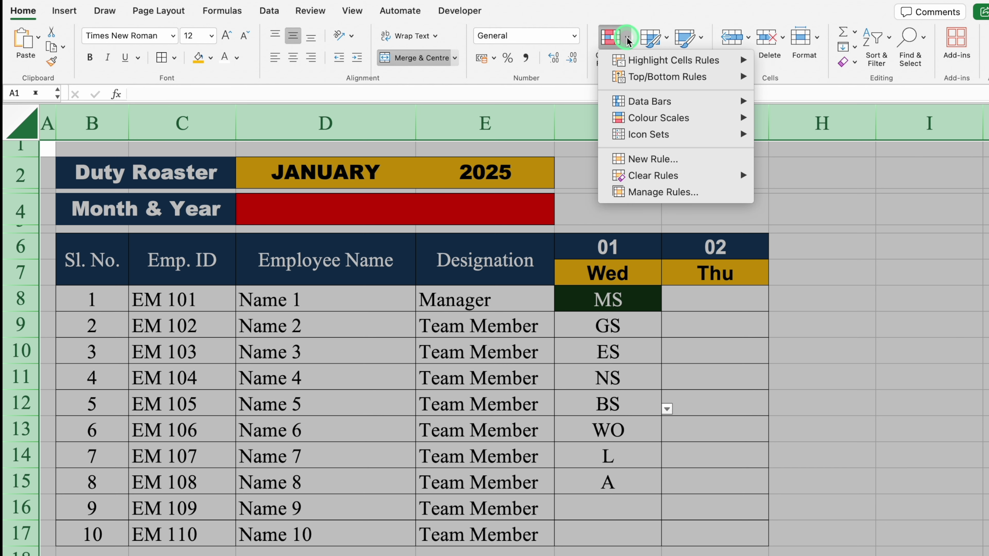
pyautogui.moveTo(684, 59)
pyautogui.click(817, 113)
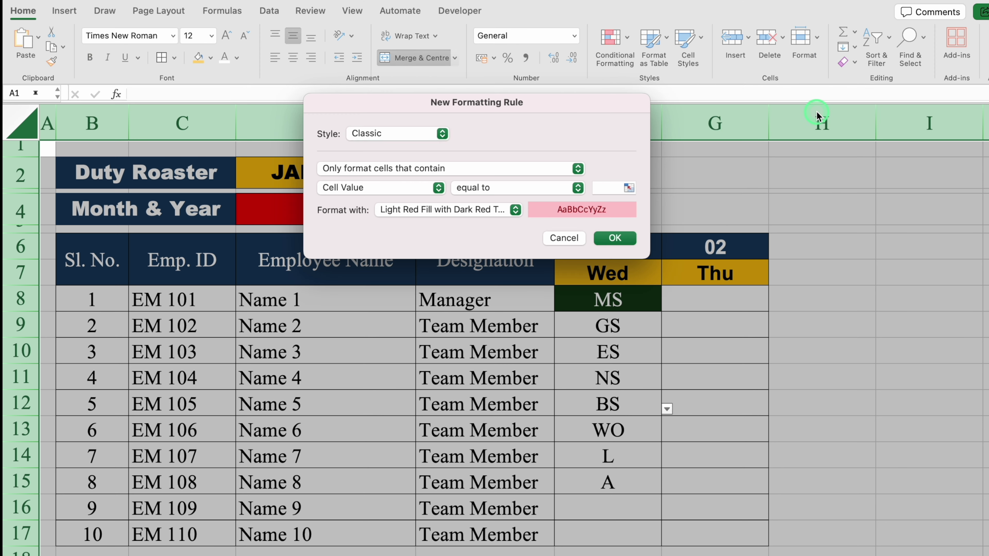
pyautogui.click(609, 187)
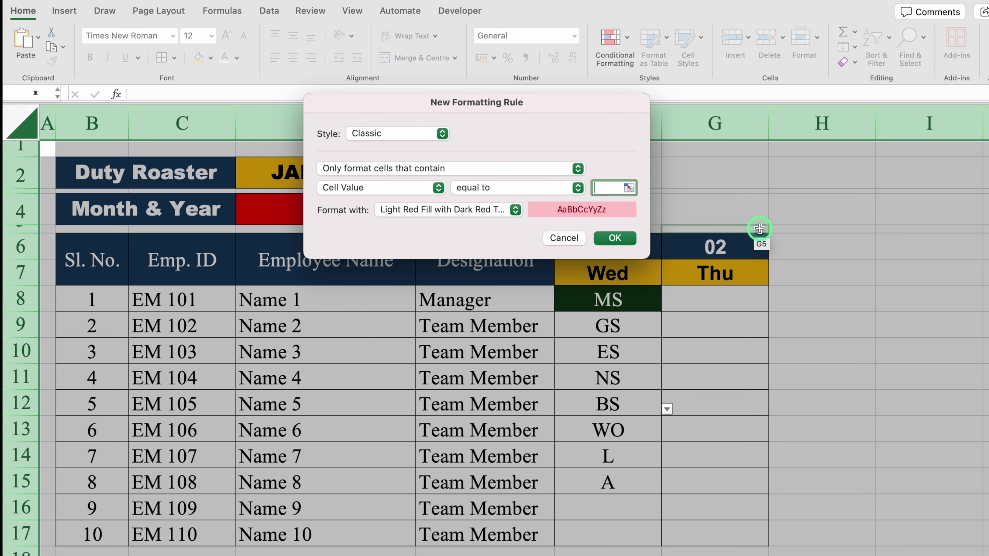
pyautogui.write('GS')
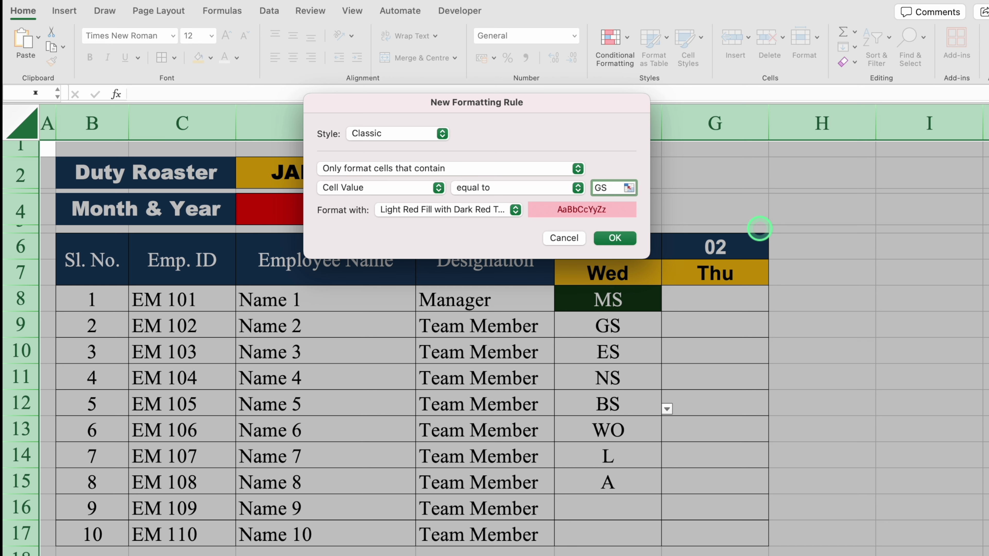
# Start a custom format for the GS rule and open its background colour choices
pyautogui.click(447, 210)
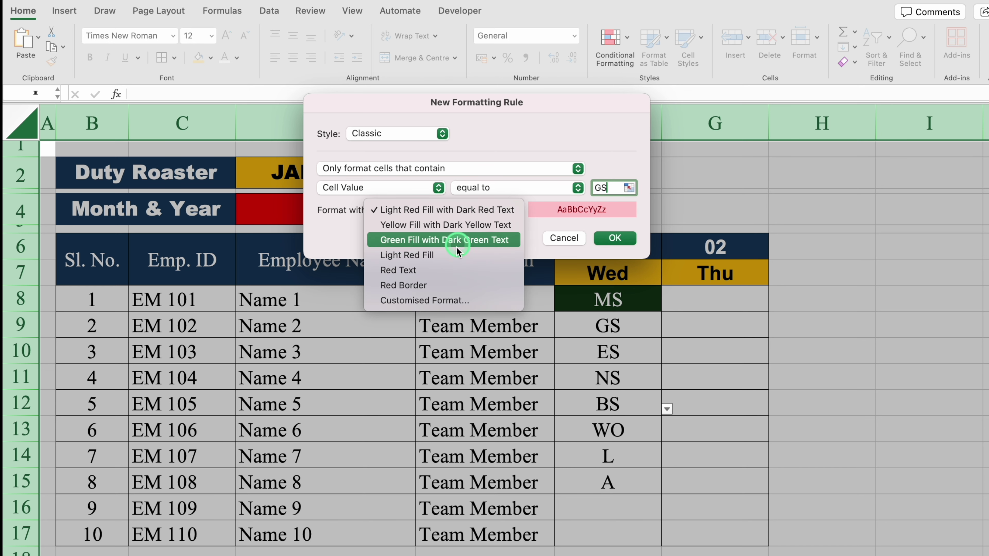
pyautogui.click(448, 300)
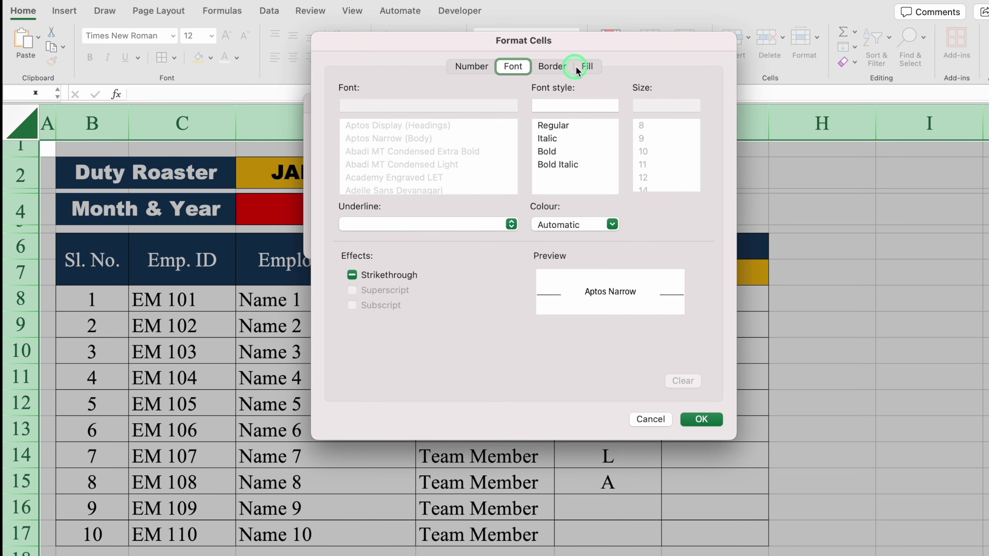
pyautogui.click(585, 66)
pyautogui.click(481, 117)
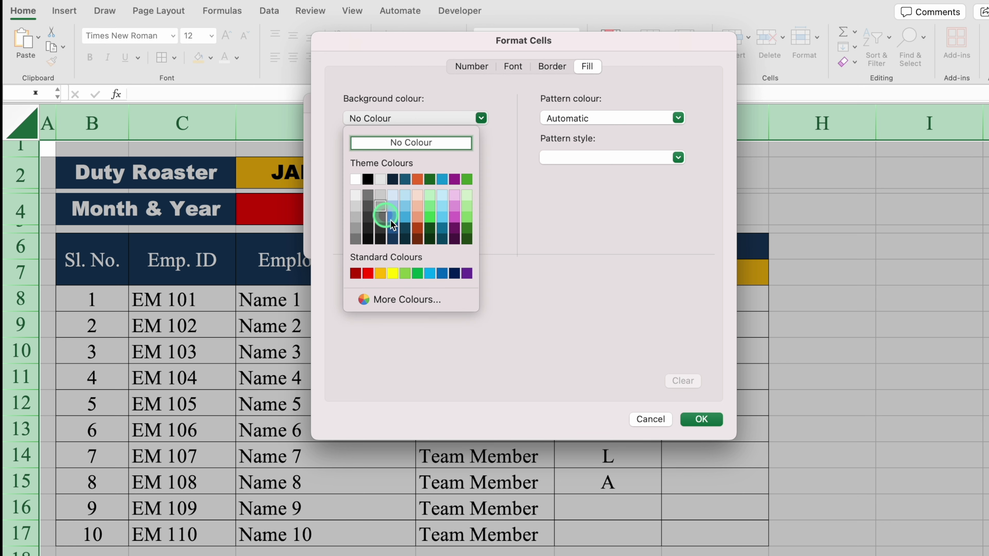
# Give the GS conditional formatting rule a purple fill and white font, and apply the rule
pyautogui.click(467, 271)
pyautogui.click(513, 66)
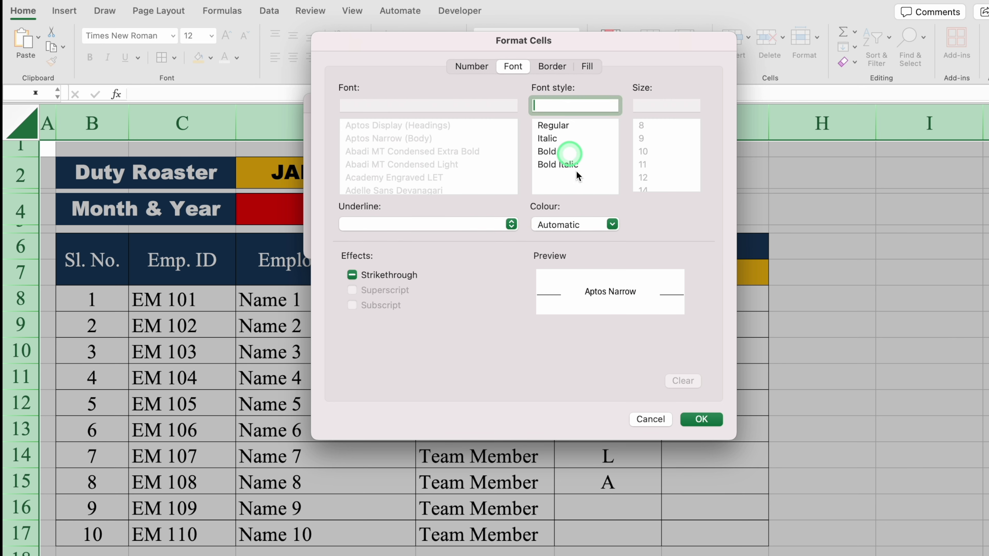
pyautogui.click(612, 224)
pyautogui.click(544, 285)
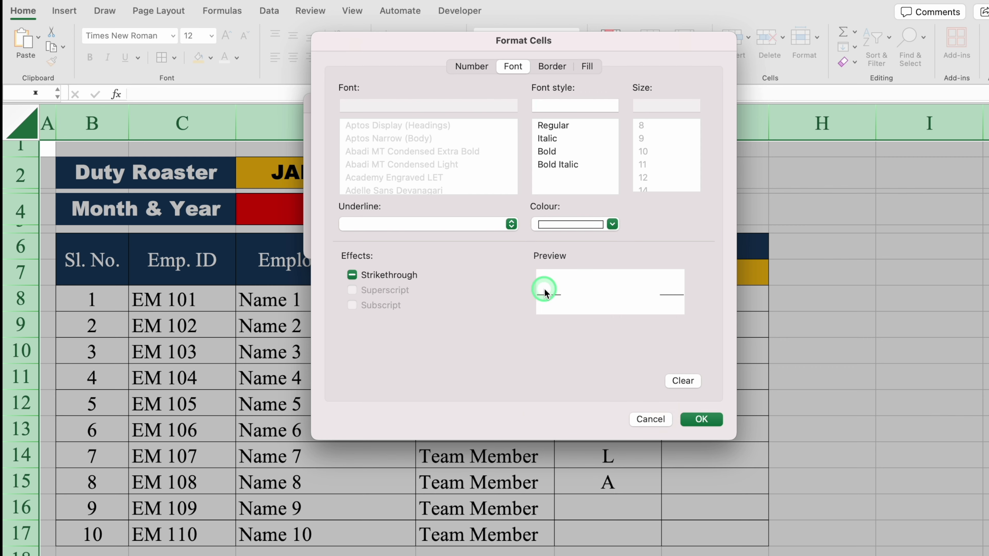
pyautogui.click(699, 419)
pyautogui.click(615, 238)
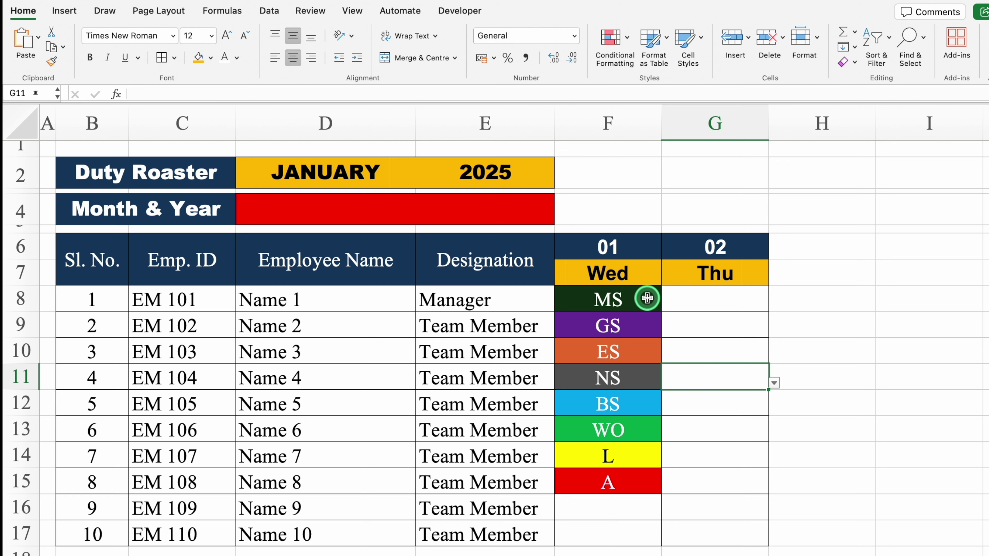
# Choose shift code NS for G9 and L for G10 from the cells' drop-down lists
pyautogui.click(726, 323)
pyautogui.click(776, 330)
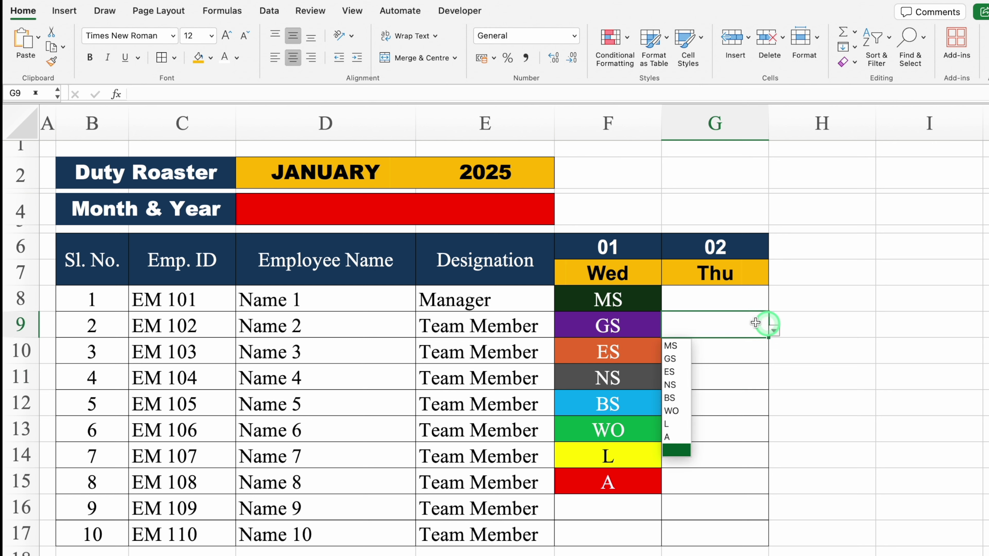
pyautogui.click(675, 384)
pyautogui.click(765, 357)
pyautogui.click(768, 356)
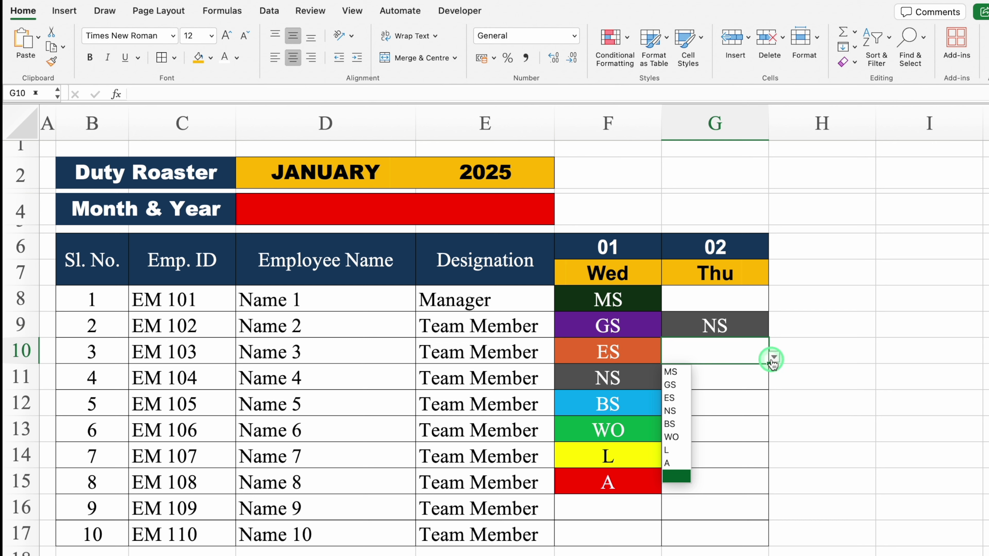
pyautogui.click(679, 449)
pyautogui.click(748, 372)
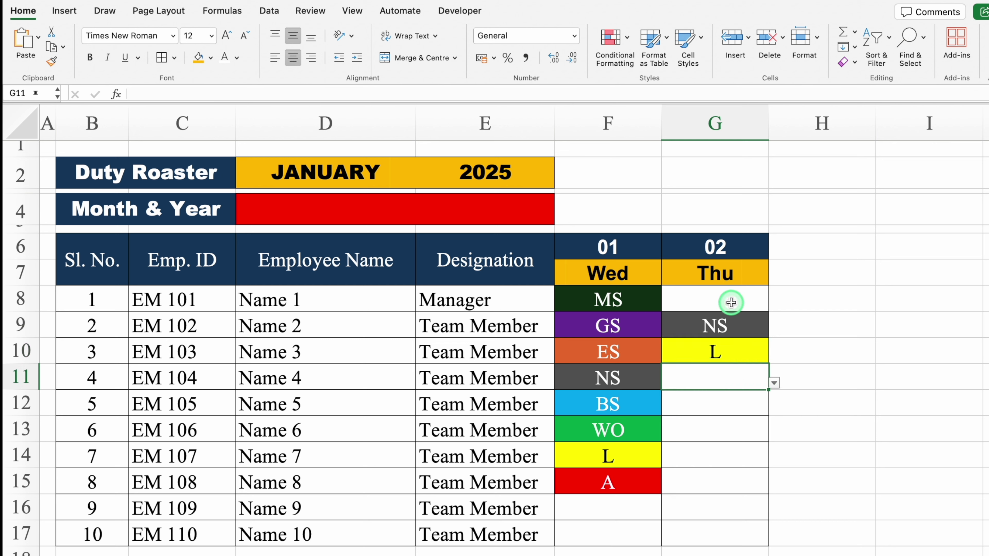
# Clear the shift codes from F8:G17 and autofit the widths of columns F and G
pyautogui.moveTo(654, 298); pyautogui.dragTo(721, 530)
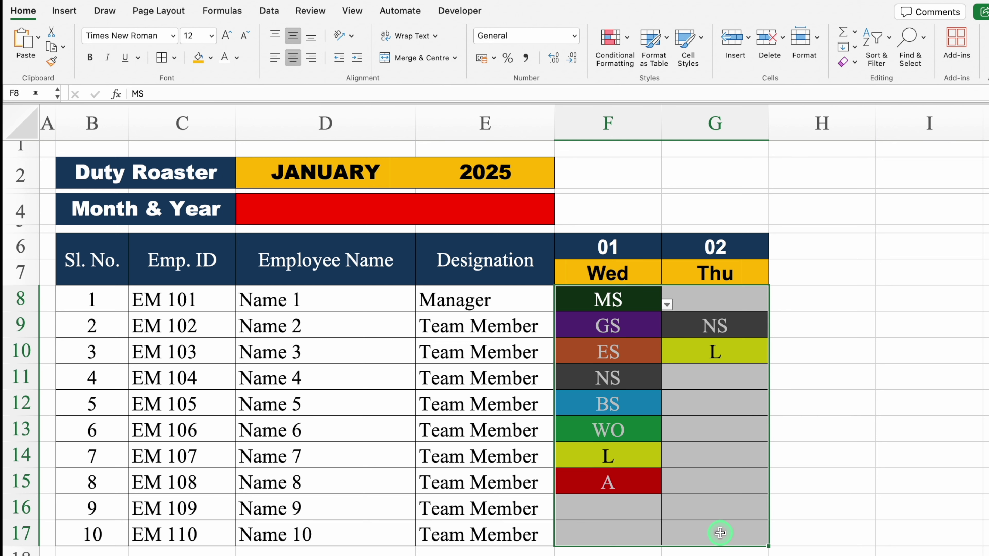
pyautogui.press('Delete')
pyautogui.click(640, 296)
pyautogui.moveTo(617, 121); pyautogui.dragTo(696, 124)
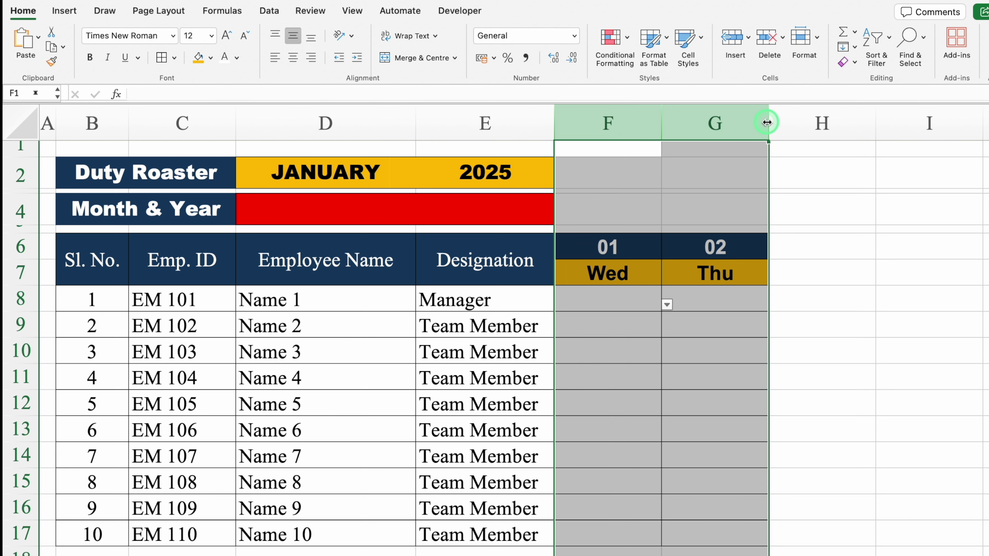
pyautogui.doubleClick(766, 122)
pyautogui.click(724, 325)
# Fill the day 02 block G6:G17 across to column AJ so the roster runs through day 31
pyautogui.click(637, 248)
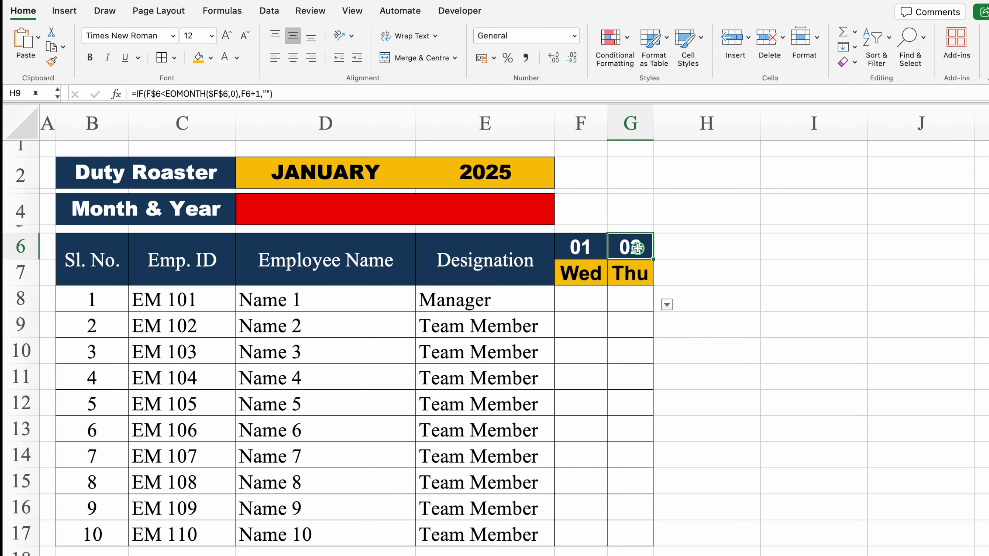
pyautogui.moveTo(637, 248)
pyautogui.mouseDown()
pyautogui.moveTo(633, 526)
pyautogui.moveTo(642, 535)
pyautogui.moveTo(765, 549)
pyautogui.moveTo(895, 549)
pyautogui.moveTo(849, 542)
pyautogui.mouseUp()
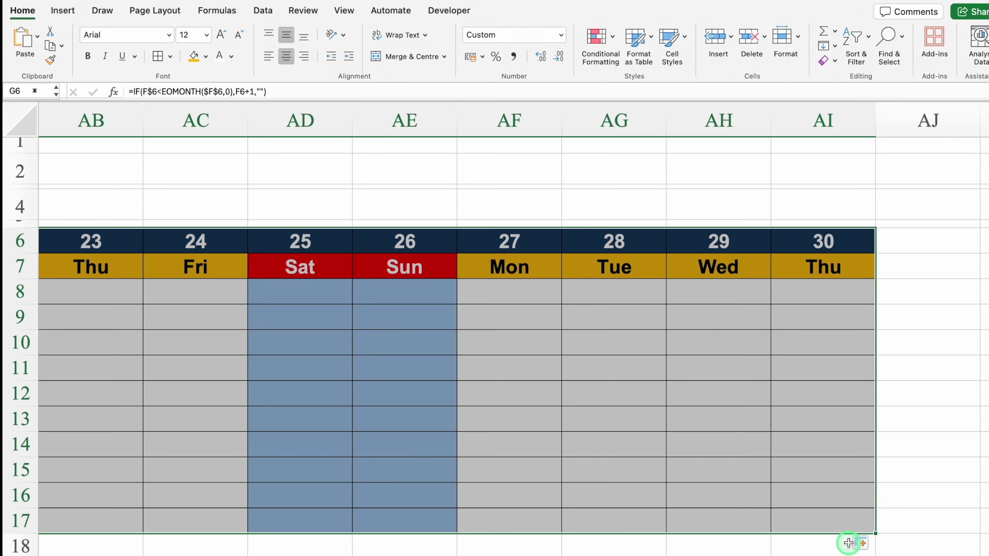
pyautogui.moveTo(925, 532); pyautogui.dragTo(927, 513)
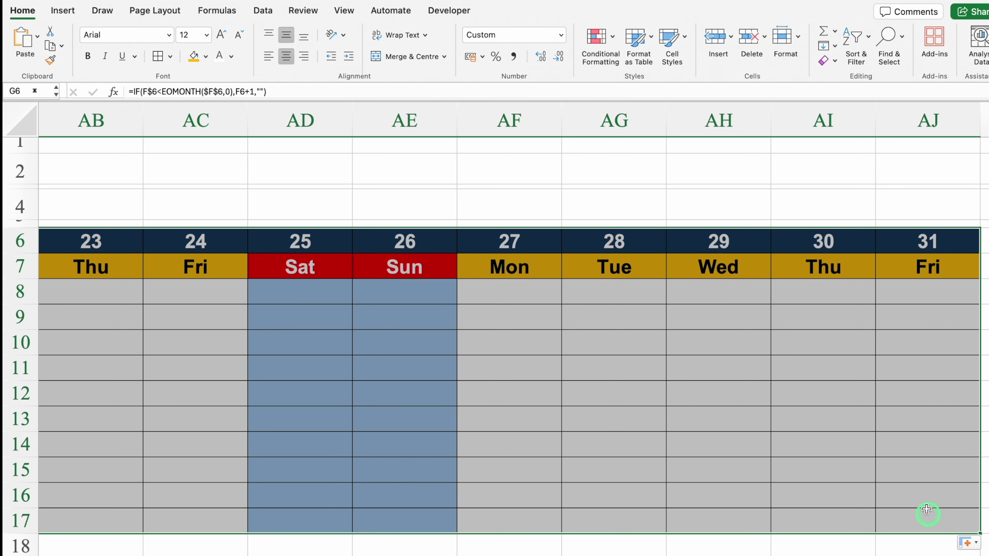
pyautogui.click(918, 427)
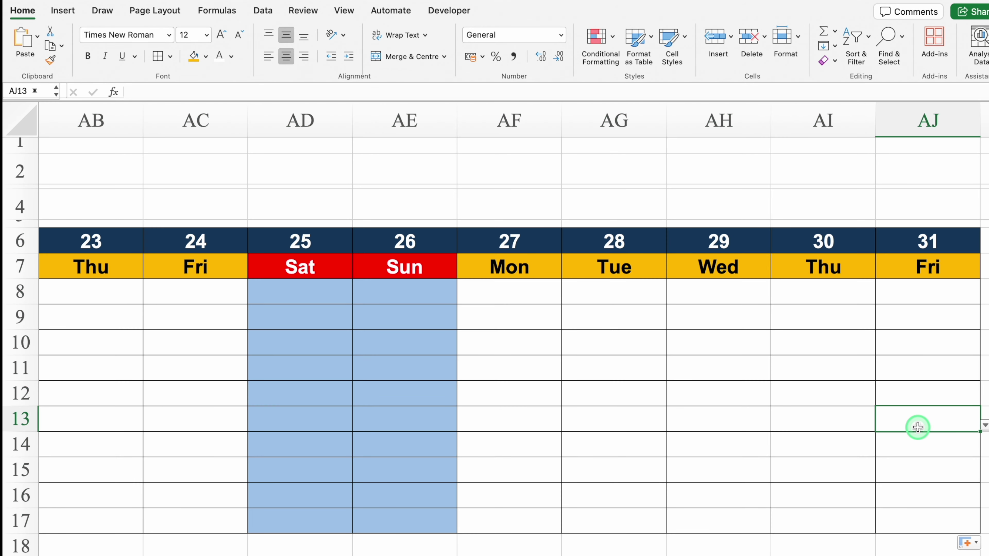
# Autofit the widths of all the date columns from F to AJ
pyautogui.moveTo(927, 120); pyautogui.dragTo(572, 124)
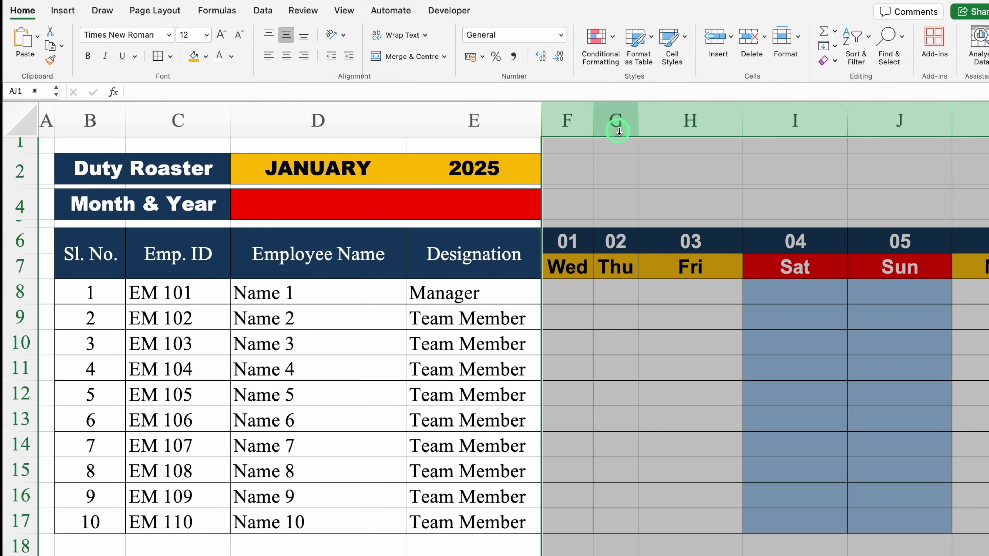
pyautogui.moveTo(635, 124); pyautogui.dragTo(635, 121)
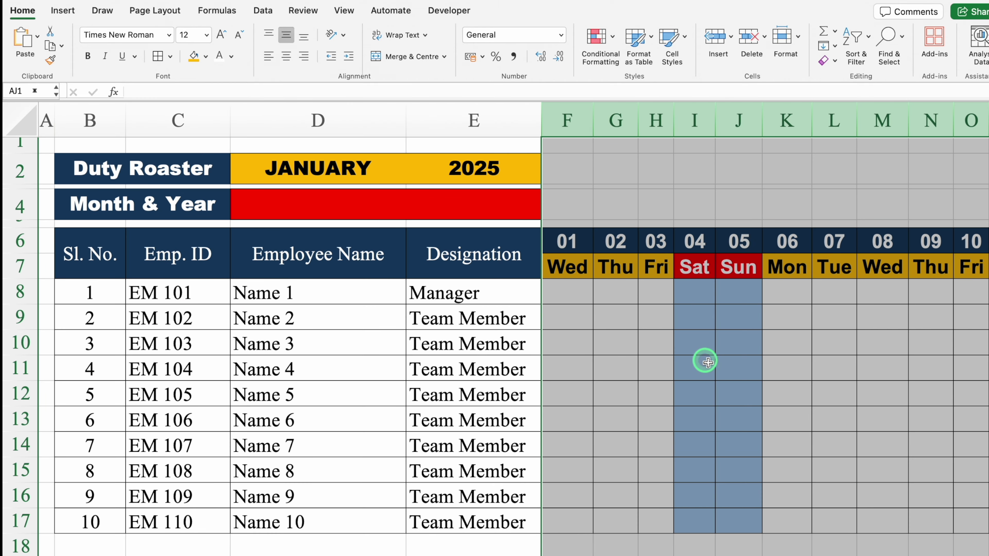
pyautogui.click(753, 396)
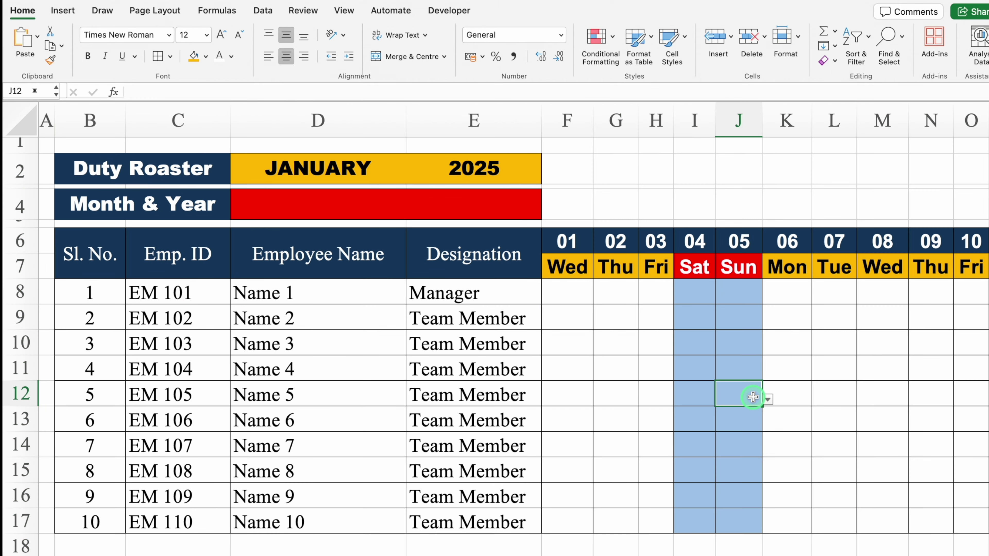
# Merge and centre cells G2:J2 above the date columns
pyautogui.click(618, 168)
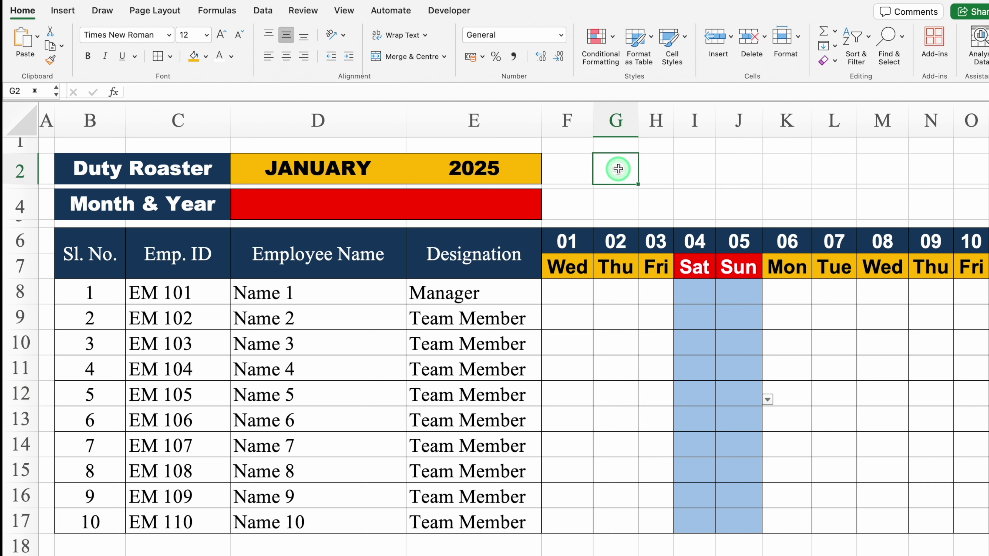
pyautogui.moveTo(618, 169); pyautogui.dragTo(736, 167)
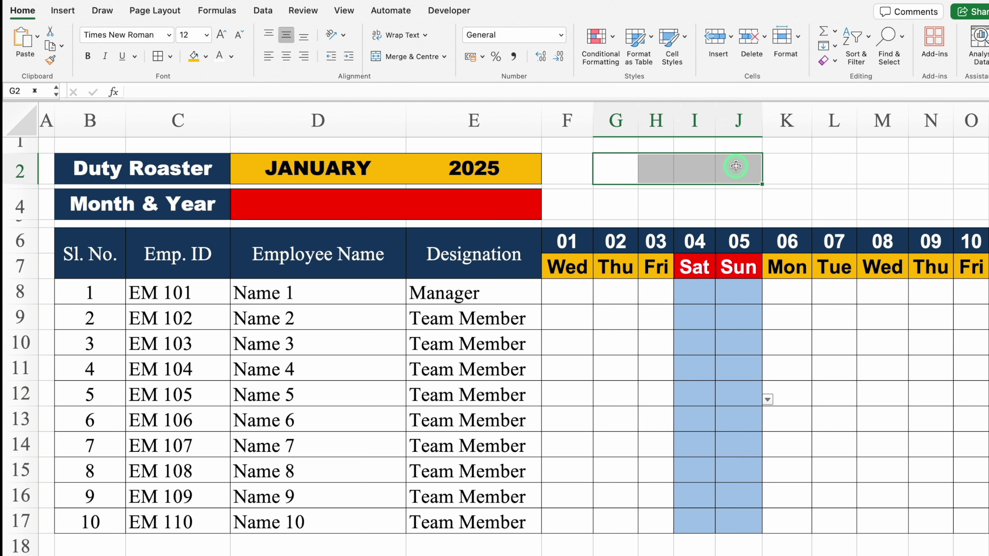
pyautogui.click(408, 56)
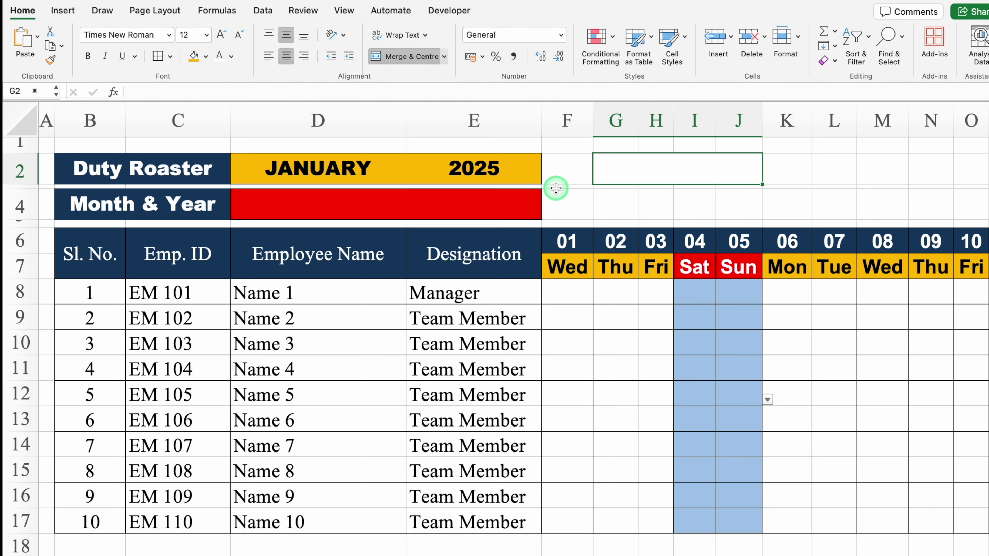
pyautogui.write('Total Morning Sh')
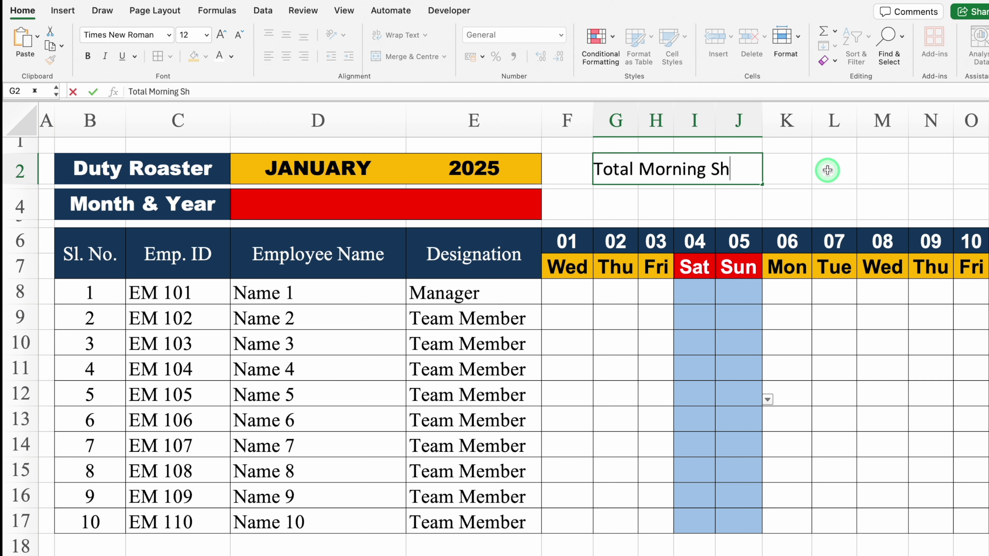
pyautogui.write('ift')
pyautogui.press('Return')
# Enter the label "Morning Shifts" in the merged cell G2:J2 and set its font to Arial Bold
pyautogui.write('Mornin')
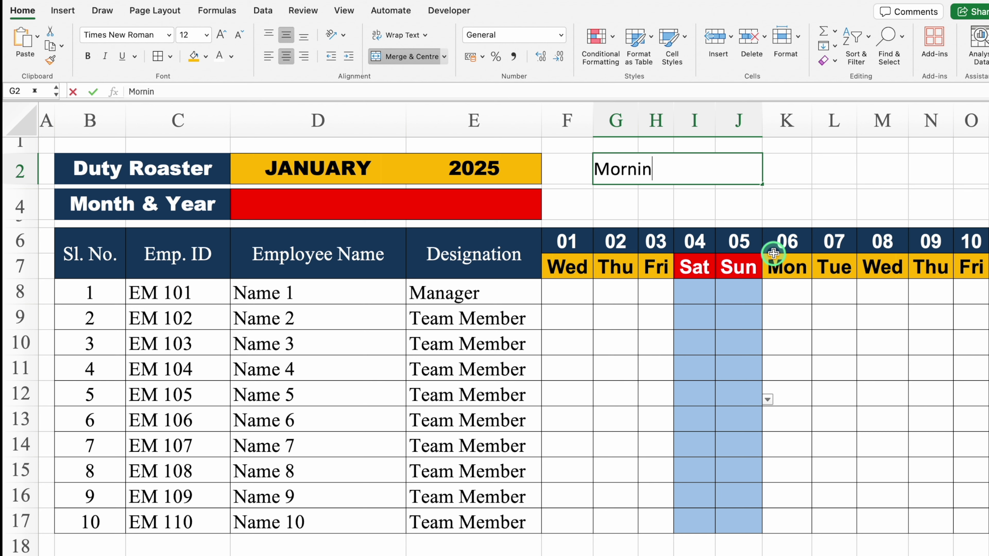
pyautogui.write('g Shifts')
pyautogui.press('Return')
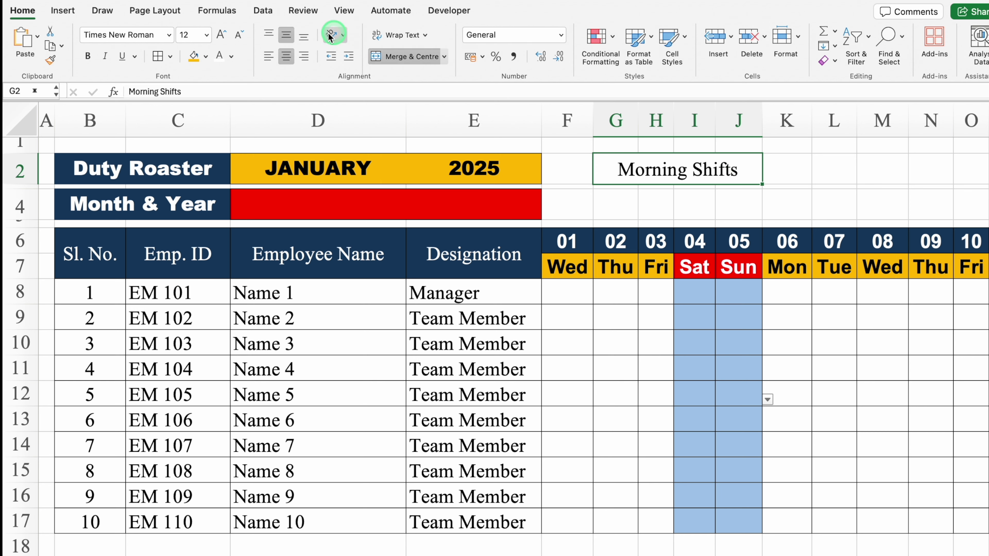
pyautogui.click(174, 37)
pyautogui.moveTo(259, 150)
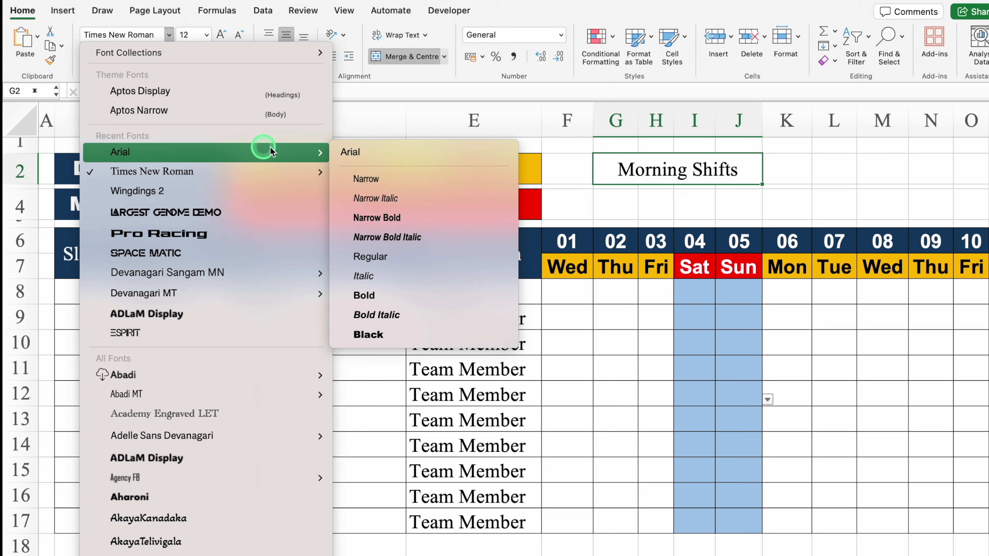
pyautogui.click(390, 296)
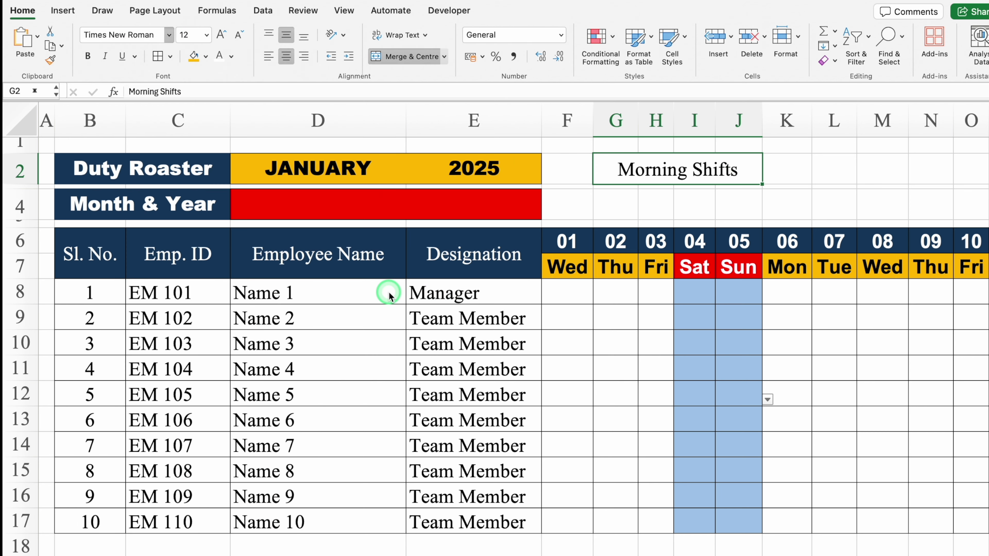
# Enter the shift code MS in K2 and centre it horizontally
pyautogui.click(795, 172)
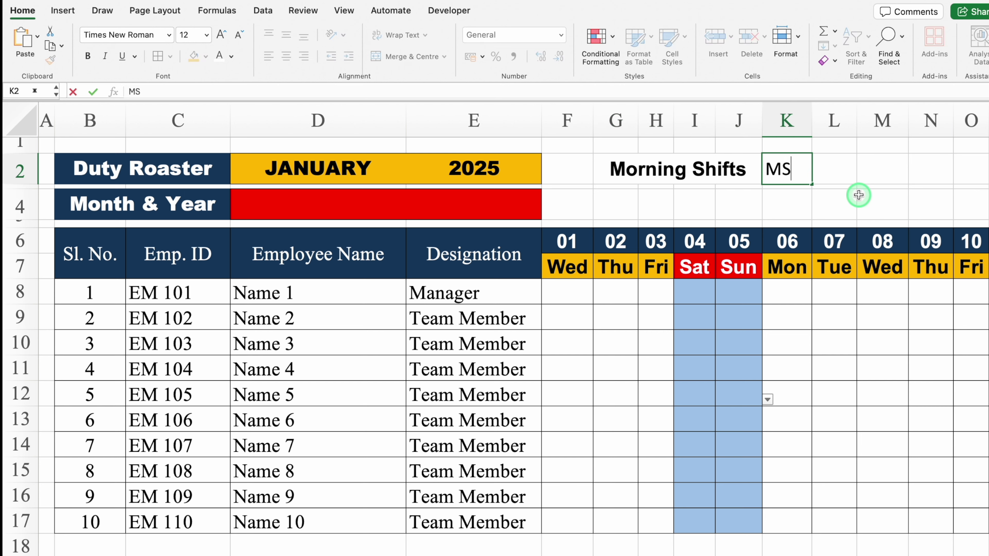
pyautogui.press('Return')
pyautogui.press('Up')
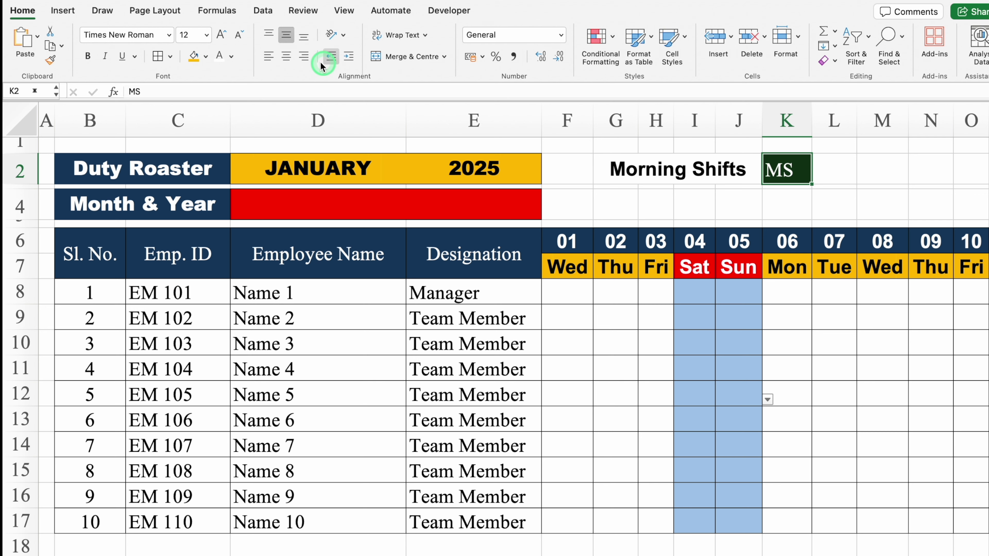
pyautogui.click(286, 56)
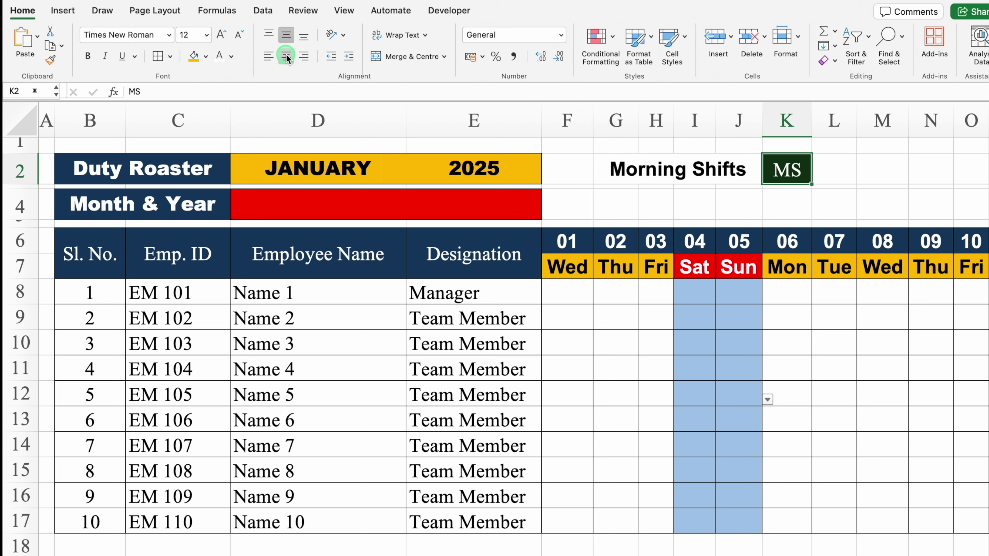
# Clear the conditional formatting rules from rows 2 to 4 only
pyautogui.click(21, 171)
pyautogui.moveTo(22, 173); pyautogui.dragTo(23, 201)
pyautogui.click(31, 39)
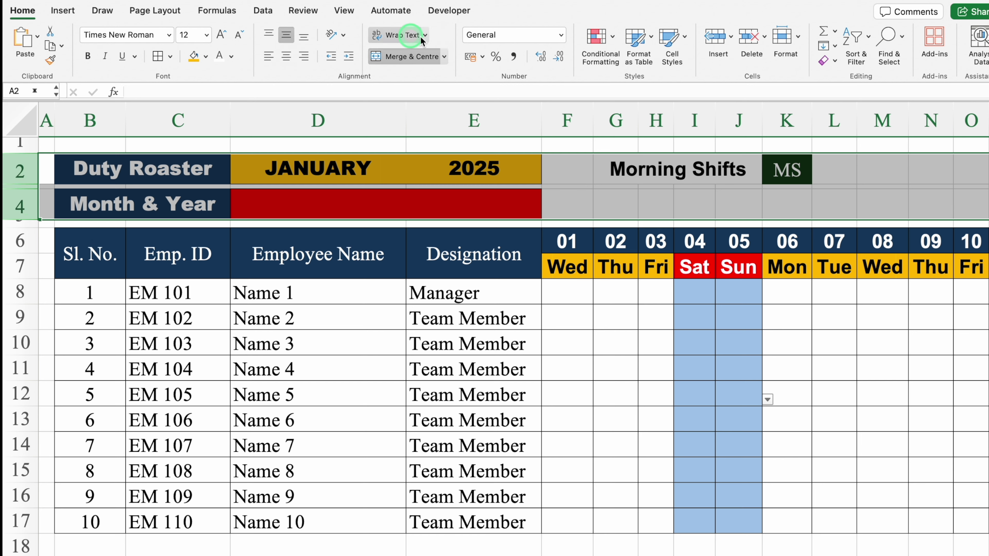
pyautogui.click(597, 39)
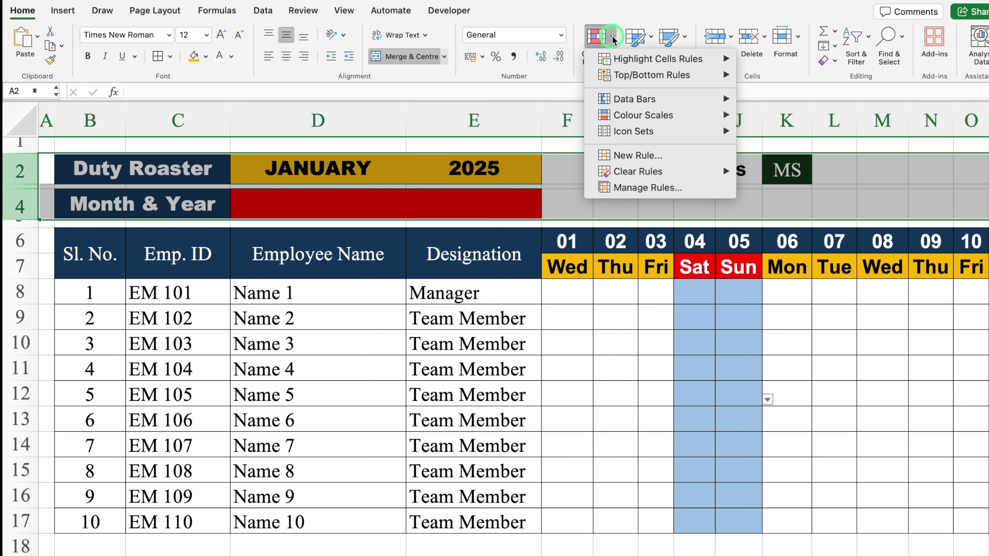
pyautogui.click(662, 172)
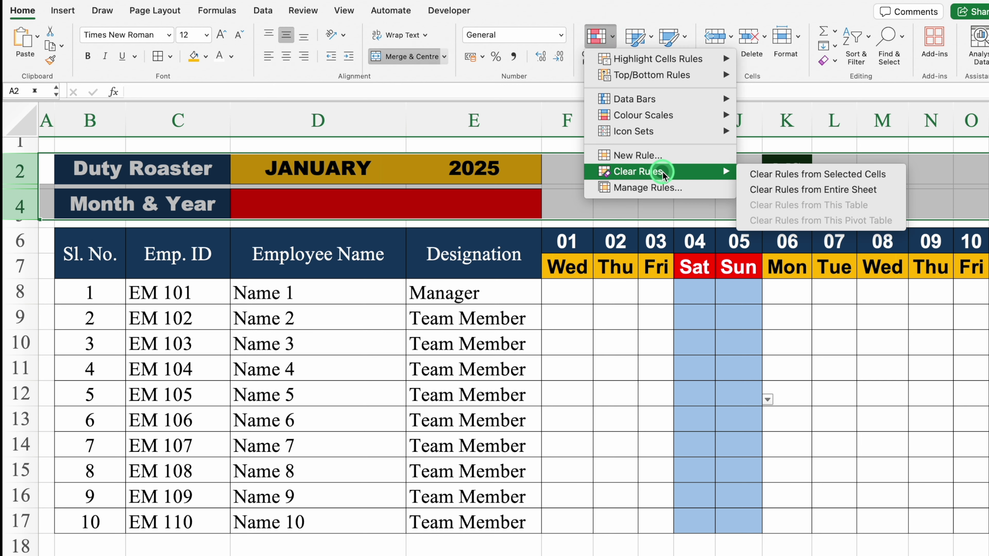
pyautogui.click(799, 177)
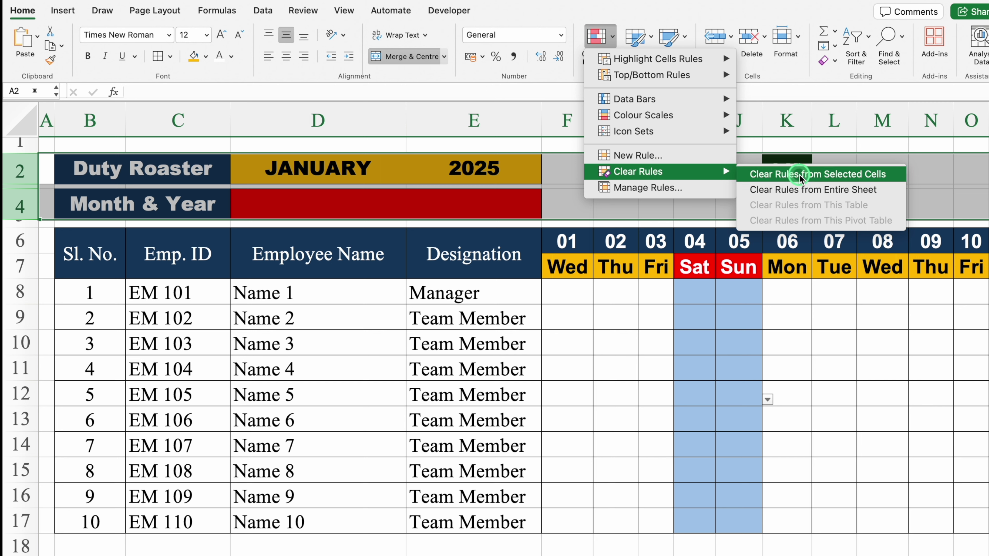
pyautogui.click(799, 176)
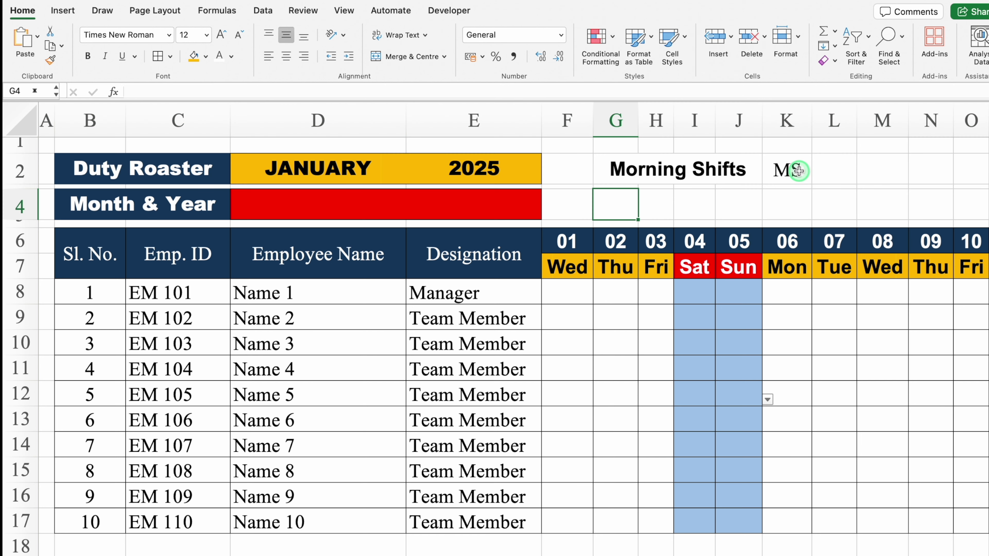
pyautogui.click(798, 170)
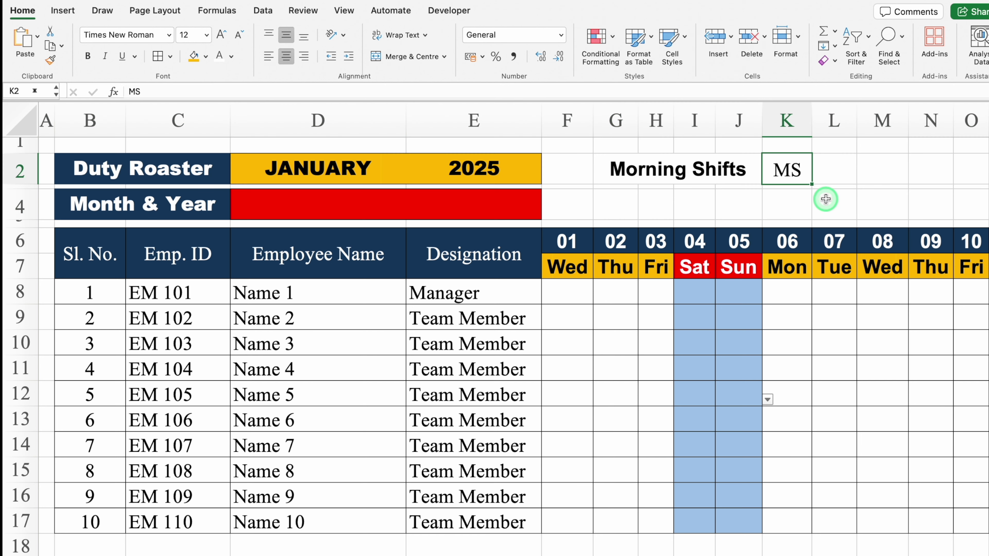
# Merge and centre cells L2:M2 beside the MS code
pyautogui.click(828, 171)
pyautogui.moveTo(829, 171); pyautogui.dragTo(876, 170)
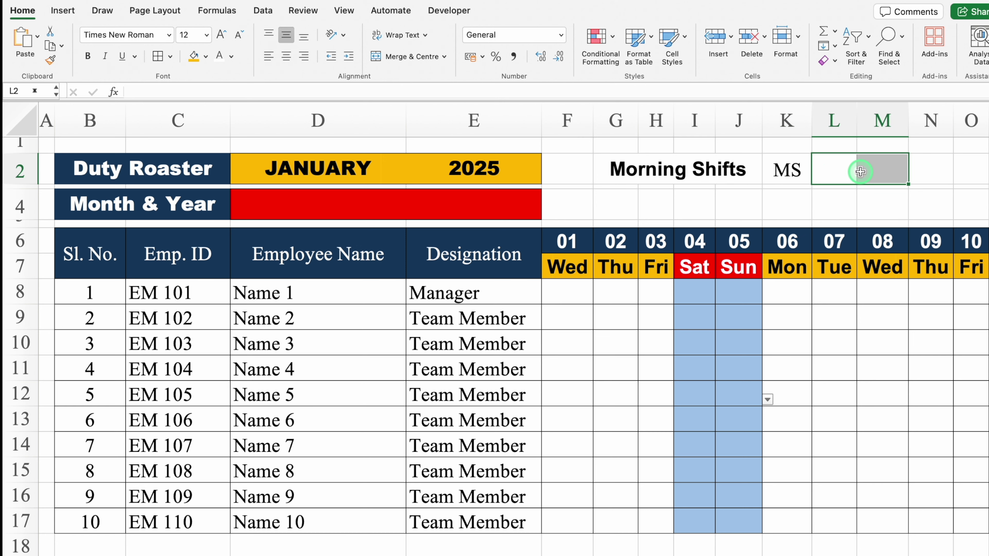
pyautogui.click(412, 60)
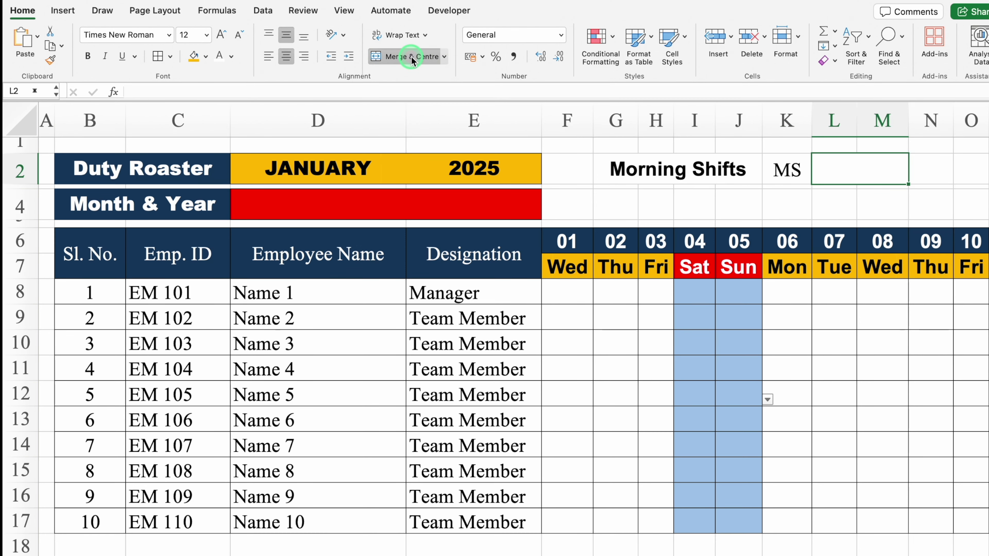
pyautogui.hscroll(5, 692, 272)
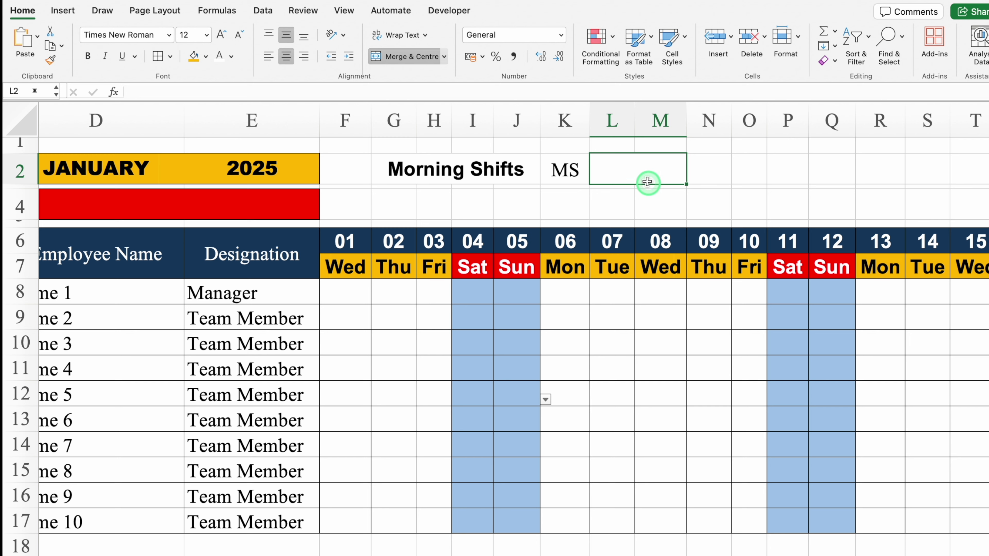
# Assign shift MS to the first employee in F8 and shift ES to the last employee in F17
pyautogui.click(351, 290)
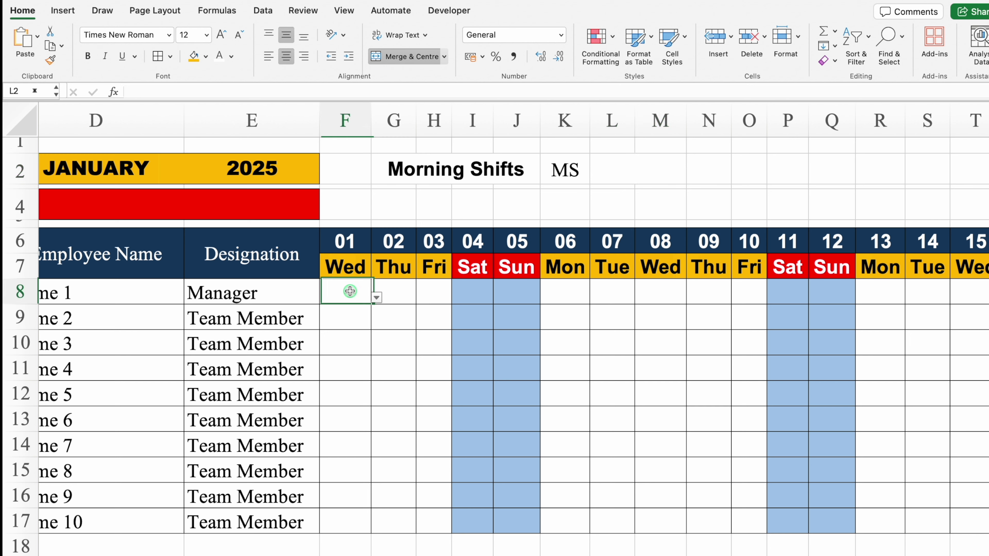
pyautogui.click(376, 297)
pyautogui.click(332, 312)
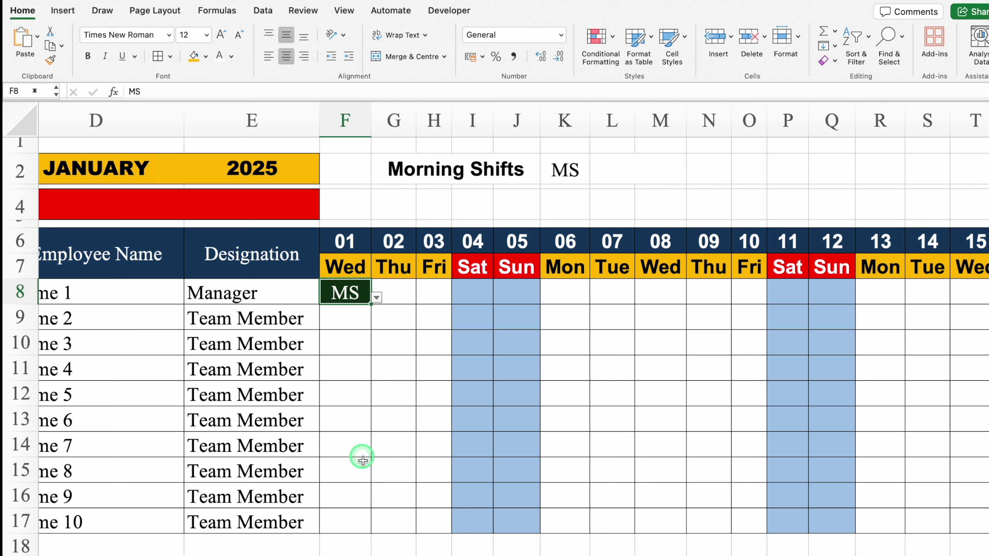
pyautogui.click(348, 521)
pyautogui.click(377, 526)
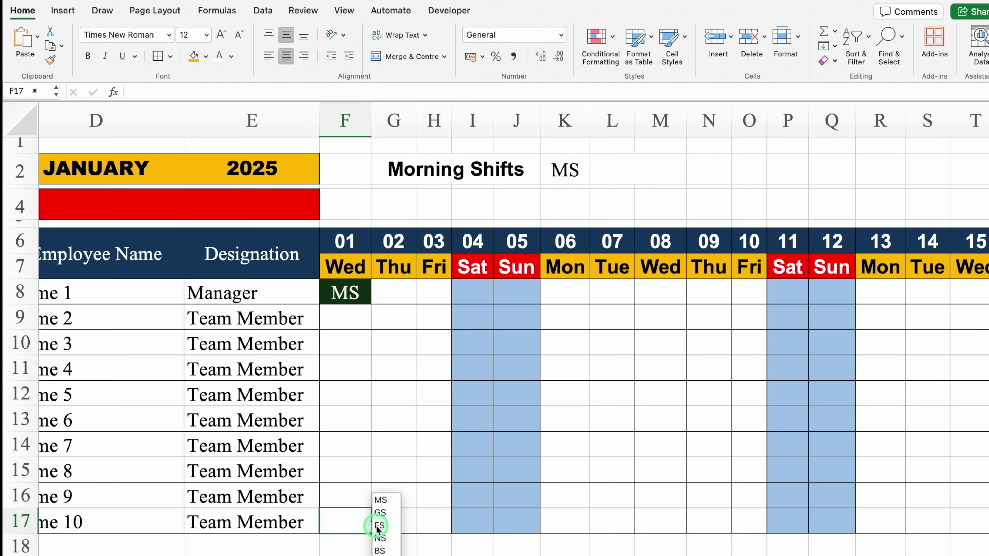
pyautogui.click(385, 527)
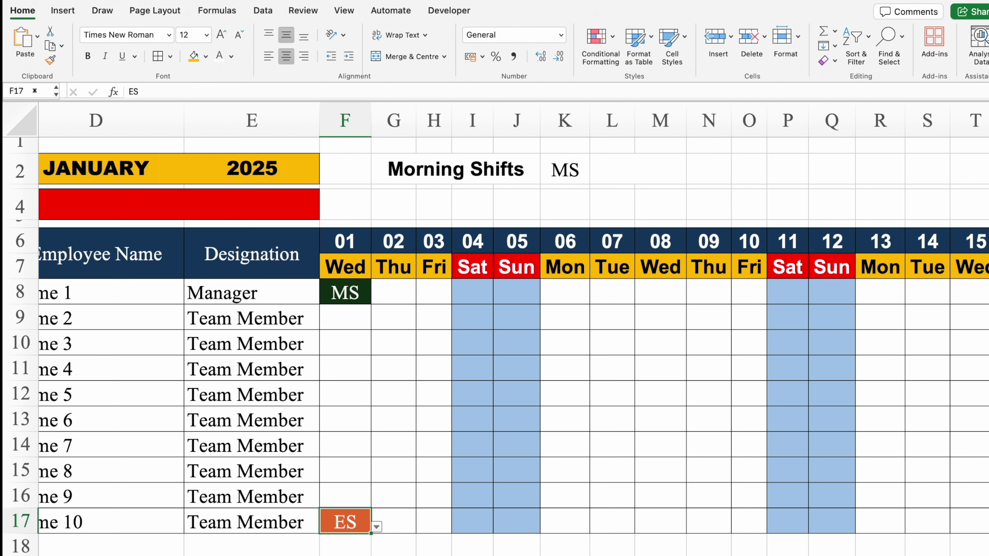
# Assign shift MS in AJ8 and shift BS in AJ17 for day 31
pyautogui.hscroll(15, 475, 546)
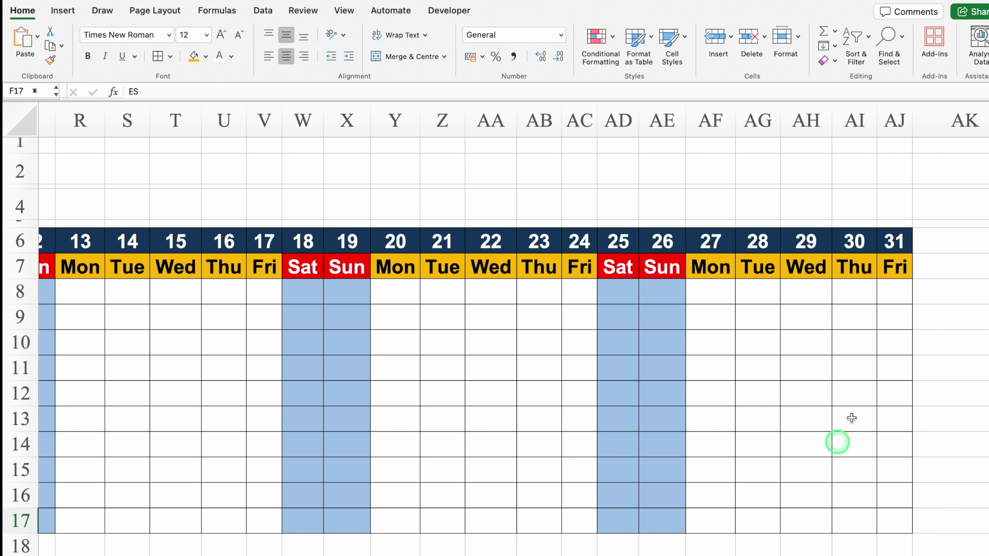
pyautogui.click(903, 292)
pyautogui.click(917, 297)
pyautogui.click(886, 317)
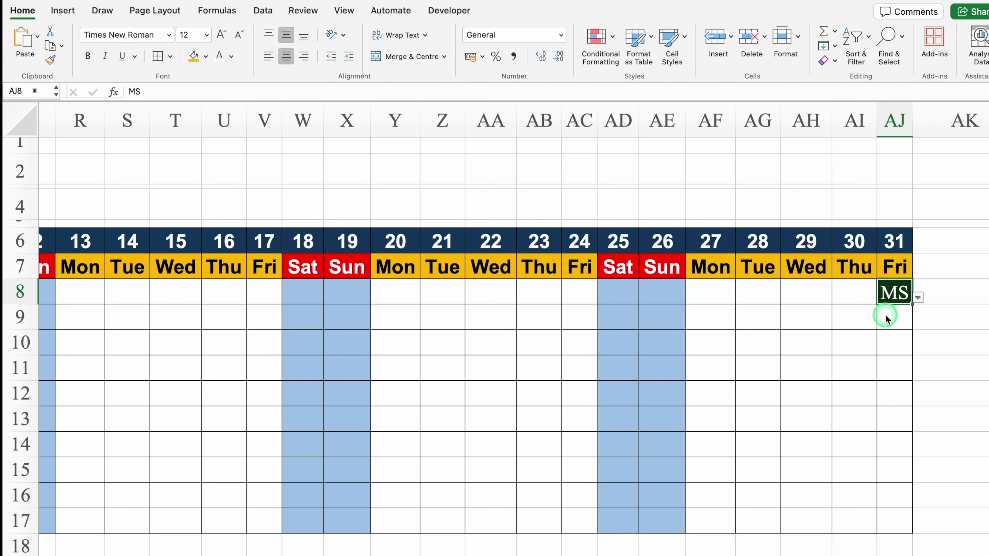
pyautogui.click(907, 521)
pyautogui.click(917, 527)
pyautogui.click(894, 523)
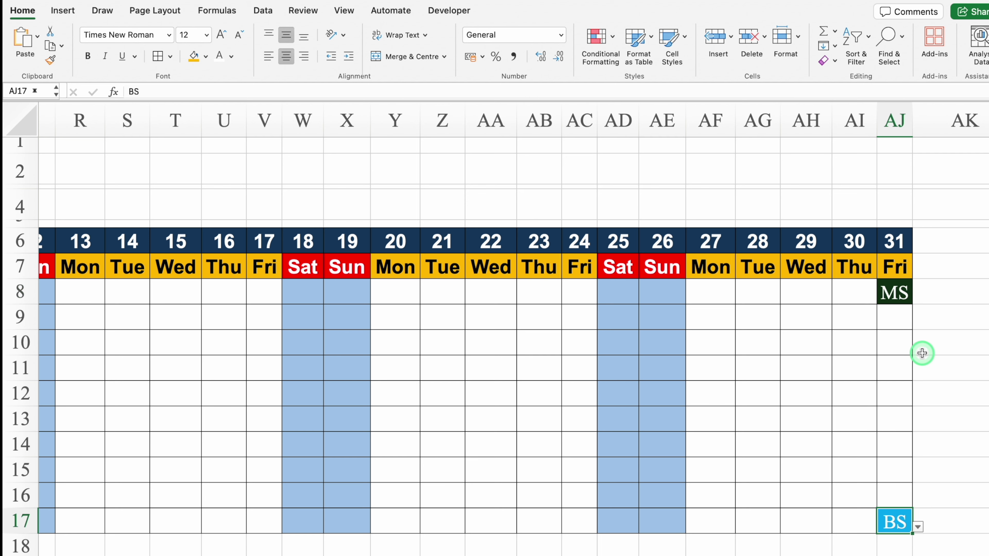
# Enter the formula =COUNTIF($F$8:$AJ$17,"MS") in merged cell L2 to count the morning shifts
pyautogui.hscroll(-8, 742, 543)
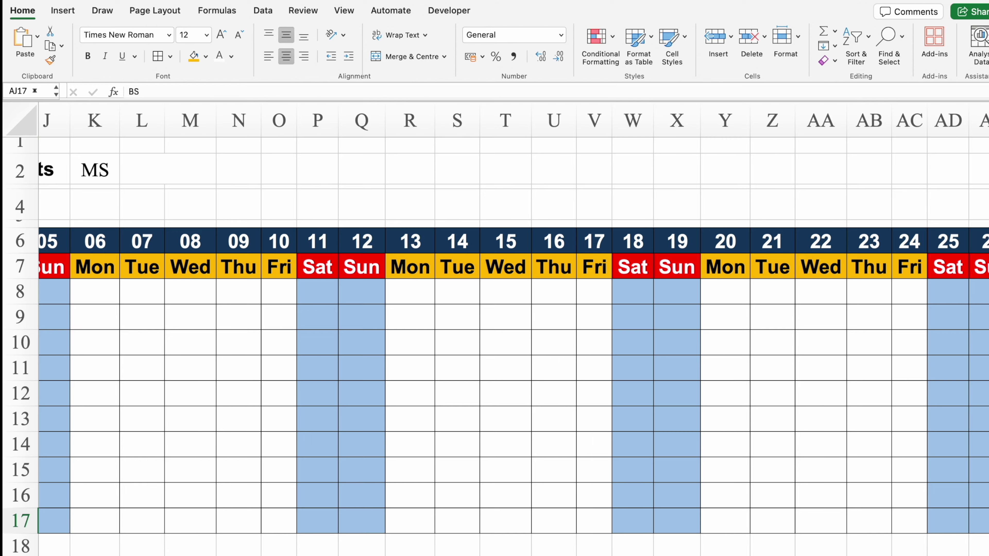
pyautogui.hscroll(-8, 579, 435)
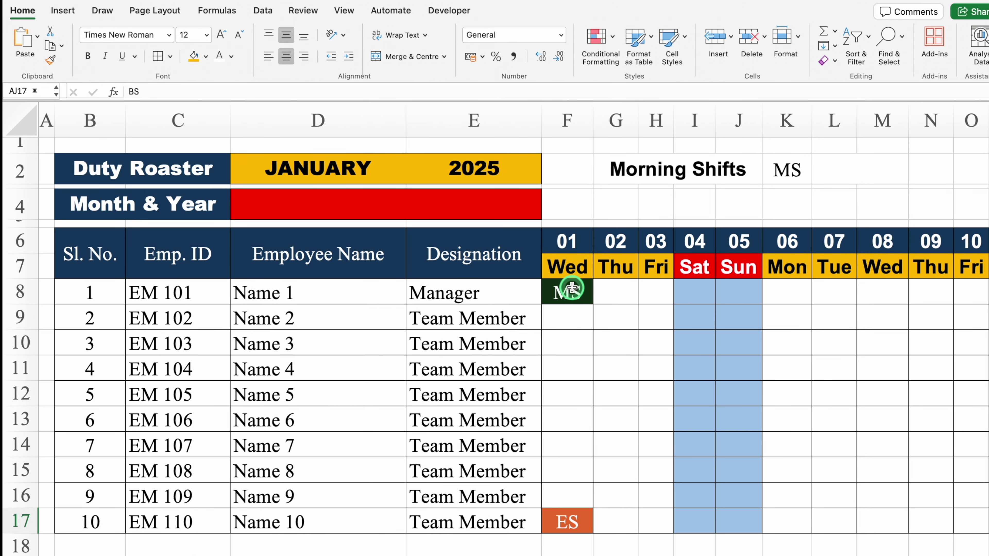
pyautogui.click(571, 289)
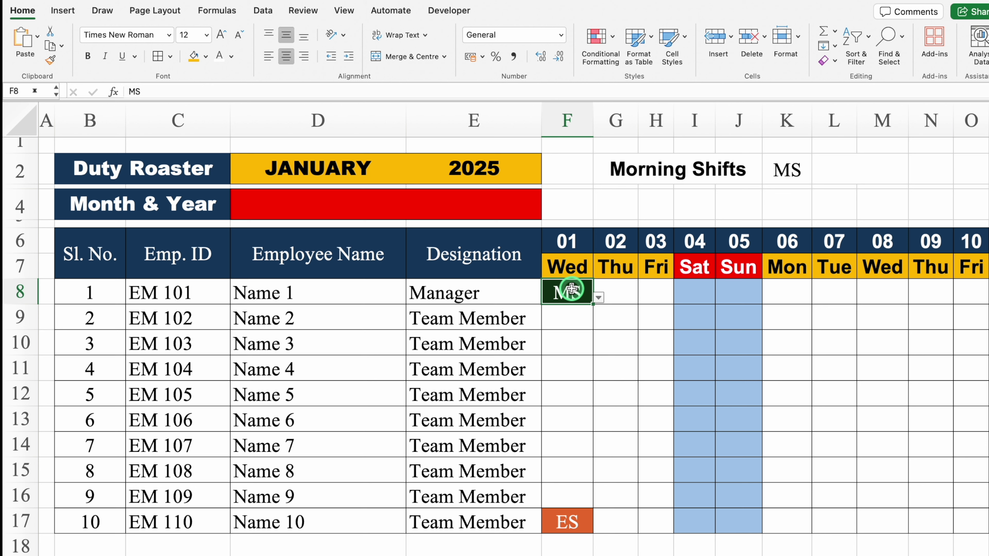
pyautogui.click(873, 164)
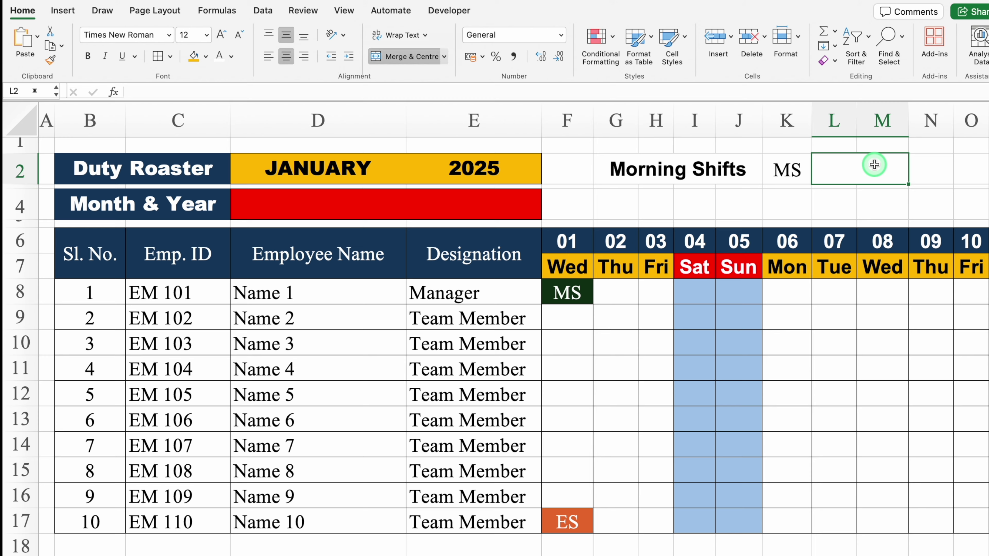
pyautogui.hscroll(3, 874, 165)
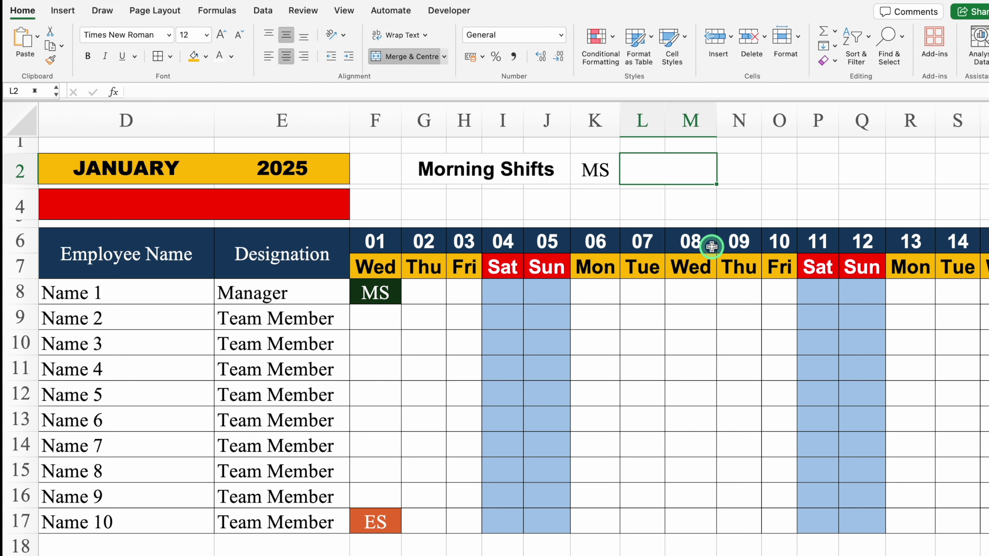
pyautogui.write('=cou')
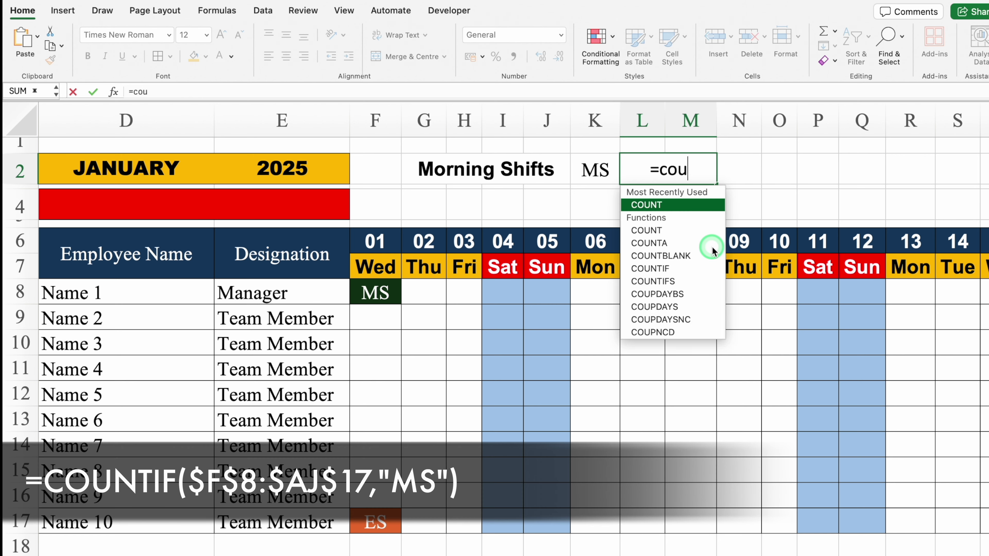
pyautogui.write('ntif')
pyautogui.doubleClick(672, 205)
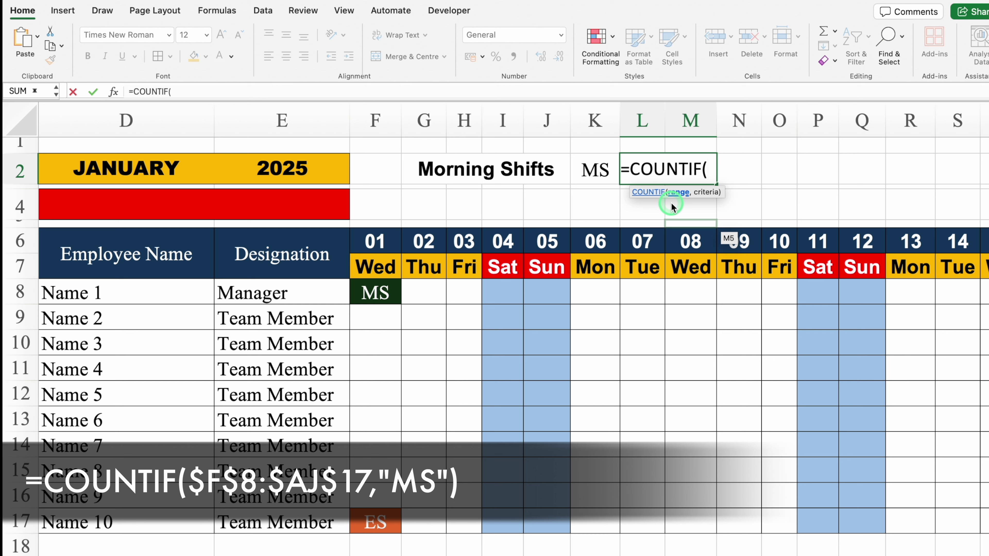
pyautogui.click(381, 292)
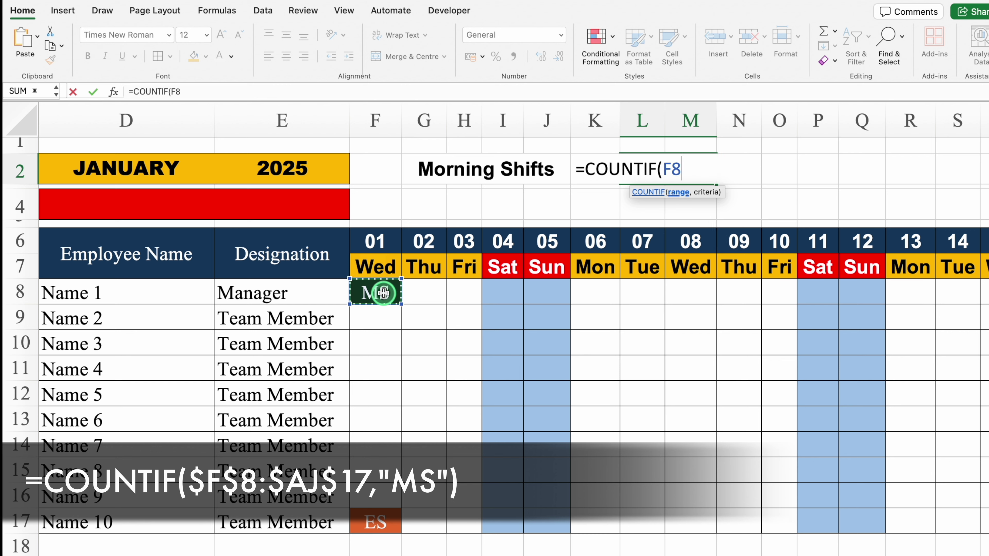
pyautogui.hotkey('ctrl', 'shift', 'Down')
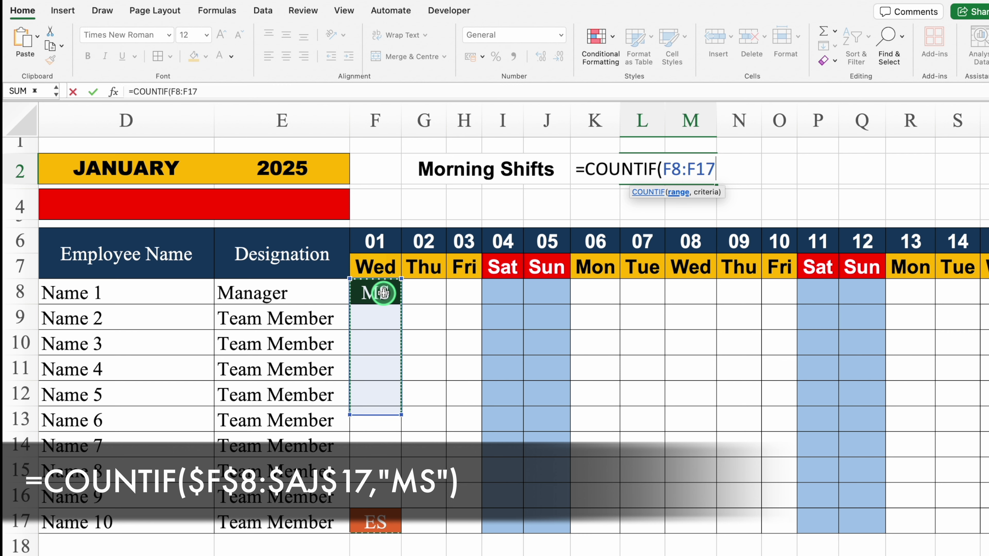
pyautogui.hotkey('ctrl', 'shift', 'Right')
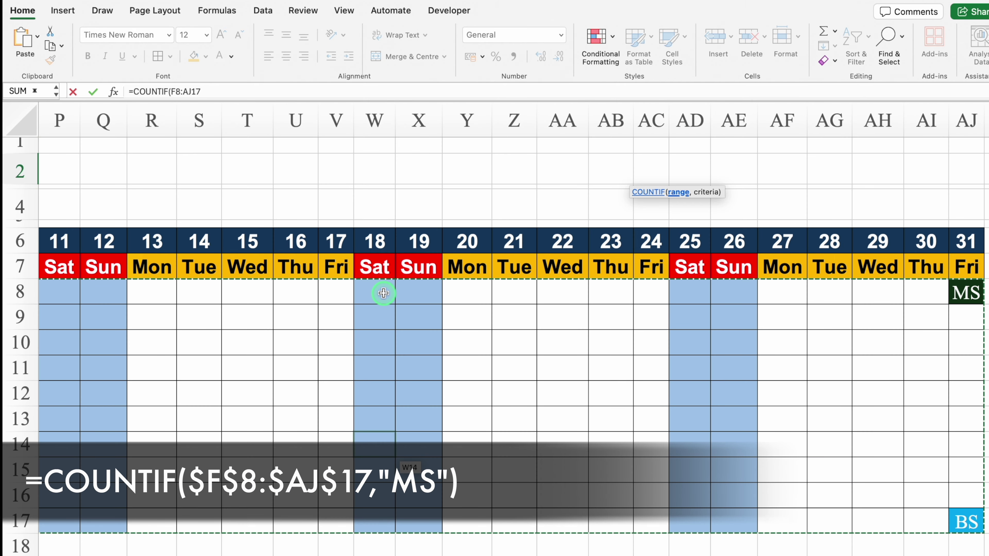
pyautogui.press('F4')
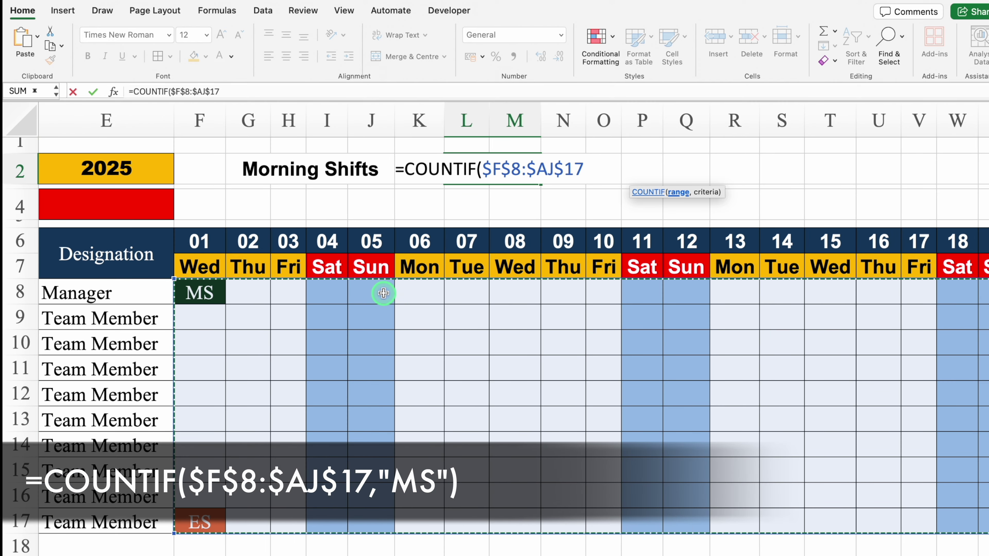
pyautogui.write(',"MS')
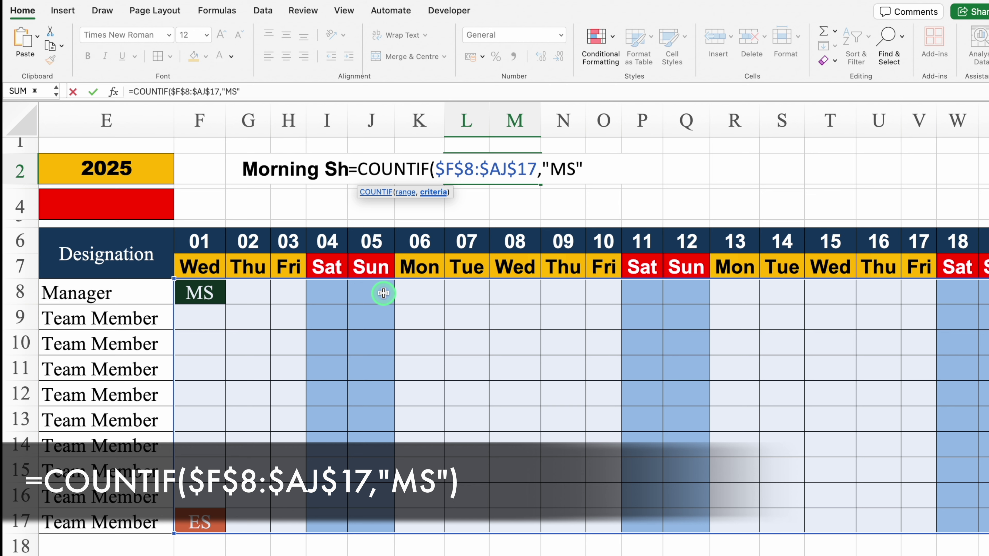
pyautogui.write('")')
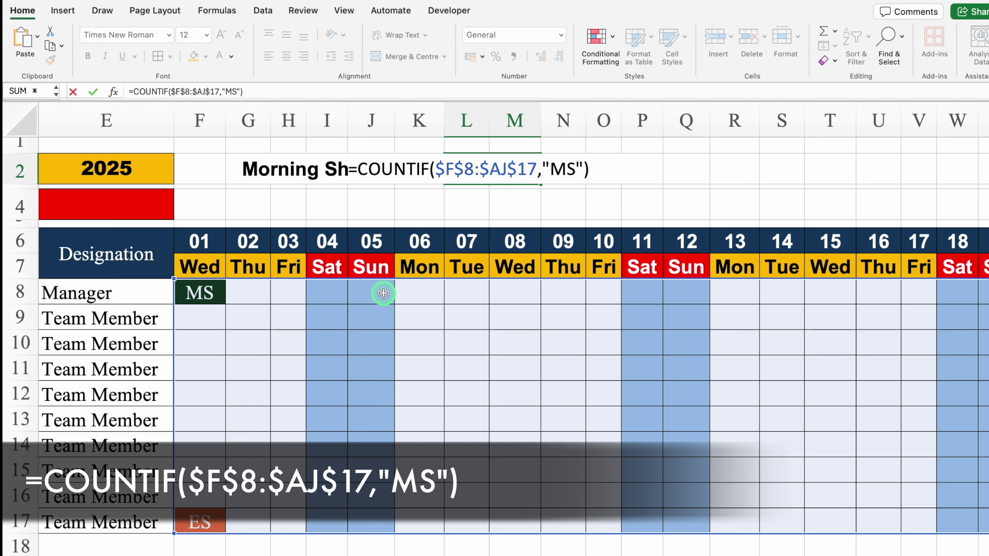
pyautogui.press('Return')
# Replace the "MS" criterion in the L2 formula with a reference to K2, giving =COUNTIF($F$8:$AJ$17,K2)
pyautogui.click(493, 167)
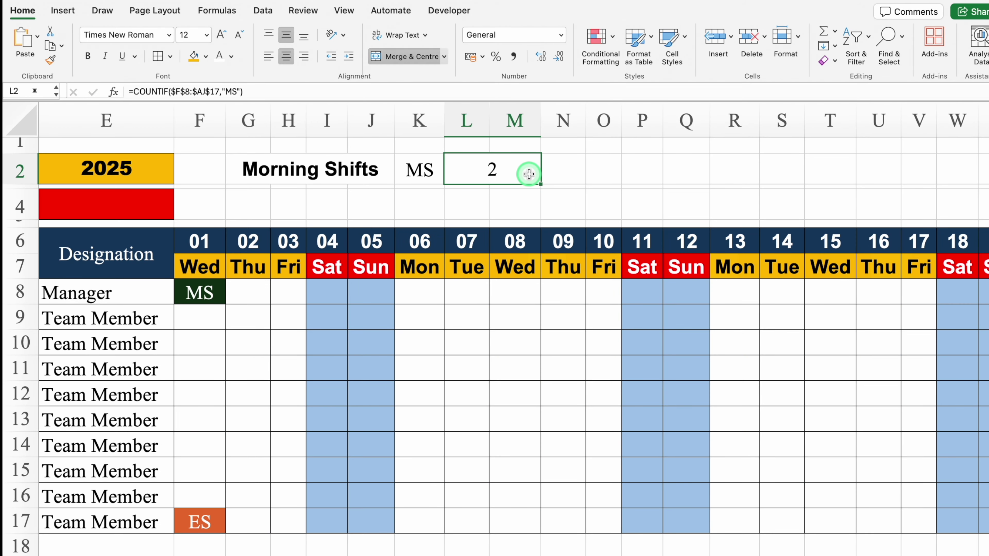
pyautogui.click(241, 92)
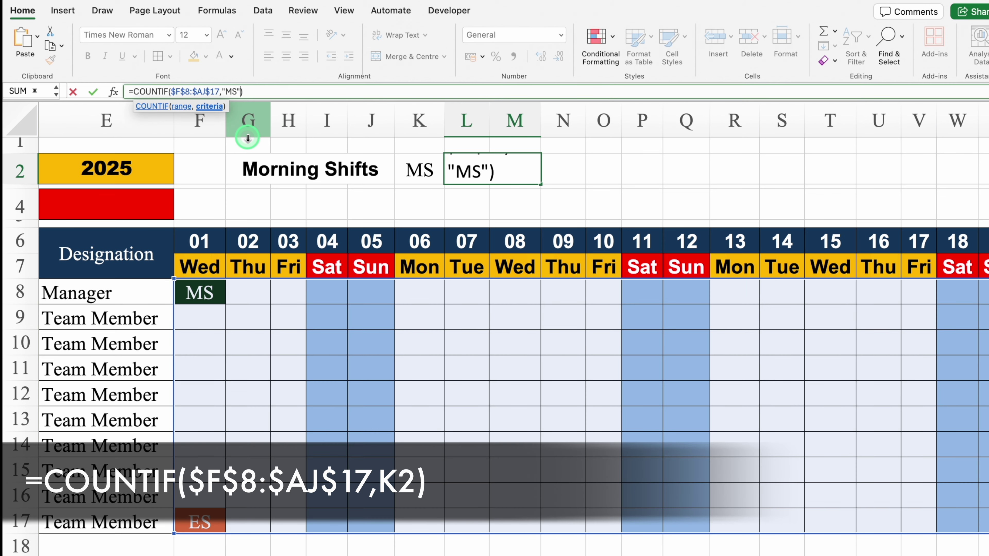
pyautogui.press('BackSpace')
pyautogui.press('BackSpace')
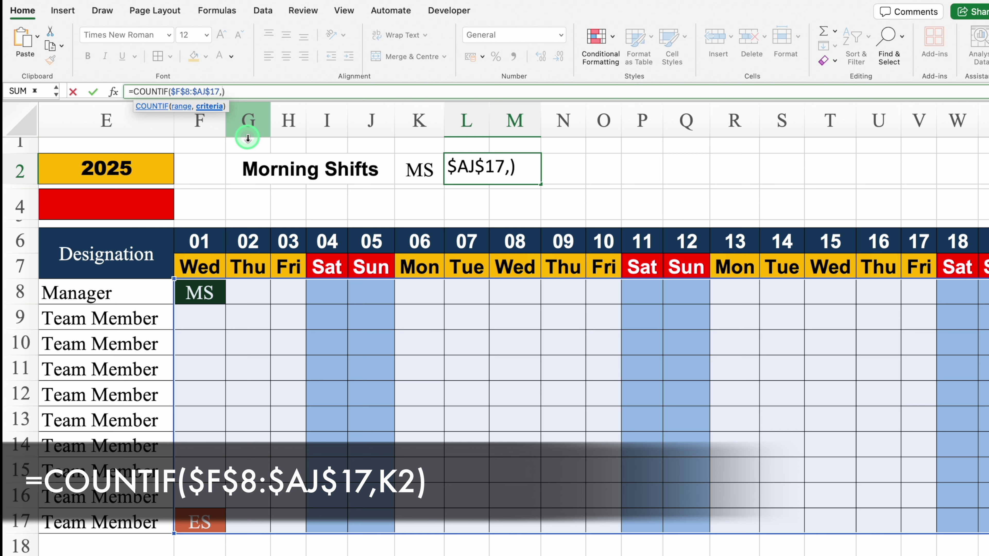
pyautogui.click(418, 168)
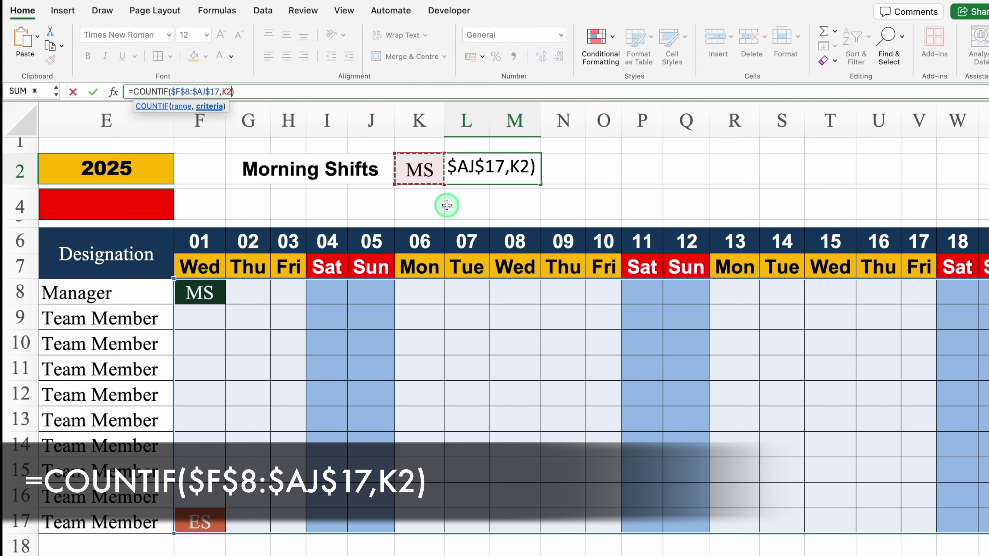
pyautogui.press('Return')
# Give the count cell L2 and the "Morning Shifts" label in G2 a dark green fill with white text
pyautogui.click(457, 167)
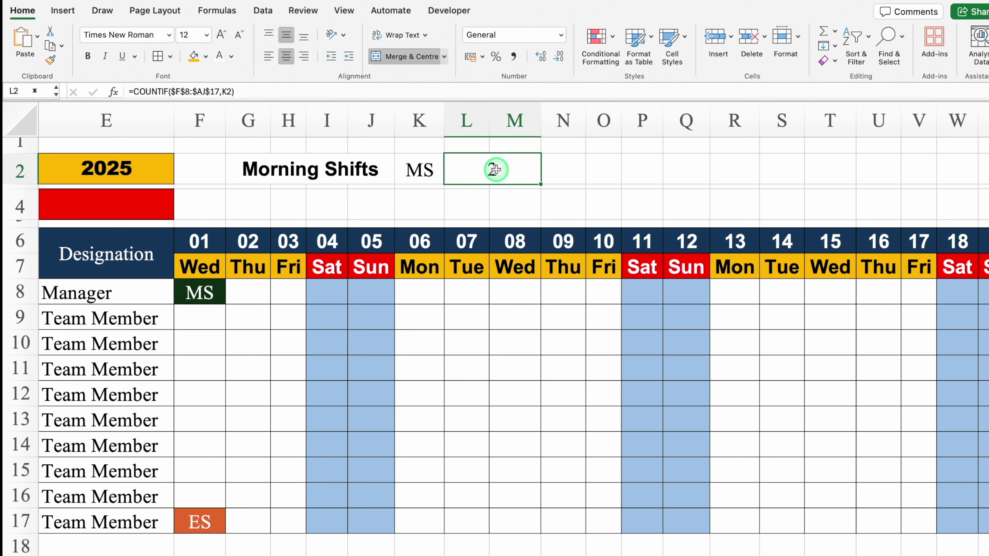
pyautogui.click(205, 57)
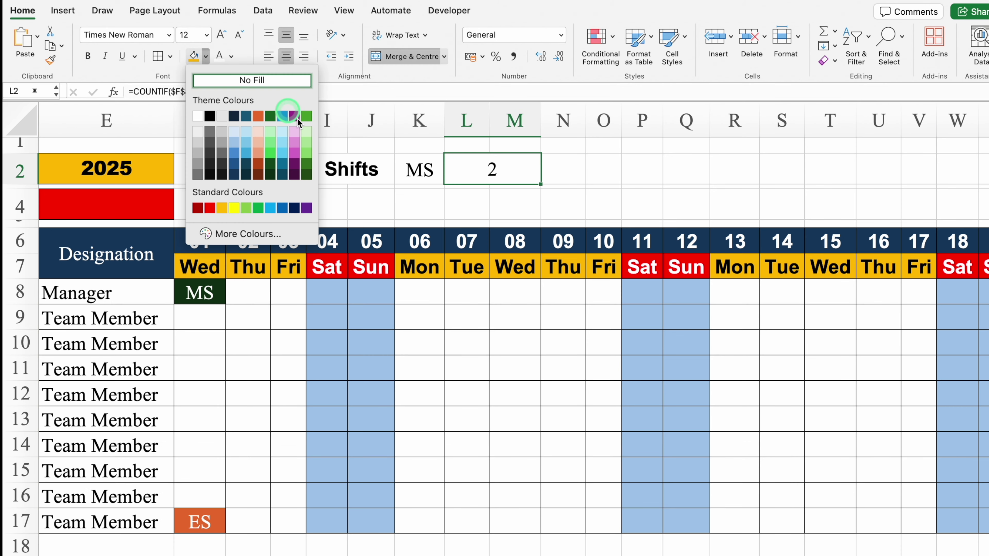
pyautogui.click(273, 176)
pyautogui.click(219, 57)
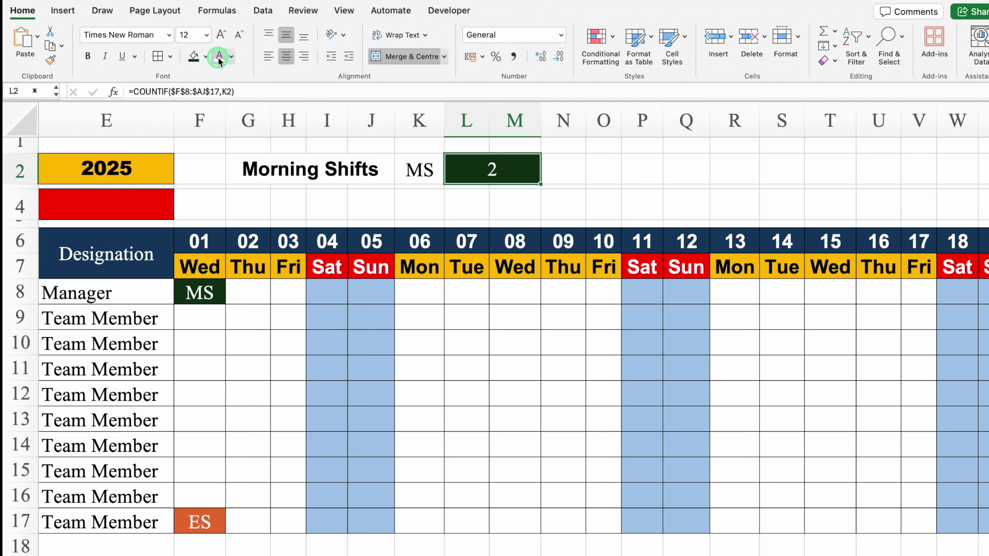
pyautogui.click(325, 168)
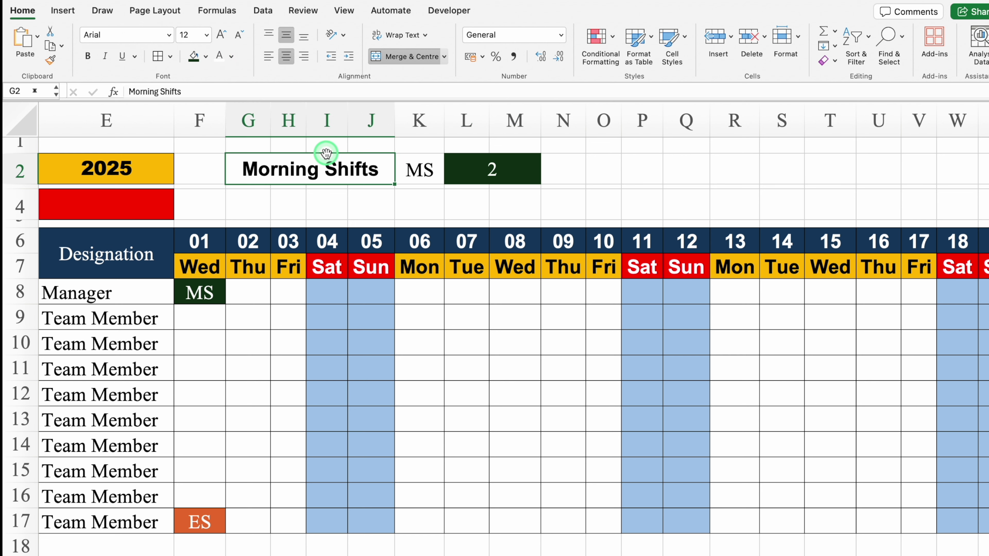
pyautogui.click(194, 58)
pyautogui.click(219, 57)
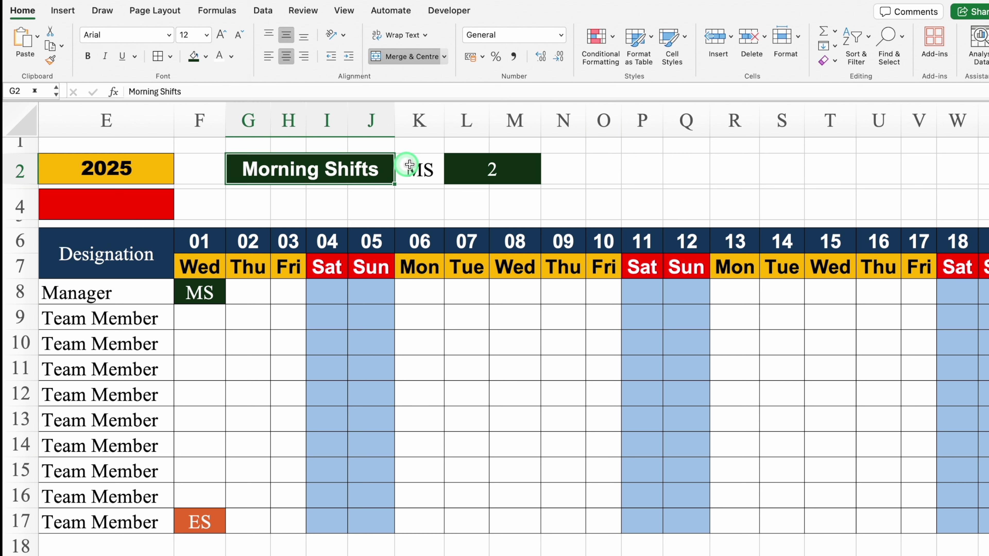
# Set the MS code in K2 to a dark green font and apply borders to the G2:M2 block
pyautogui.click(433, 165)
pyautogui.click(231, 56)
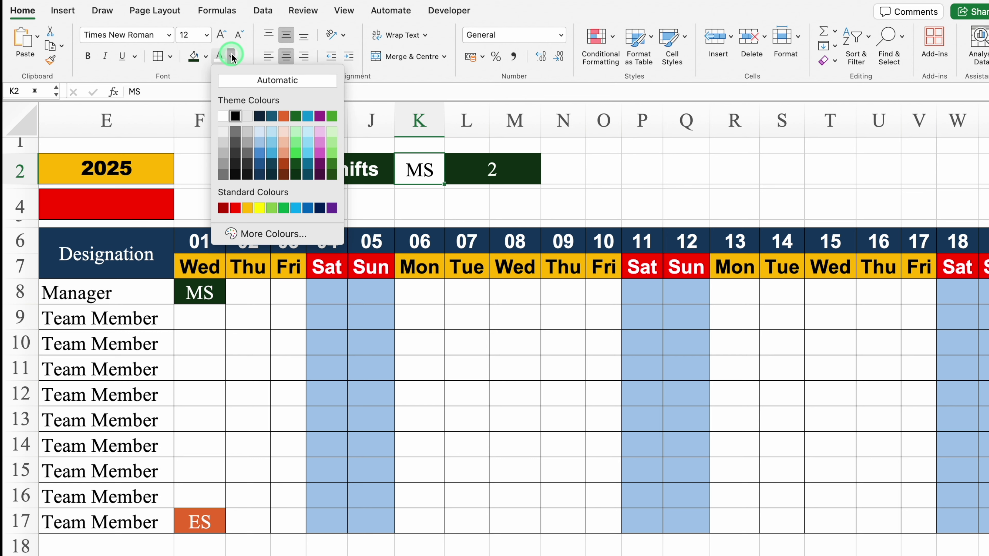
pyautogui.click(295, 155)
pyautogui.click(295, 177)
pyautogui.moveTo(376, 169); pyautogui.dragTo(476, 169)
pyautogui.click(158, 59)
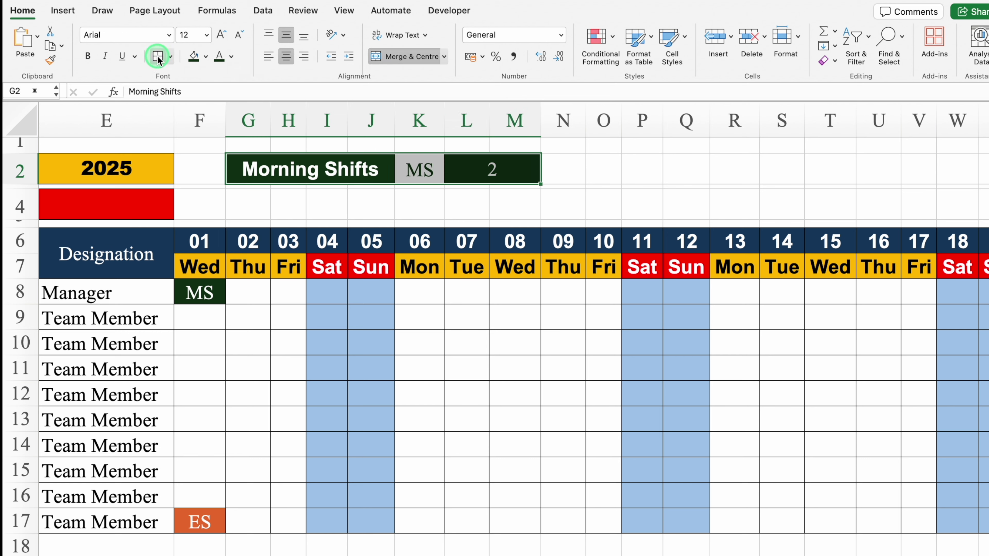
pyautogui.click(613, 178)
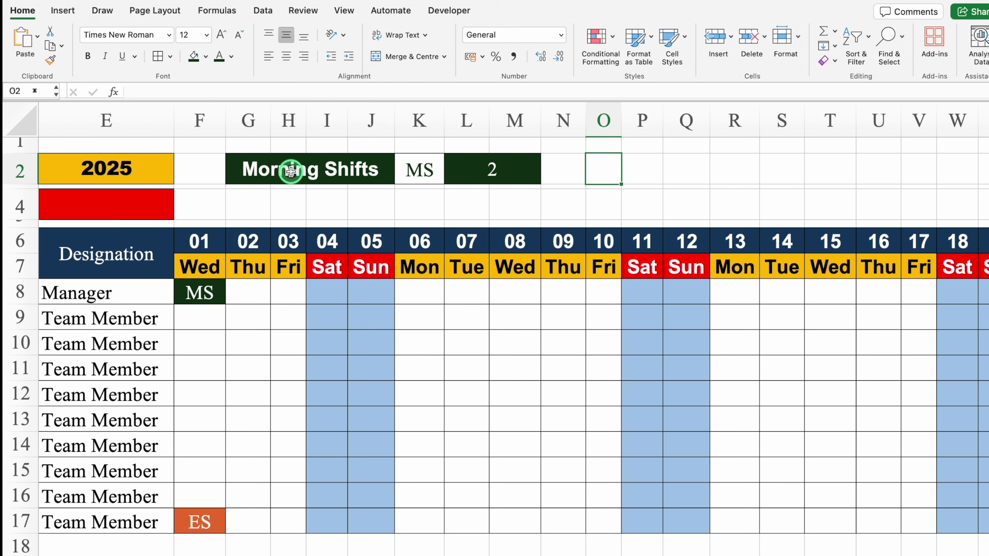
# Copy the Morning Shifts block G2:M2 and paste it into row 4 starting at G4
pyautogui.moveTo(291, 171); pyautogui.dragTo(487, 165)
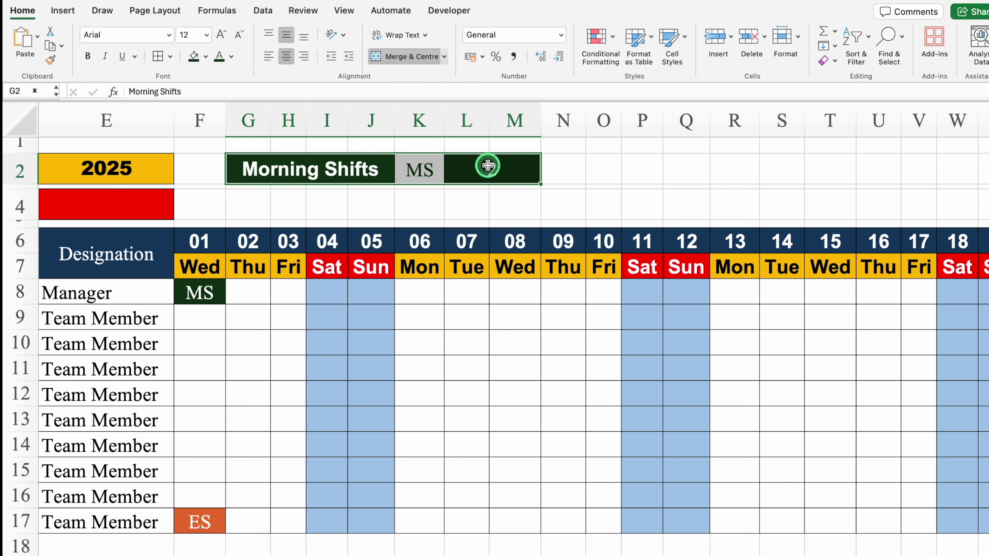
pyautogui.press('super+c')
pyautogui.click(261, 199)
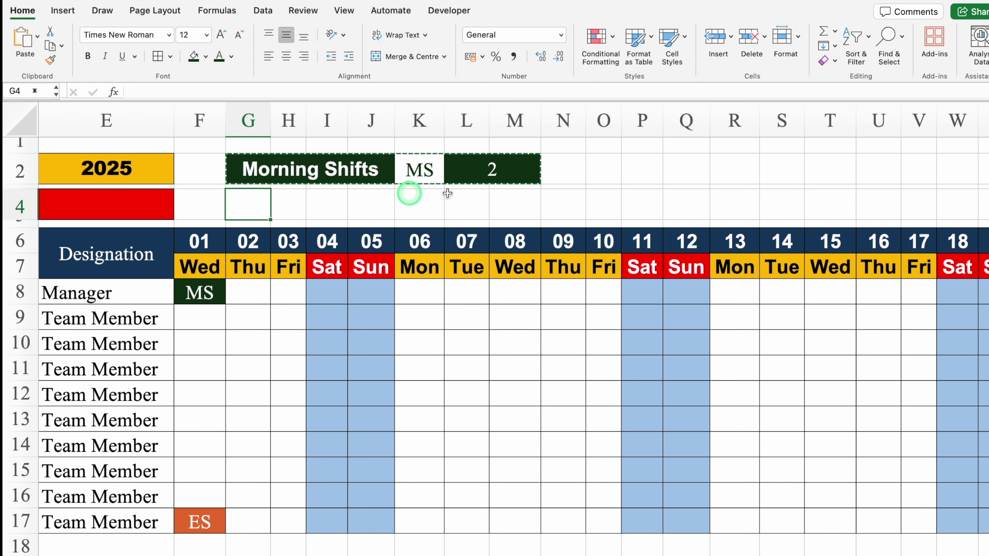
pyautogui.press('super+v')
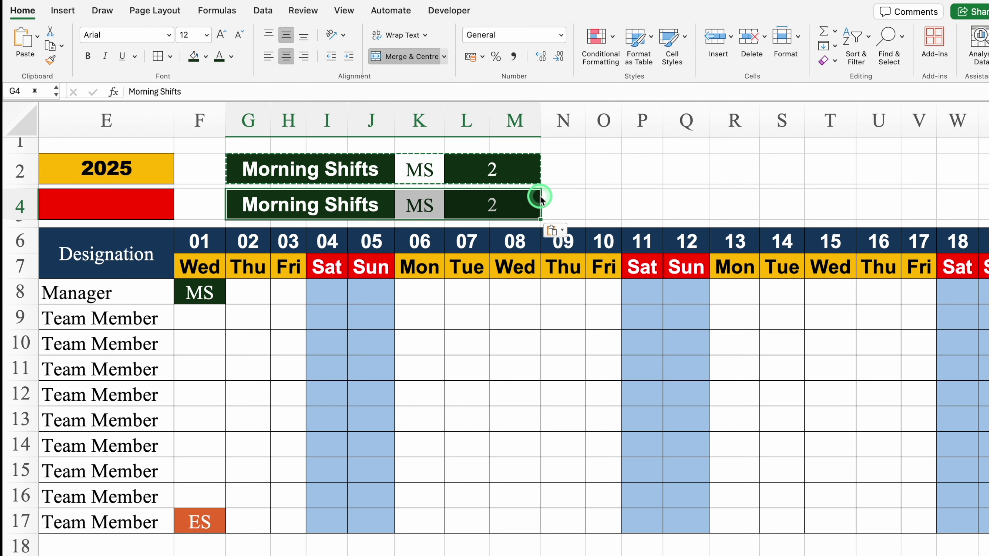
# Rename the pasted label in G4 to "General Shifts" and give it a purple fill
pyautogui.doubleClick(324, 202)
pyautogui.moveTo(310, 203); pyautogui.dragTo(239, 204)
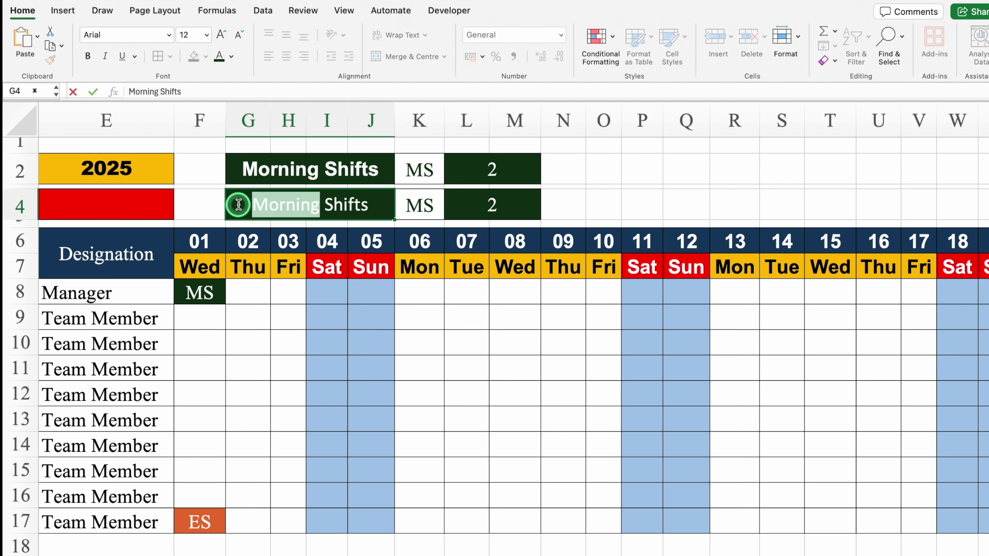
pyautogui.write('General')
pyautogui.press('Return')
pyautogui.click(265, 205)
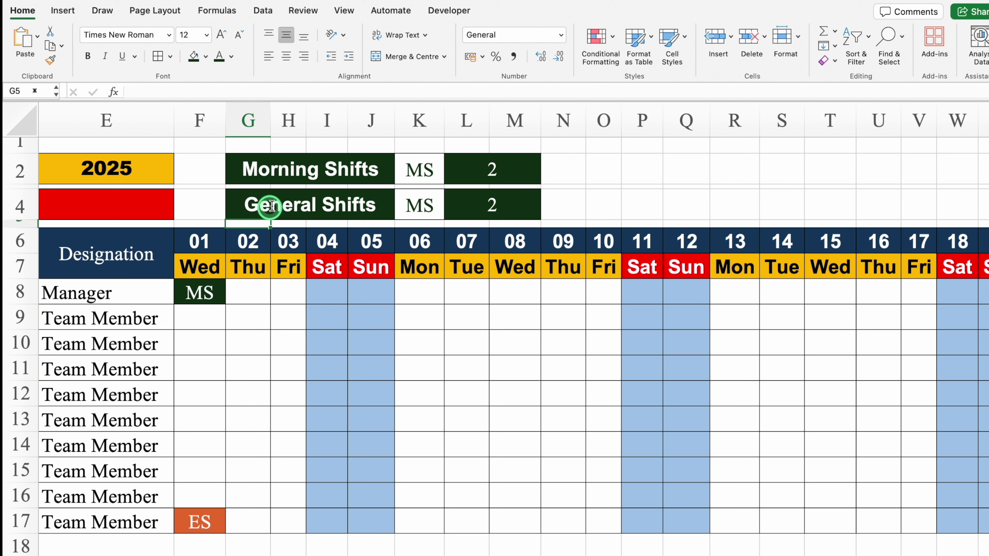
pyautogui.click(206, 56)
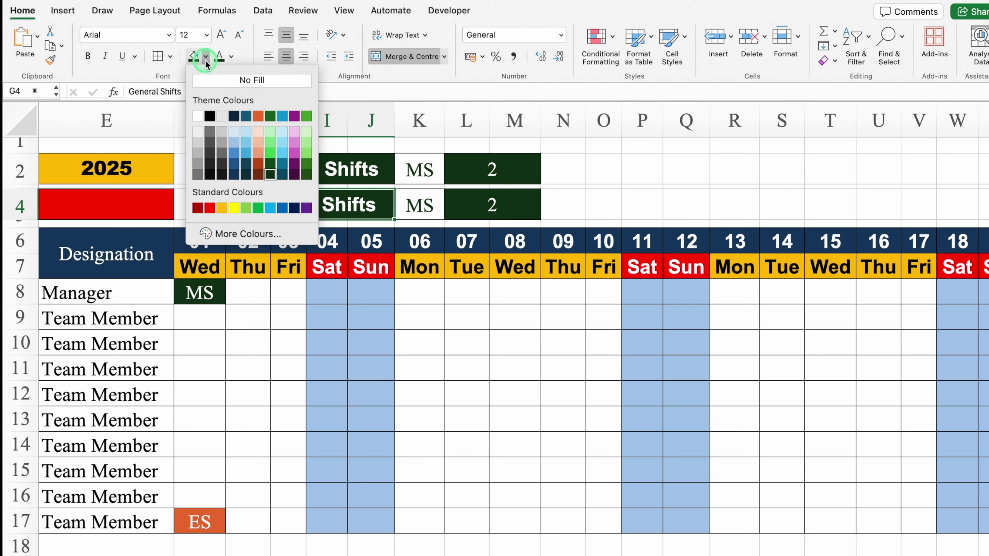
pyautogui.click(306, 207)
# Enter the shift codes GS, ES, NS and BS for day 01 in cells F9 to F12
pyautogui.click(220, 319)
pyautogui.write('GS')
pyautogui.click(210, 338)
pyautogui.write('ES')
pyautogui.click(200, 368)
pyautogui.click(231, 374)
pyautogui.click(195, 427)
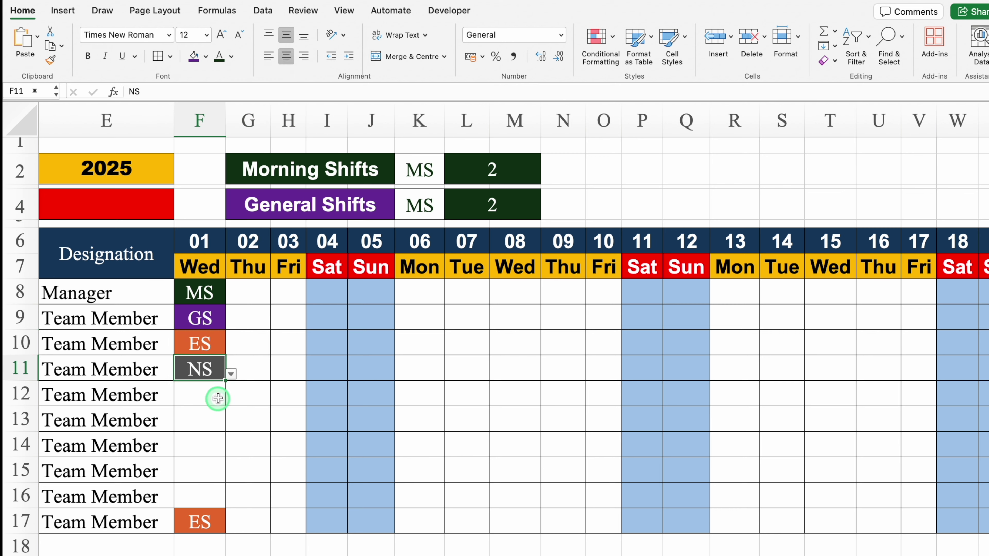
pyautogui.click(213, 397)
pyautogui.click(231, 400)
pyautogui.click(196, 465)
# Enter the codes WO, L and A for day 01 in cells F13 to F15
pyautogui.click(210, 423)
pyautogui.click(230, 425)
pyautogui.click(194, 503)
pyautogui.click(205, 449)
pyautogui.click(231, 451)
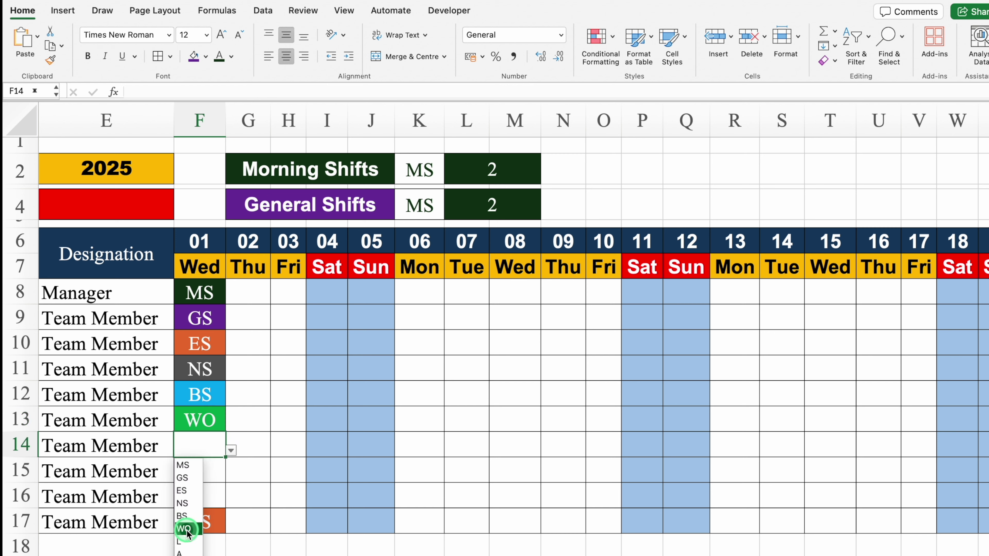
pyautogui.click(189, 542)
pyautogui.click(210, 472)
pyautogui.click(231, 476)
pyautogui.click(188, 555)
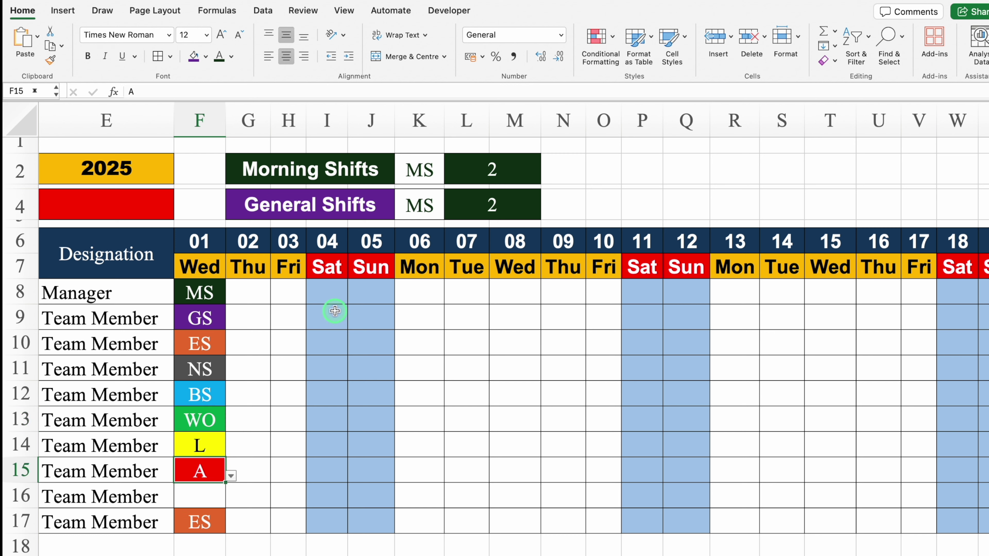
# Make the codes in K2 and K4 bold, with K4 in purple, and give the L4 count cell a purple fill
pyautogui.click(419, 205)
pyautogui.click(231, 56)
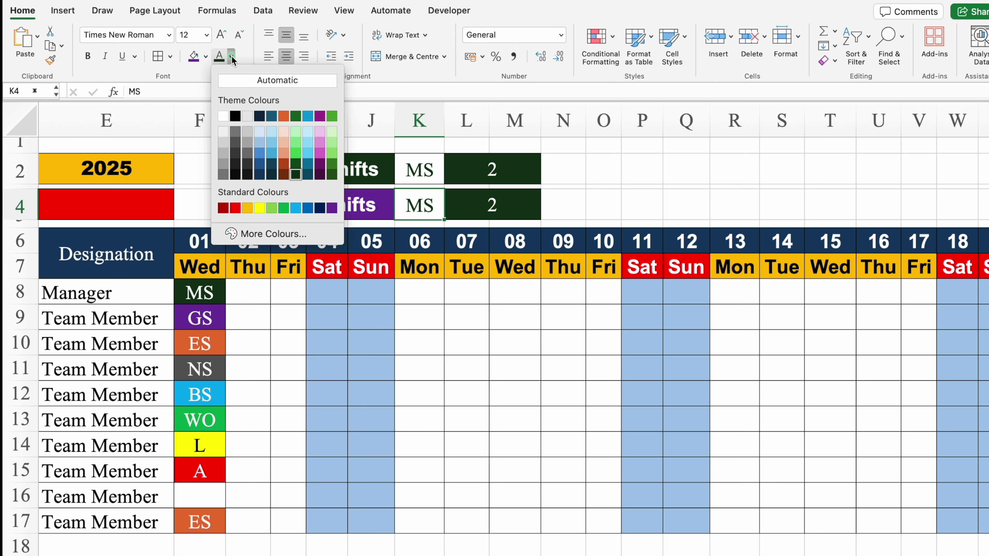
pyautogui.click(332, 208)
pyautogui.click(87, 57)
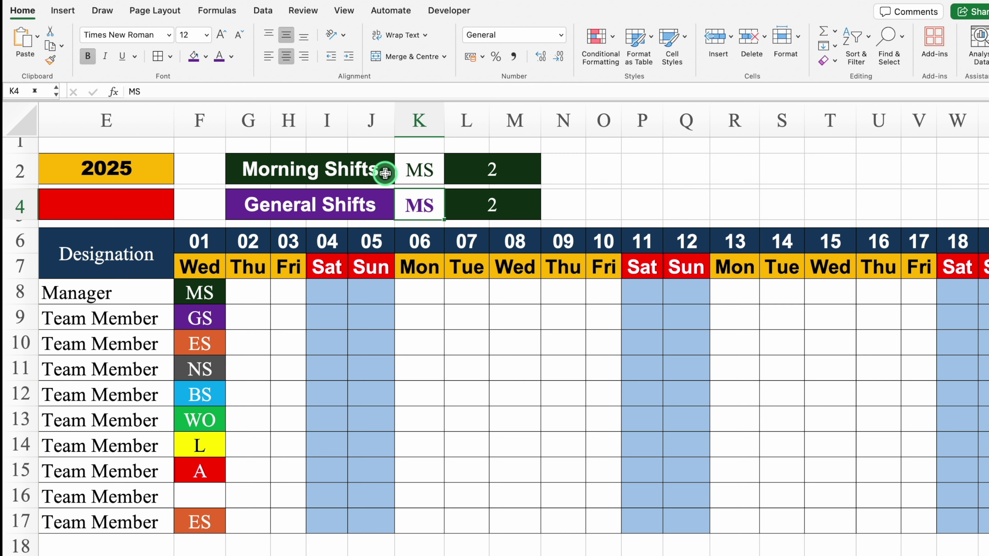
pyautogui.press('Right')
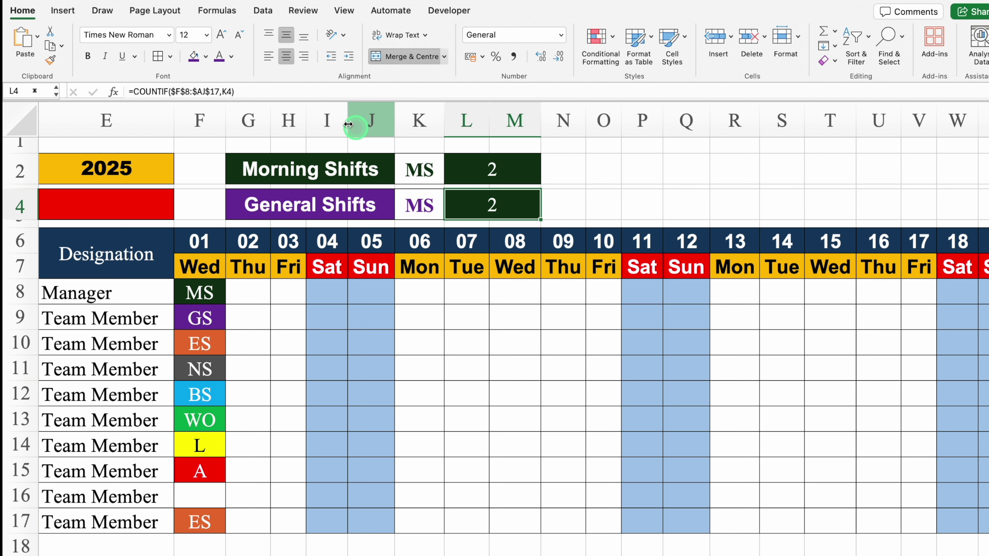
pyautogui.click(193, 56)
pyautogui.click(603, 168)
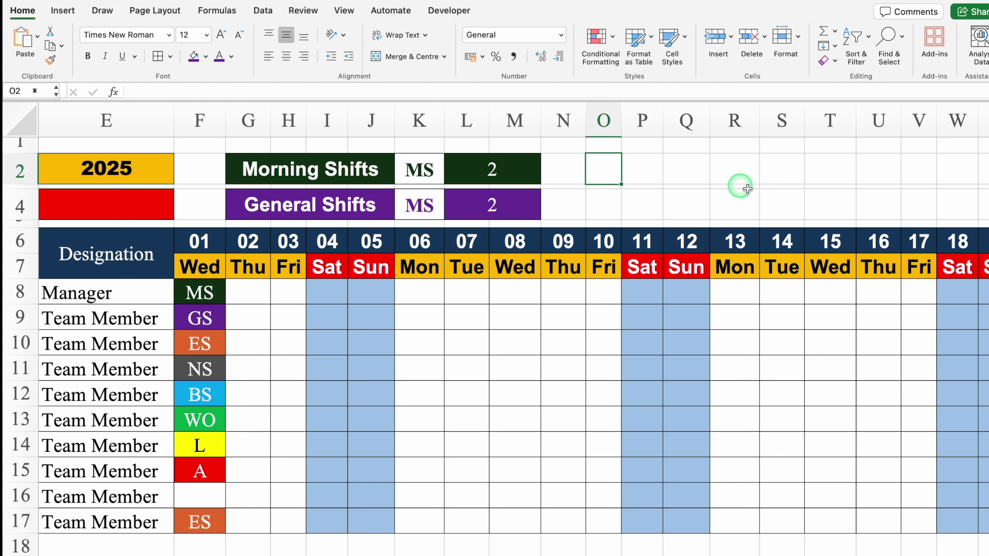
# Check the Morning Shifts count in L2 against the MS entries in F8 and AJ8
pyautogui.click(505, 166)
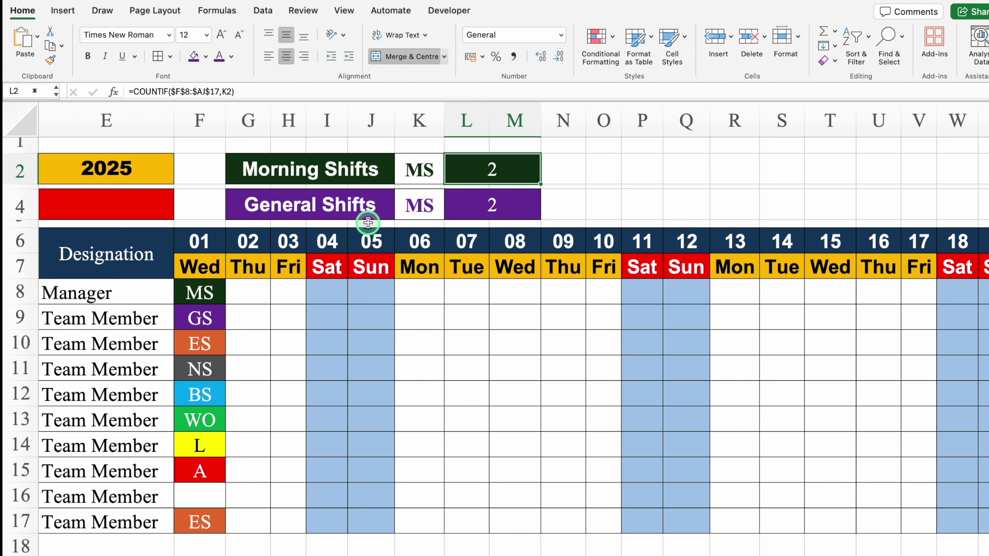
pyautogui.click(205, 290)
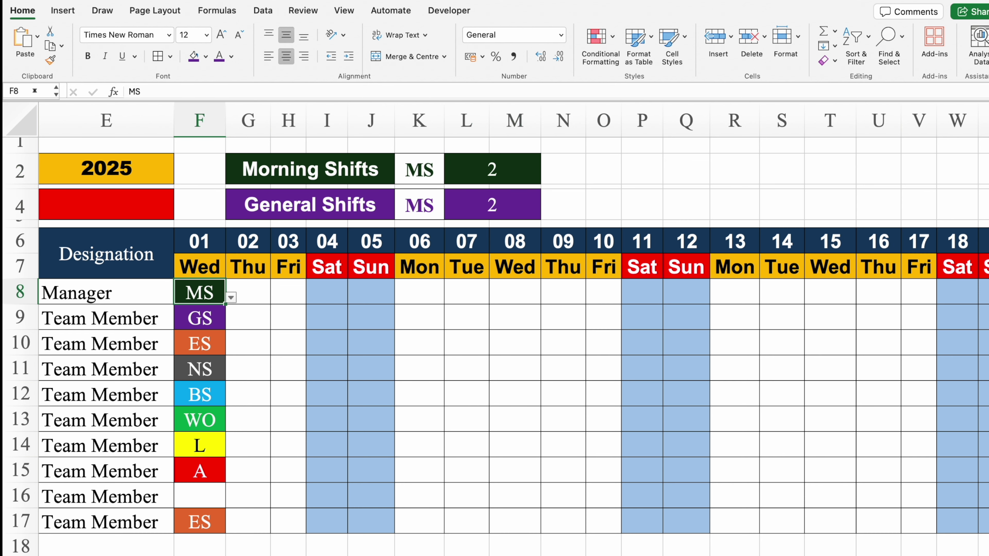
pyautogui.hscroll(10, 506, 351)
pyautogui.click(894, 291)
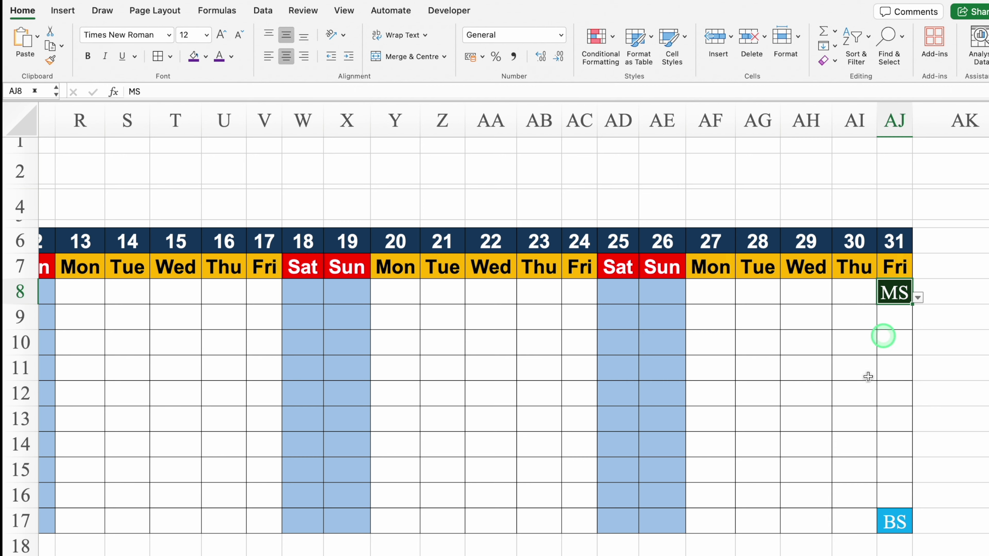
pyautogui.hscroll(-10, 506, 335)
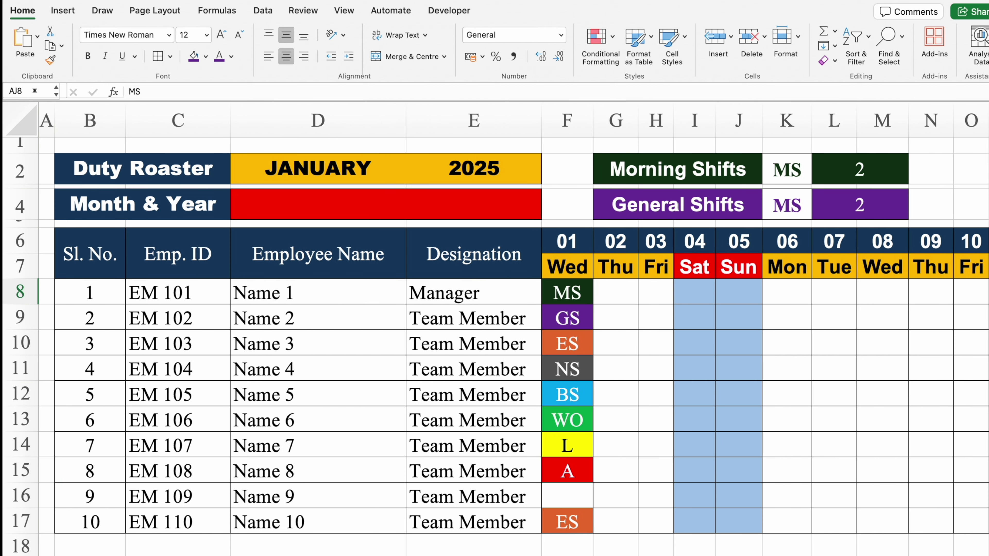
# Change the General Shifts code in K4 to GS
pyautogui.click(838, 217)
pyautogui.click(854, 206)
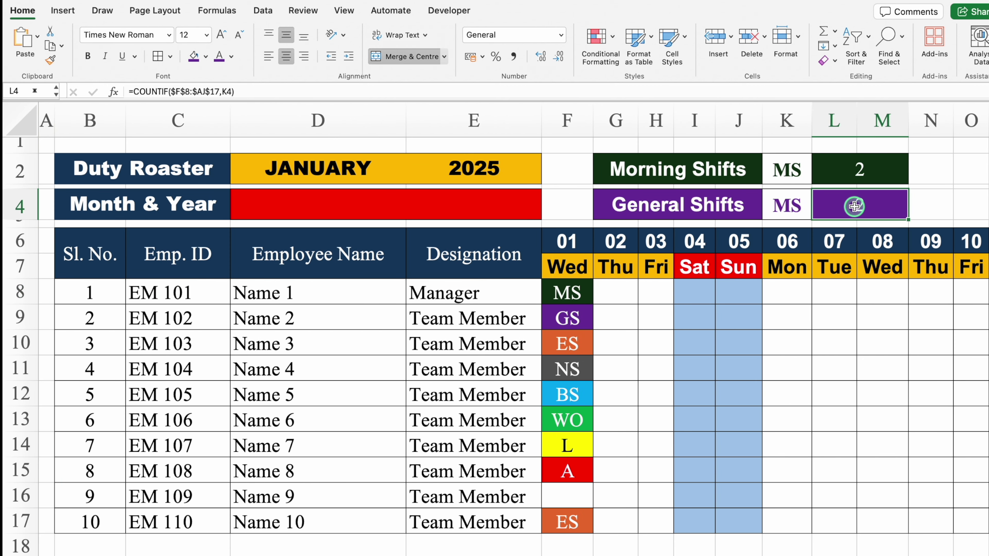
pyautogui.click(785, 208)
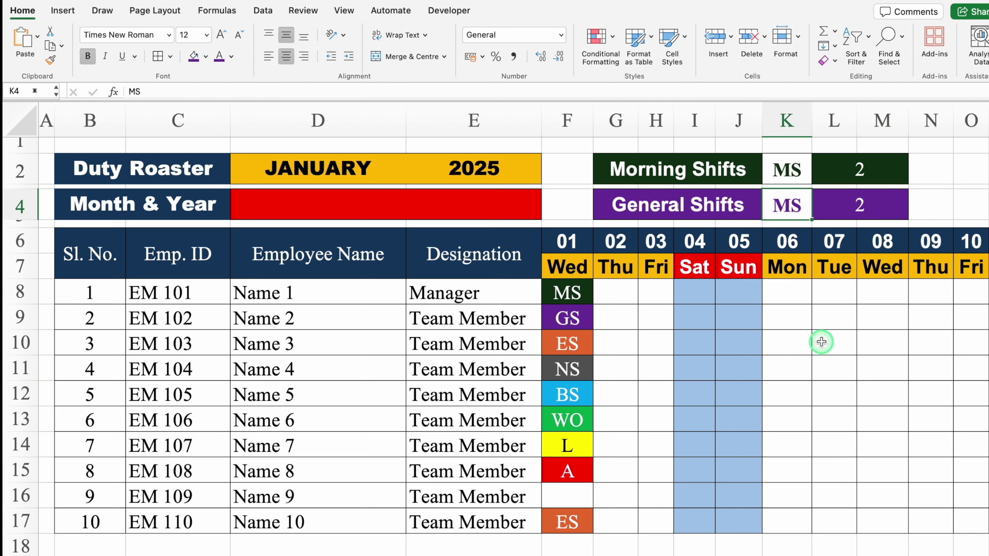
pyautogui.press('Tab')
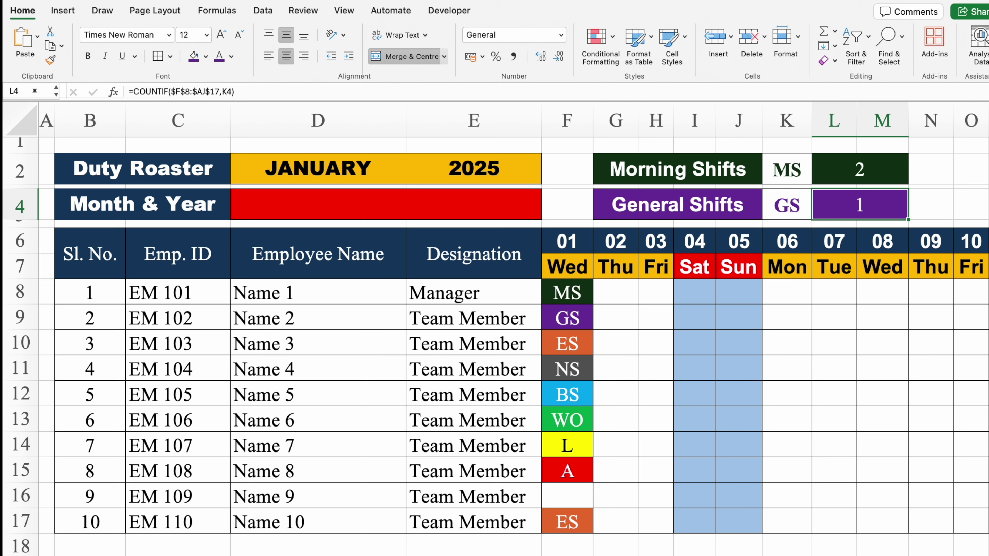
# Copy the Morning and General Shifts blocks G2:M4 and paste them starting at O2
pyautogui.hscroll(10, 514, 329)
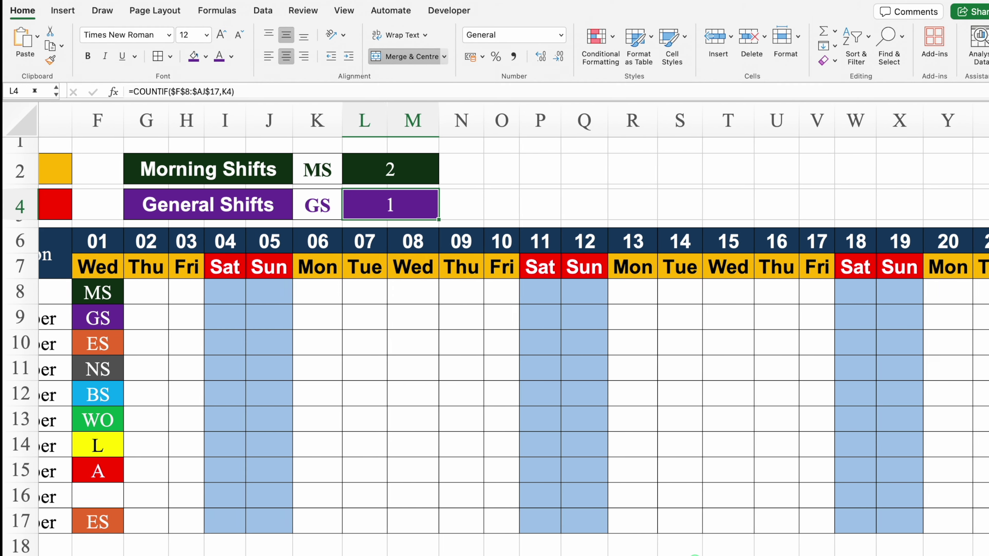
pyautogui.hscroll(1, 694, 555)
pyautogui.moveTo(168, 169); pyautogui.dragTo(337, 206)
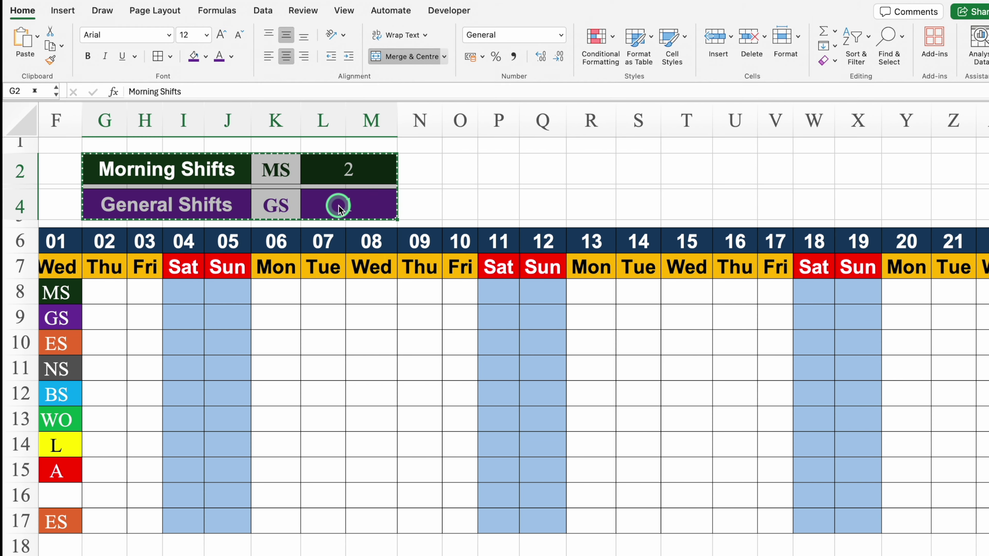
pyautogui.press('super+c')
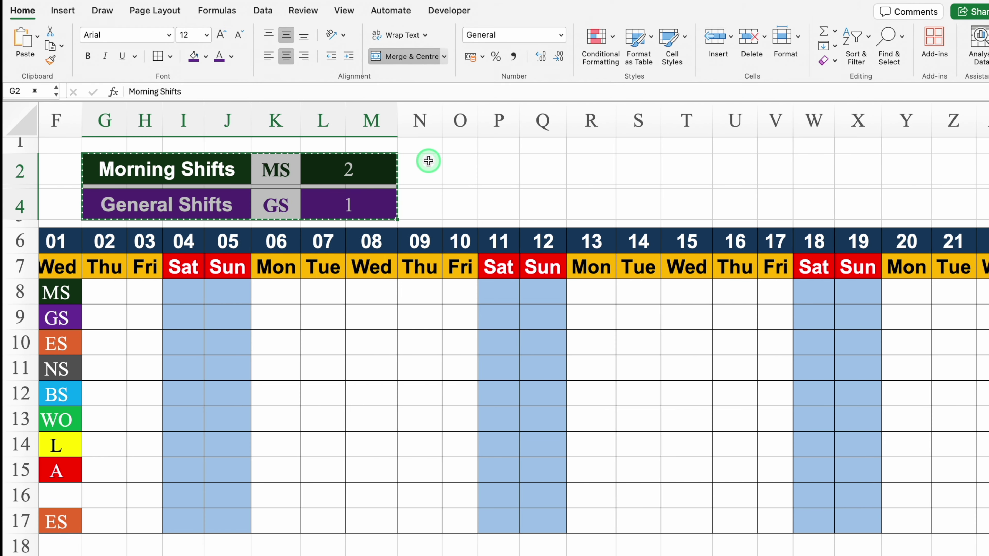
pyautogui.click(460, 166)
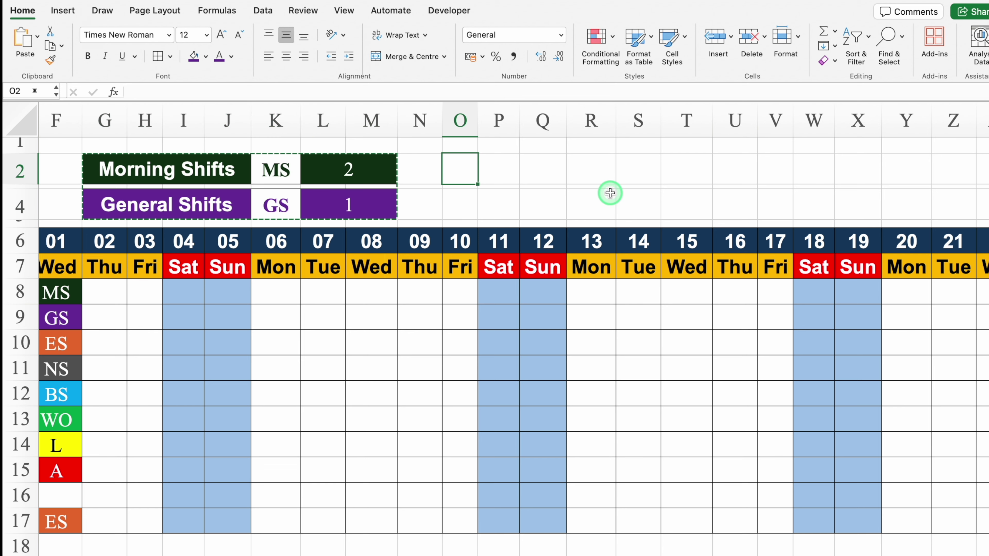
pyautogui.press('super+v')
# Rename the copied labels to "Evening Shifts" in O2 and "Night Shifts" in O4
pyautogui.doubleClick(521, 169)
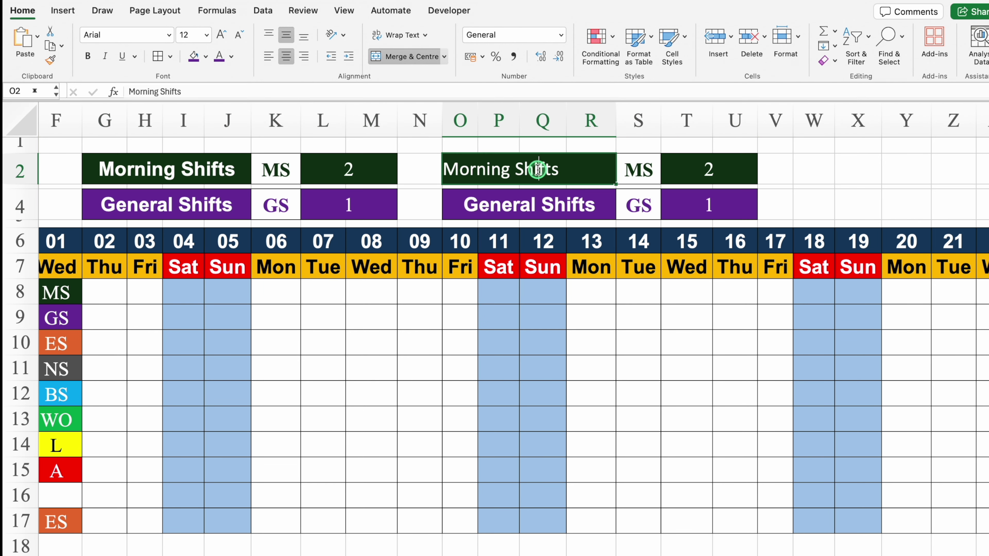
pyautogui.doubleClick(513, 170)
pyautogui.write('Evening')
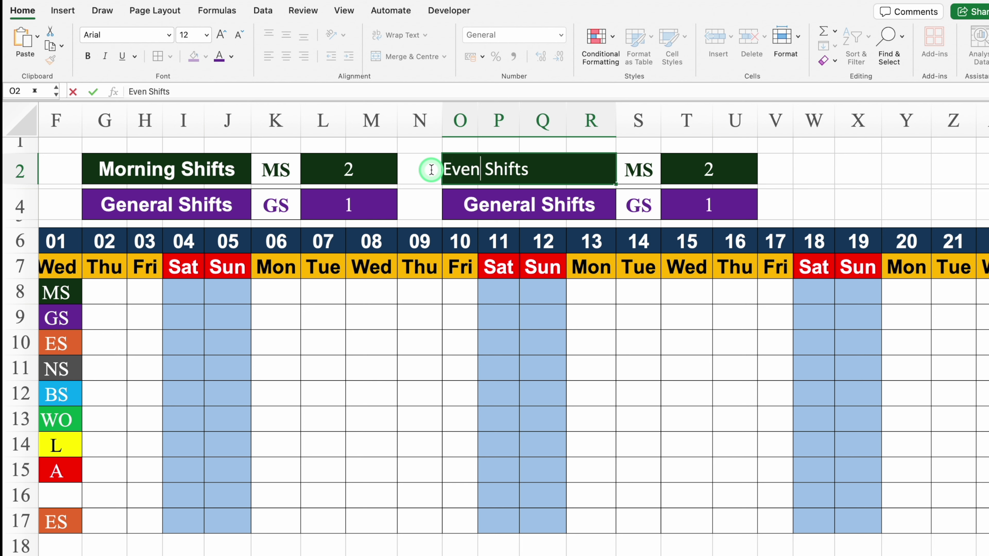
pyautogui.press('Return')
pyautogui.doubleClick(538, 206)
pyautogui.moveTo(498, 204); pyautogui.dragTo(415, 205)
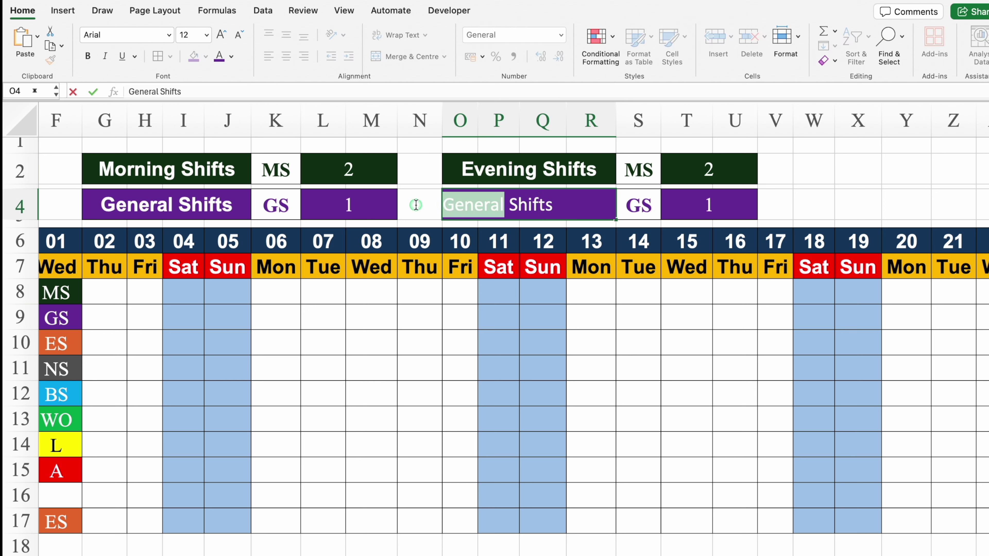
pyautogui.write('Night')
# Enter the code ES in S2 and NS in S4
pyautogui.click(638, 171)
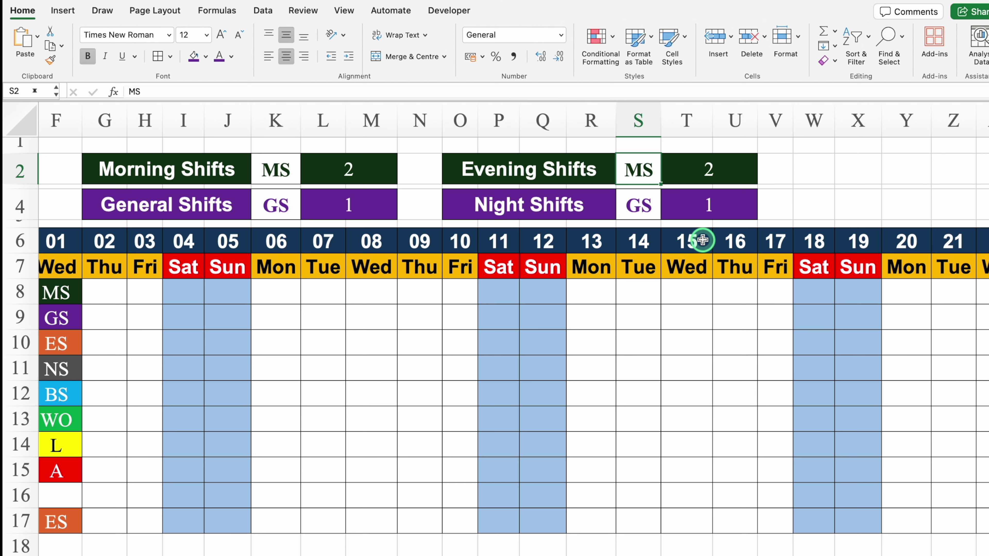
pyautogui.write('ES')
pyautogui.press('Return')
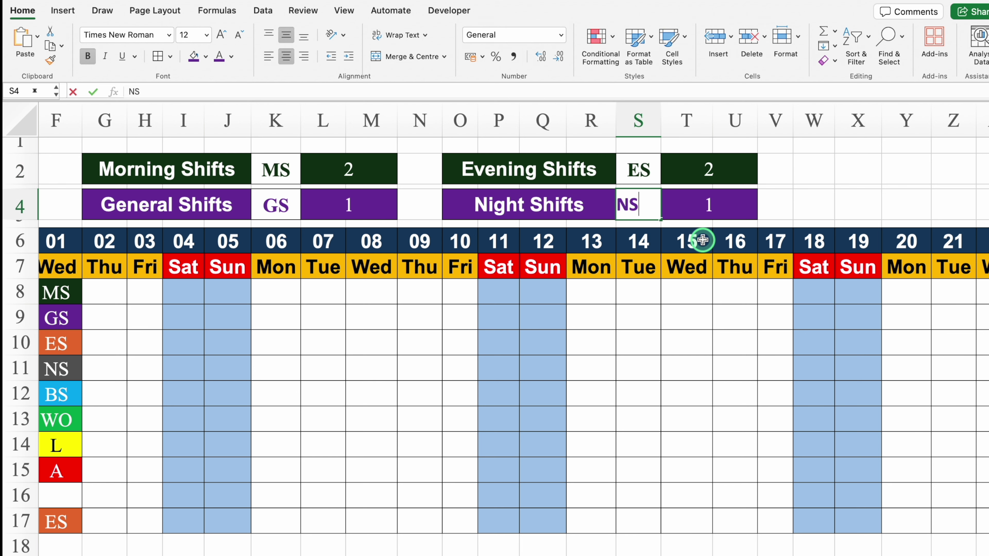
pyautogui.write('NS')
pyautogui.press('Return')
# Fill the Evening Shifts label in O2 with orange and the Night Shifts label in O4 with dark grey
pyautogui.click(537, 171)
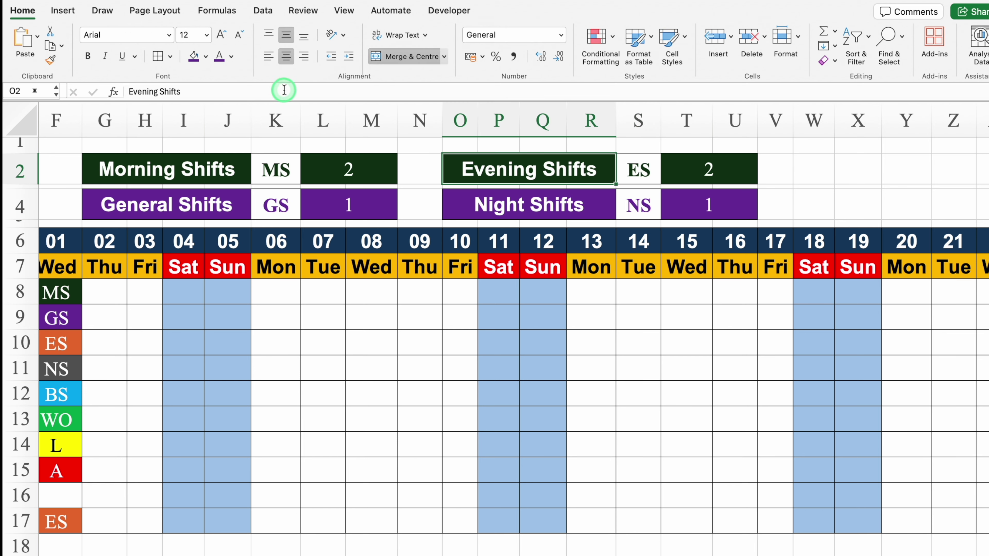
pyautogui.click(193, 55)
pyautogui.click(206, 56)
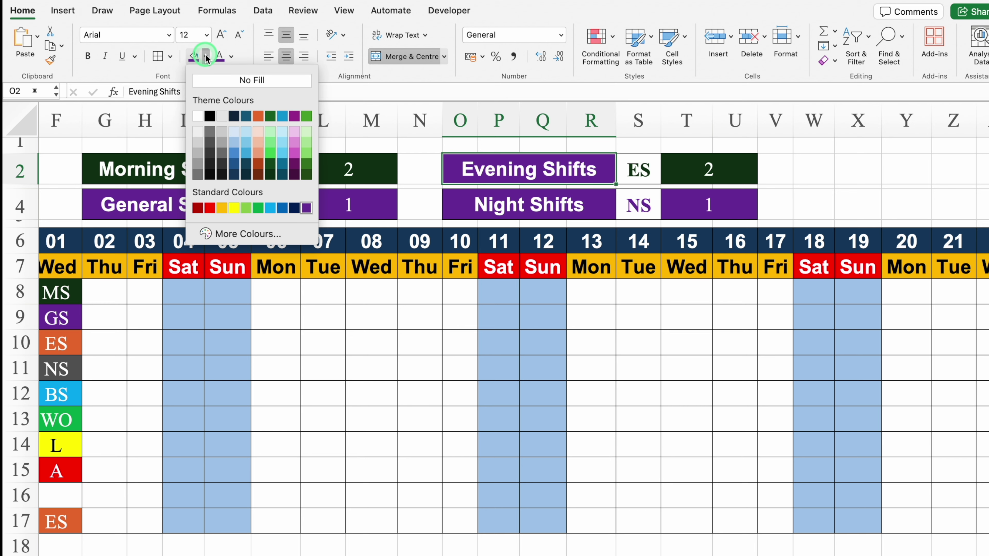
pyautogui.click(257, 115)
pyautogui.press('Down')
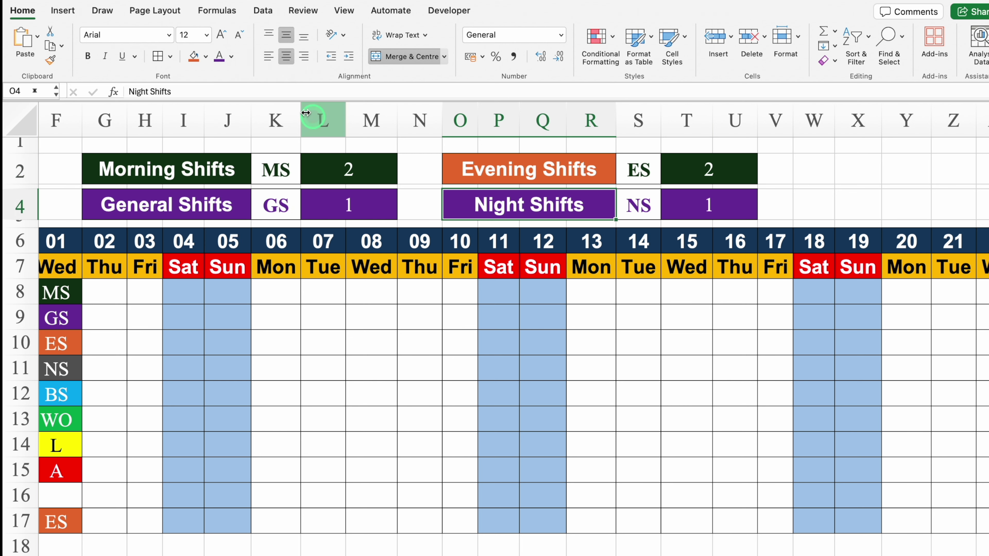
pyautogui.click(205, 57)
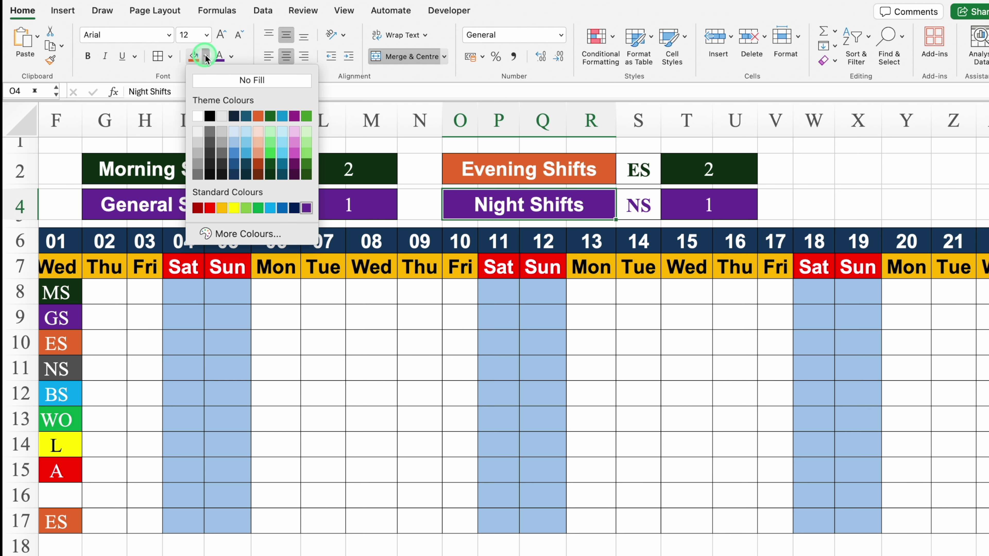
pyautogui.click(209, 142)
# Match the ES code font and T2 count fill to orange, and the NS code font and T4 count fill to dark grey
pyautogui.press('Up')
pyautogui.press('Right')
pyautogui.click(231, 56)
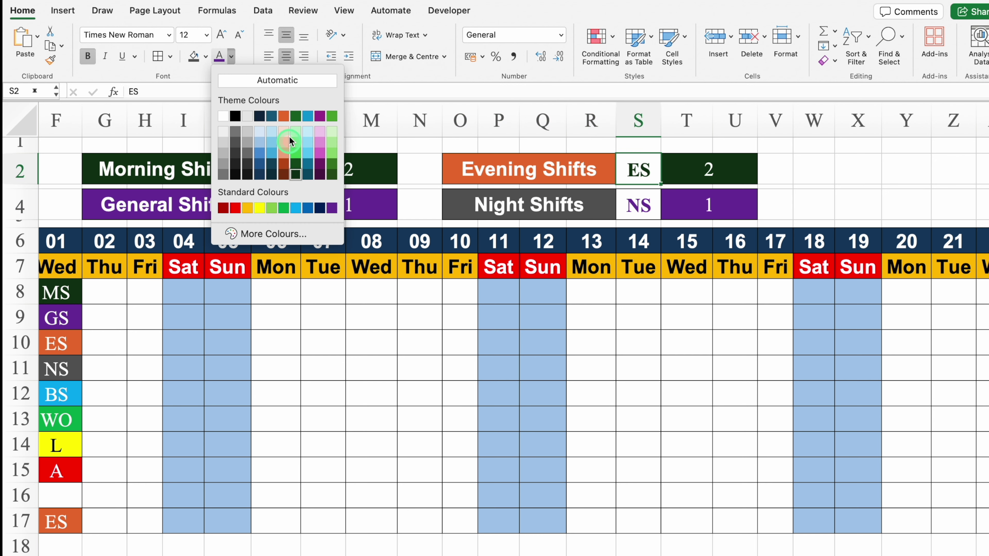
pyautogui.click(283, 116)
pyautogui.press('Down')
pyautogui.press('Right')
pyautogui.click(193, 56)
pyautogui.click(711, 153)
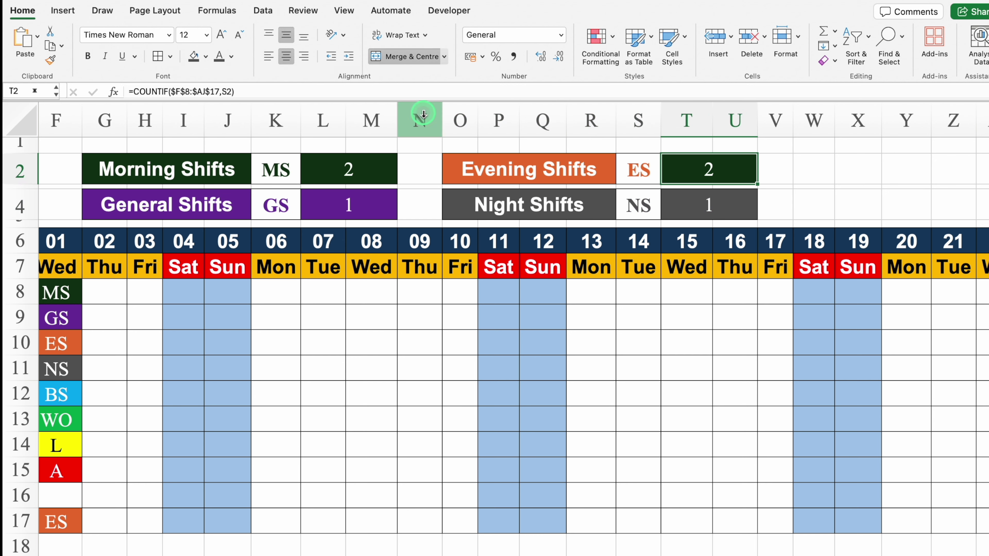
pyautogui.click(205, 56)
pyautogui.click(258, 116)
# Copy the Evening Shifts and Night Shifts block O2:U4 and paste it at W2
pyautogui.click(853, 170)
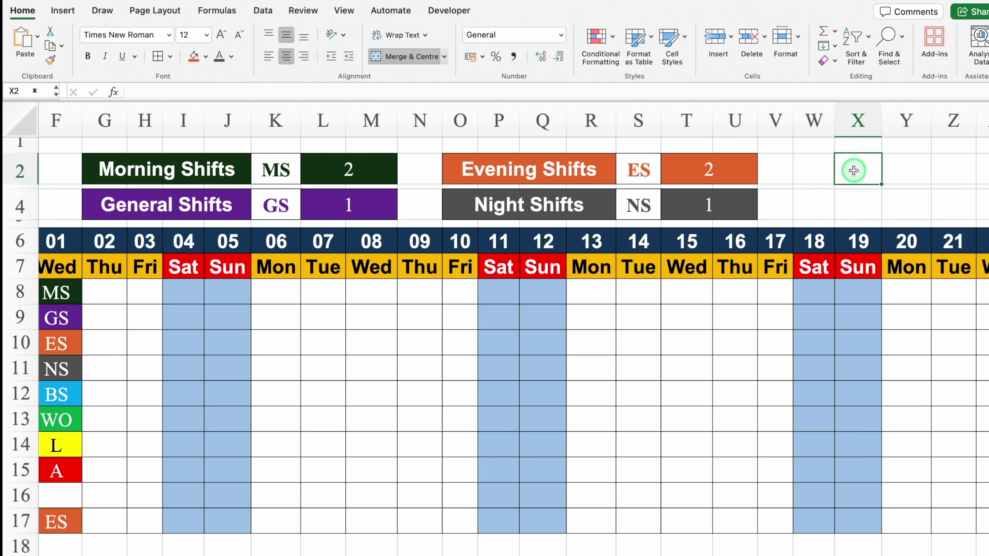
pyautogui.press('Right')
pyautogui.press('Right')
pyautogui.press('Right')
pyautogui.press('Right')
pyautogui.press('Right')
pyautogui.press('Right')
pyautogui.press('Right')
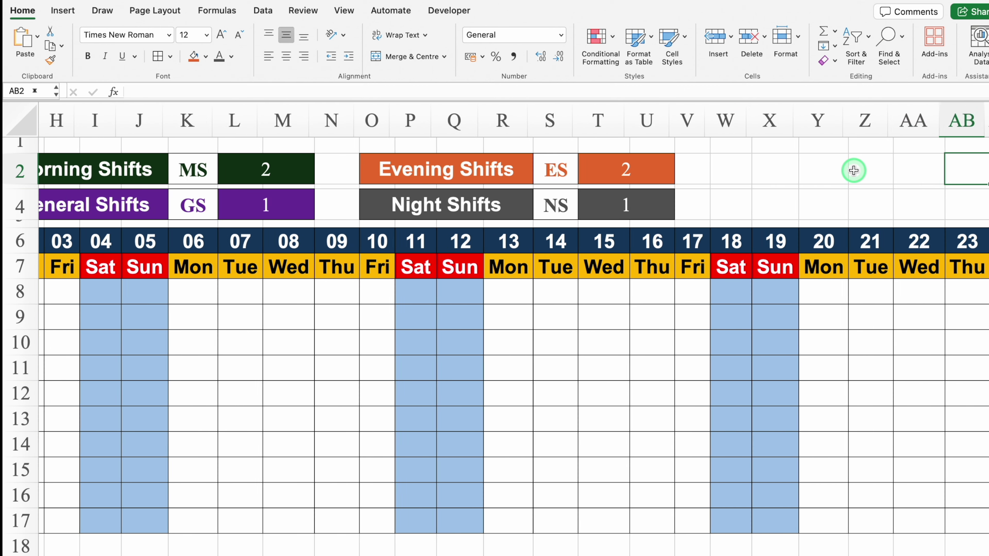
pyautogui.press('Right')
pyautogui.press('Right')
pyautogui.moveTo(222, 170); pyautogui.dragTo(405, 203)
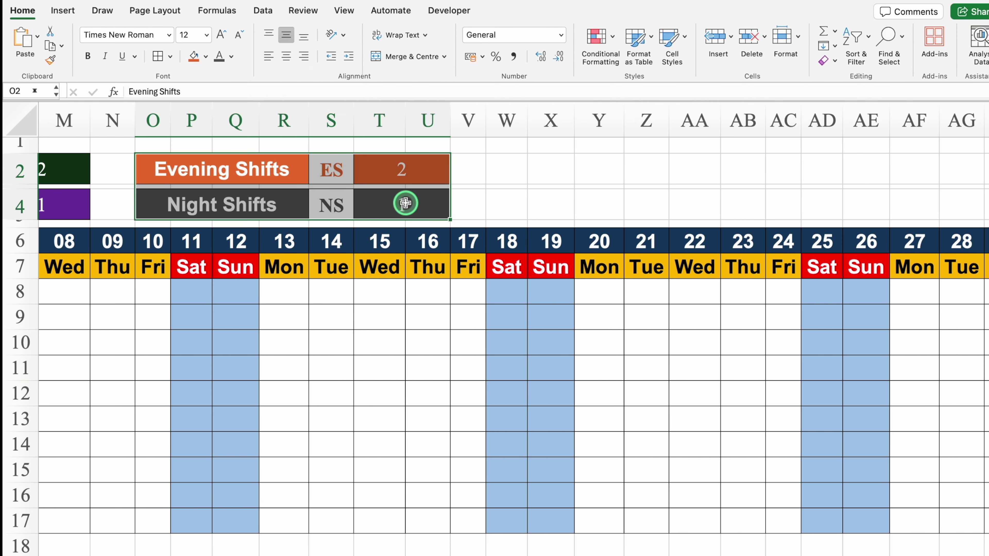
pyautogui.press('super+c')
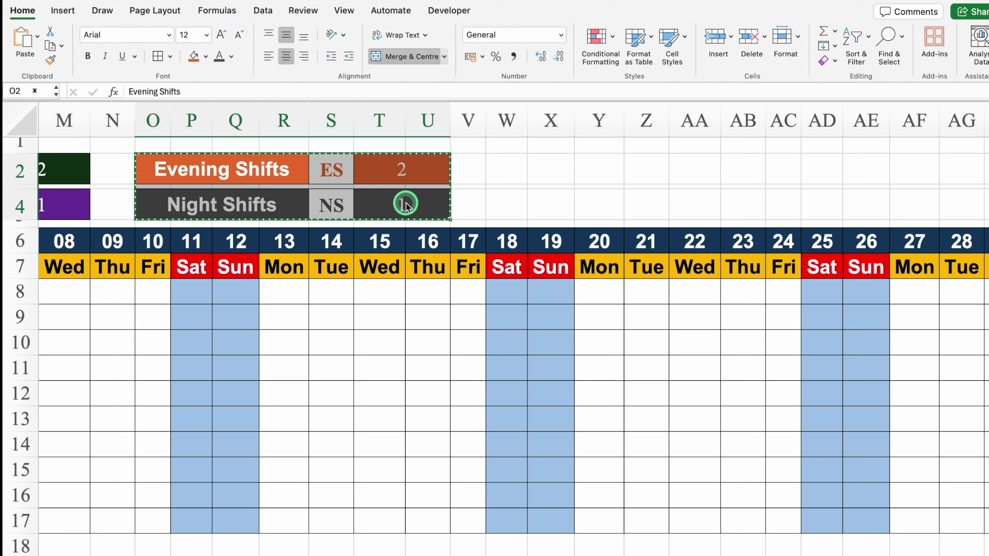
pyautogui.click(506, 168)
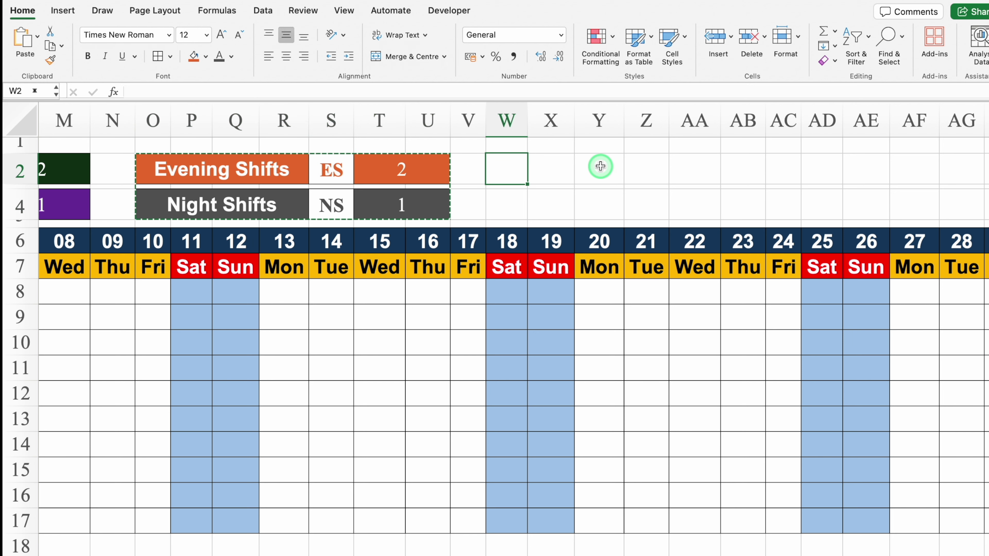
pyautogui.press('super+v')
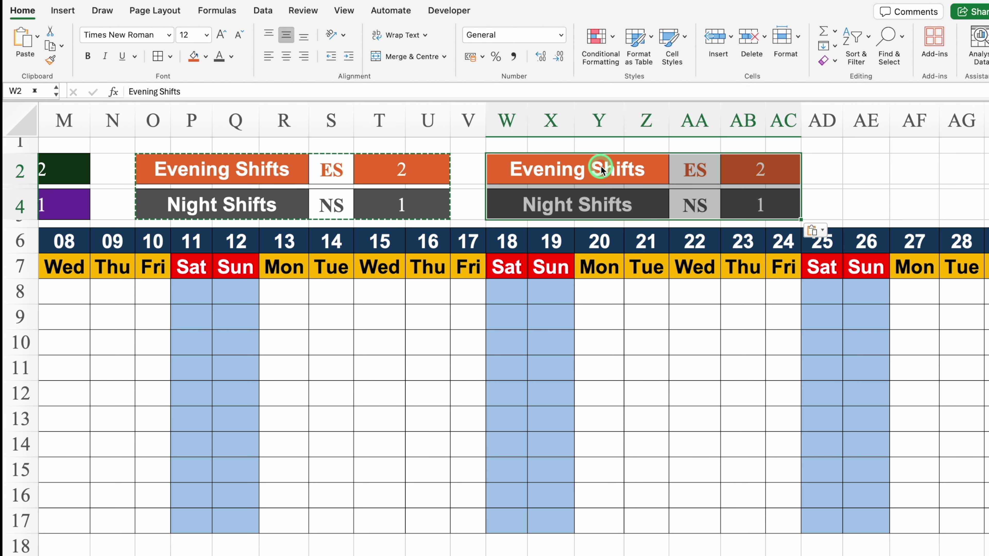
# Rename the pasted labels to "Week Offs" in W2 and "Total Leaves" in W4
pyautogui.write('We')
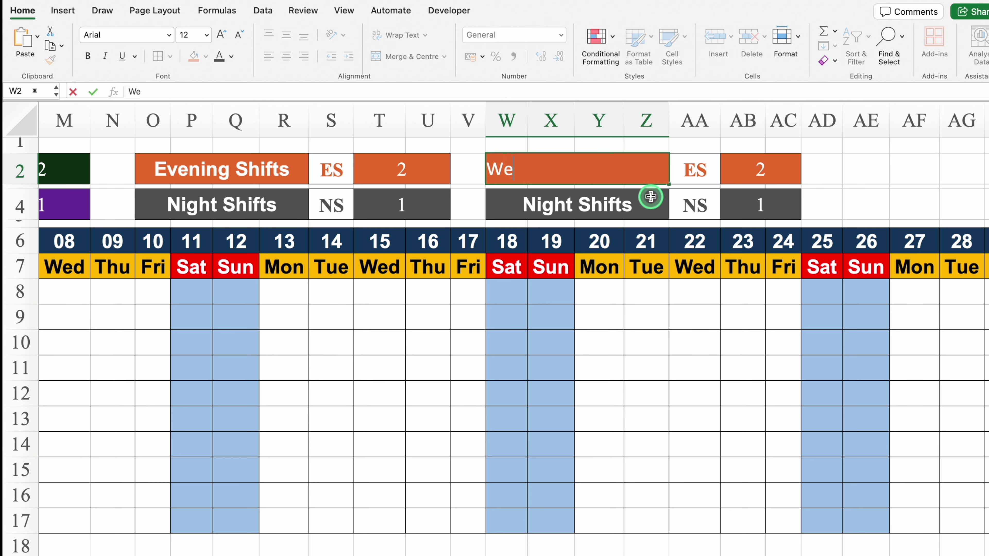
pyautogui.write('ek Offs')
pyautogui.press('Return')
pyautogui.write('Total Leaves')
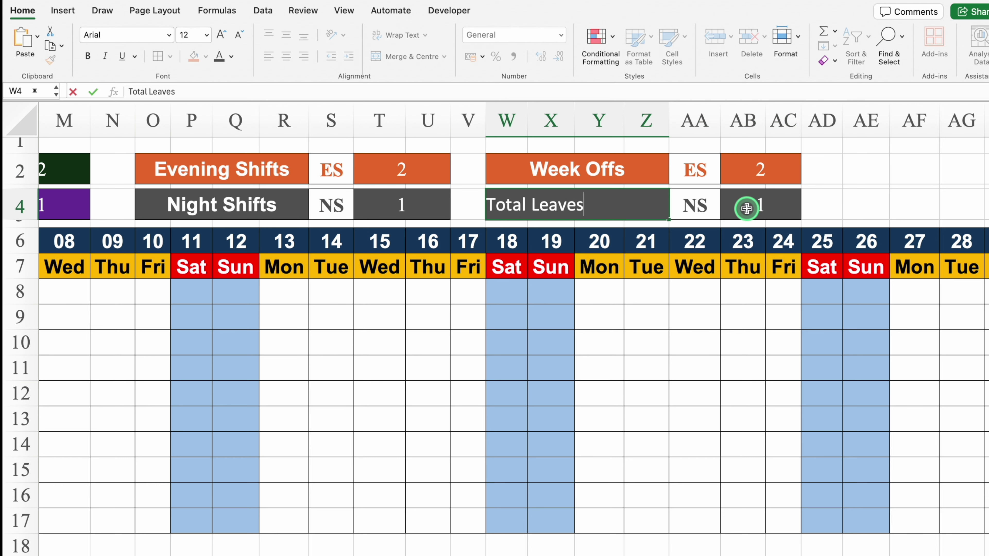
# Fill the Week Offs label in W2 with green and the Total Leaves label in W4 with yellow, using black text on the yellow
pyautogui.click(576, 169)
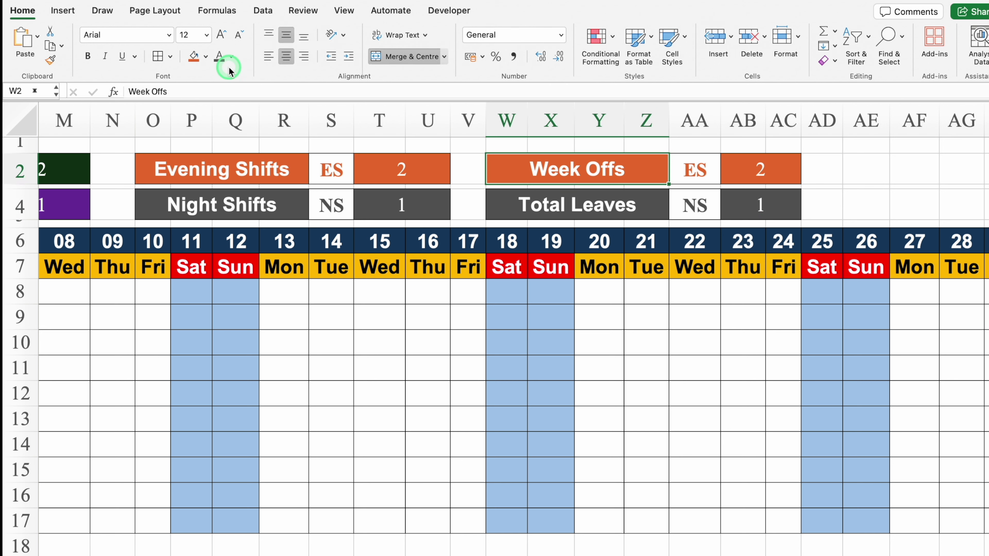
pyautogui.click(206, 56)
pyautogui.click(260, 208)
pyautogui.press('Down')
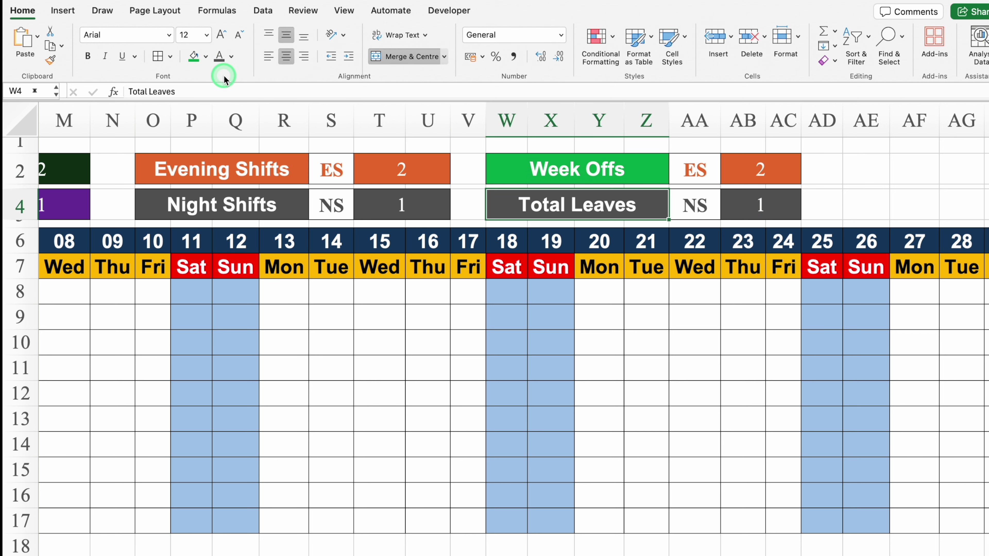
pyautogui.click(206, 56)
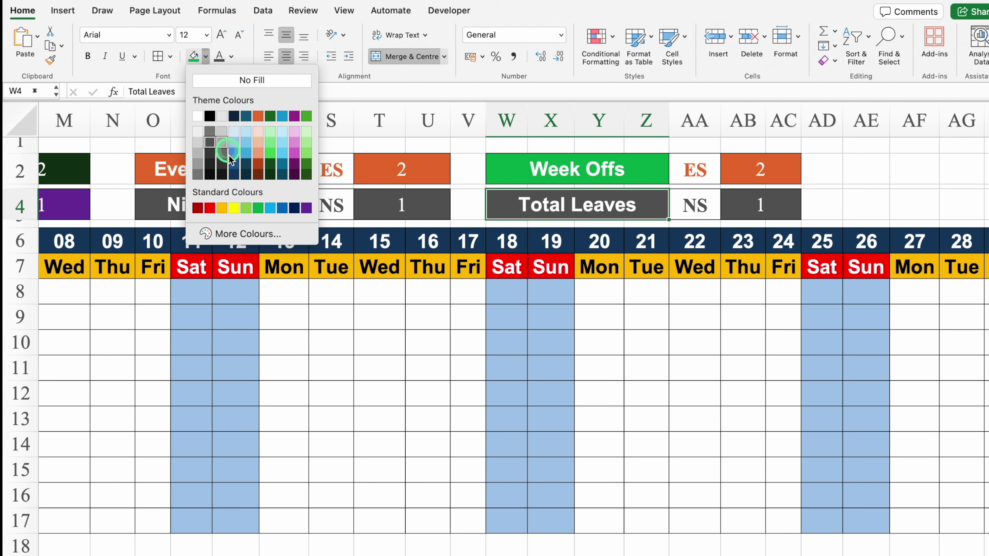
pyautogui.click(234, 209)
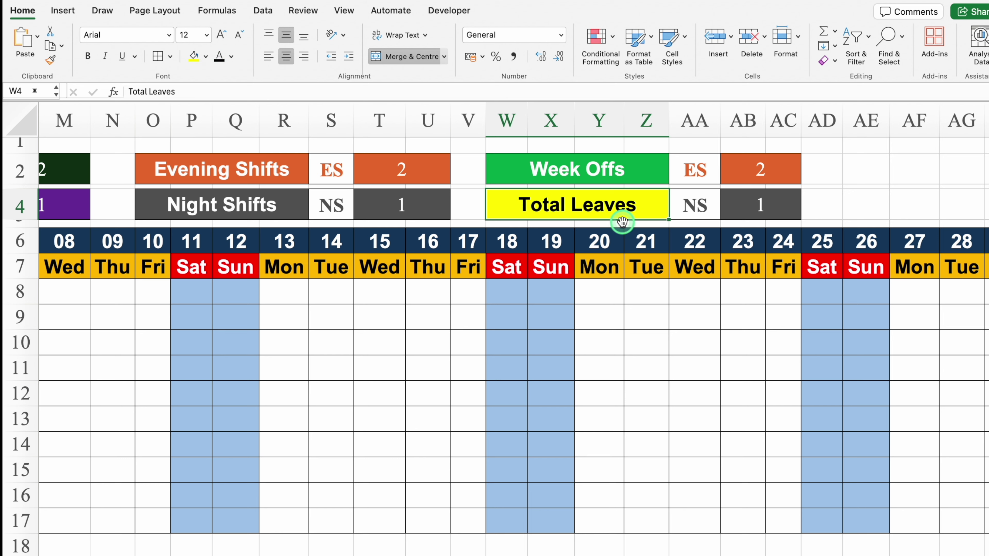
# Set the code font colour to black in AA4 and to green in AA2
pyautogui.click(694, 204)
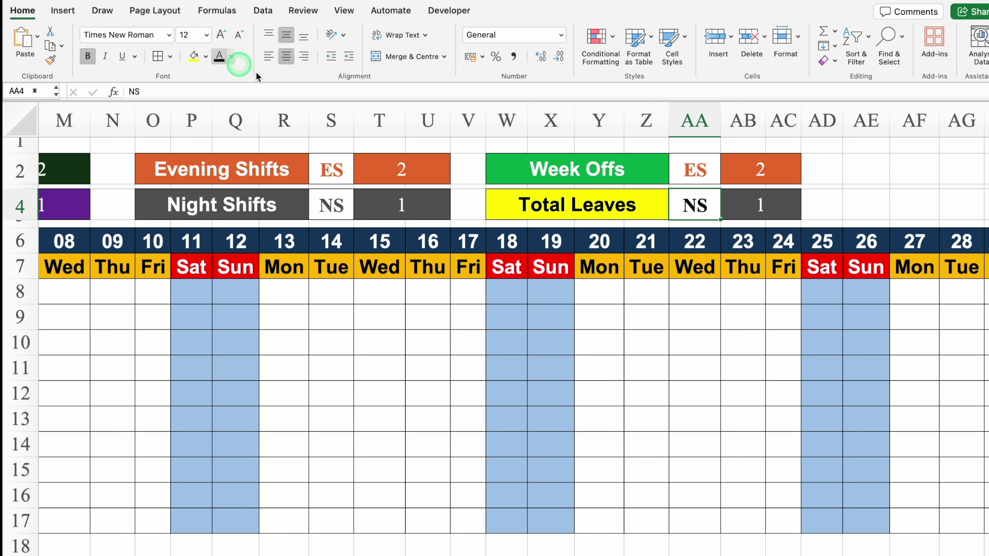
pyautogui.click(695, 170)
pyautogui.click(231, 57)
pyautogui.click(289, 209)
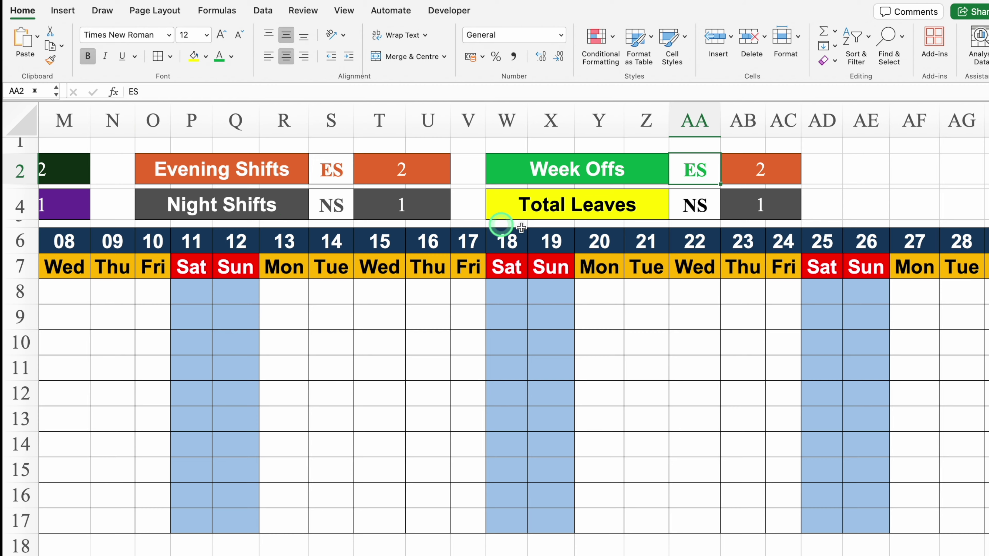
# Copy the Week Offs and Total Leaves labels and paste them at AE2
pyautogui.click(866, 204)
pyautogui.hscroll(5, 495, 548)
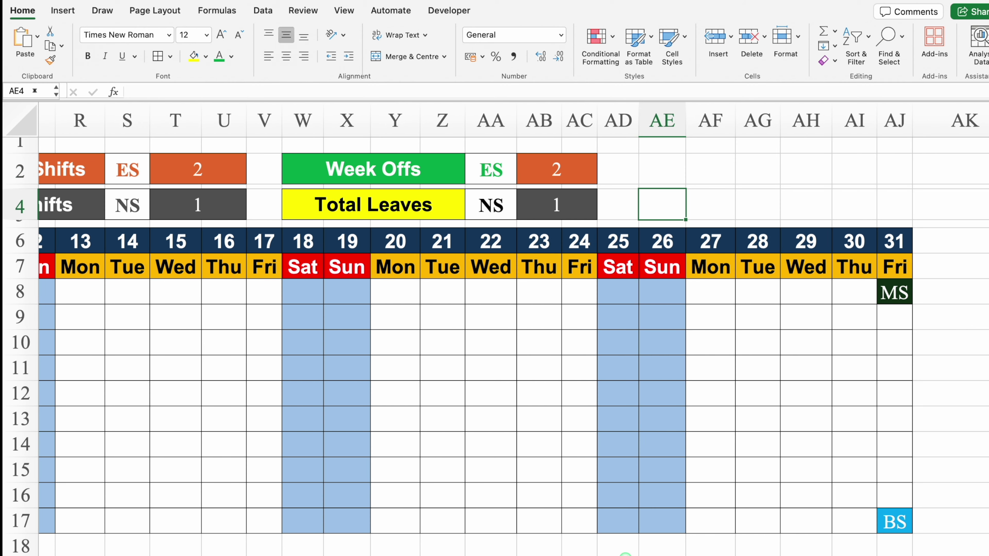
pyautogui.click(397, 166)
pyautogui.moveTo(397, 183); pyautogui.dragTo(399, 199)
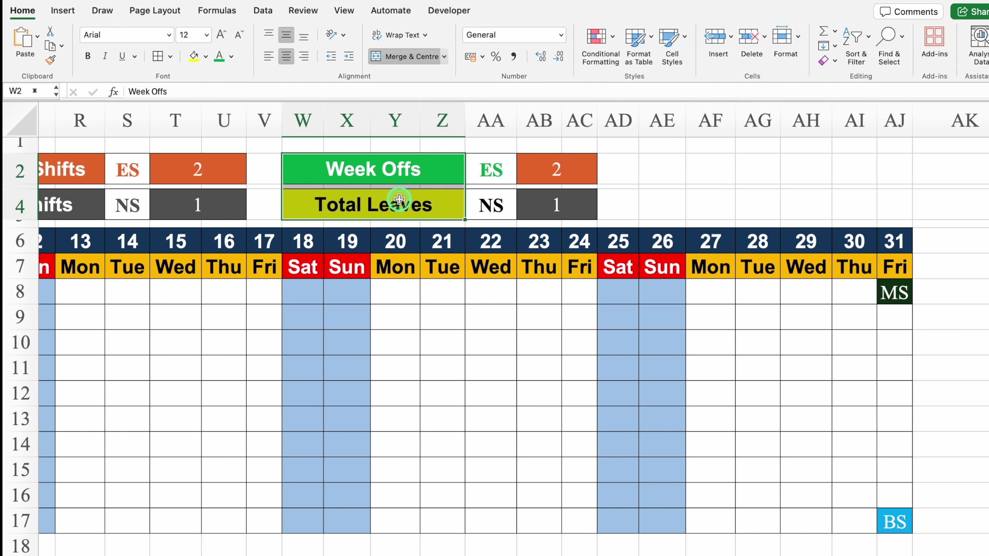
pyautogui.press('cmd+c')
pyautogui.click(659, 169)
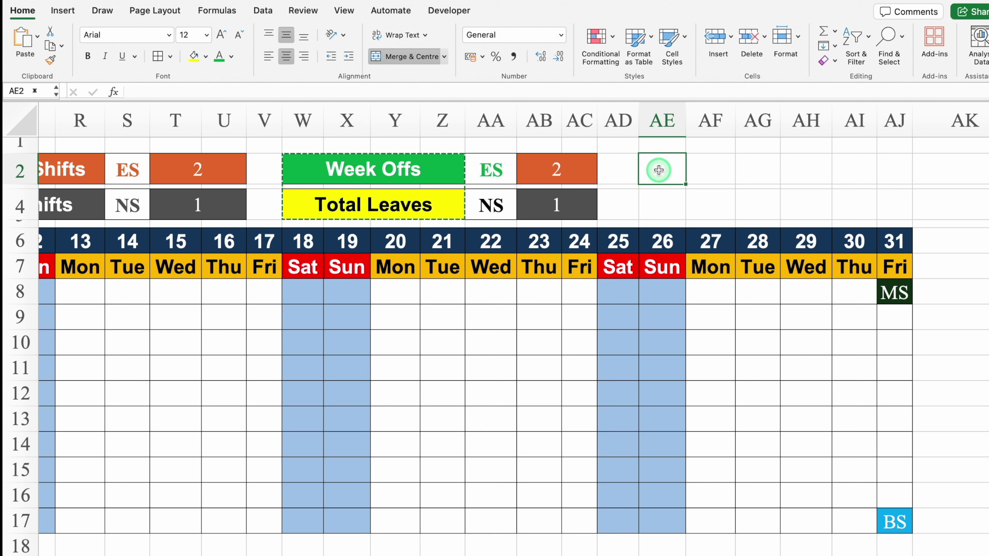
pyautogui.press('cmd+v')
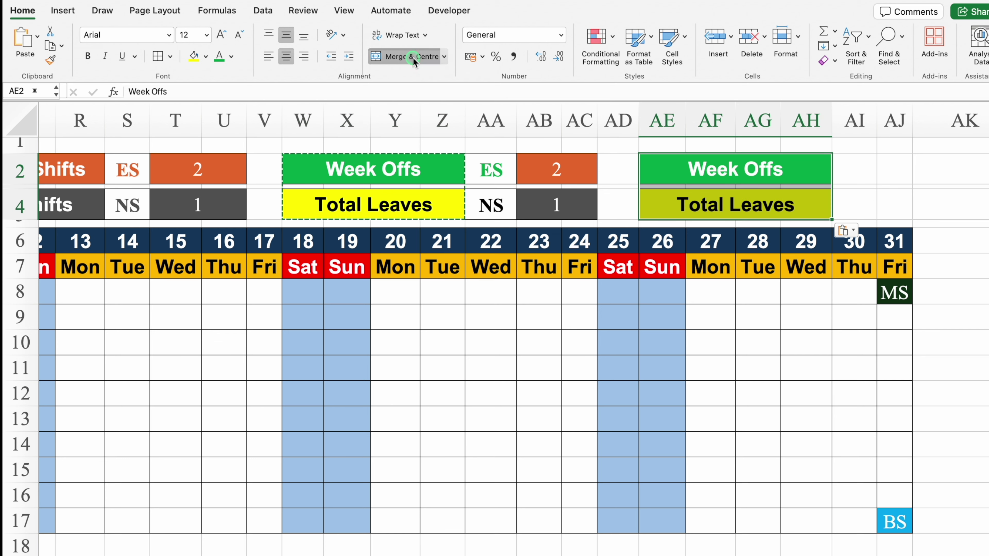
# Unmerge the pasted labels, then merge and centre them across AE2:AG2 and AE4:AG4
pyautogui.click(405, 57)
pyautogui.click(666, 168)
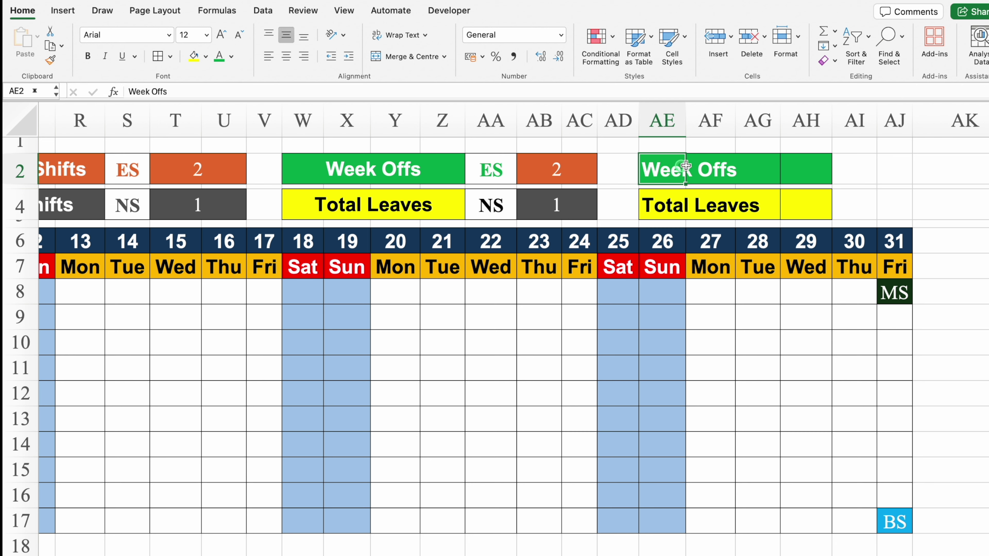
pyautogui.moveTo(685, 165); pyautogui.dragTo(751, 167)
pyautogui.click(413, 56)
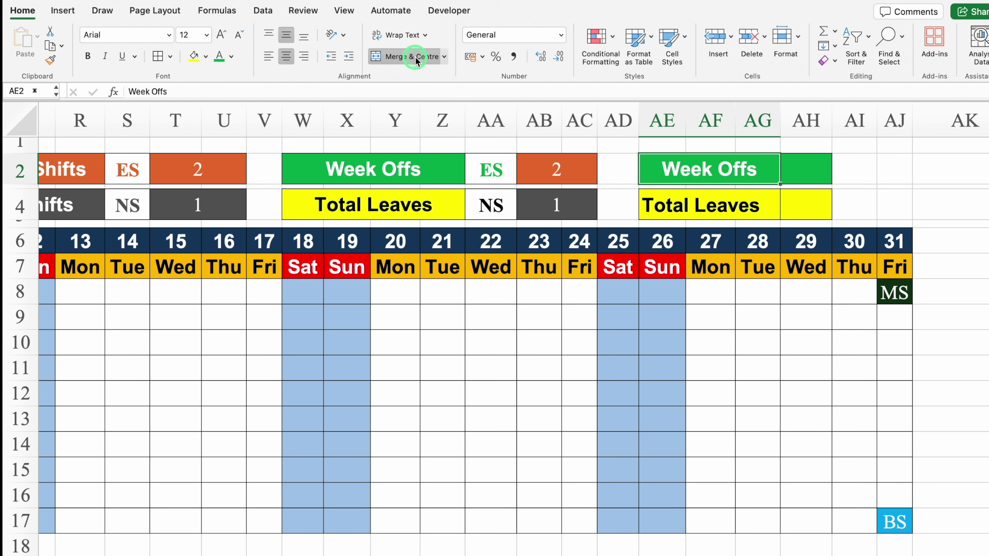
pyautogui.moveTo(667, 213); pyautogui.dragTo(747, 206)
pyautogui.click(408, 56)
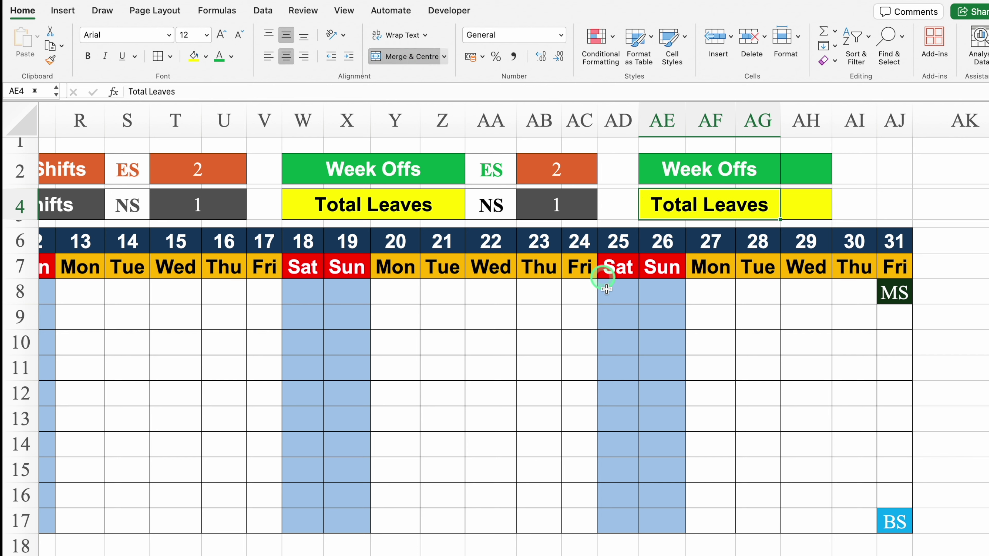
# Rename the pasted labels to "Abscondings" in AE2 and "Break Shifts" in AE4
pyautogui.press('Up')
pyautogui.write('Tota')
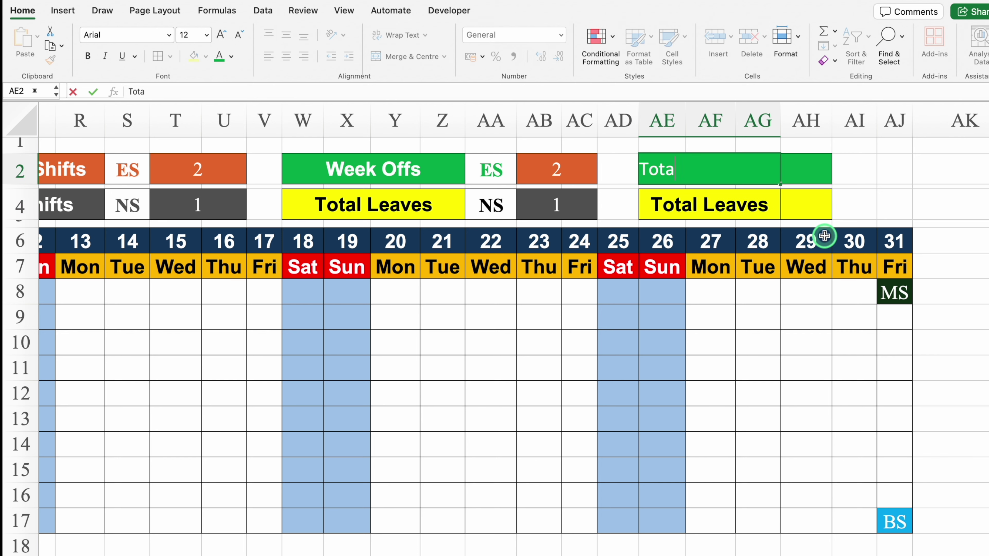
pyautogui.write('l Abscondings')
pyautogui.hotkey('ctrl', 'Return')
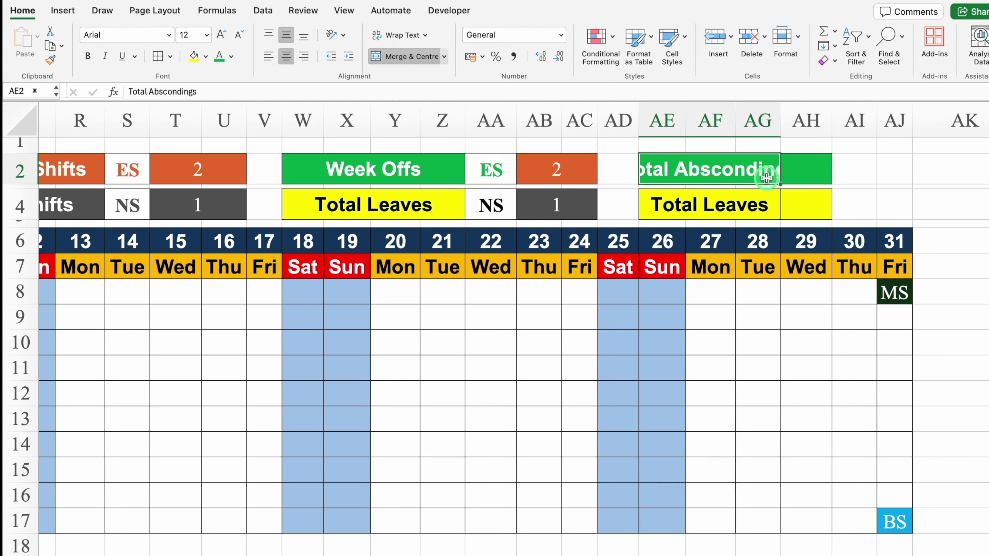
pyautogui.click(149, 91)
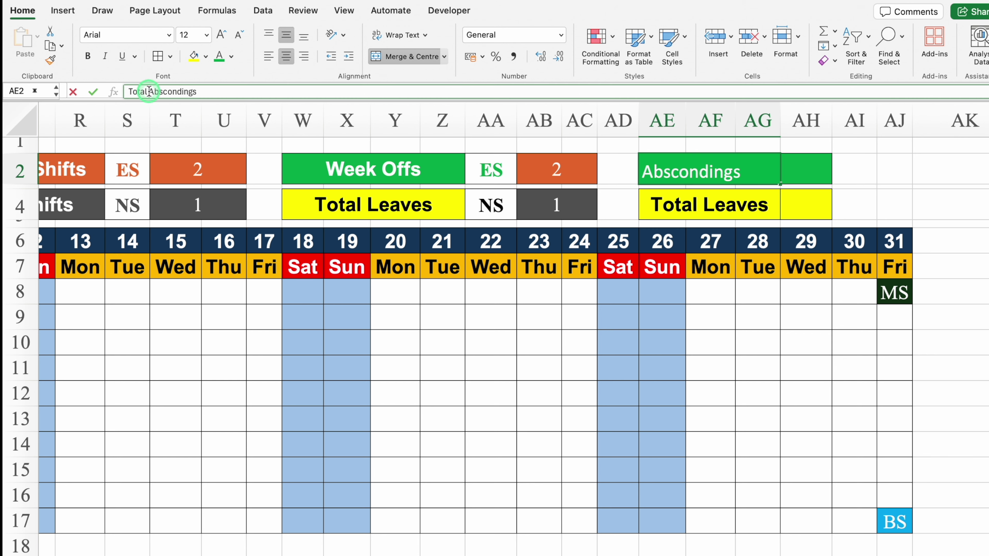
pyautogui.press('BackSpace')
pyautogui.press('BackSpace')
pyautogui.press('BackSpace')
pyautogui.press('BackSpace')
pyautogui.press('BackSpace')
pyautogui.press('BackSpace')
pyautogui.press('Return')
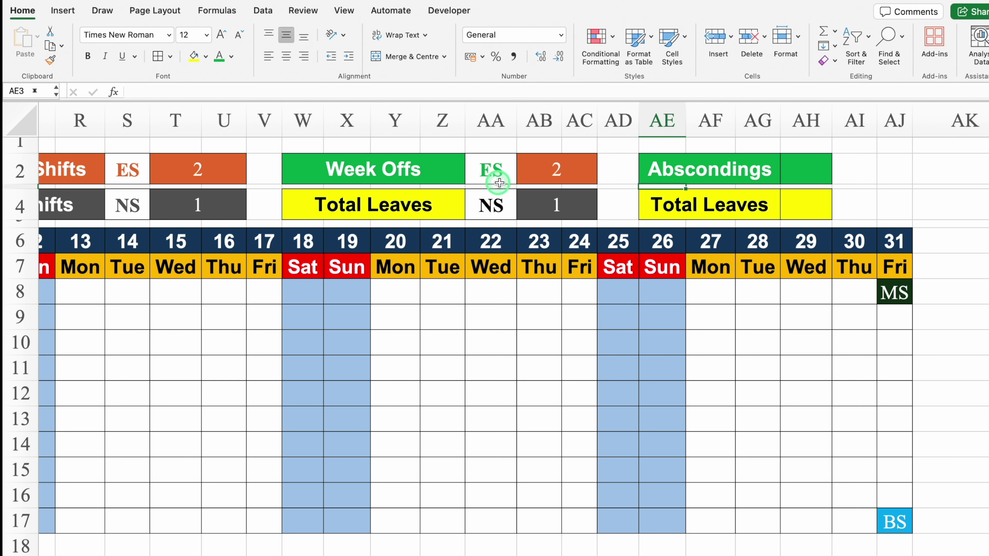
pyautogui.click(670, 198)
pyautogui.write('Break Shifts')
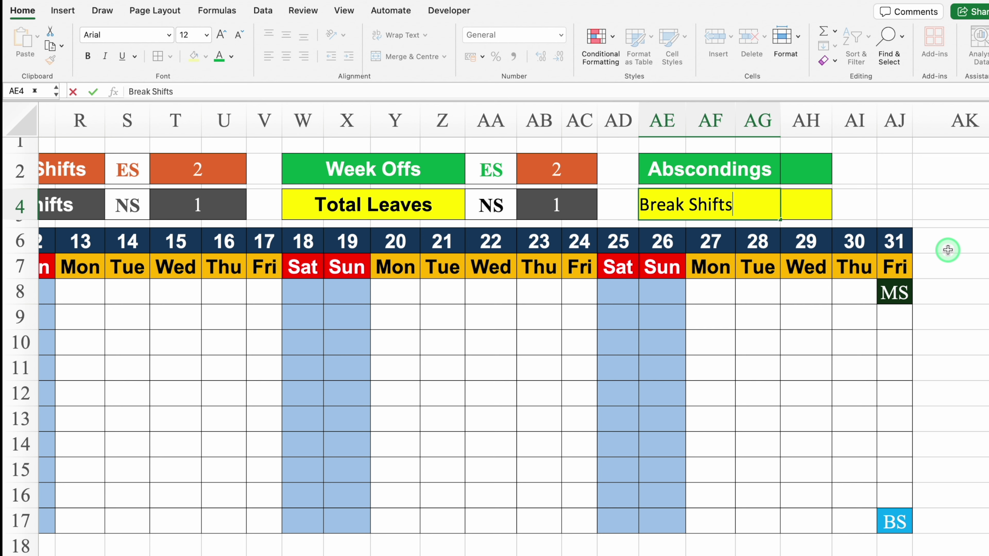
# Fill the Abscondings label in AE2 with red and the Break Shifts label in AE4 with light blue, with white text for Break Shifts
pyautogui.click(709, 169)
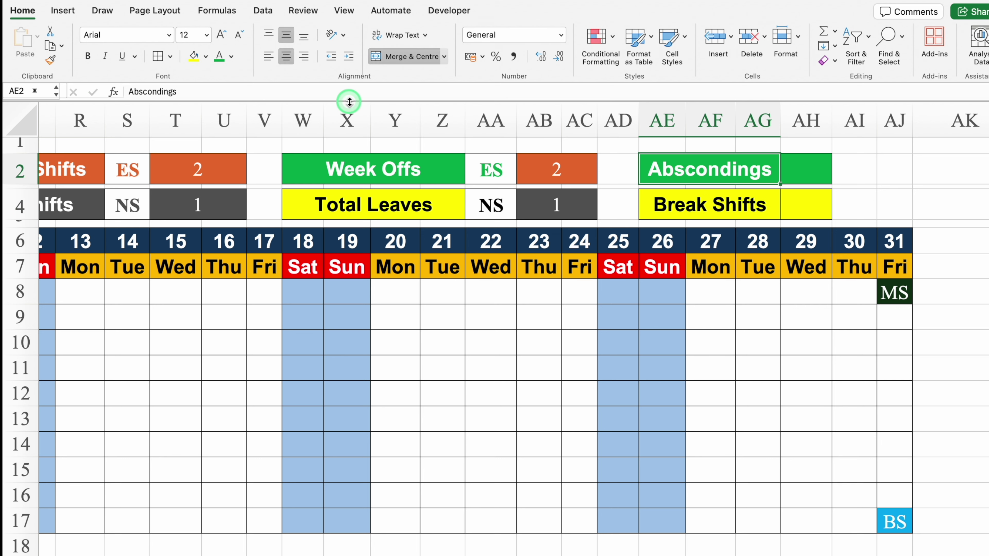
pyautogui.click(206, 56)
pyautogui.click(212, 209)
pyautogui.click(698, 203)
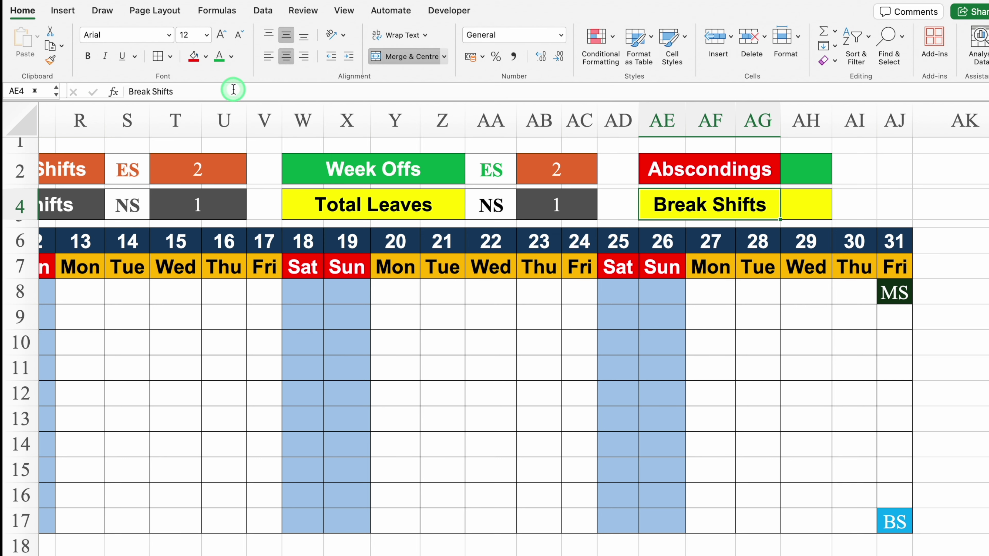
pyautogui.click(205, 56)
pyautogui.click(226, 81)
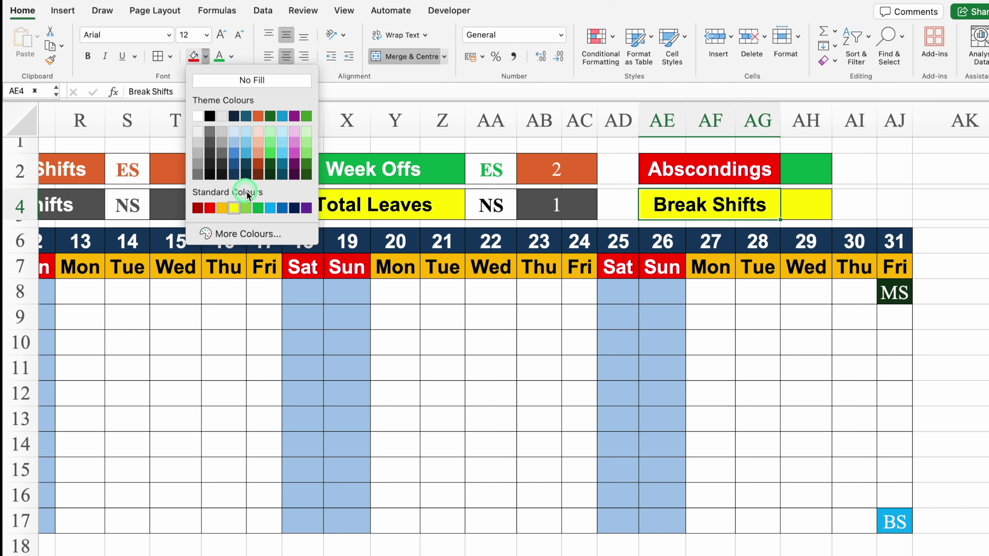
pyautogui.click(269, 208)
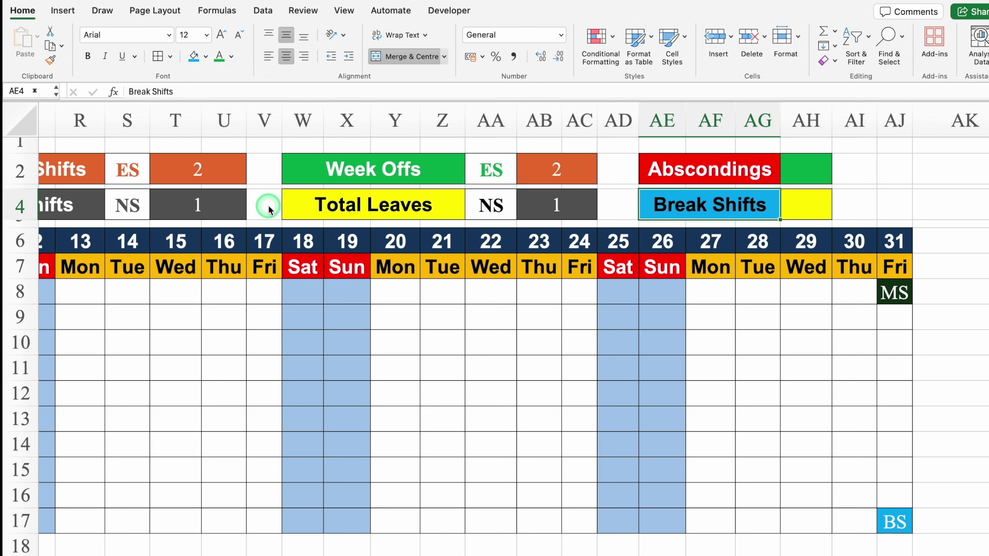
pyautogui.click(231, 56)
pyautogui.click(231, 117)
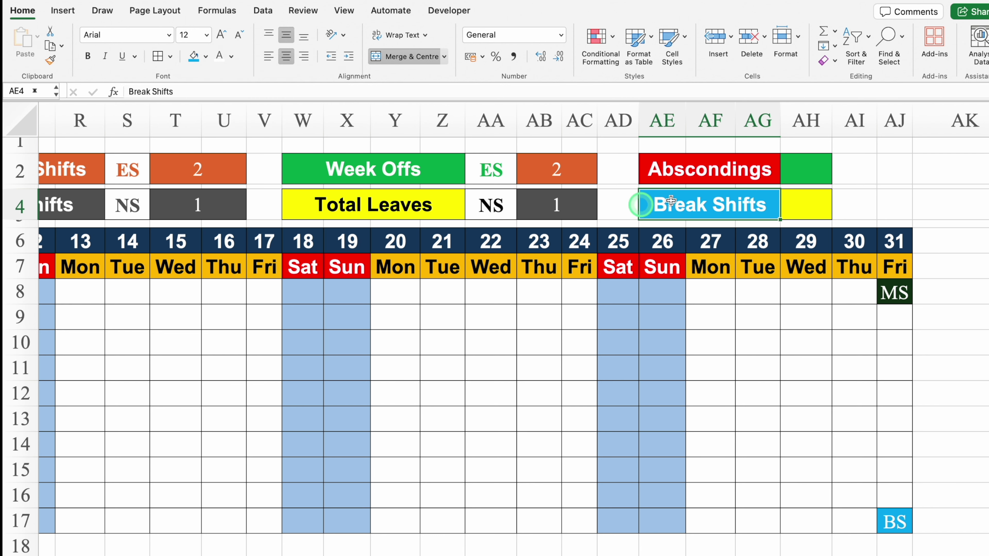
pyautogui.click(893, 168)
# Copy the Week Offs and Total Leaves code and count cells AA2:AC4 and paste them at AH2
pyautogui.click(495, 182)
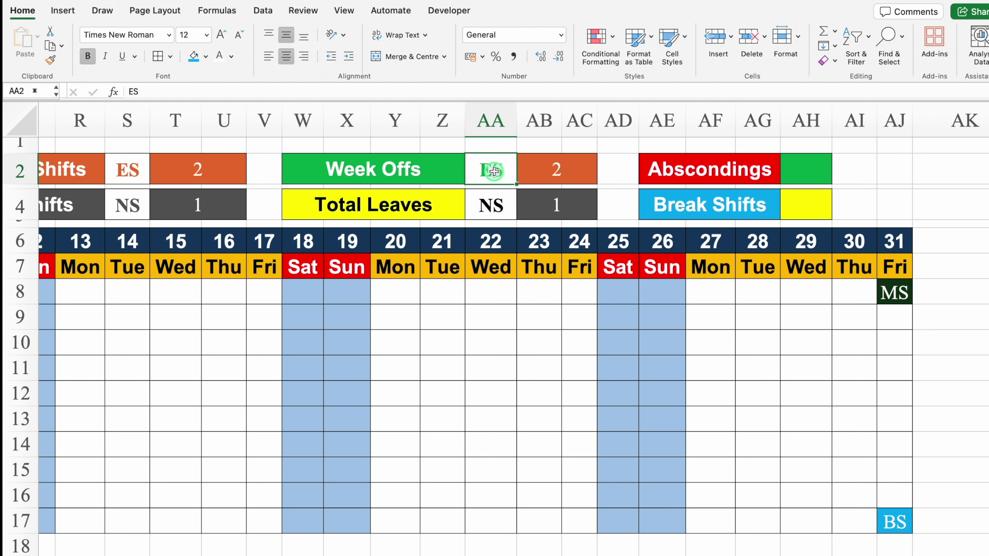
pyautogui.moveTo(494, 171); pyautogui.dragTo(556, 170)
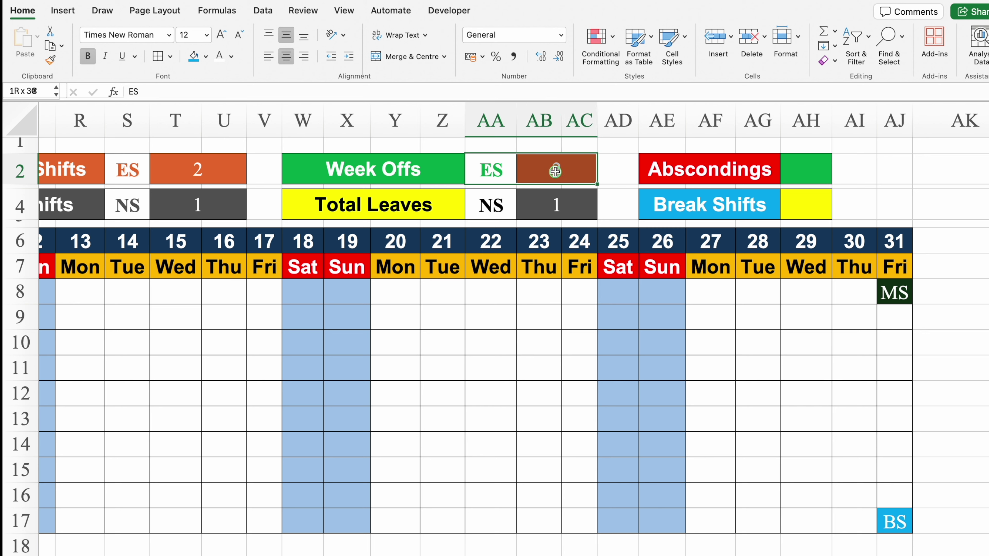
pyautogui.moveTo(553, 174); pyautogui.dragTo(555, 202)
pyautogui.press('super+c')
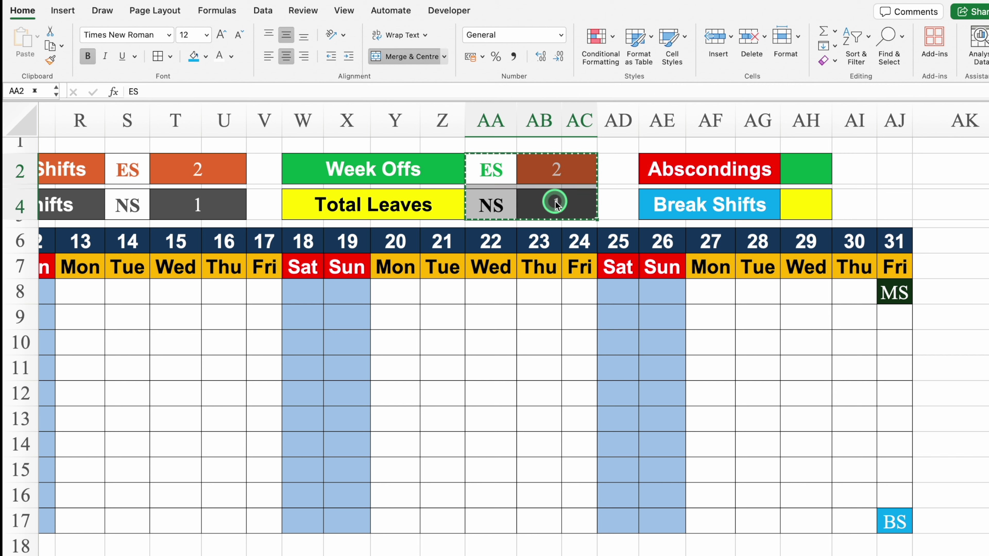
pyautogui.click(794, 165)
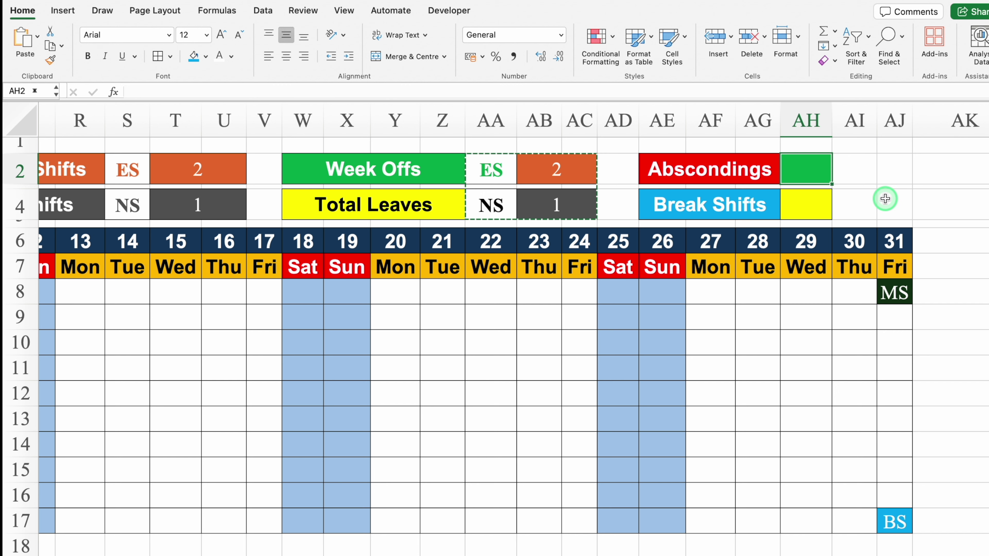
pyautogui.press('super+v')
pyautogui.click(947, 177)
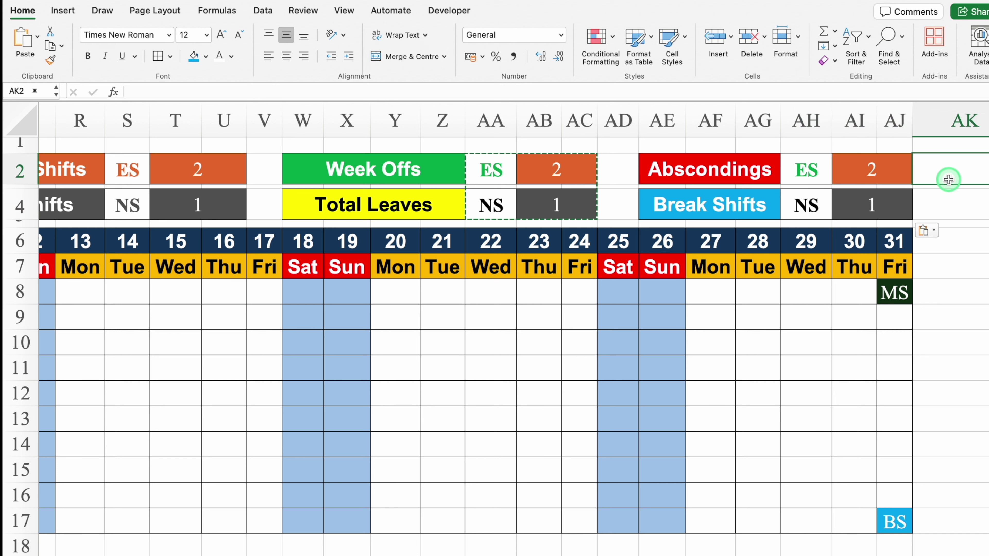
# Enter the code "A" for Abscondings in AH2 and "BS" for Break Shifts in AH4
pyautogui.click(812, 169)
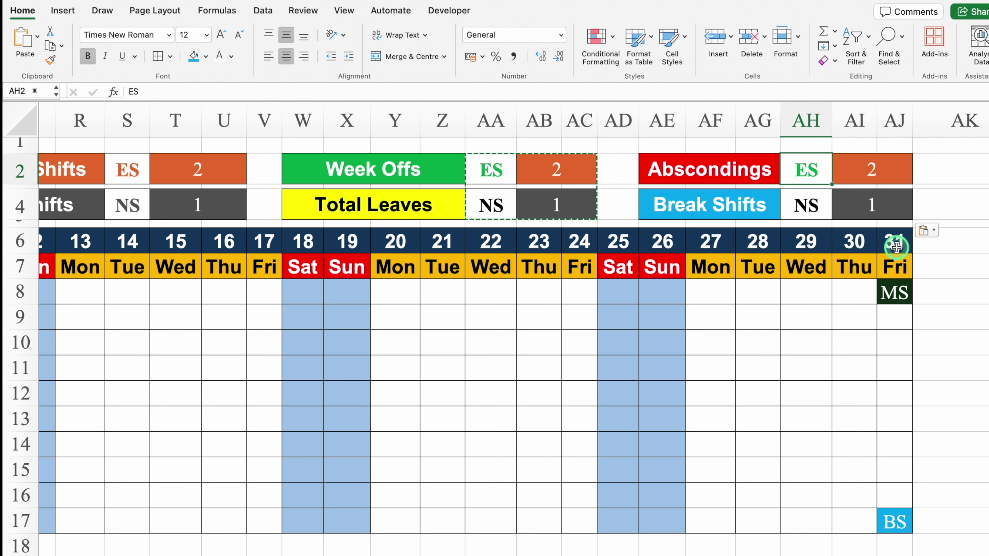
pyautogui.write('A')
pyautogui.press('Return')
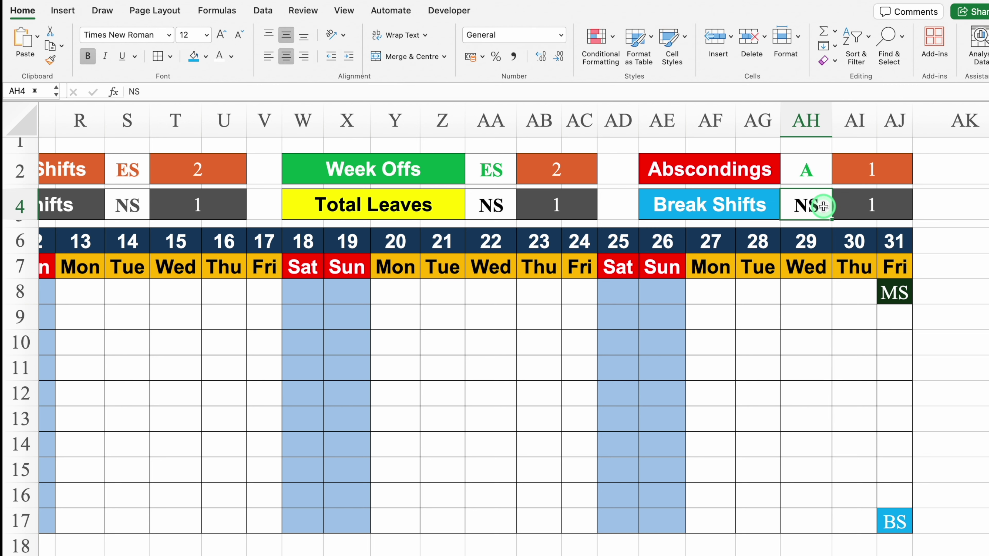
pyautogui.write('BS')
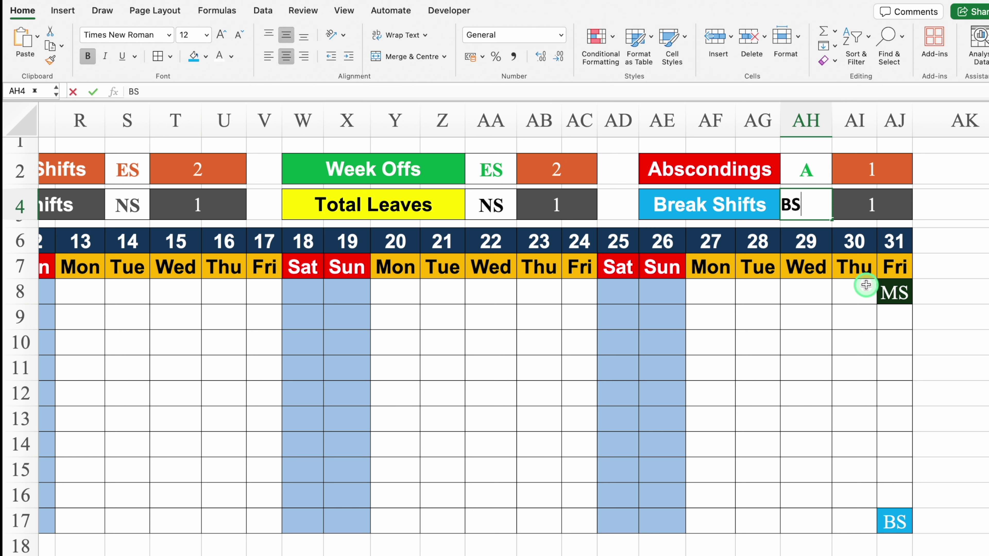
# Colour the A code text in AH2 red and the BS code text in AH4 light blue
pyautogui.click(806, 169)
pyautogui.click(233, 57)
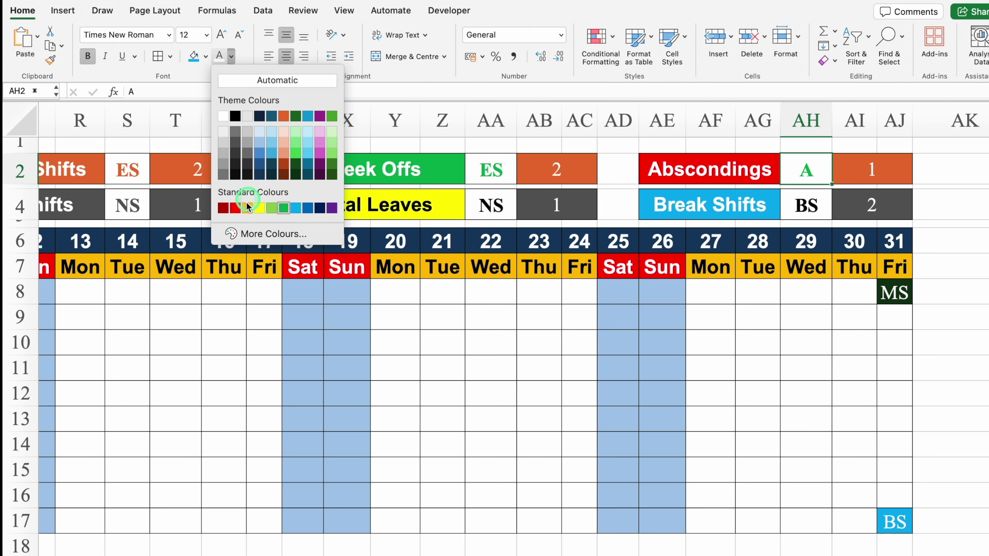
pyautogui.click(235, 207)
pyautogui.click(810, 204)
pyautogui.click(233, 58)
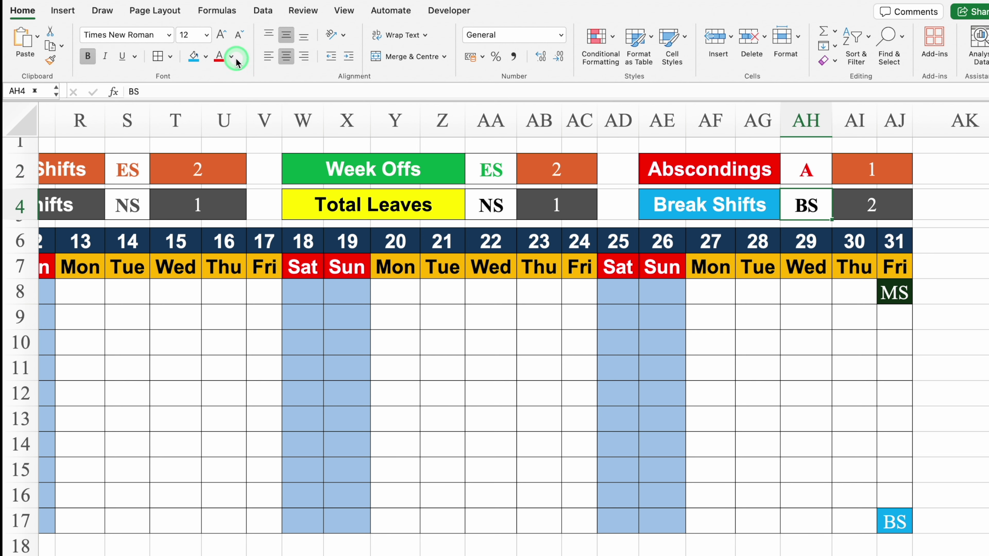
pyautogui.click(299, 207)
# Fill the Abscondings count in AI2 with red and the Break Shifts count in AI4 with light blue
pyautogui.press('Right')
pyautogui.press('Up')
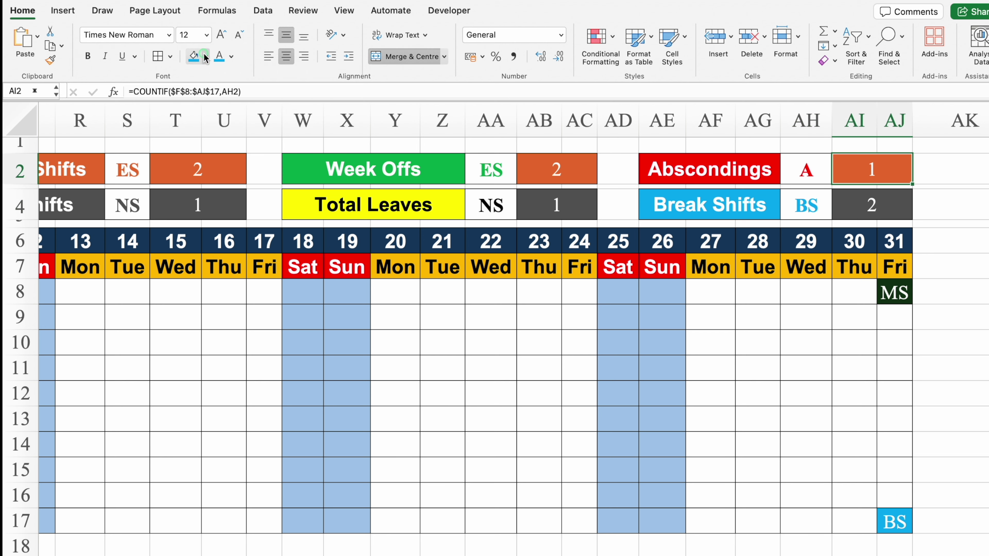
pyautogui.click(205, 57)
pyautogui.click(210, 207)
pyautogui.click(877, 211)
pyautogui.click(205, 57)
pyautogui.click(272, 209)
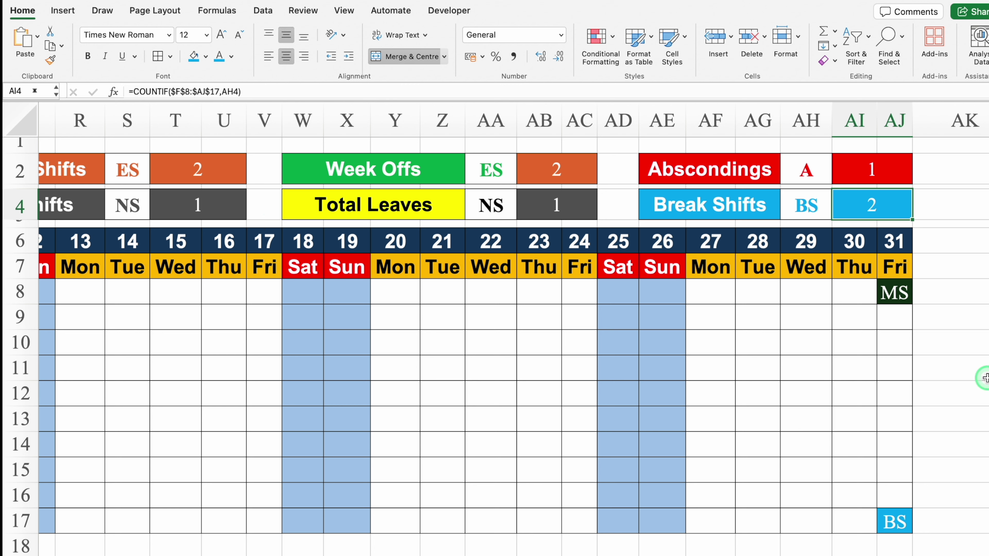
# Test the Break Shifts count by changing the shift code in AJ8 to BS and checking the formula in AI4
pyautogui.click(895, 292)
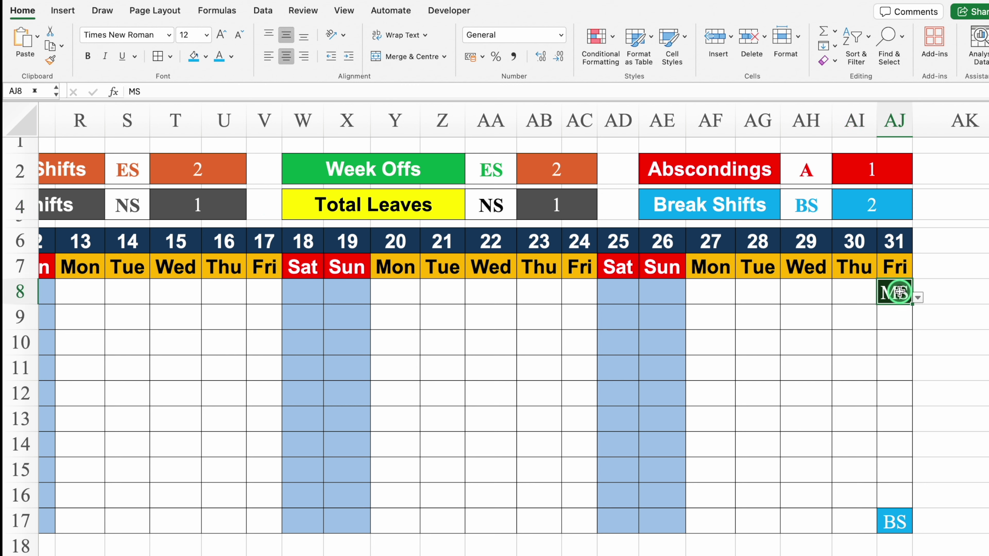
pyautogui.click(918, 298)
pyautogui.click(884, 363)
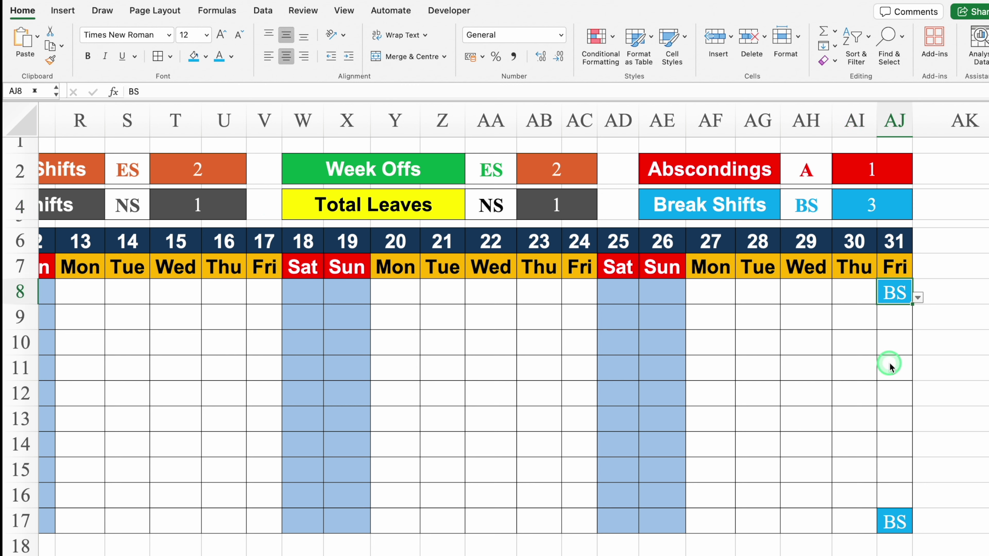
pyautogui.click(876, 212)
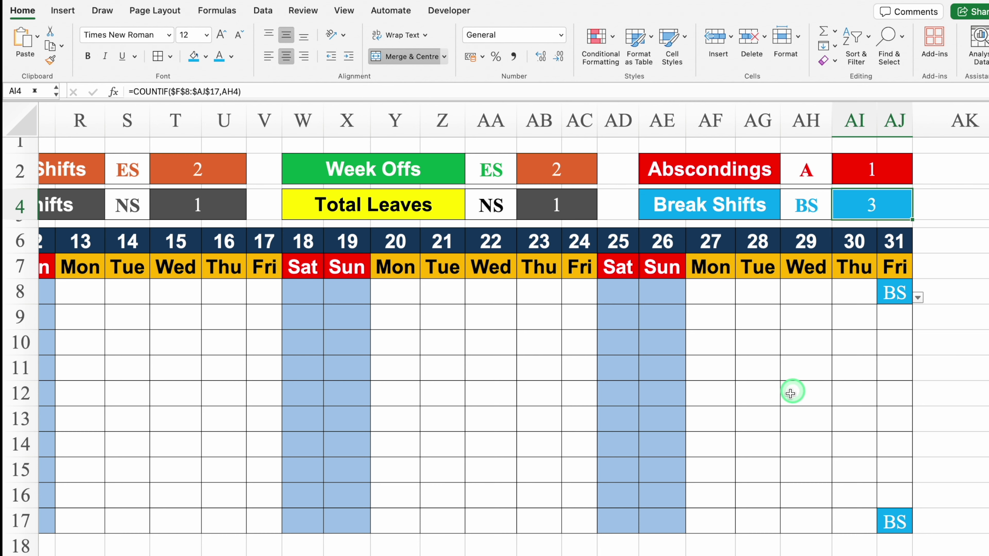
# Clear the sample shift codes from the day 31 column AJ8:AJ17 and the day 01 column F8:F17
pyautogui.moveTo(893, 292); pyautogui.dragTo(898, 517)
pyautogui.press('Delete')
pyautogui.click(895, 444)
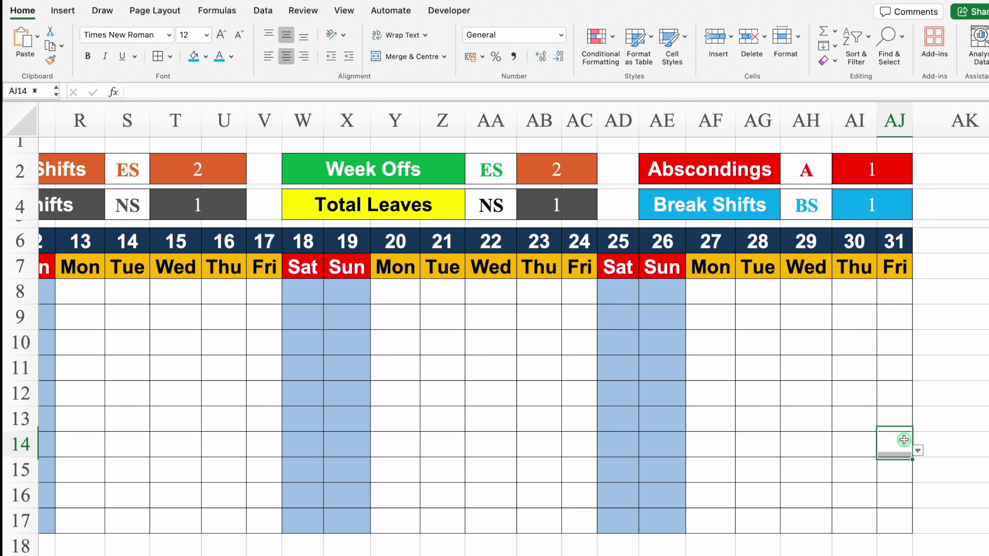
pyautogui.hscroll(-15, 895, 444)
pyautogui.moveTo(567, 292); pyautogui.dragTo(571, 522)
pyautogui.press('Delete')
pyautogui.click(613, 473)
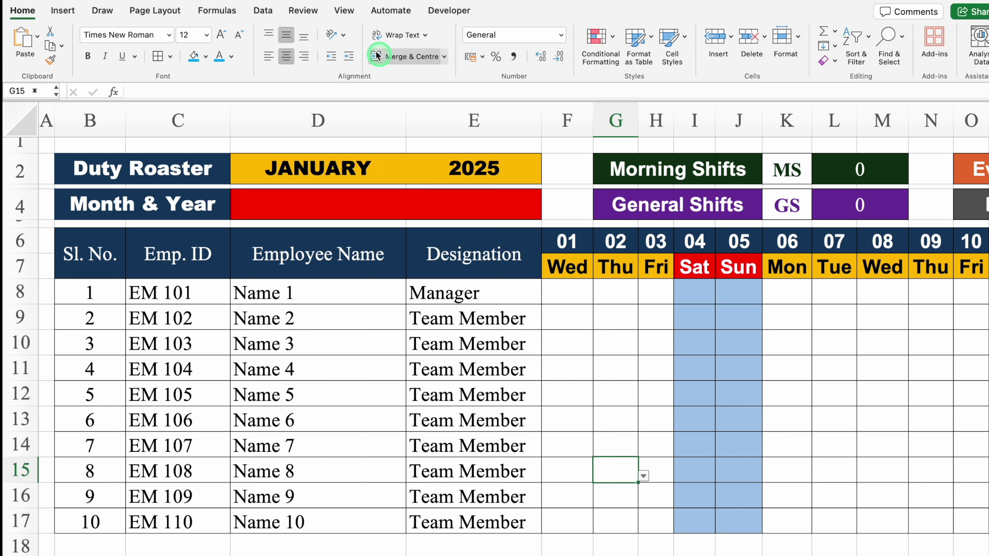
# Hide the worksheet gridlines
pyautogui.click(344, 10)
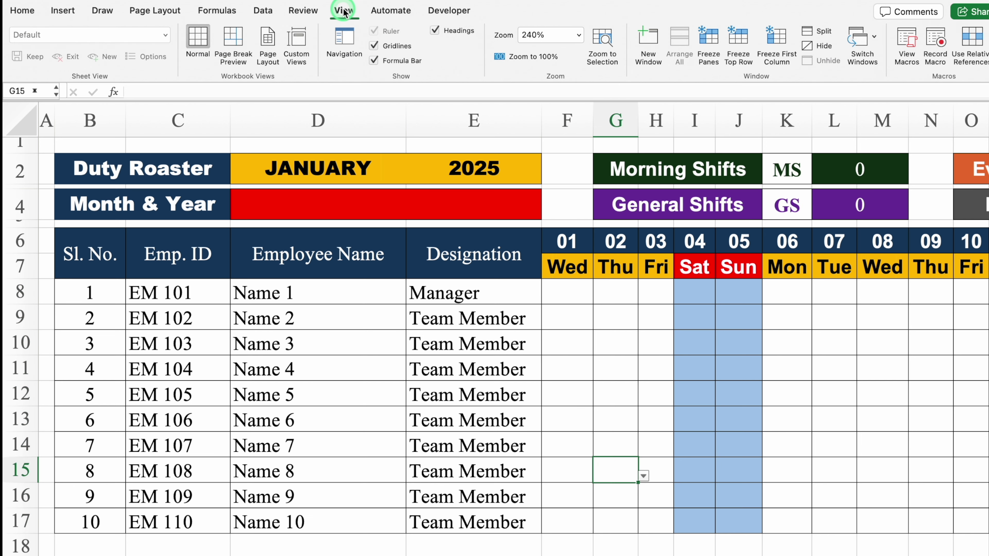
pyautogui.click(374, 46)
pyautogui.click(611, 369)
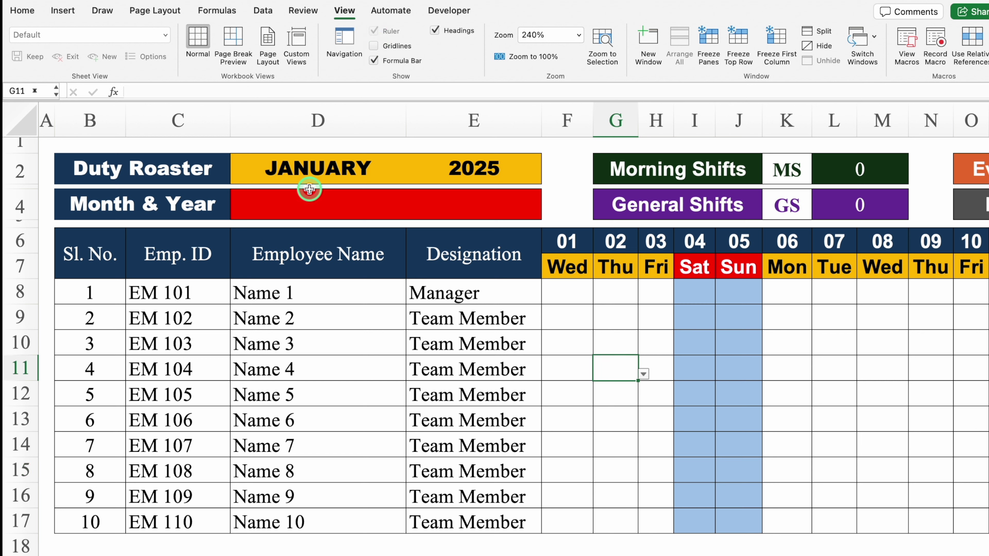
# Enter the formula =F6 in D4, beside the Month & Year label
pyautogui.click(293, 202)
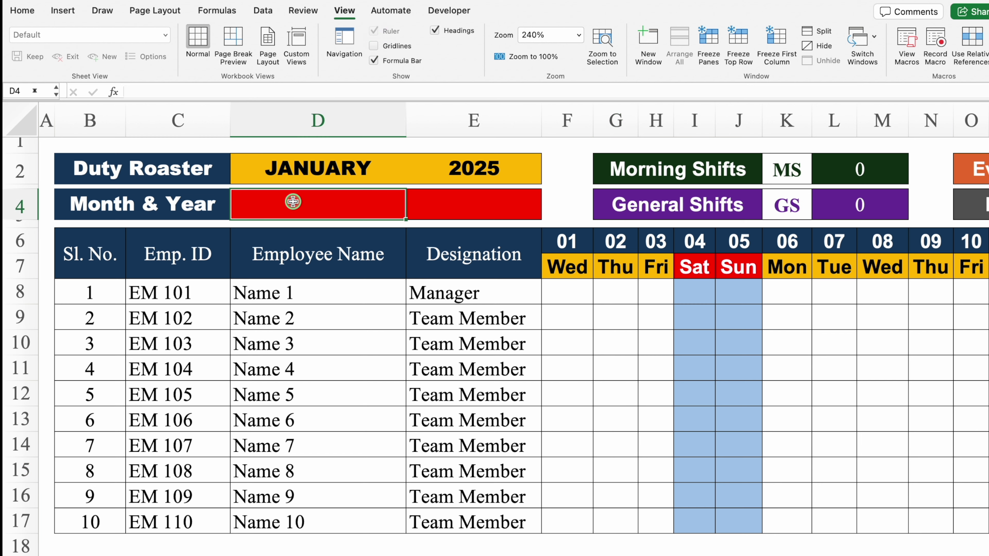
pyautogui.write('=')
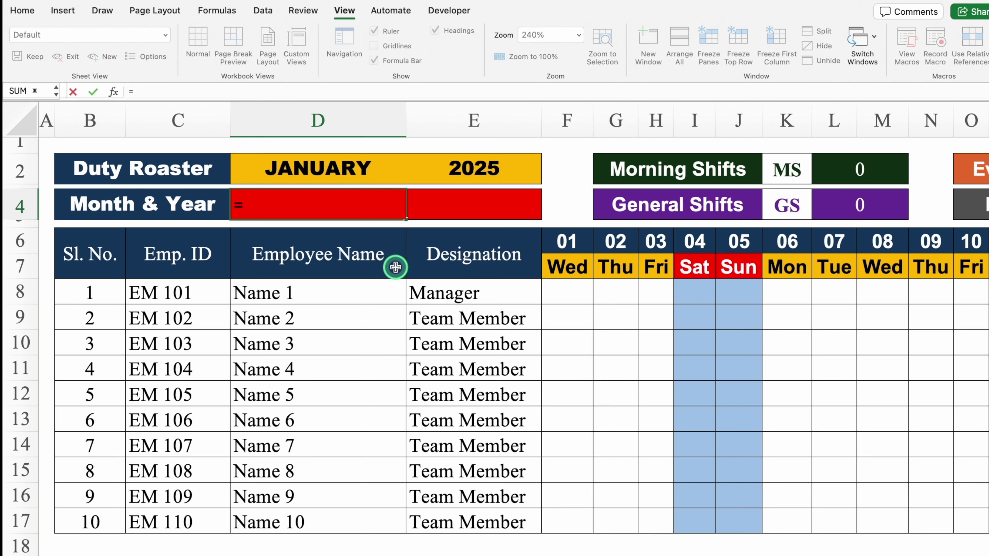
pyautogui.click(566, 240)
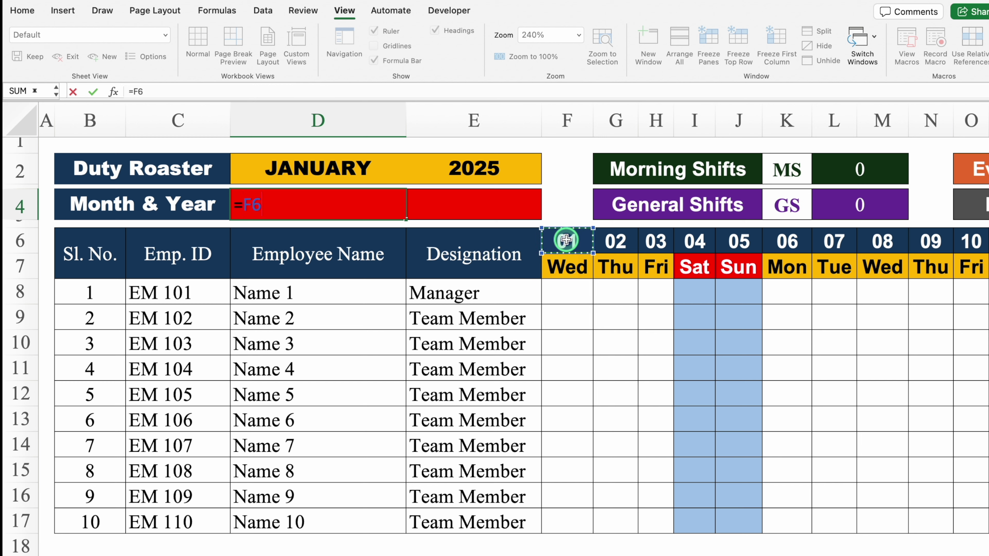
pyautogui.press('Return')
# Centre the contents of D4 and E4 horizontally
pyautogui.click(381, 203)
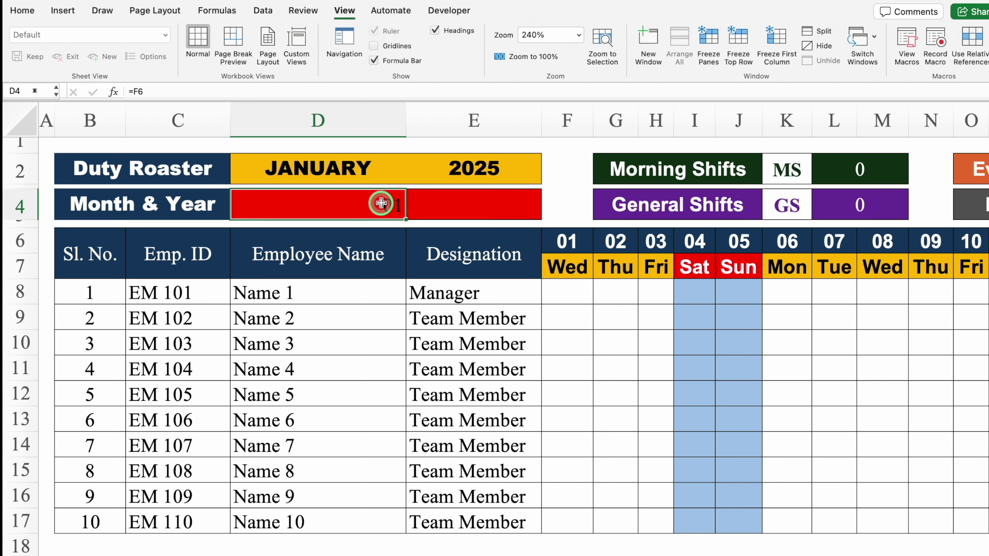
pyautogui.click(14, 14)
pyautogui.click(286, 57)
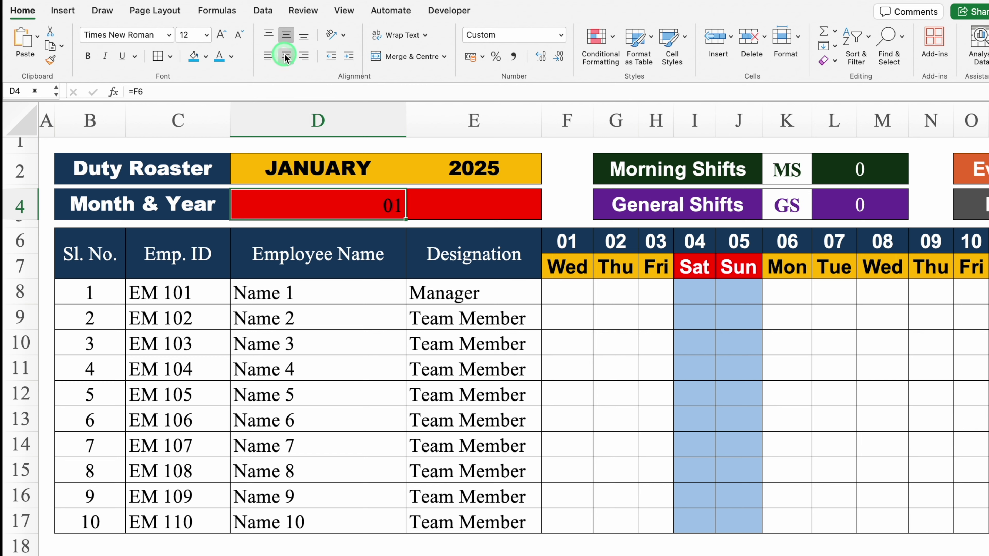
pyautogui.click(373, 203)
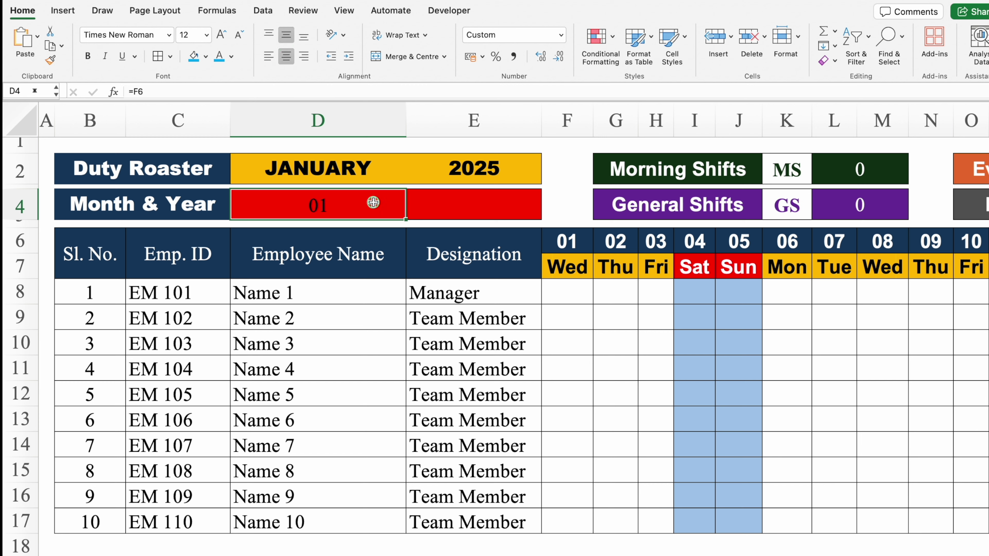
pyautogui.moveTo(373, 202); pyautogui.dragTo(448, 203)
pyautogui.click(286, 57)
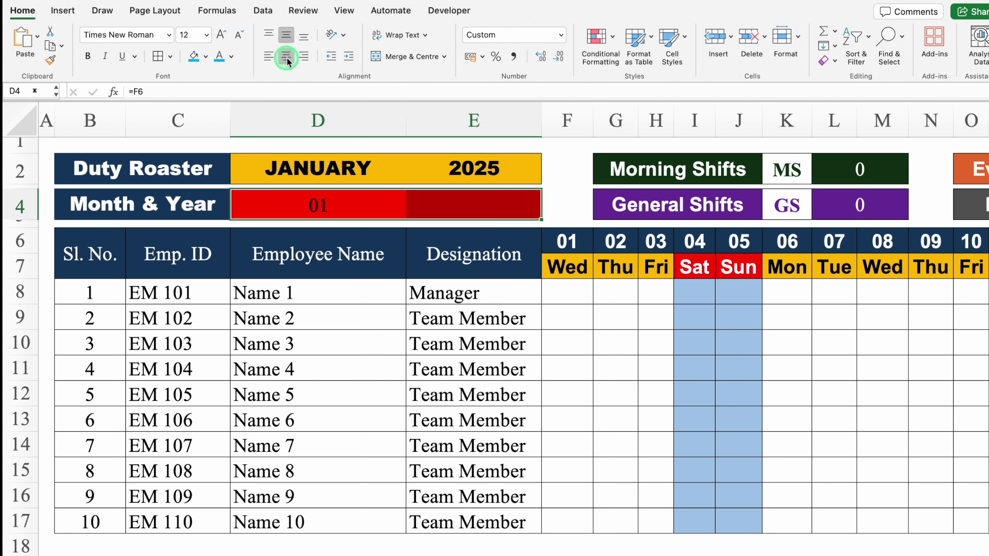
# Set the font of D4:E4 to Arial Bold
pyautogui.click(365, 212)
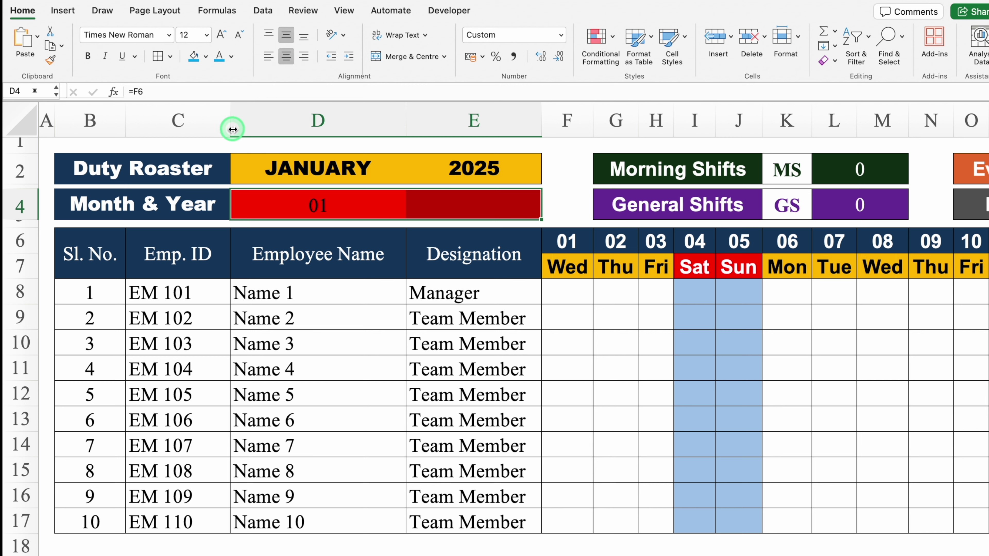
pyautogui.click(170, 35)
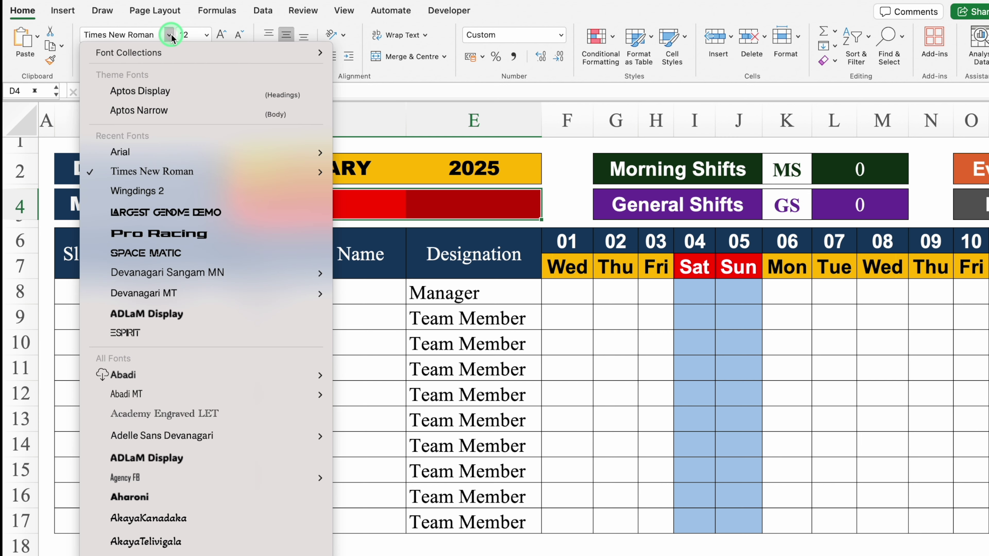
pyautogui.click(205, 151)
pyautogui.click(389, 298)
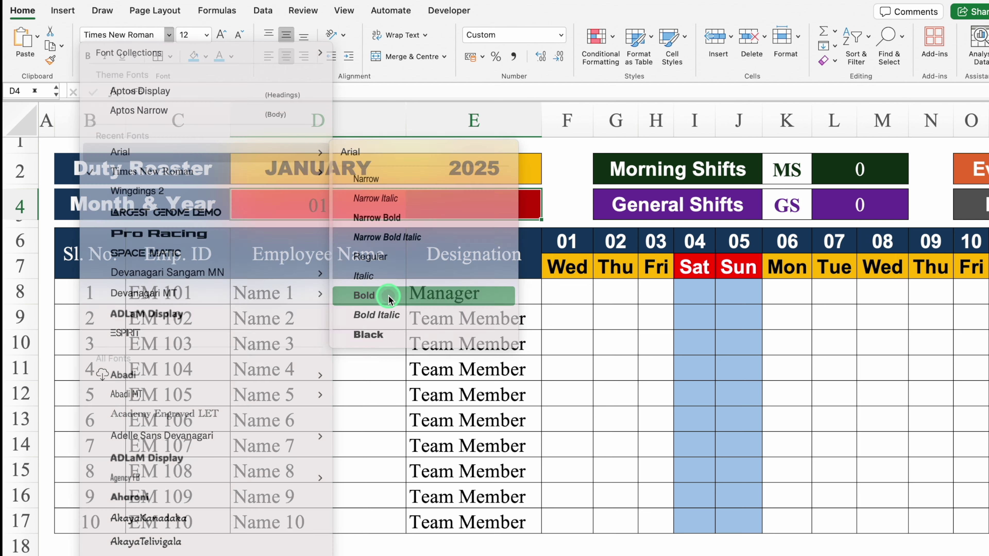
# Format D4:E4 as a date of the type 14-Mar
pyautogui.click(358, 209)
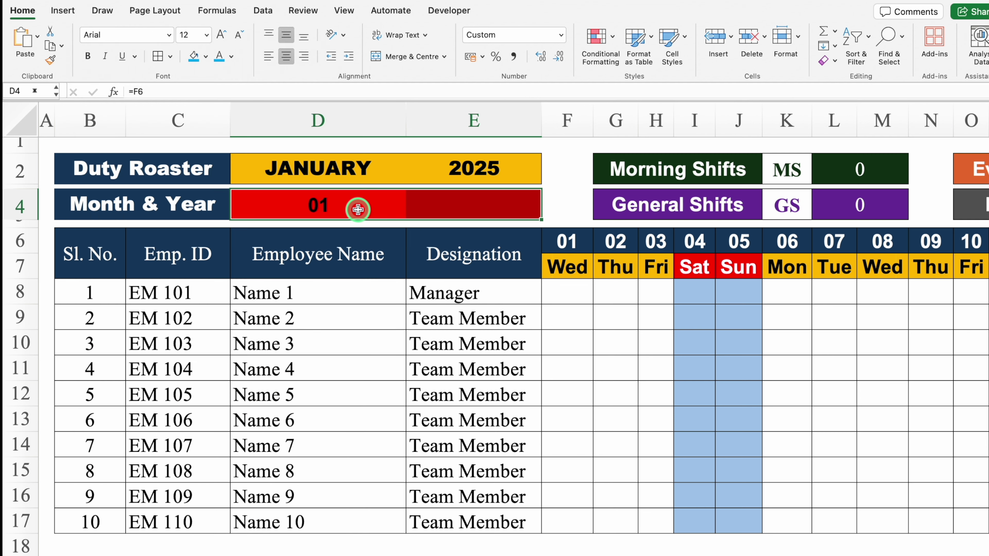
pyautogui.press('super+1')
pyautogui.click(359, 151)
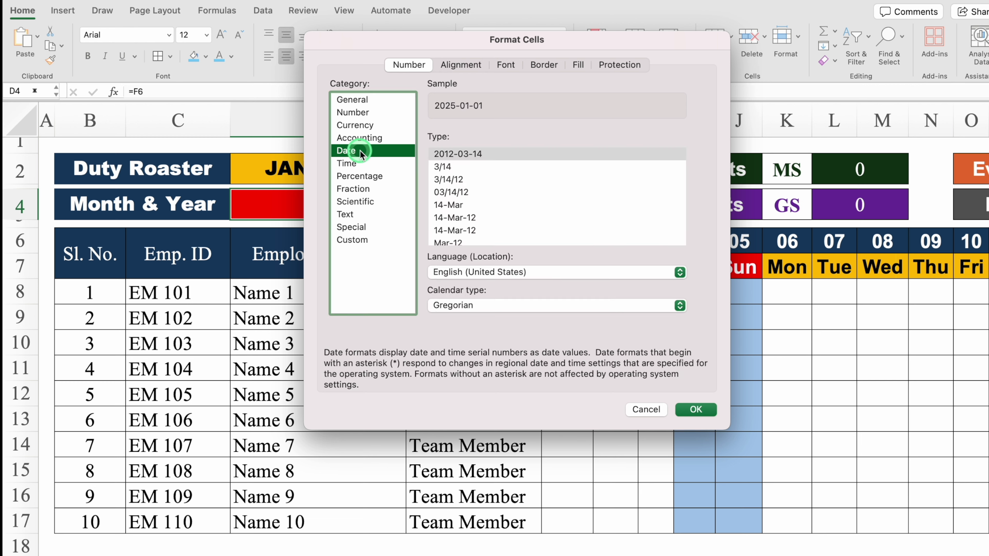
pyautogui.click(455, 205)
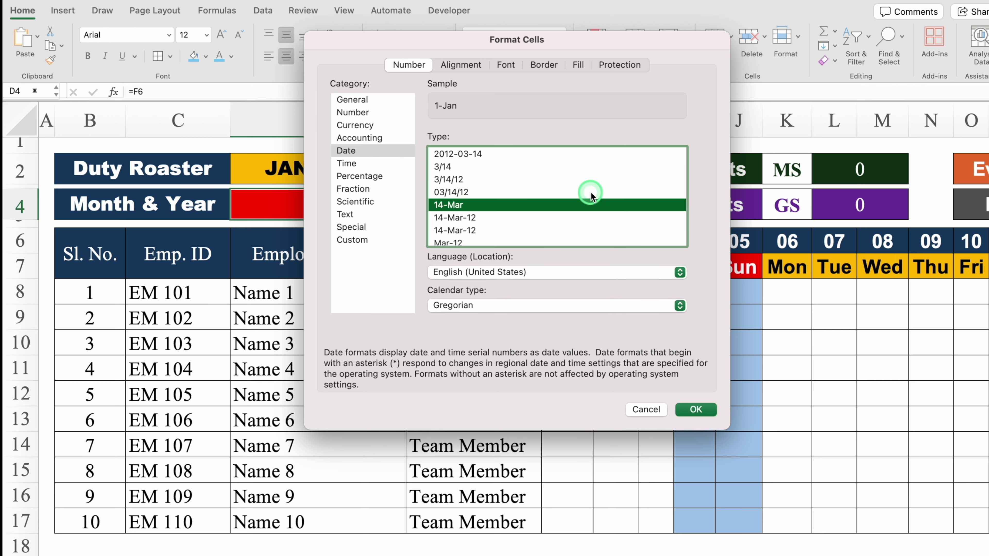
pyautogui.click(695, 409)
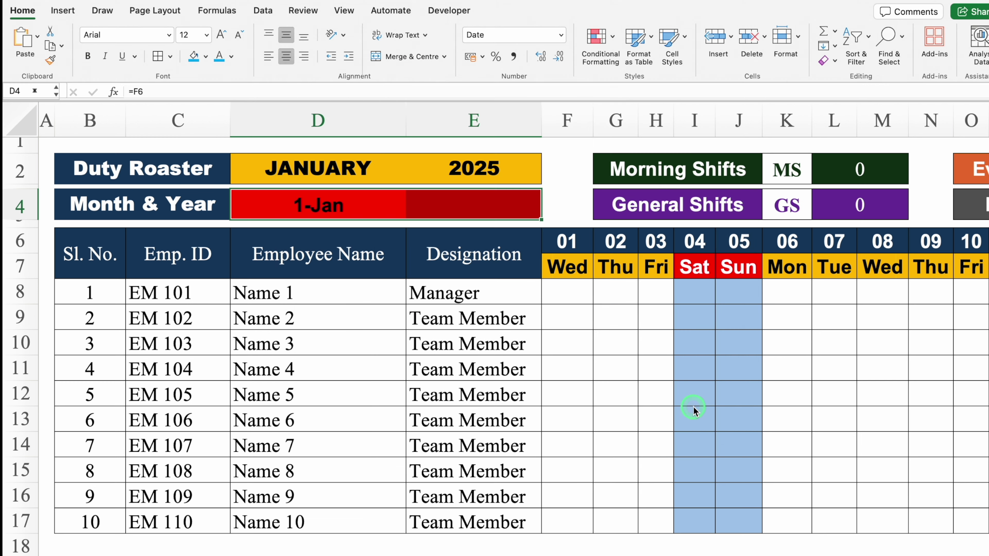
# Set the text colour of the Month & Year cells D4:E4 to white
pyautogui.click(231, 56)
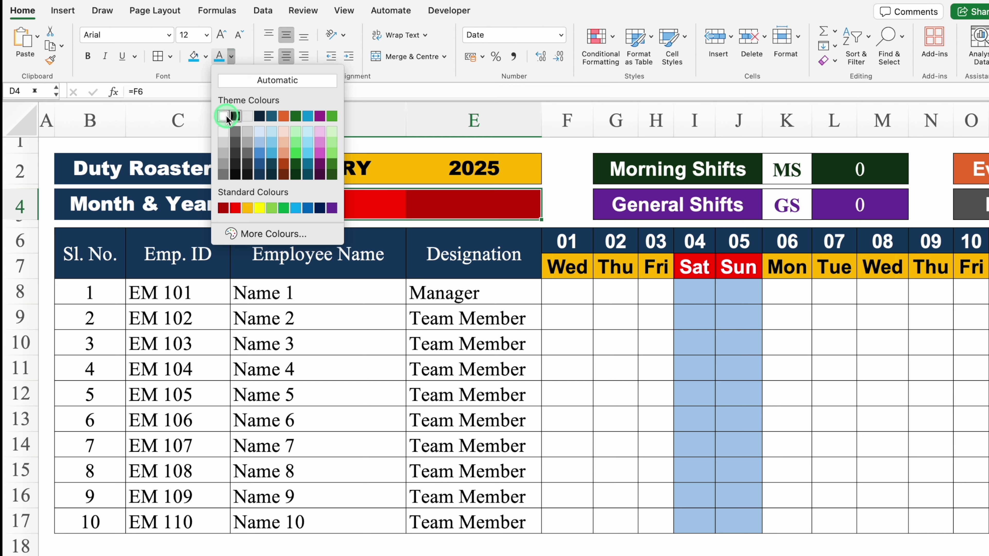
pyautogui.click(229, 115)
pyautogui.click(356, 209)
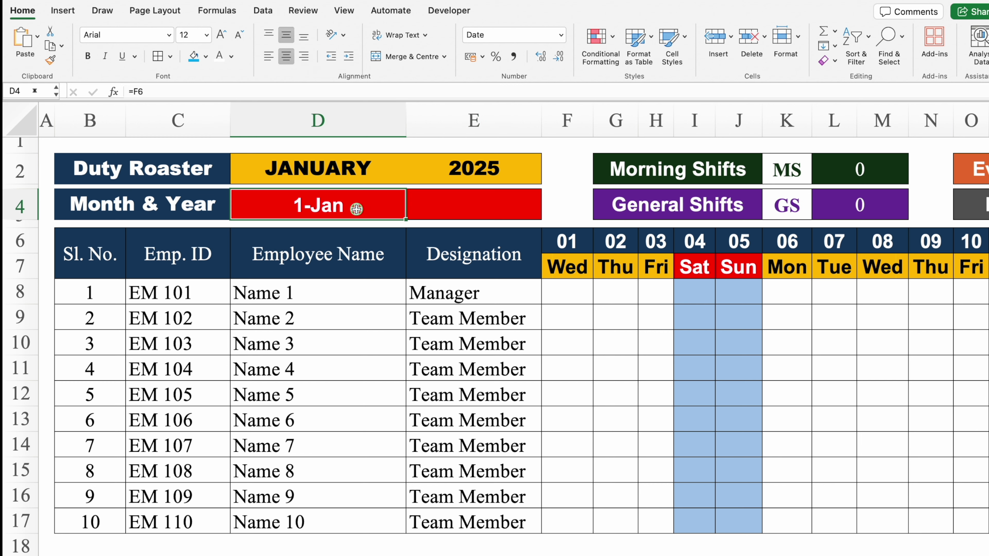
# Enter =EOMONTH(D4,0) in cell E4 to return the month's last date
pyautogui.click(455, 203)
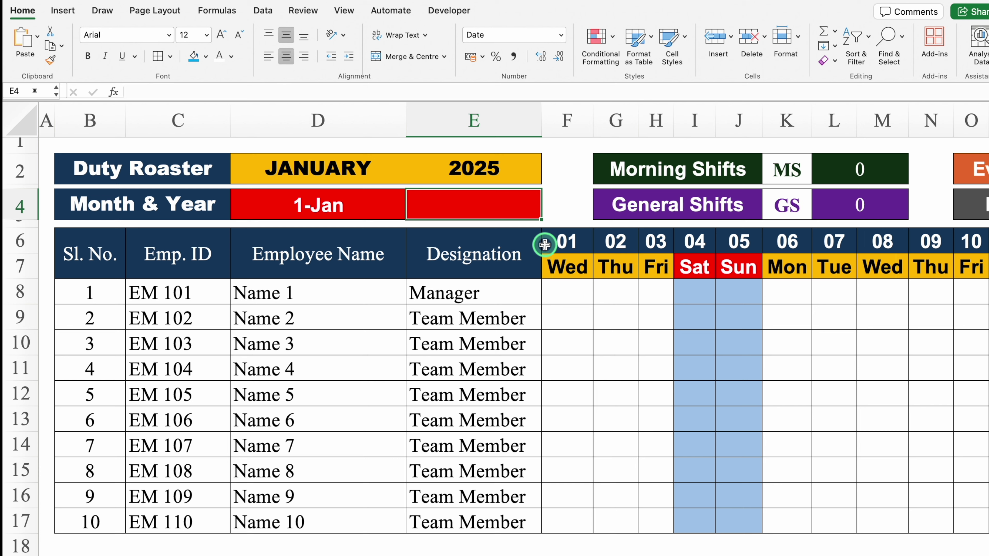
pyautogui.write('=')
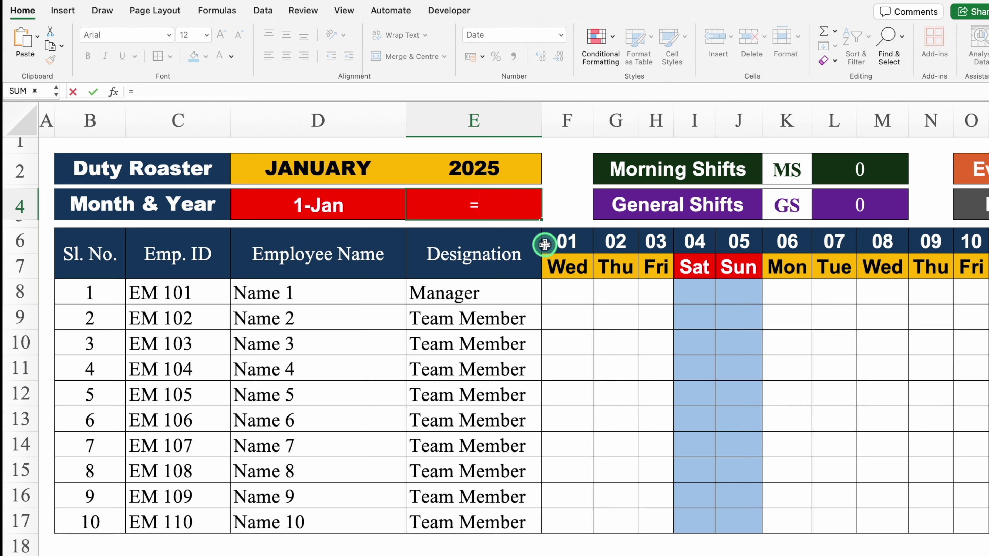
pyautogui.write('EOM')
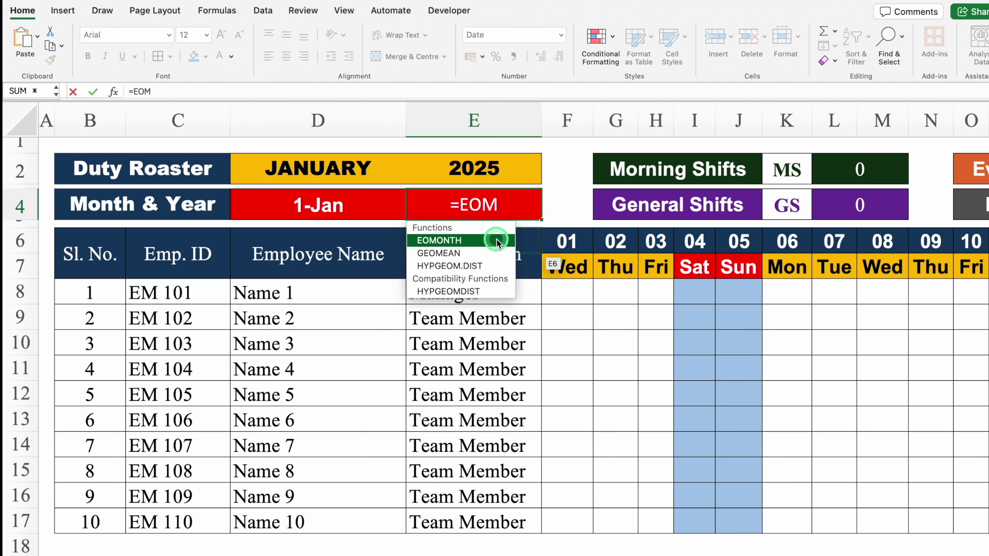
pyautogui.doubleClick(497, 242)
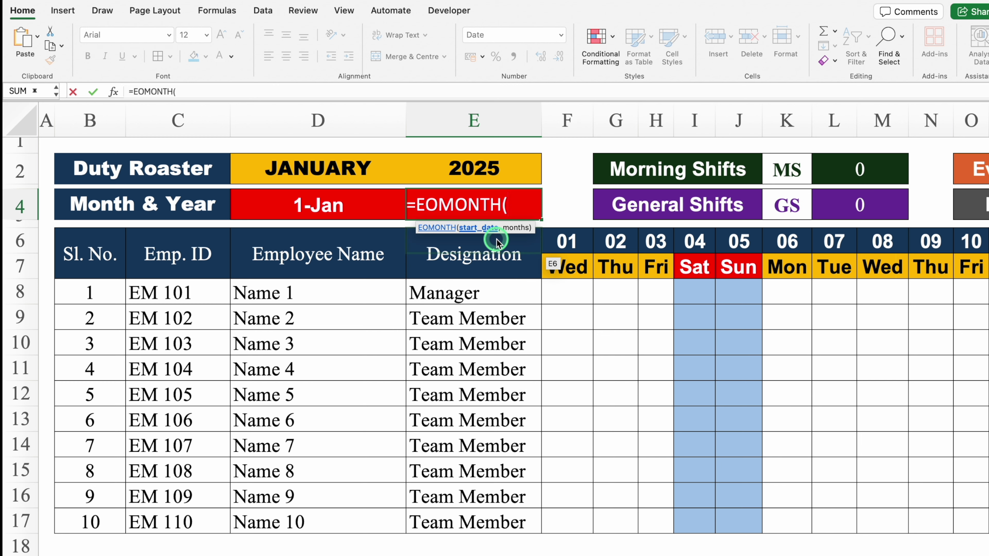
pyautogui.click(339, 199)
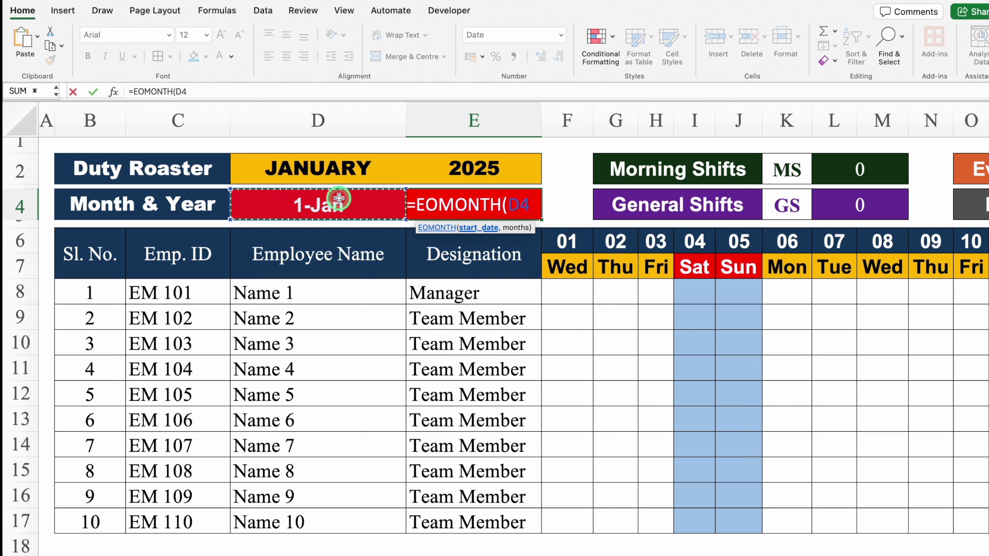
pyautogui.write(',0')
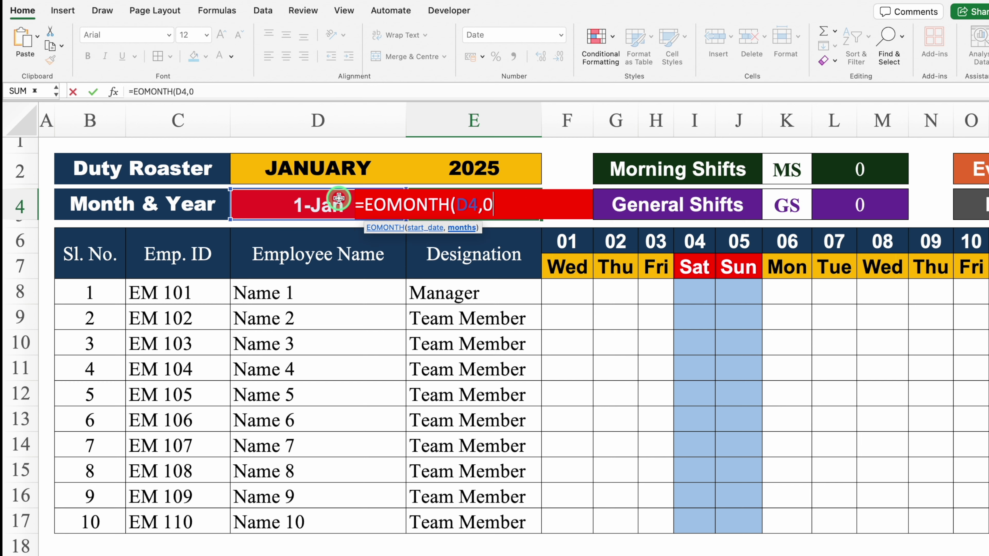
pyautogui.write(')')
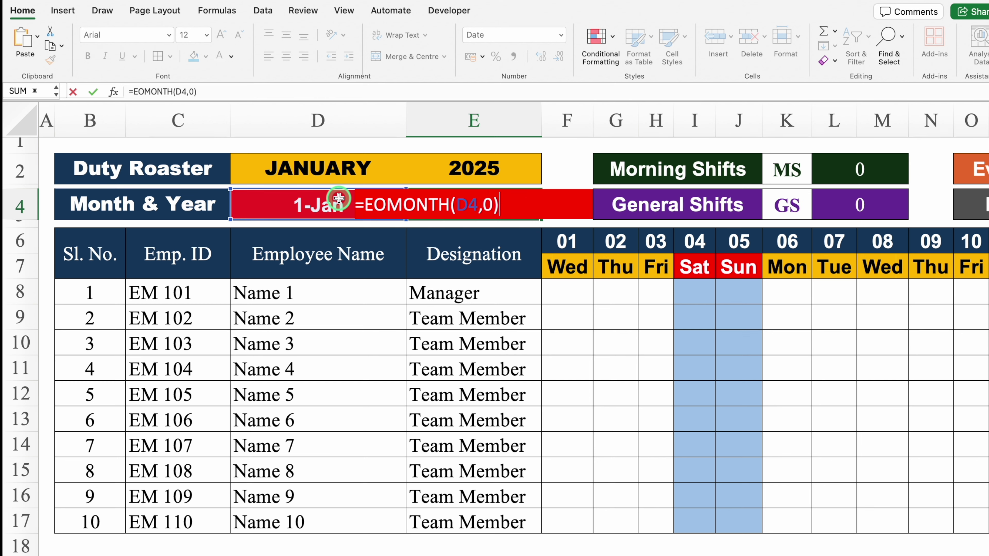
pyautogui.press('Return')
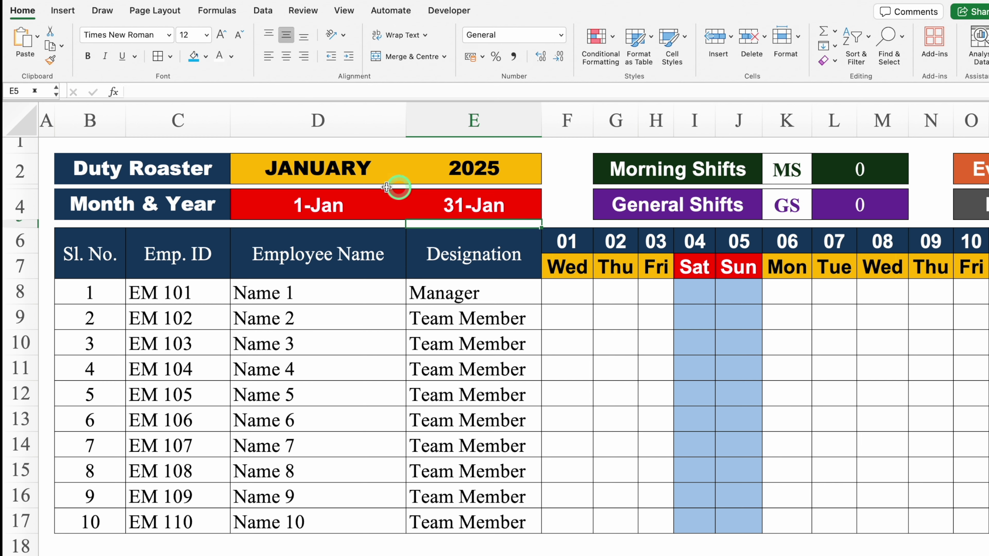
# Test the month selector in D2 by choosing FEBRUARY and switching back to JANUARY
pyautogui.click(346, 170)
pyautogui.click(411, 177)
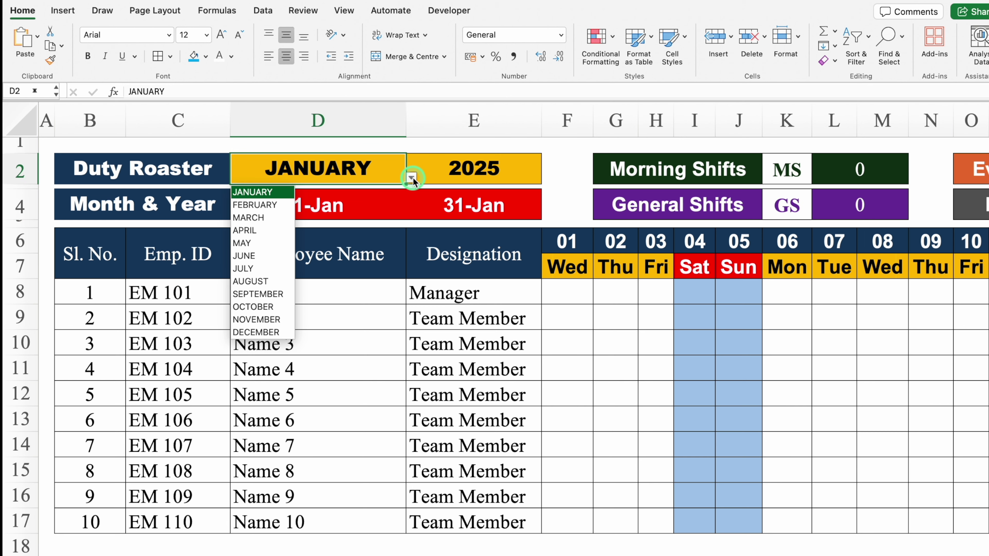
pyautogui.click(274, 204)
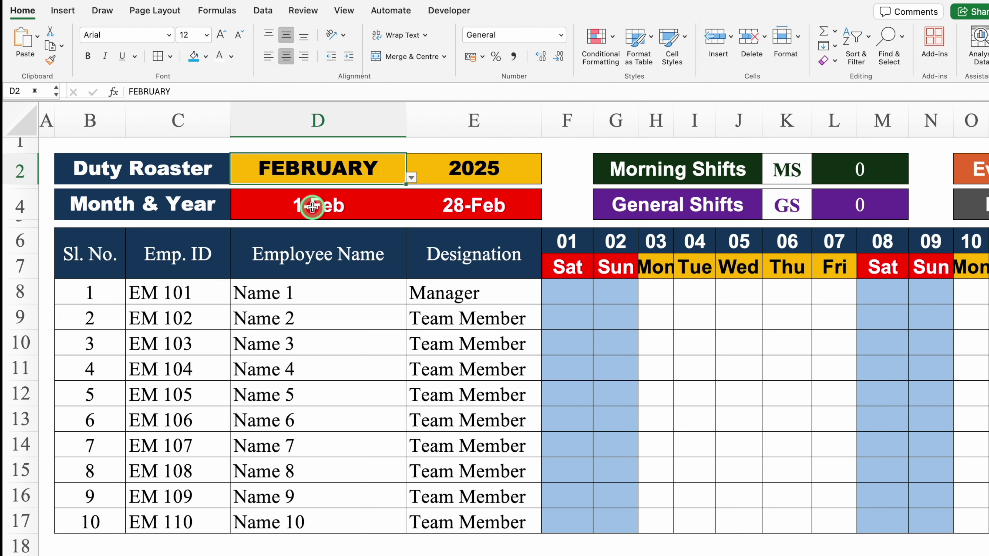
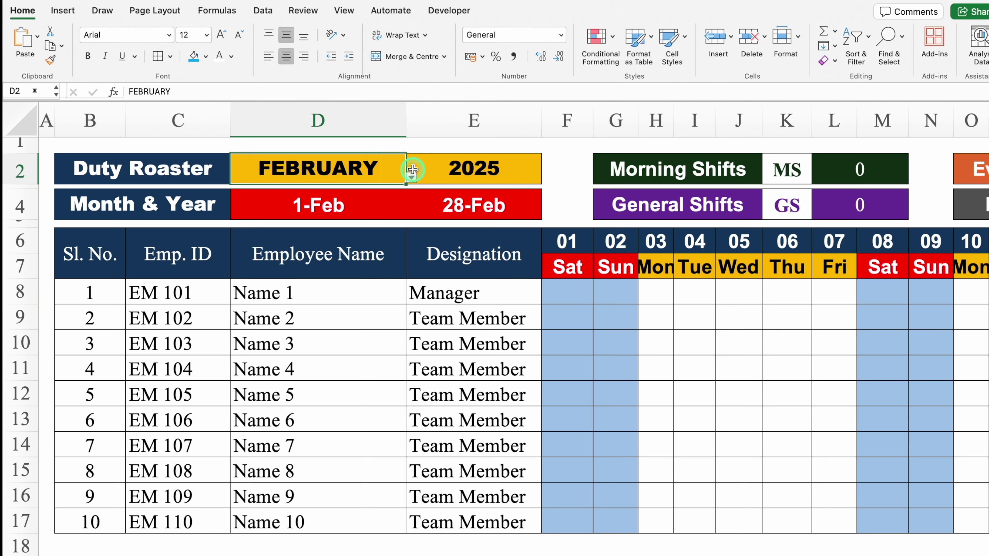
pyautogui.click(411, 177)
pyautogui.click(290, 190)
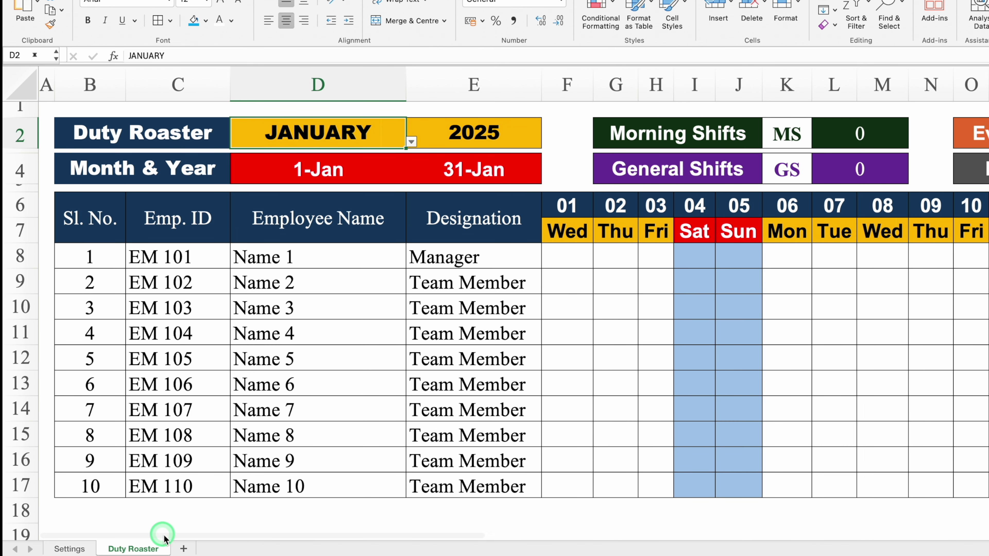
# Add a new sheet named Check Details and narrow its column A to a slim margin
pyautogui.click(184, 549)
pyautogui.doubleClick(202, 550)
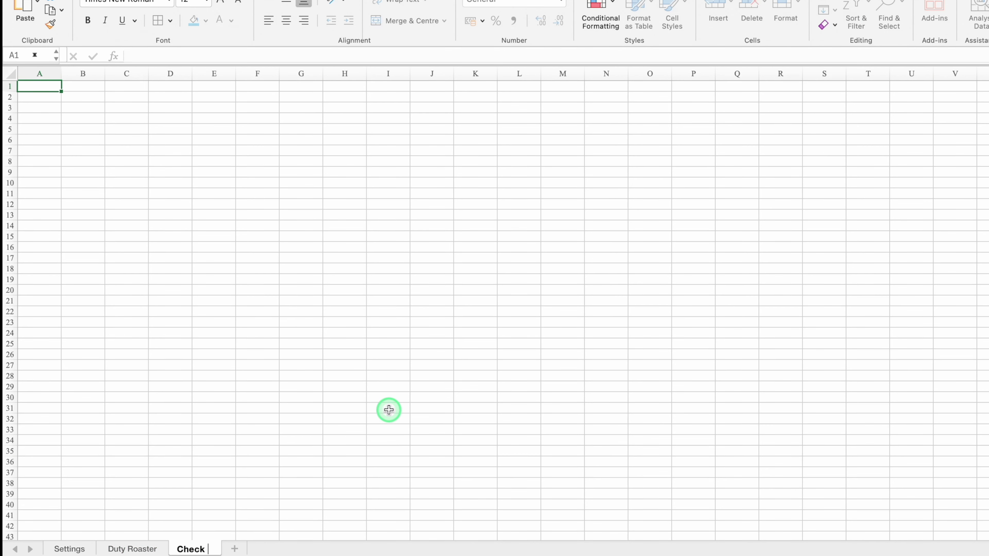
pyautogui.press('Return')
pyautogui.scroll(5, 388, 410)
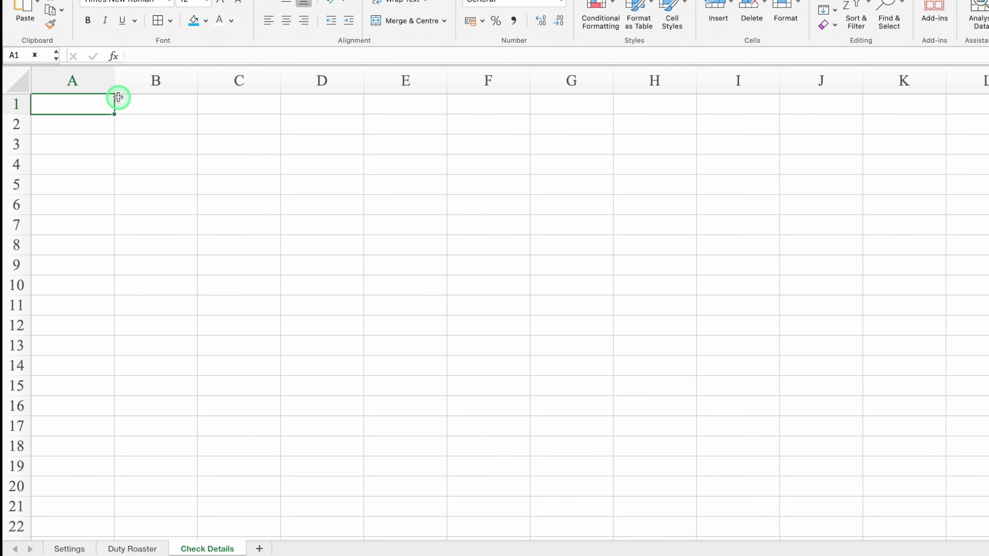
pyautogui.moveTo(115, 87); pyautogui.dragTo(39, 92)
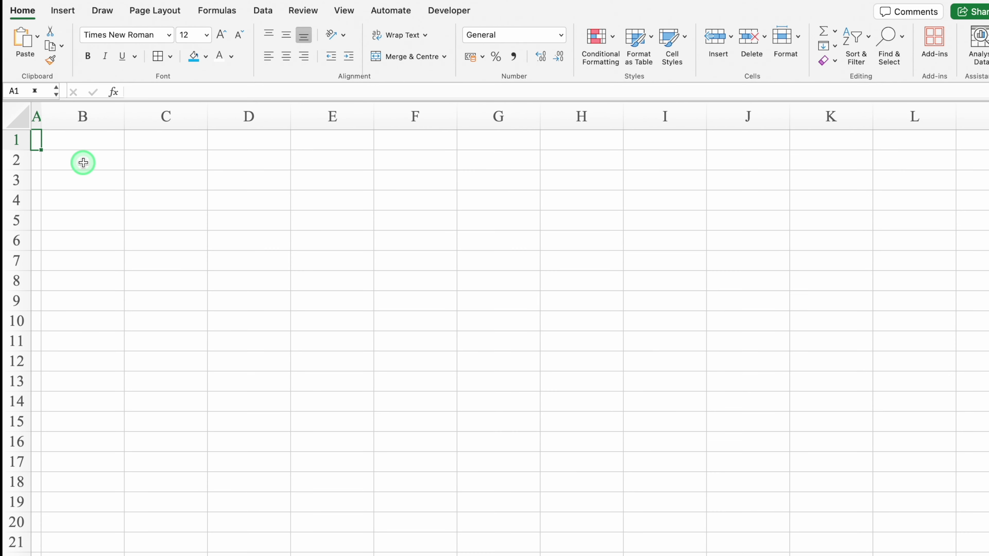
# Merge and centre cells B2:B3 and enter the heading Shifts
pyautogui.click(84, 126)
pyautogui.moveTo(83, 162); pyautogui.dragTo(86, 176)
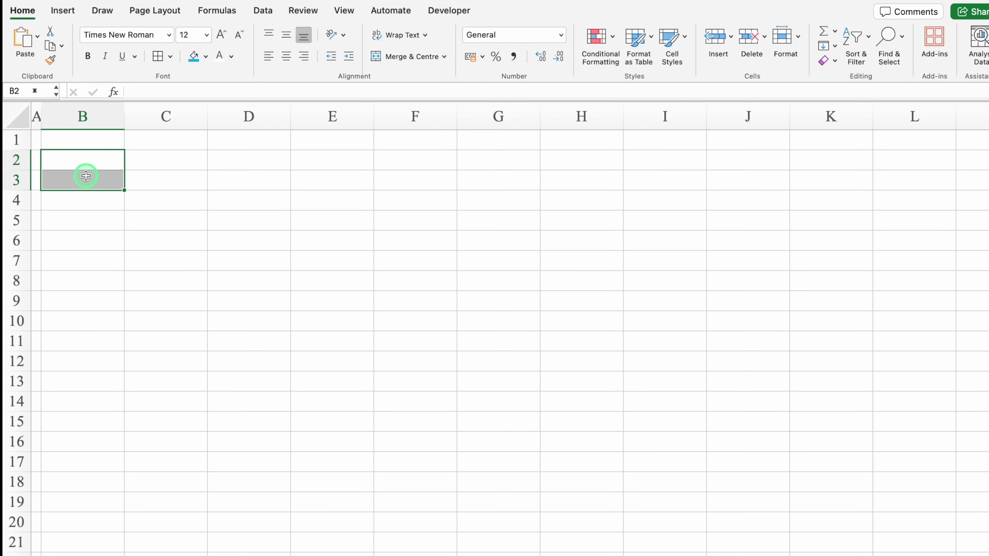
pyautogui.click(390, 56)
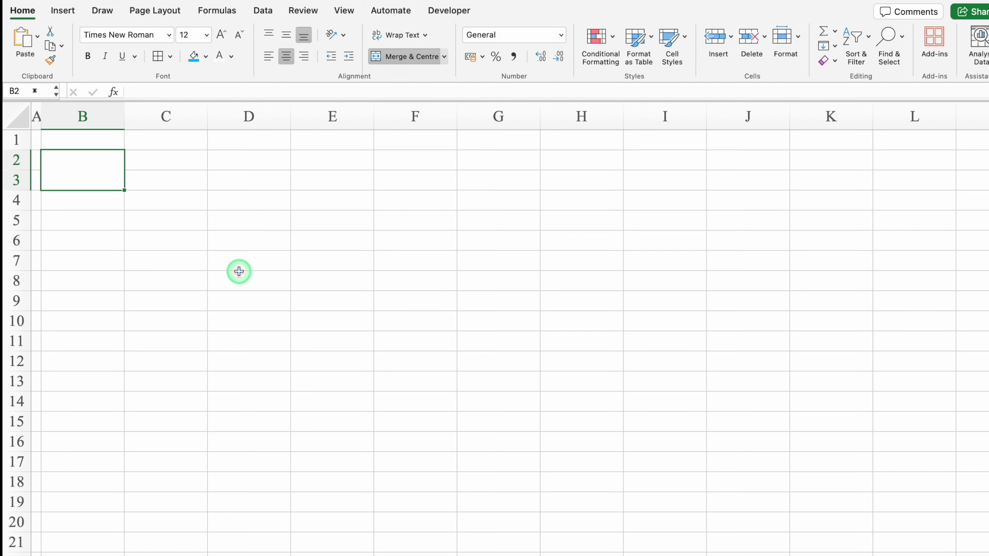
pyautogui.write('Shif')
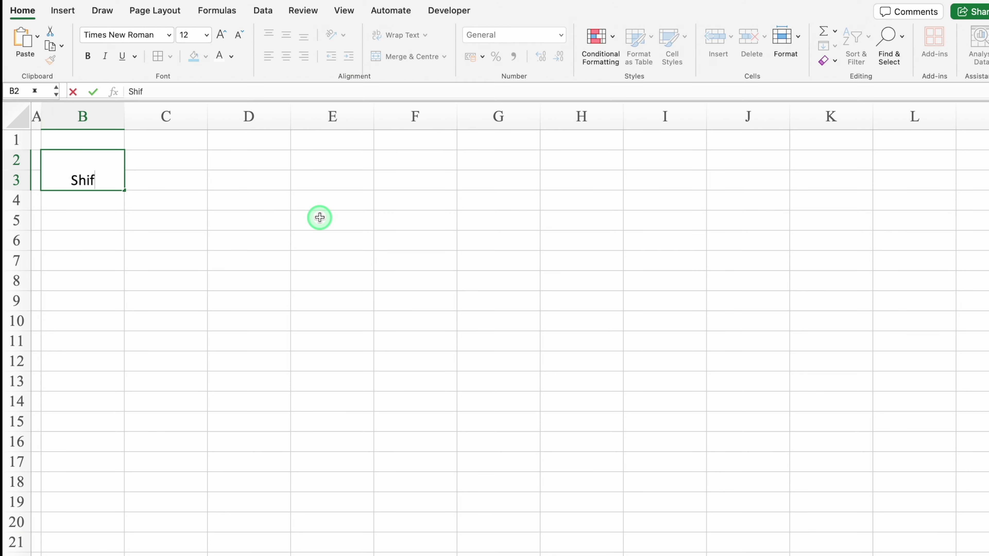
pyautogui.write('ts')
pyautogui.press('Return')
# Middle-align all cells of the Check Details sheet vertically and widen column B
pyautogui.click(21, 119)
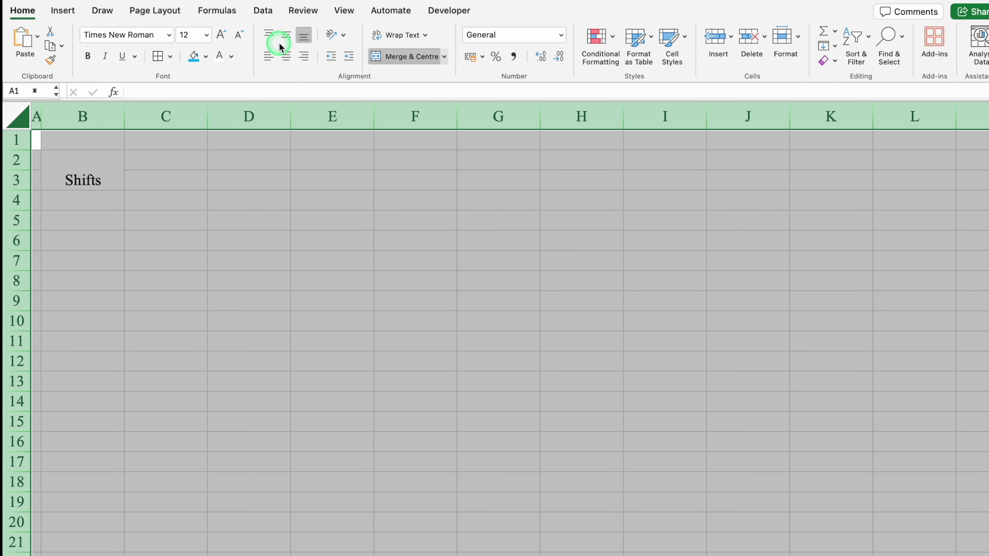
pyautogui.click(286, 38)
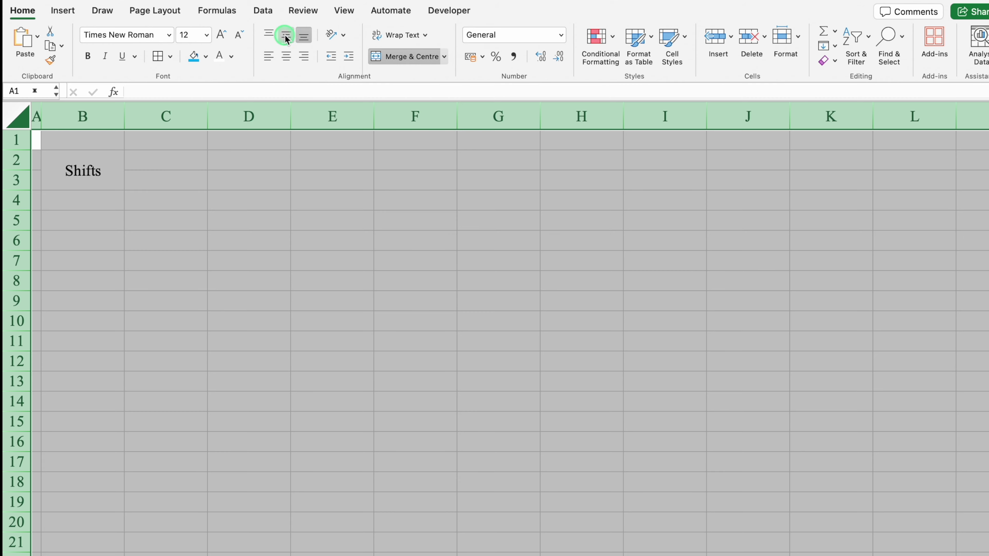
pyautogui.click(214, 192)
pyautogui.moveTo(124, 116); pyautogui.dragTo(190, 118)
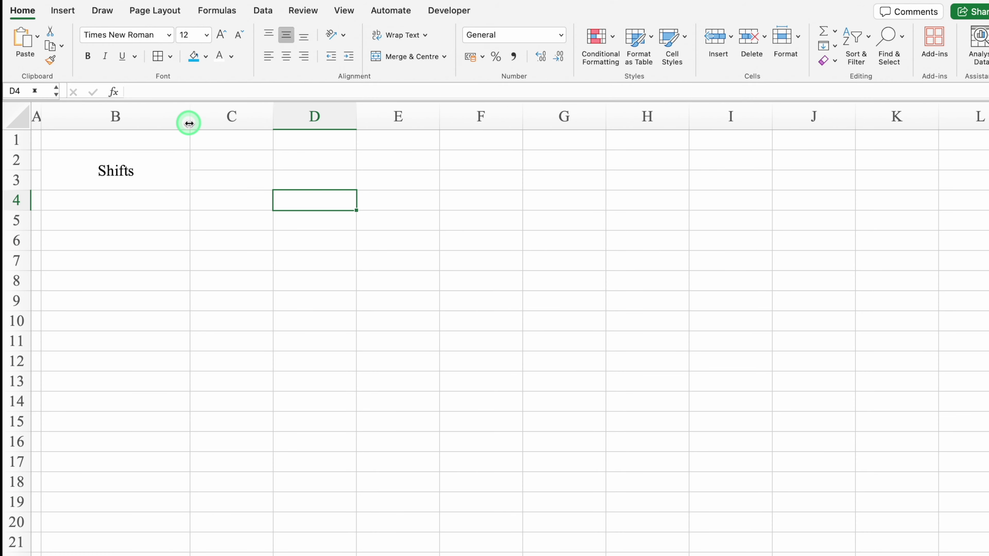
# Fill the Shifts heading cell with red and make its text white
pyautogui.click(150, 168)
pyautogui.click(206, 57)
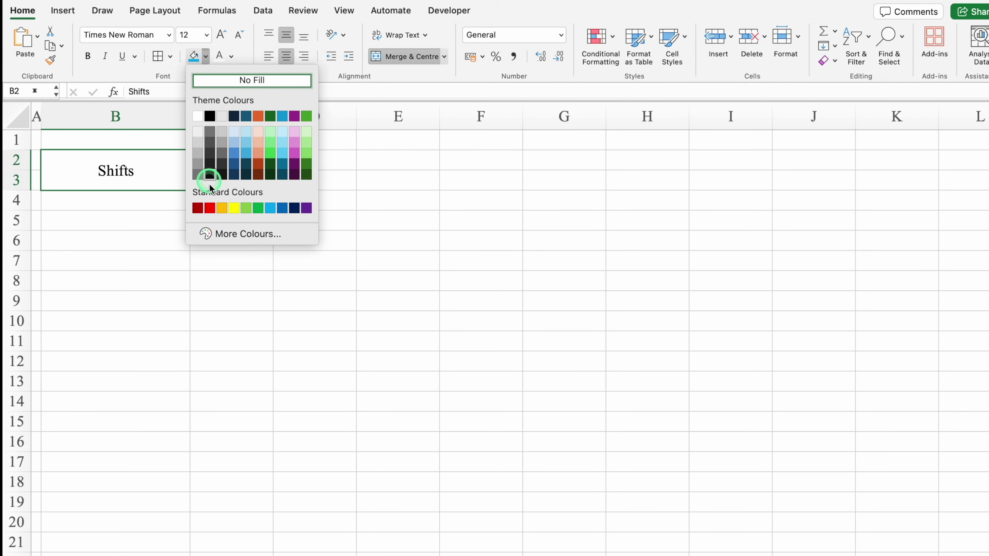
pyautogui.click(210, 208)
pyautogui.click(220, 58)
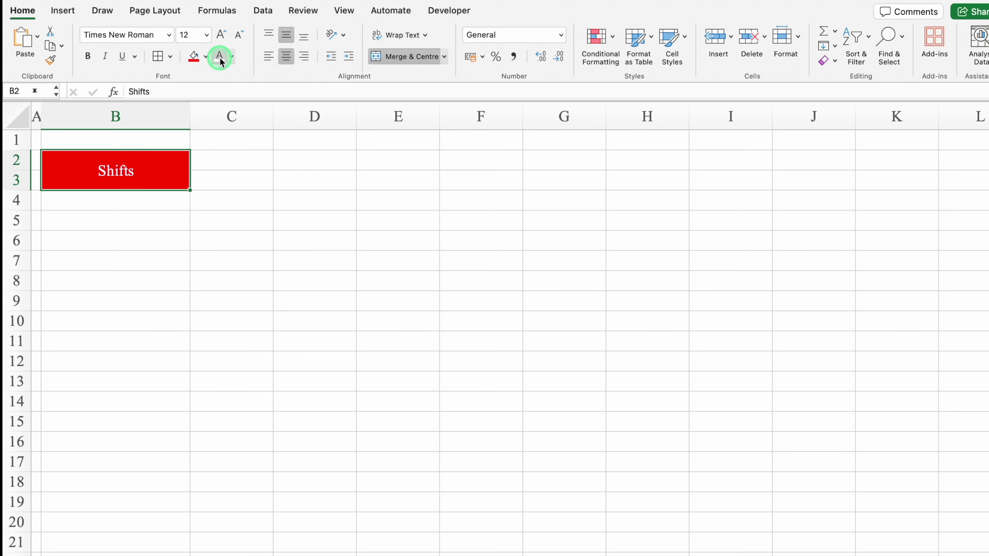
# Set the font of the whole column B to Arial Black
pyautogui.click(120, 115)
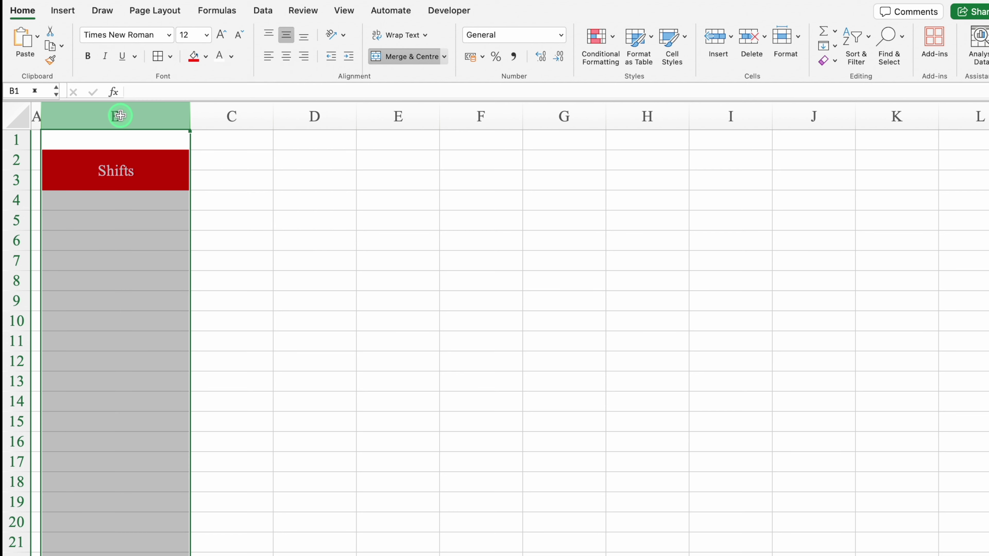
pyautogui.click(169, 35)
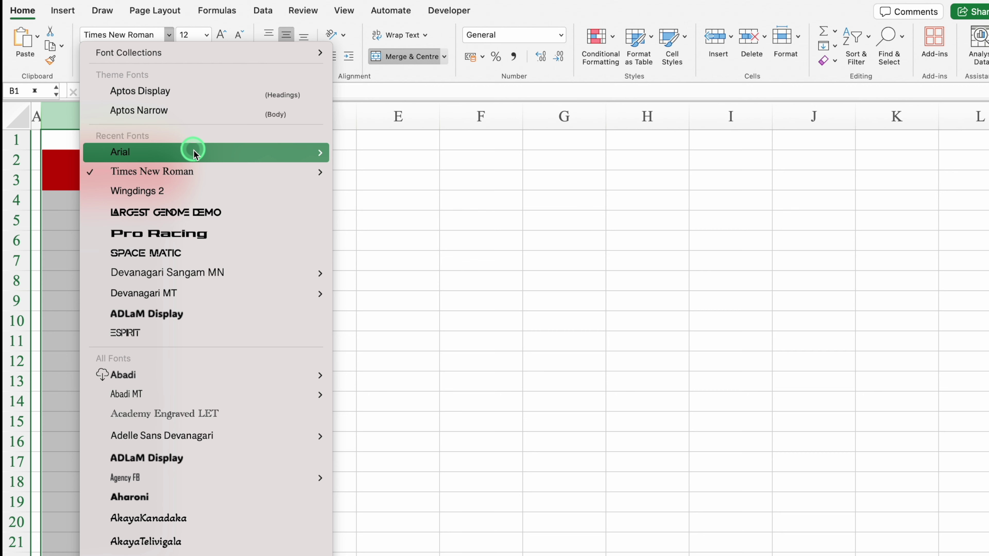
pyautogui.moveTo(196, 153)
pyautogui.click(385, 332)
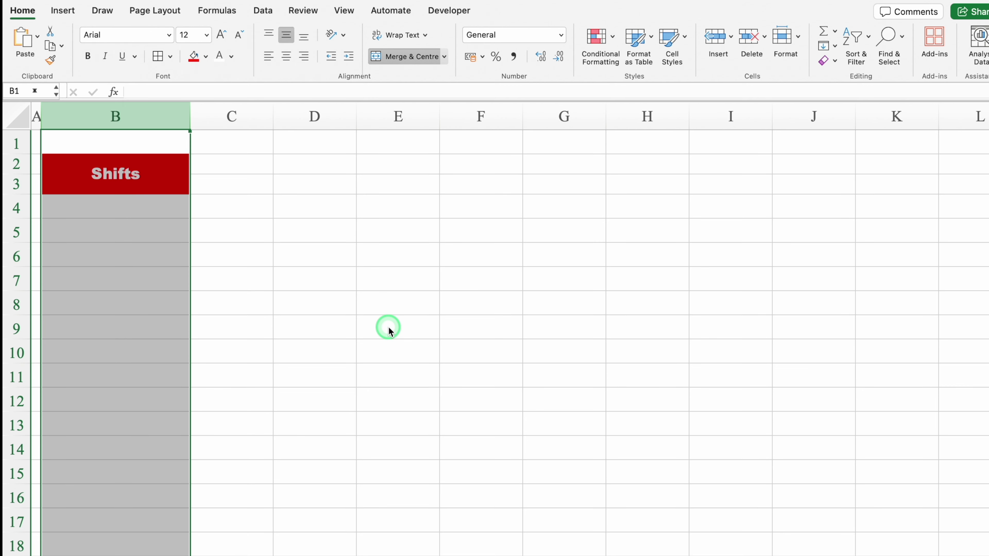
# Increase the font size of the Shifts heading to 22
pyautogui.press('Down')
pyautogui.click(221, 36)
pyautogui.click(221, 35)
pyautogui.click(221, 36)
pyautogui.click(221, 36)
pyautogui.click(221, 36)
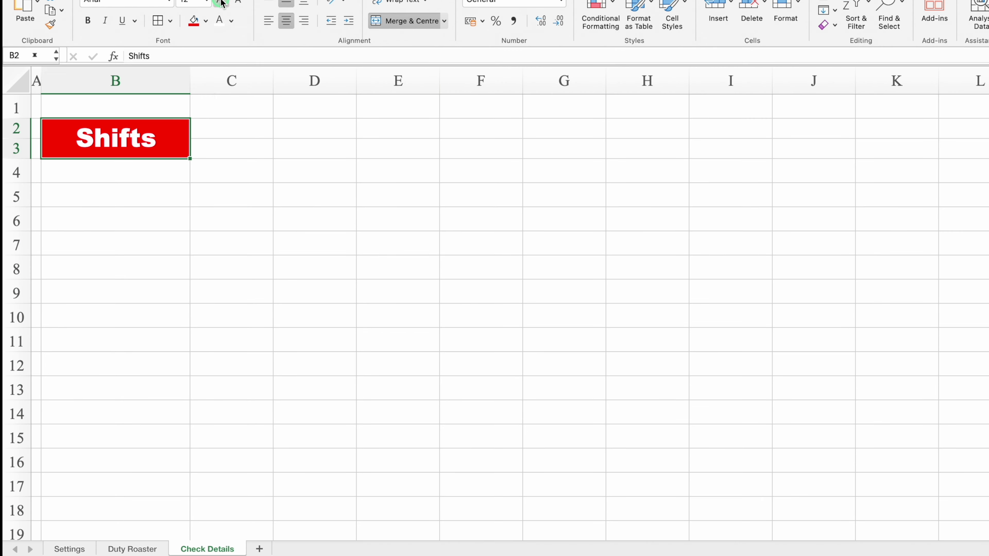
pyautogui.click(232, 231)
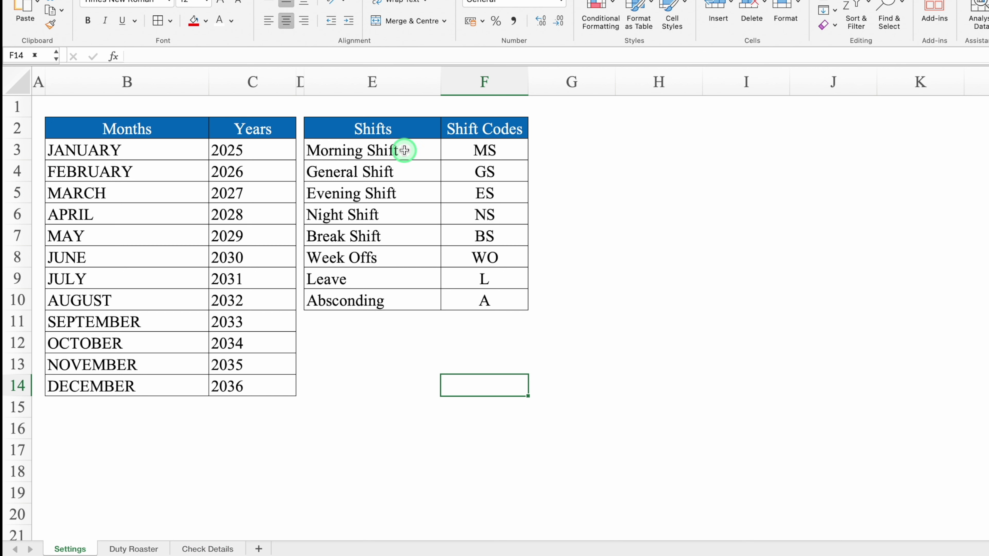
# Copy the shift names E3:E10 from the Settings sheet and paste them as values into Check Details starting at B4
pyautogui.moveTo(404, 150); pyautogui.dragTo(402, 300)
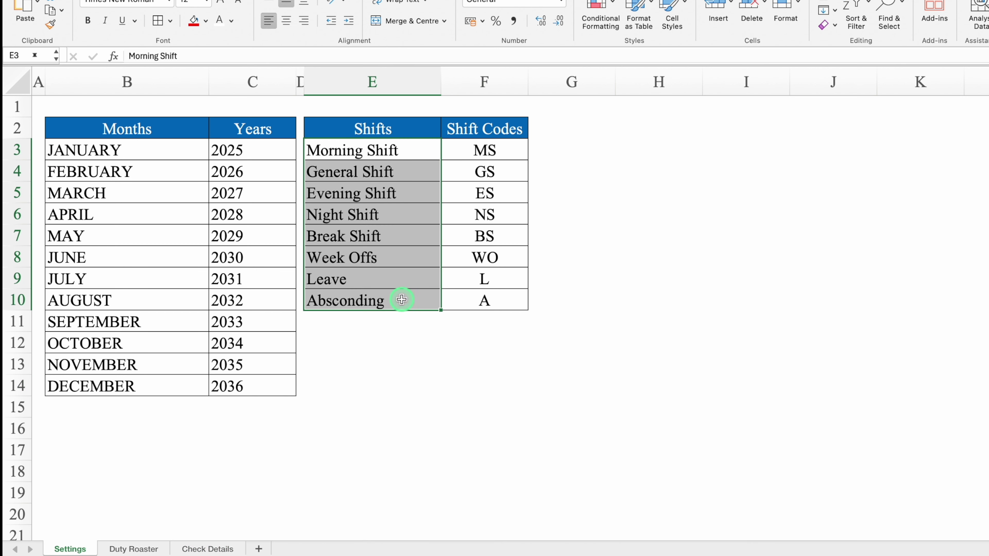
pyautogui.press('super+c')
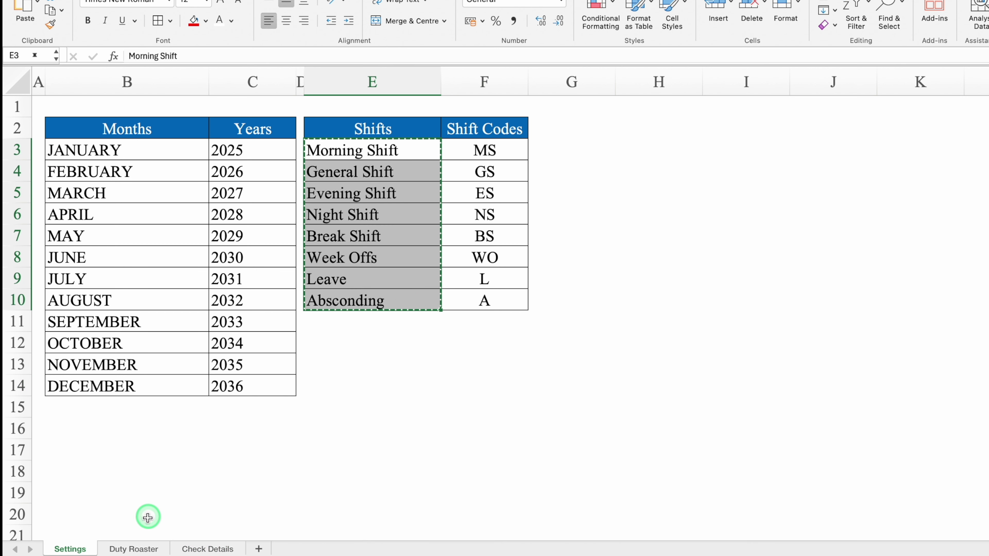
pyautogui.click(206, 549)
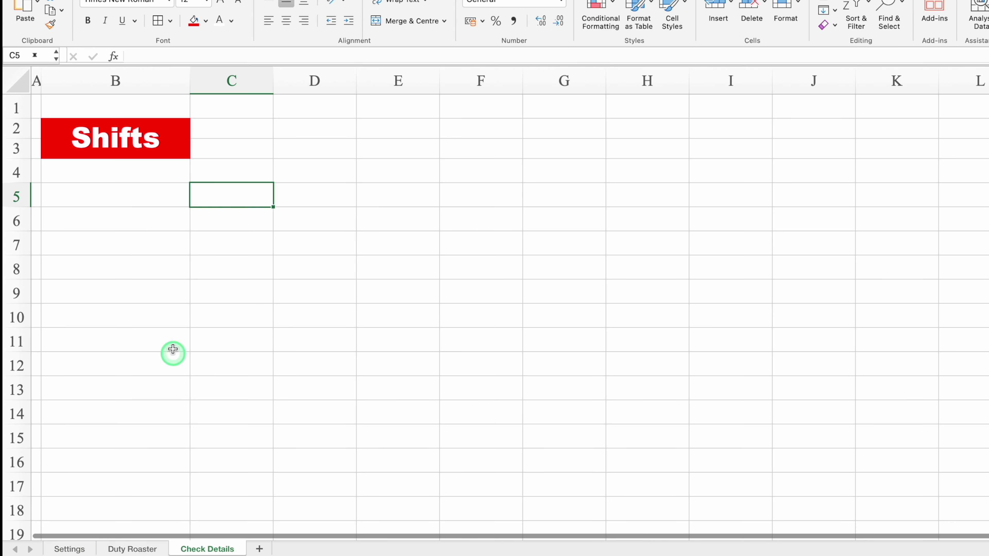
pyautogui.click(121, 176)
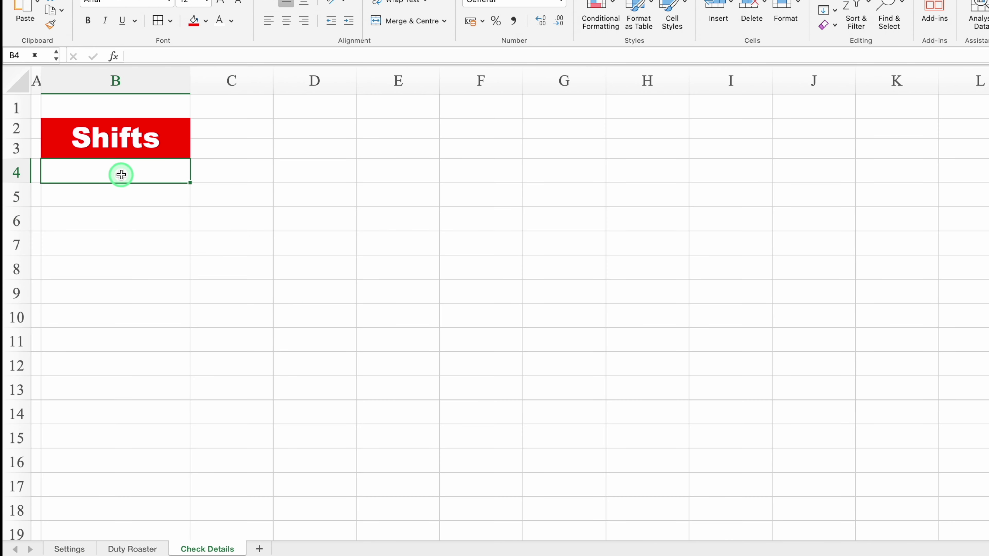
pyautogui.rightClick(121, 176)
pyautogui.moveTo(213, 229)
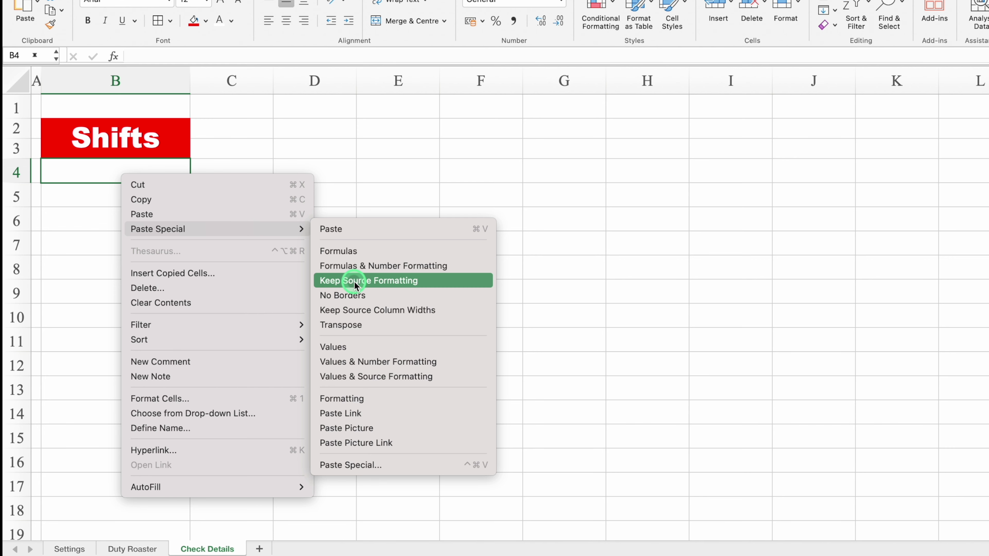
pyautogui.click(379, 350)
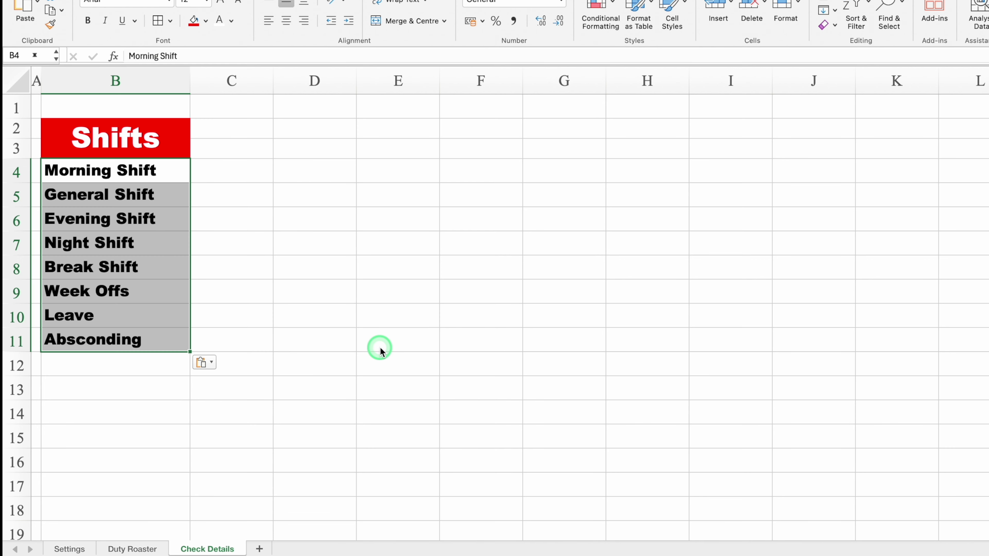
# Add borders to all cells of the Shifts list, B2:B11
pyautogui.moveTo(159, 137); pyautogui.dragTo(156, 233)
pyautogui.moveTo(157, 268); pyautogui.dragTo(162, 369)
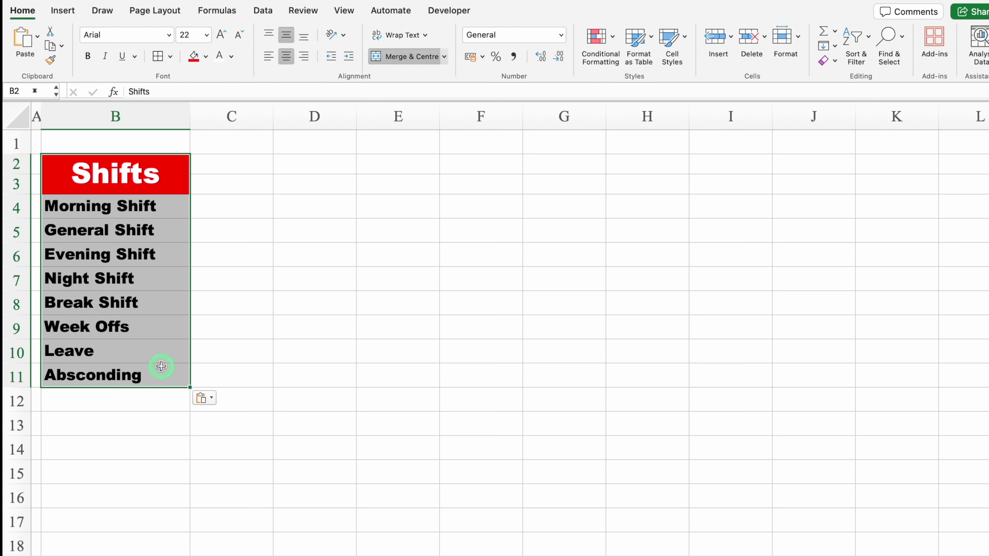
pyautogui.click(157, 59)
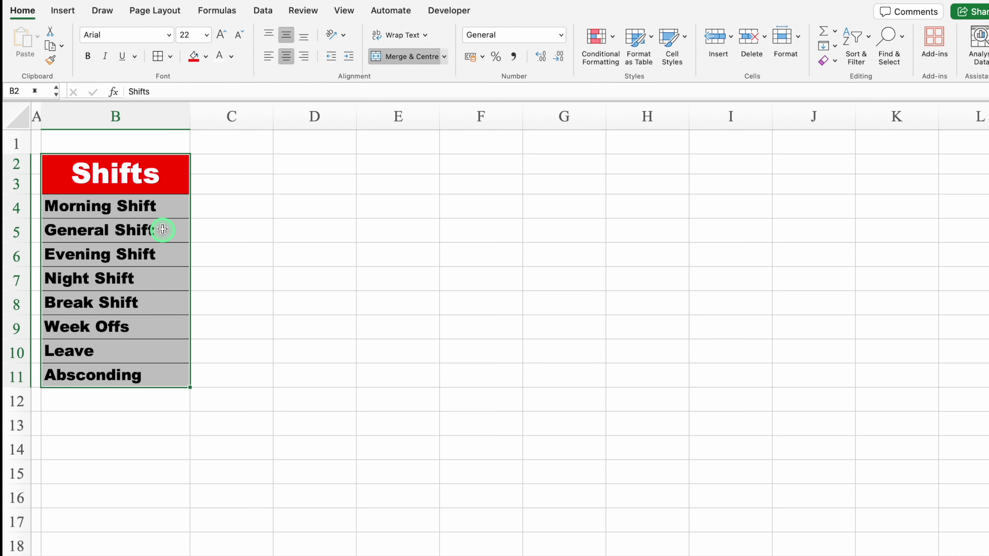
# Change the text colour of the shift names in B4:B11 to dark grey
pyautogui.moveTo(159, 206); pyautogui.dragTo(161, 370)
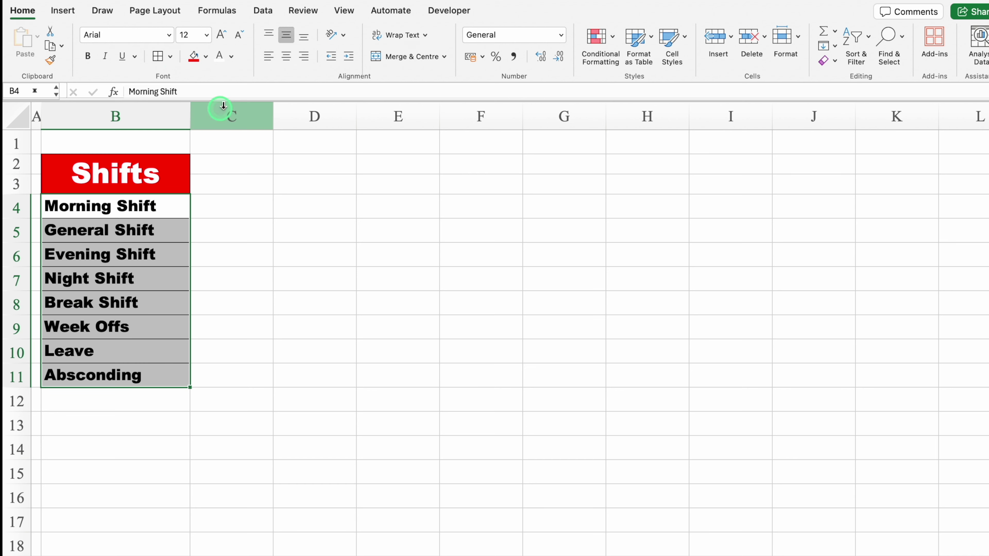
pyautogui.click(238, 56)
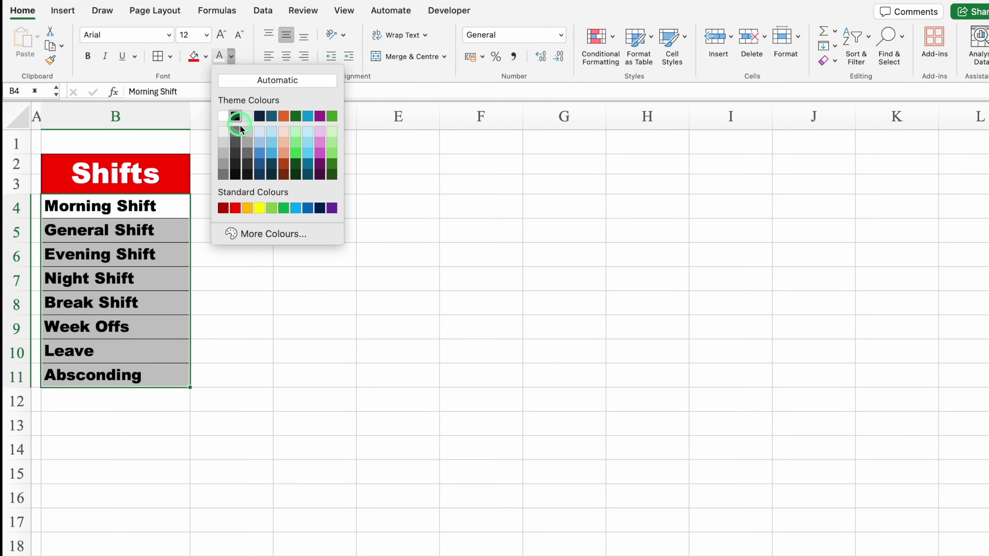
pyautogui.click(238, 143)
# Enter the headings Date in C2 and Day in C3 and centre both horizontally
pyautogui.write('Date')
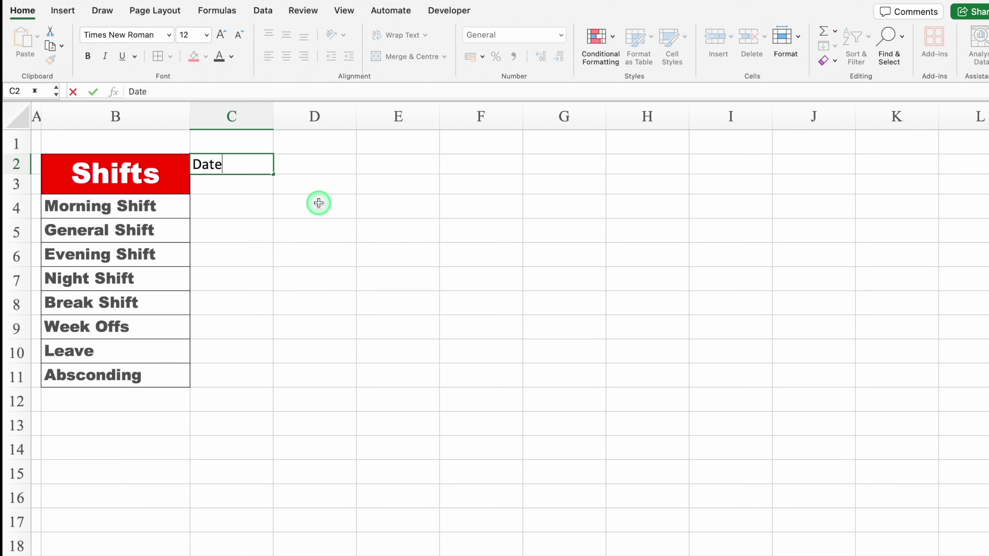
pyautogui.press('Return')
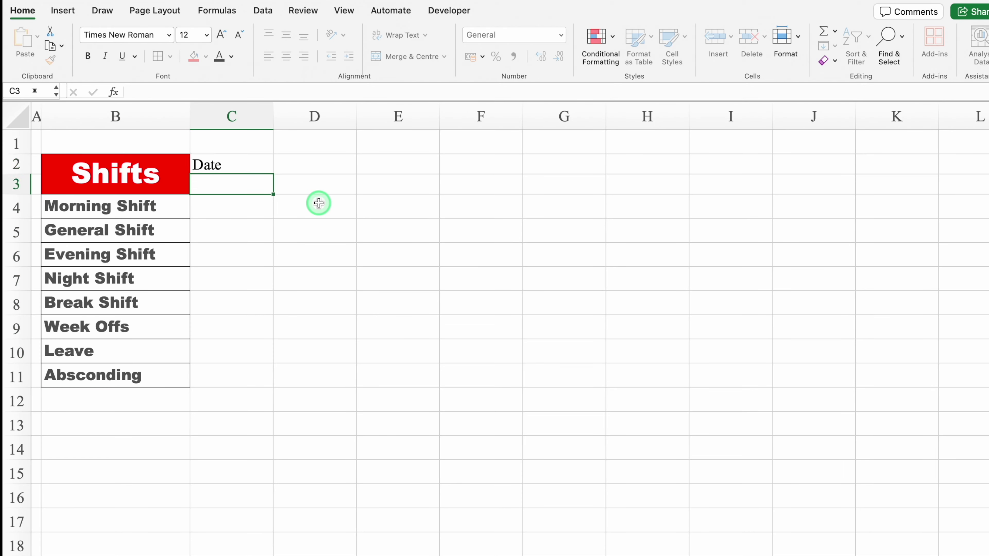
pyautogui.write('Day')
pyautogui.moveTo(267, 164); pyautogui.dragTo(267, 183)
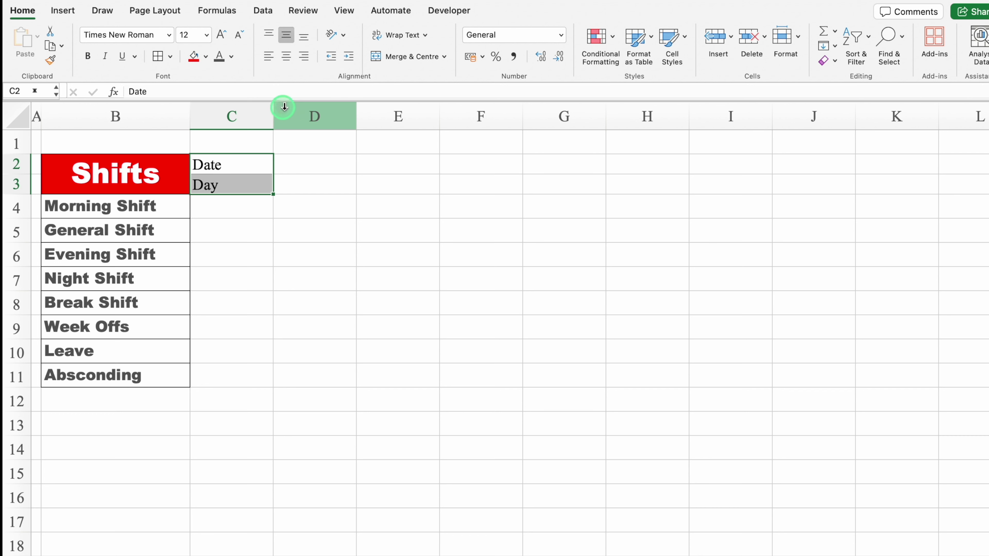
pyautogui.click(286, 56)
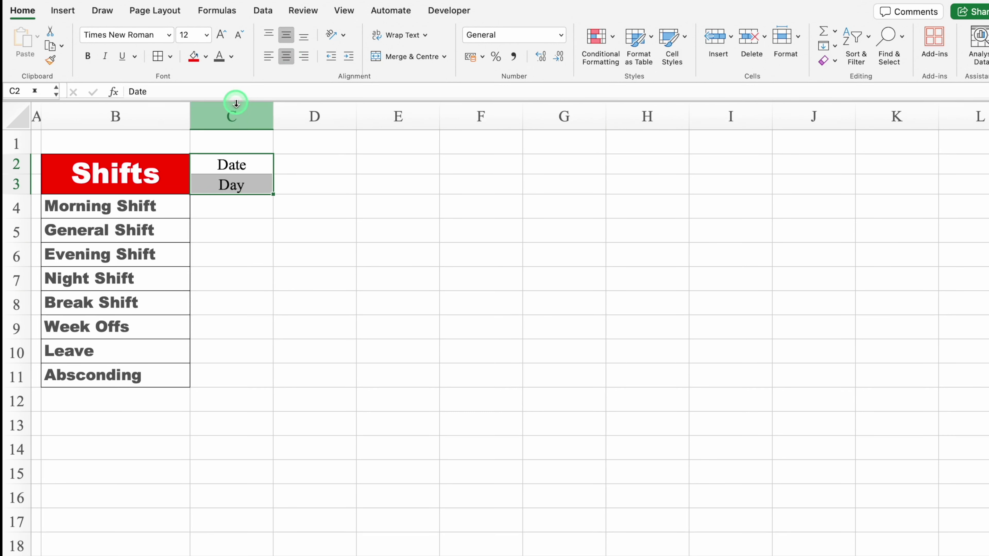
# Fill the Date and Day heading cells with dark grey and make their text white
pyautogui.click(206, 56)
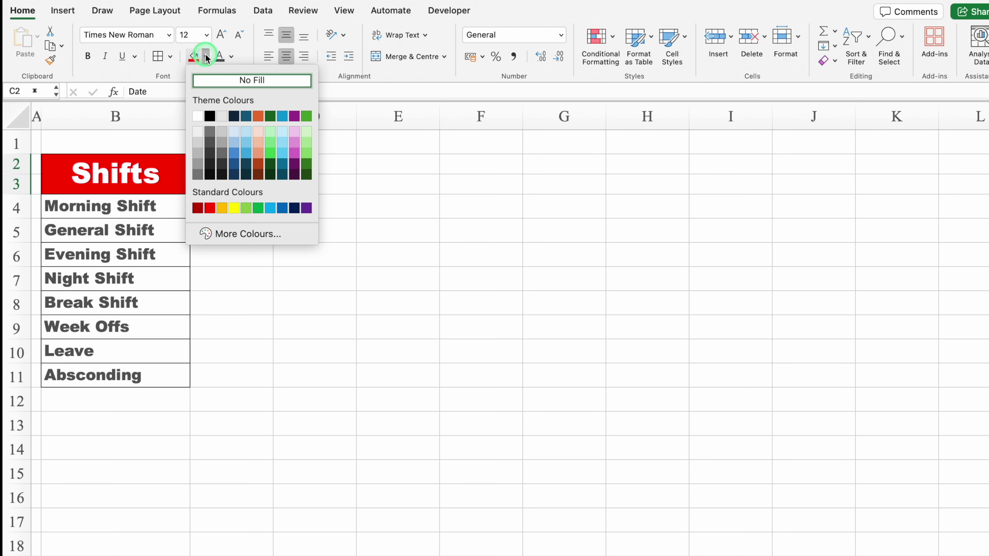
pyautogui.click(209, 138)
pyautogui.click(232, 57)
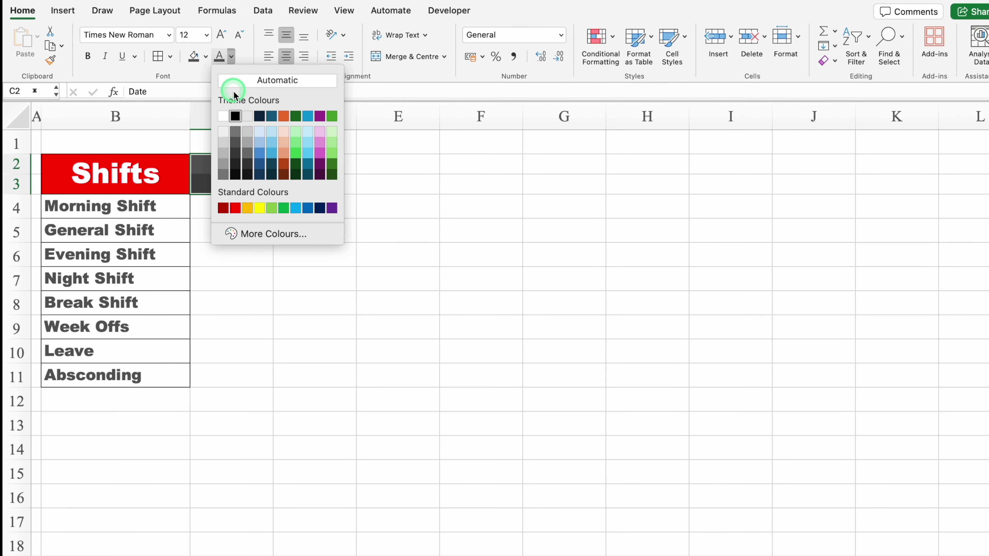
pyautogui.click(230, 116)
pyautogui.click(306, 273)
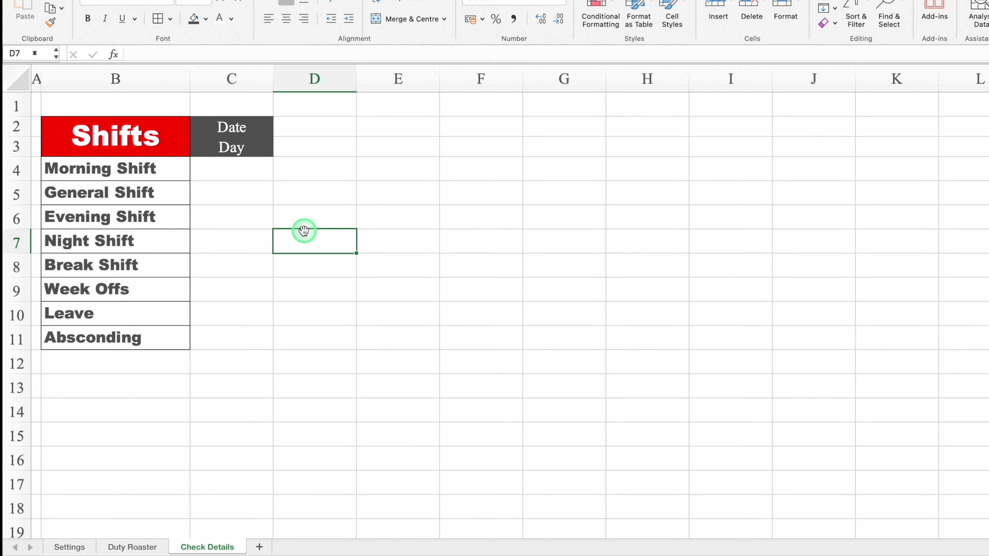
# Copy the date and day header rows F6:AJ7 from the Duty Roaster sheet and paste them into Check Details starting at D2
pyautogui.click(136, 547)
pyautogui.click(573, 201)
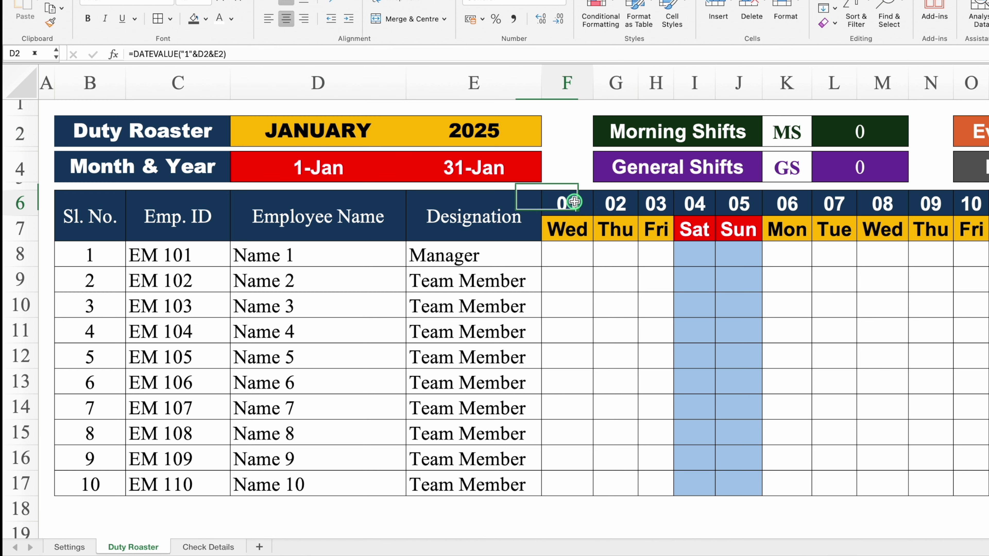
pyautogui.moveTo(573, 201); pyautogui.dragTo(906, 224)
pyautogui.moveTo(569, 205); pyautogui.dragTo(577, 227)
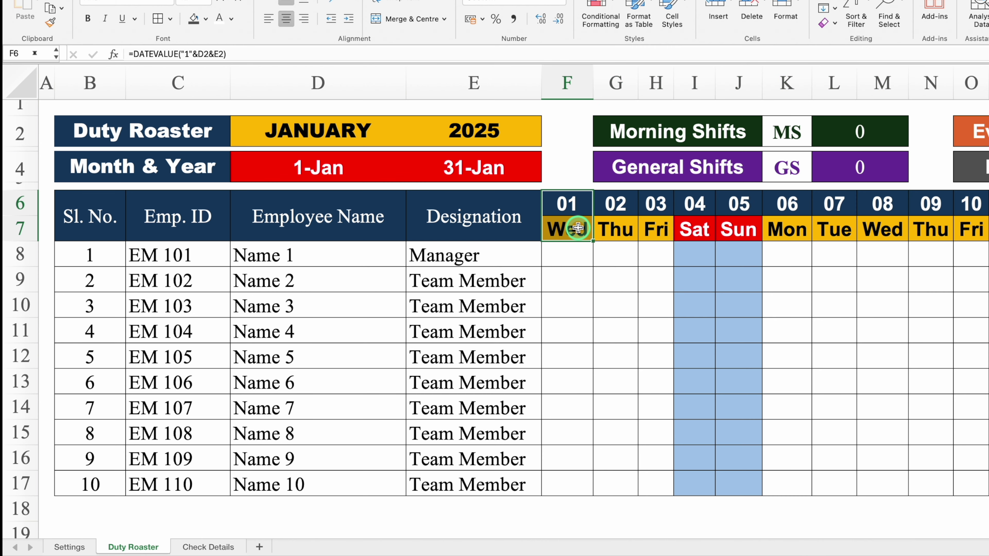
pyautogui.hotkey('ctrl', 'shift', 'Right')
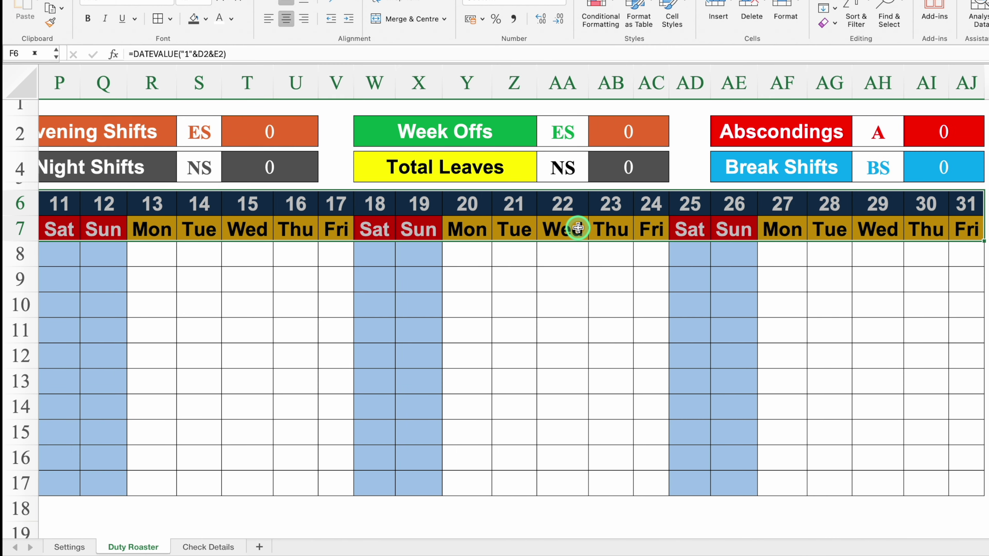
pyautogui.press('super+c')
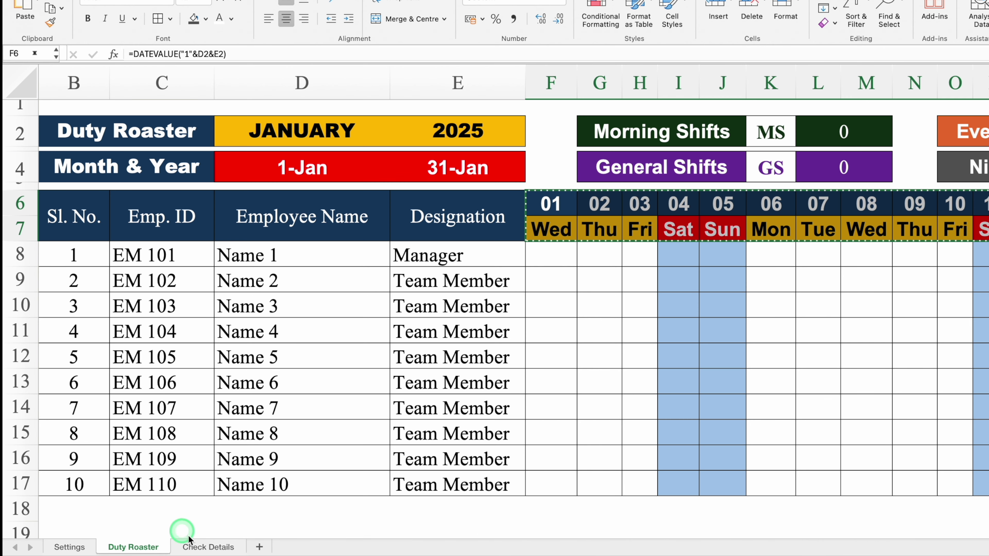
pyautogui.click(207, 545)
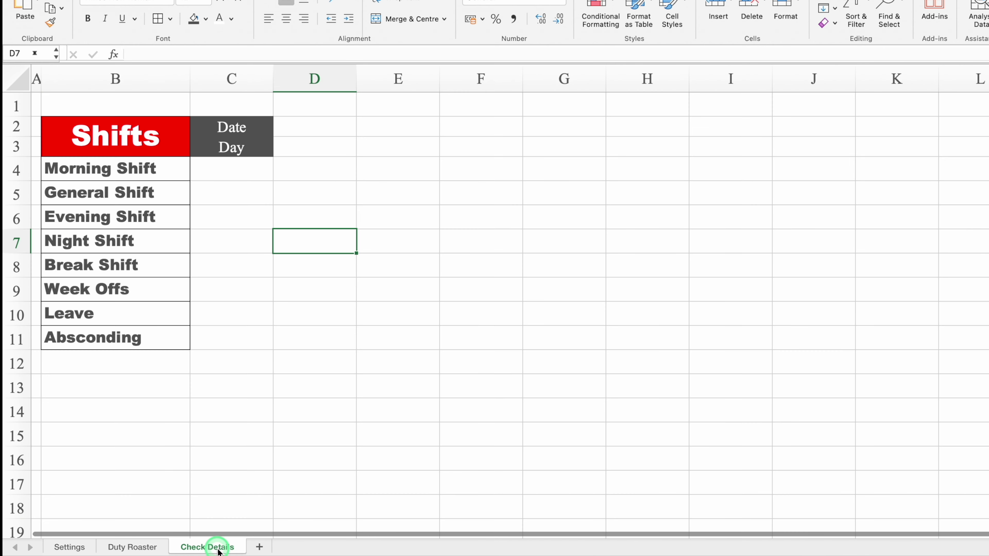
pyautogui.click(310, 125)
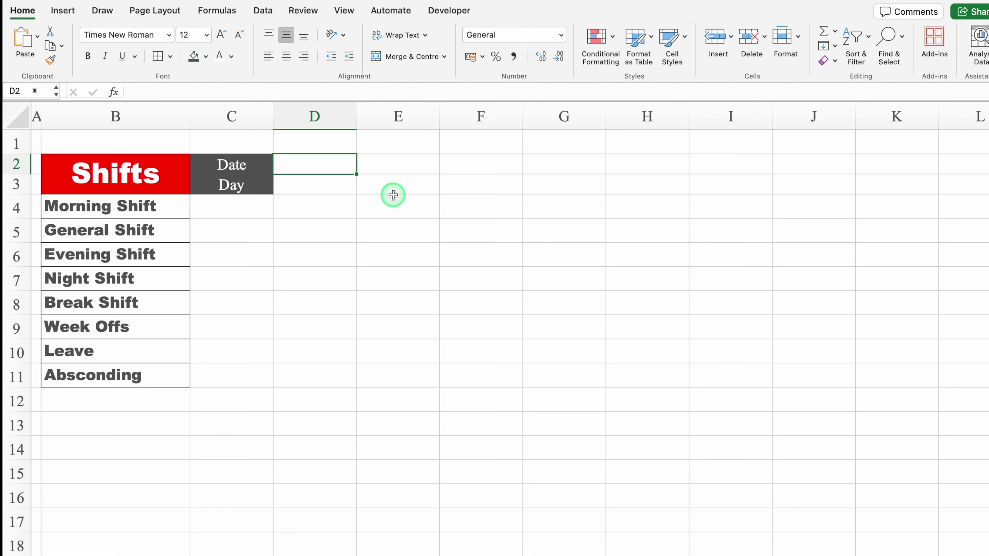
pyautogui.press('super+v')
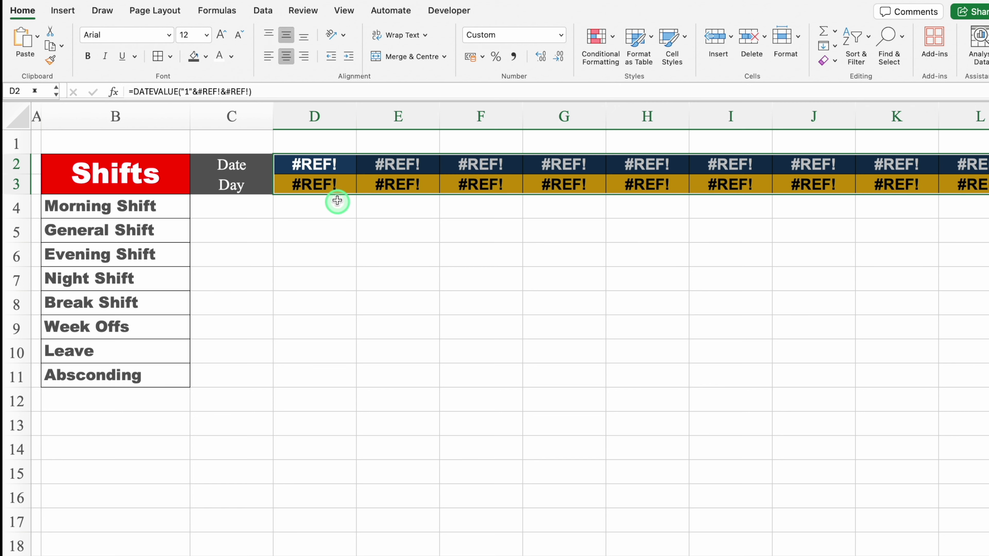
# Replace the formula in D2 with a link to the first date on the Duty Roaster sheet, ='Duty Roaster'!F6
pyautogui.click(328, 161)
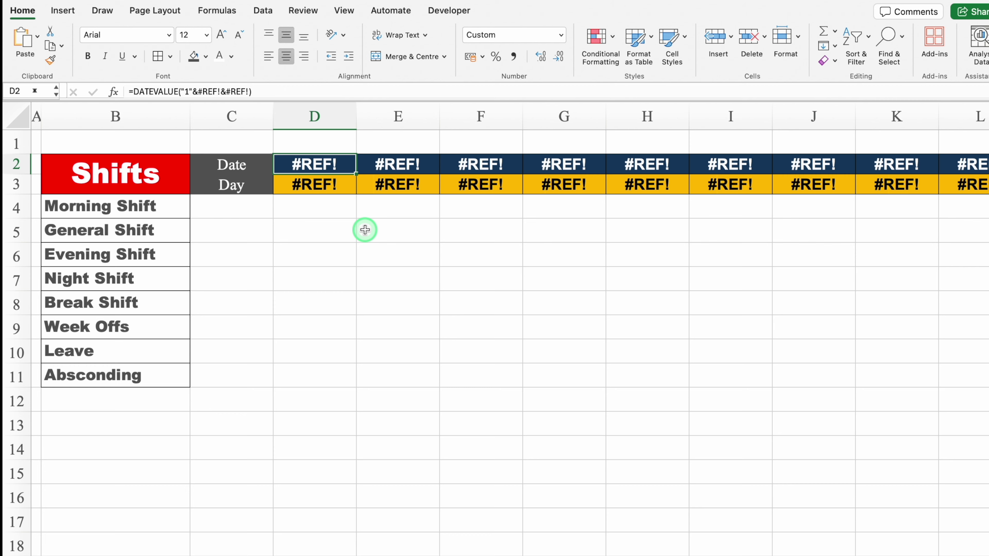
pyautogui.press('Delete')
pyautogui.write('=')
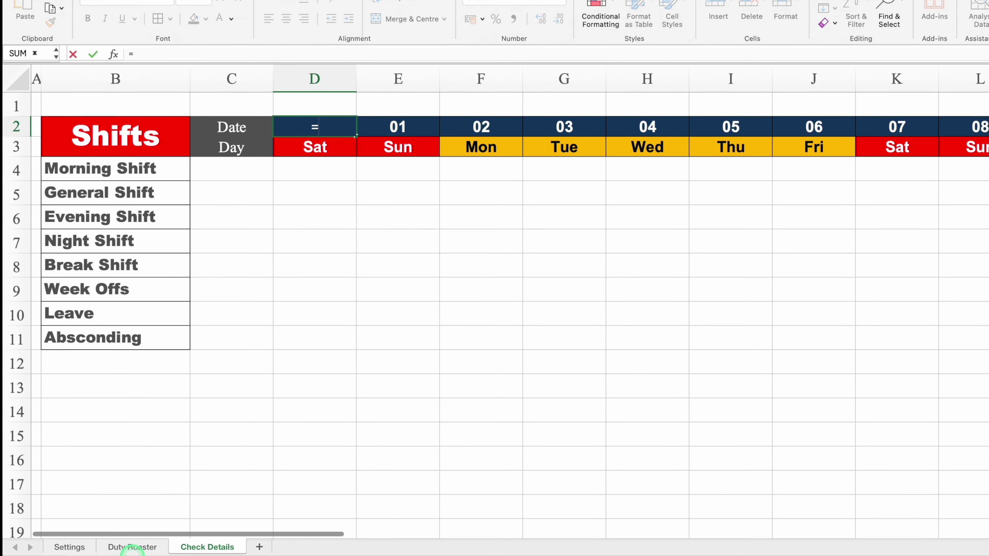
pyautogui.click(132, 547)
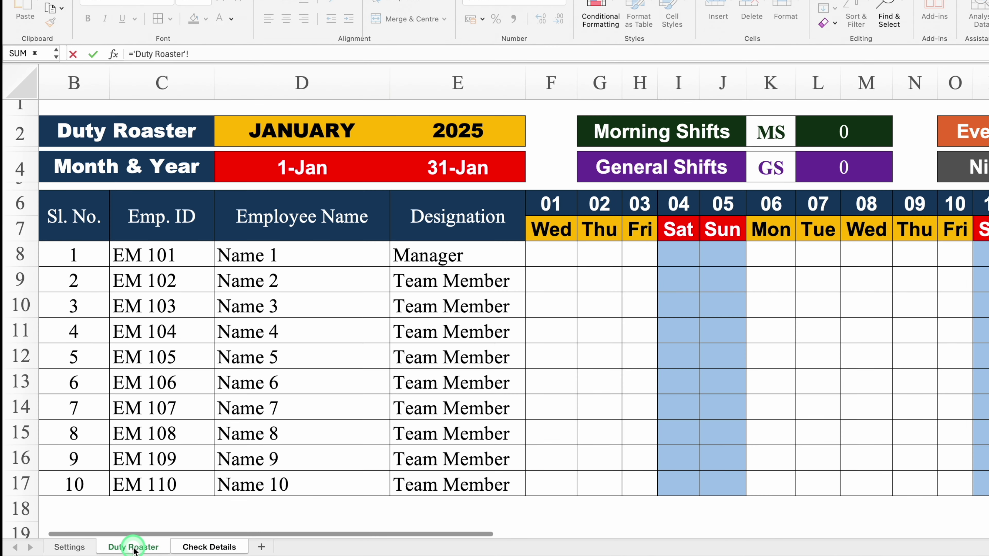
pyautogui.click(551, 203)
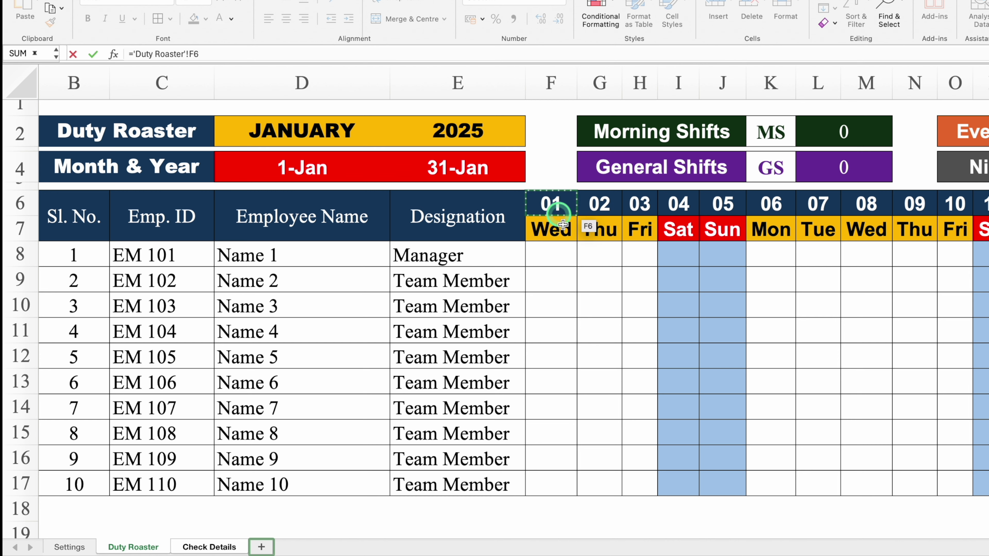
pyautogui.press('Return')
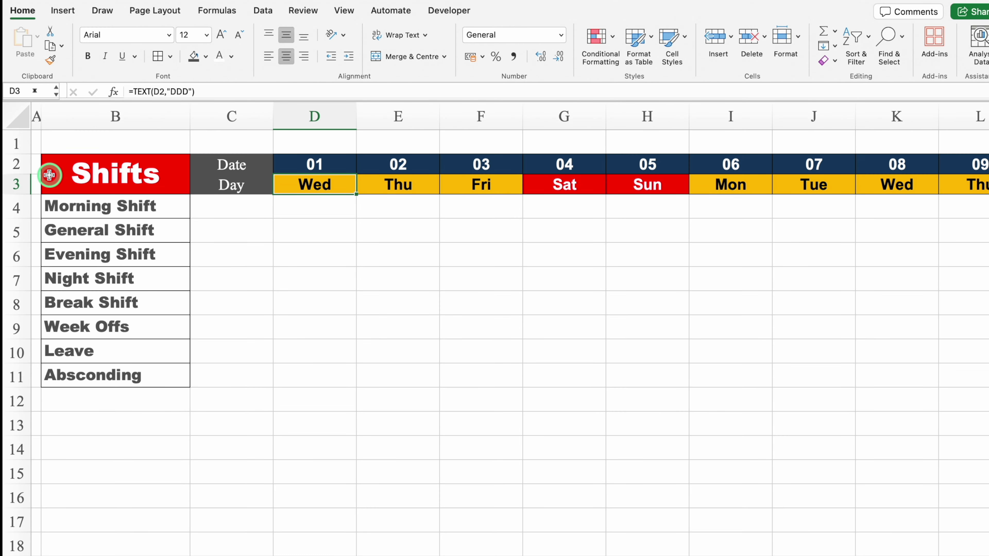
# Change the font of the Date and Day headings in C2:C3 to bold Arial
pyautogui.moveTo(235, 163); pyautogui.dragTo(241, 178)
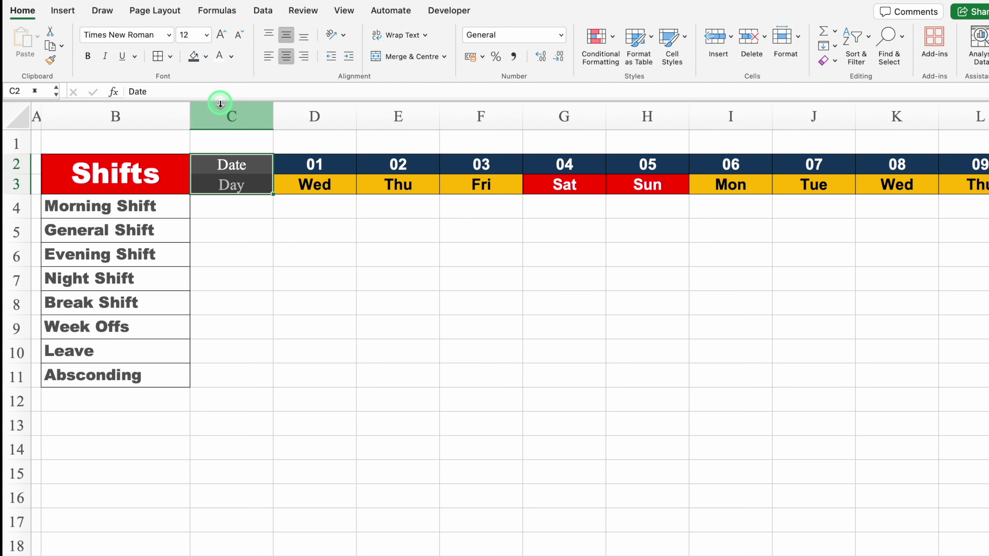
pyautogui.click(169, 35)
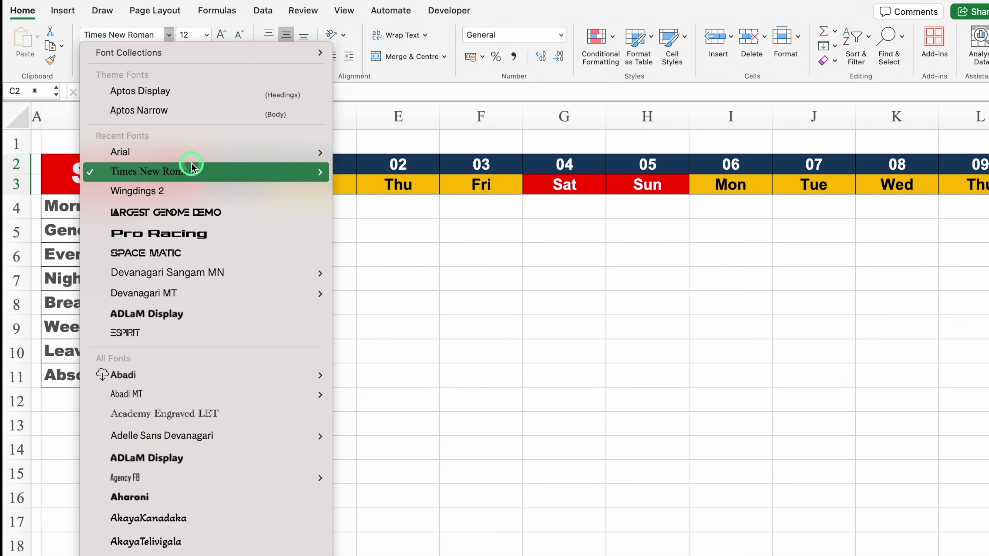
pyautogui.moveTo(193, 152)
pyautogui.click(369, 294)
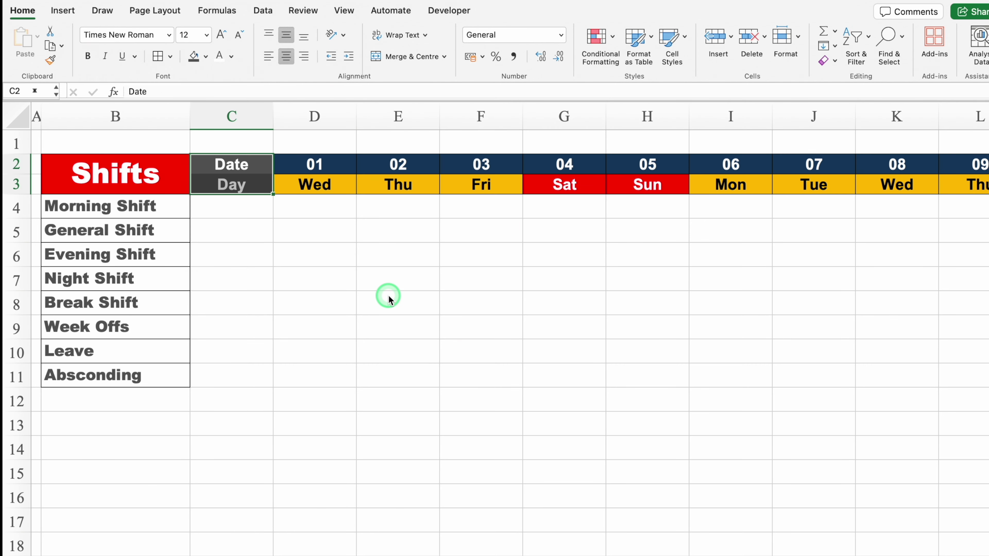
pyautogui.click(300, 311)
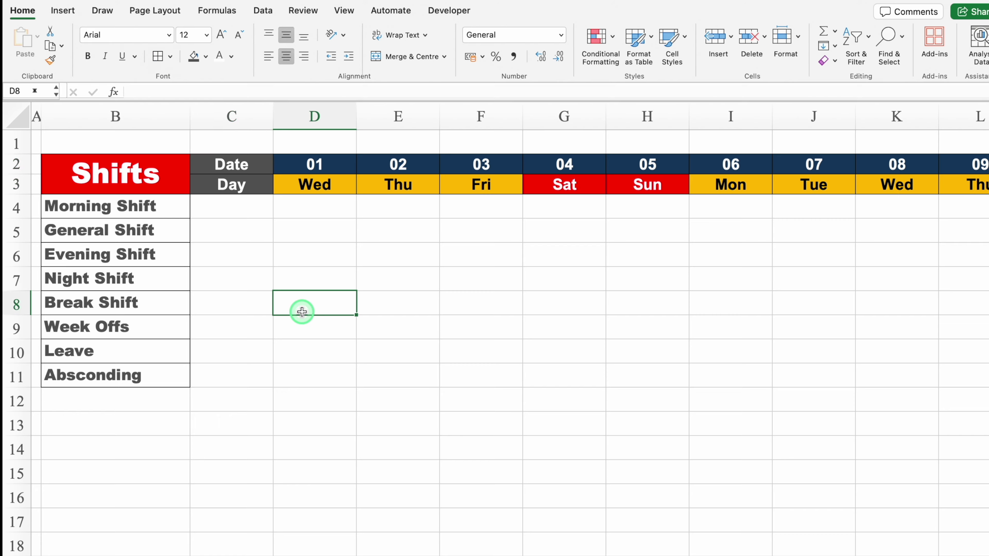
# Copy the shift-code dropdown cell F8 from the Duty Roaster sheet and paste it into C4:C11 of Check Details
pyautogui.click(184, 536)
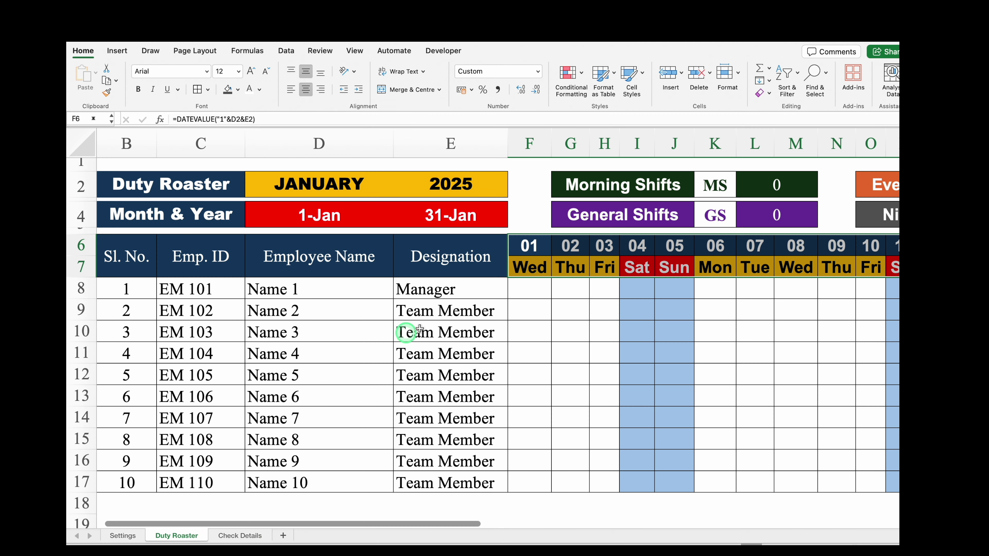
pyautogui.click(534, 269)
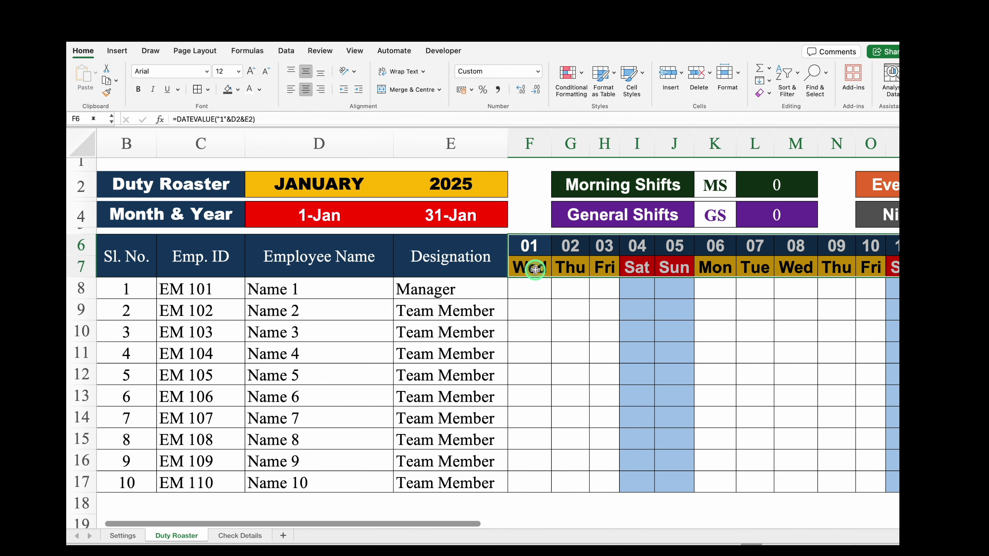
pyautogui.click(537, 291)
pyautogui.click(554, 293)
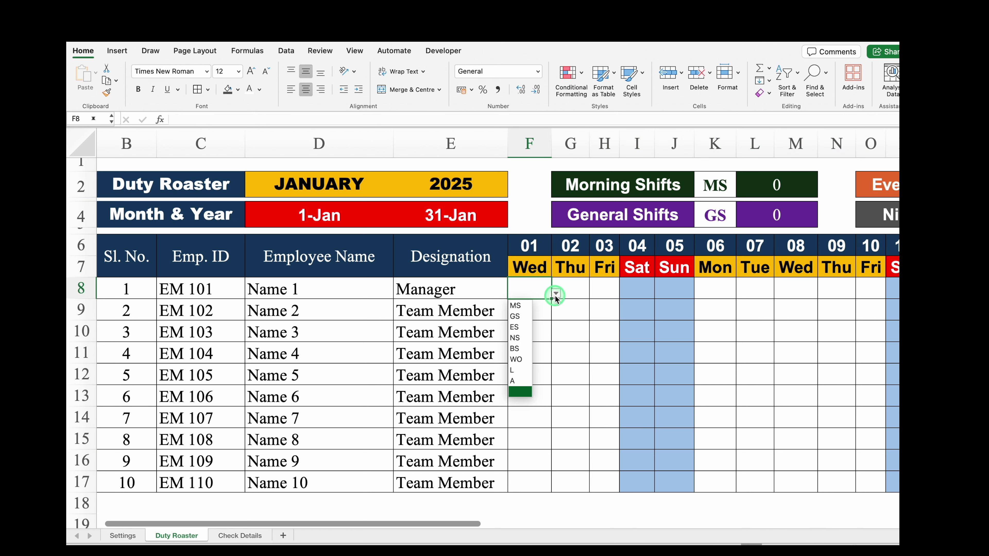
pyautogui.click(539, 288)
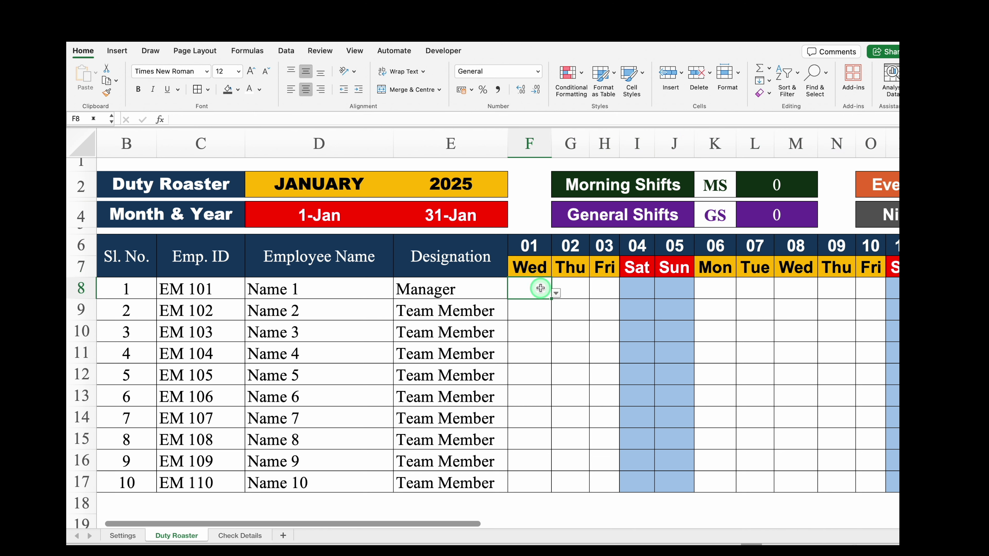
pyautogui.click(237, 535)
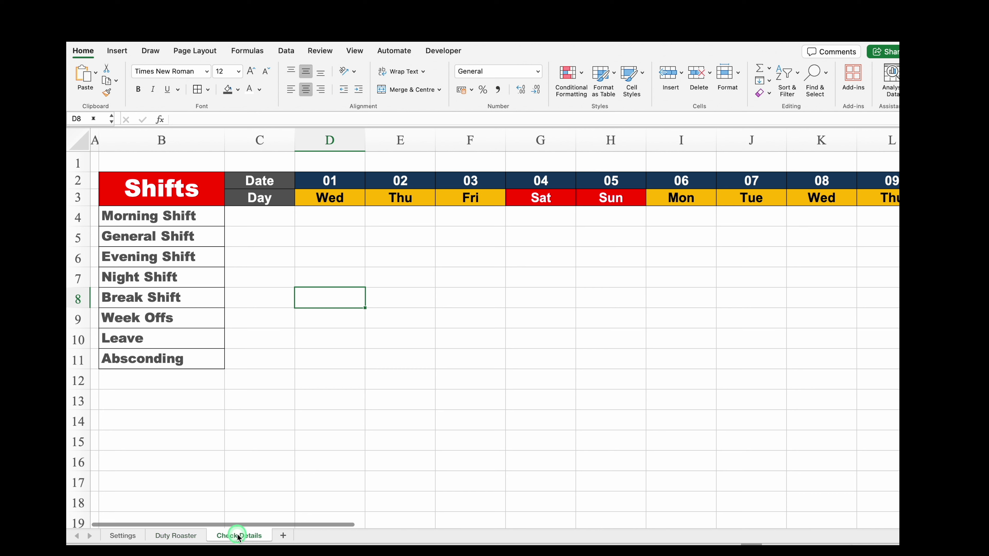
pyautogui.click(281, 218)
pyautogui.moveTo(280, 219); pyautogui.dragTo(270, 354)
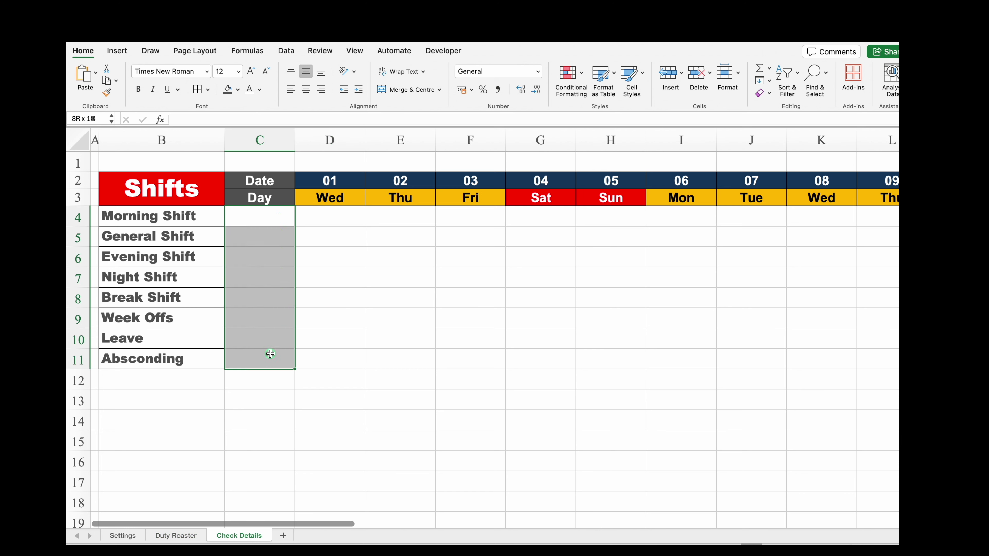
pyautogui.press('super+v')
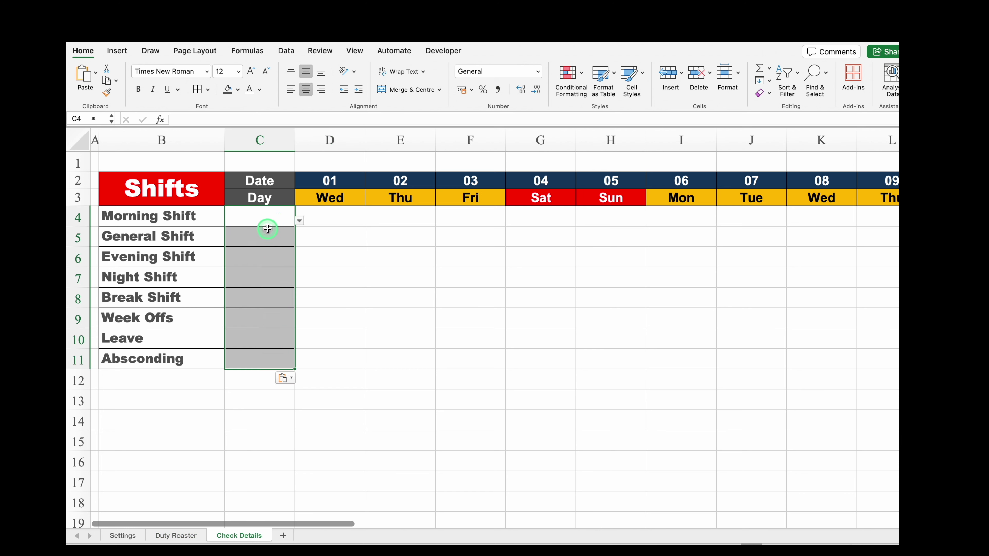
pyautogui.click(281, 221)
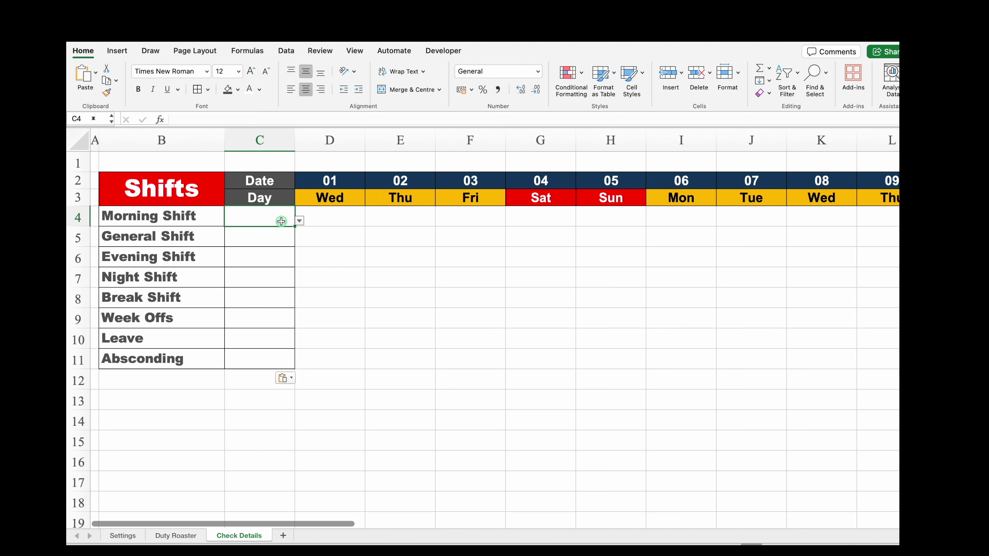
# Choose the codes MS, GS and ES from the dropdowns in C4:C6 for Morning, General and Evening Shift
pyautogui.click(298, 222)
pyautogui.click(244, 229)
pyautogui.click(260, 234)
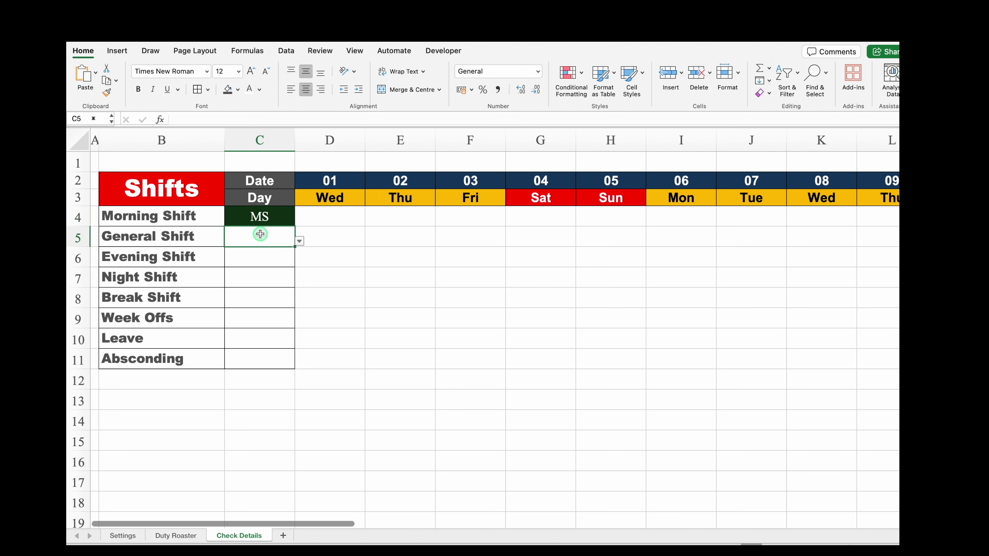
pyautogui.click(301, 241)
pyautogui.click(240, 265)
pyautogui.click(268, 256)
pyautogui.click(299, 261)
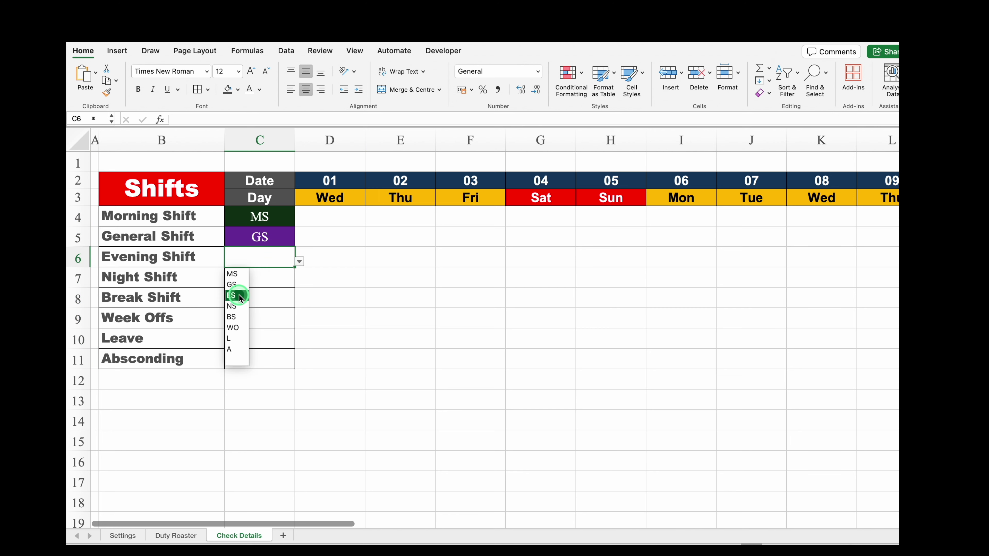
pyautogui.click(238, 296)
# Choose the codes NS, BS, WO, L and A from the dropdowns in C7:C11 for Night Shift through Absconding
pyautogui.click(261, 279)
pyautogui.click(299, 282)
pyautogui.click(238, 327)
pyautogui.click(267, 300)
pyautogui.click(300, 302)
pyautogui.click(238, 358)
pyautogui.click(268, 320)
pyautogui.click(300, 323)
pyautogui.click(238, 388)
pyautogui.click(268, 340)
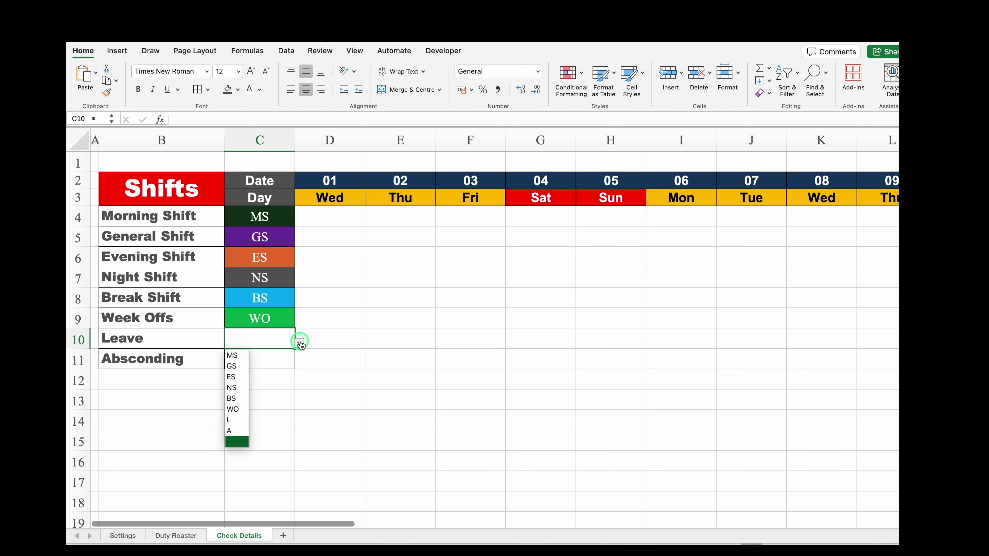
pyautogui.click(230, 451)
pyautogui.click(366, 369)
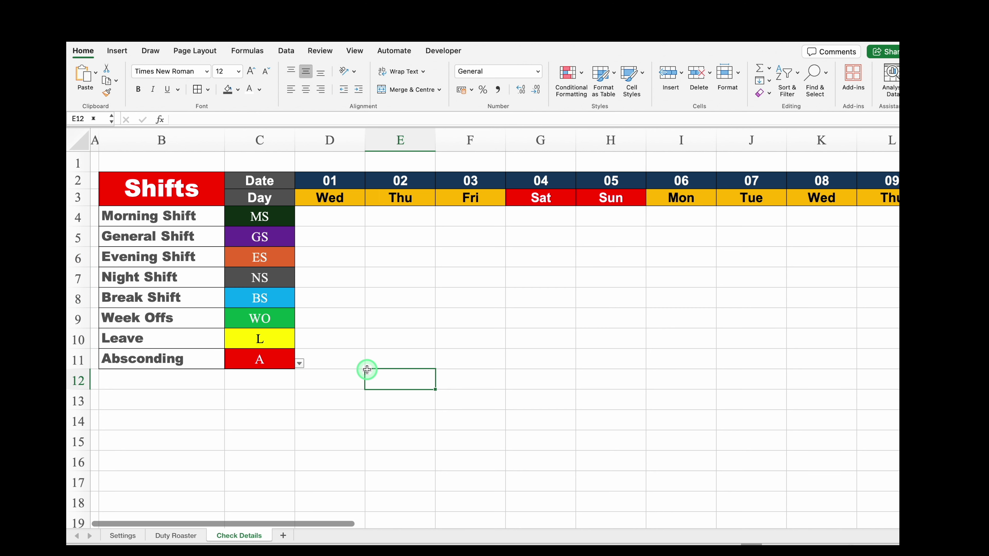
# Apply all borders to the table from the Date heading in C2 through the last date column, down to row 11
pyautogui.click(274, 181)
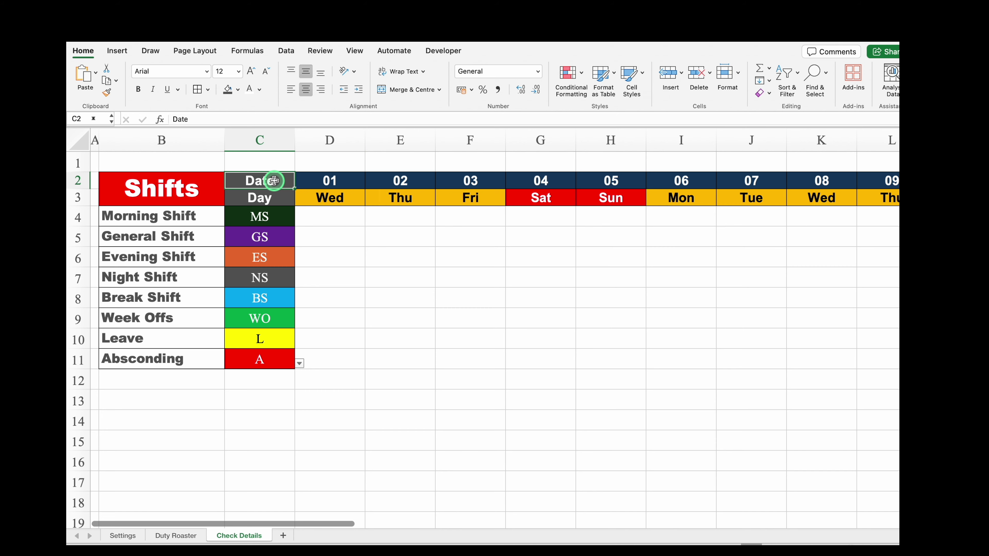
pyautogui.hotkey('ctrl', 'shift', 'Down')
pyautogui.hotkey('ctrl', 'shift', 'Right')
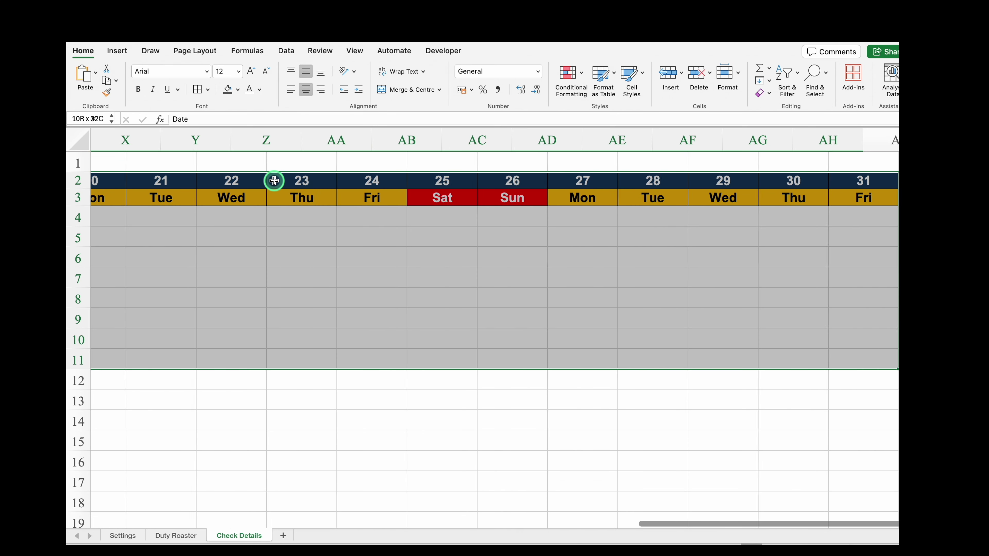
pyautogui.click(199, 91)
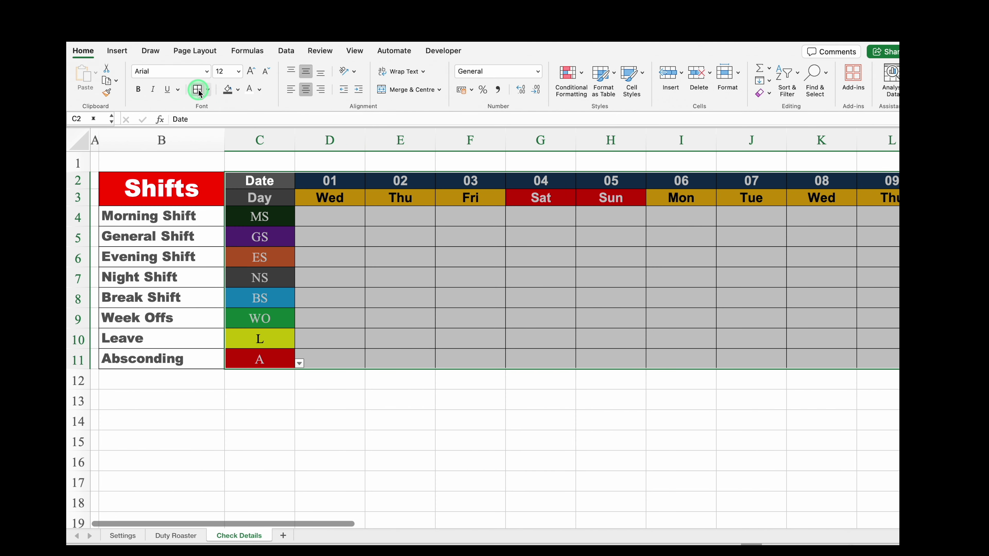
pyautogui.click(312, 419)
# Increase the height of row 1 and link B1 to the month's start date with ='Duty Roaster'!D4
pyautogui.moveTo(82, 171); pyautogui.dragTo(87, 205)
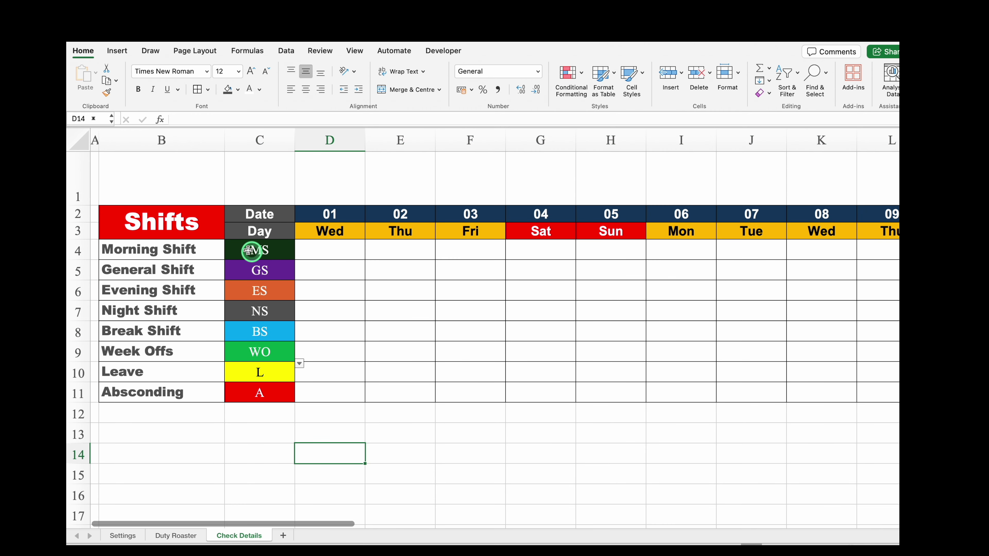
pyautogui.click(170, 185)
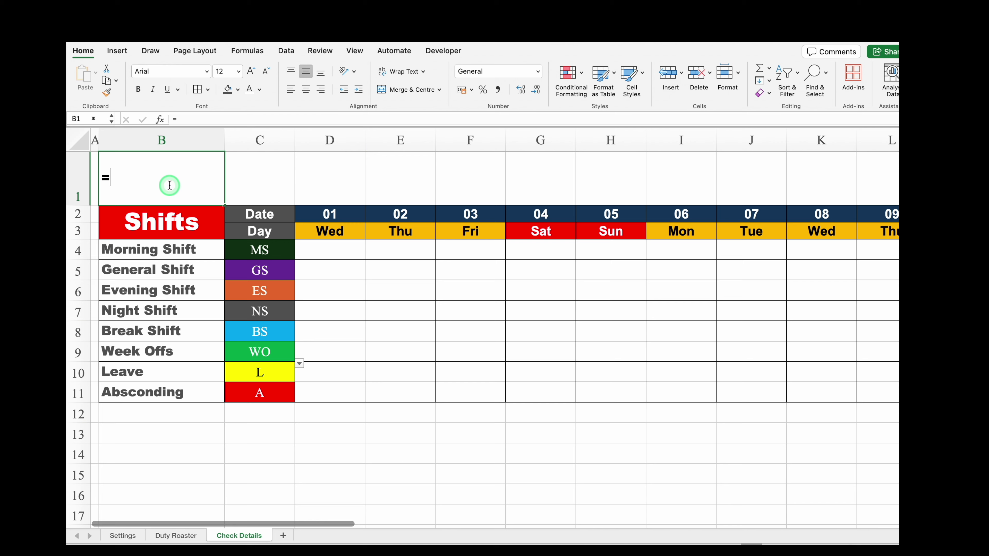
pyautogui.write('=')
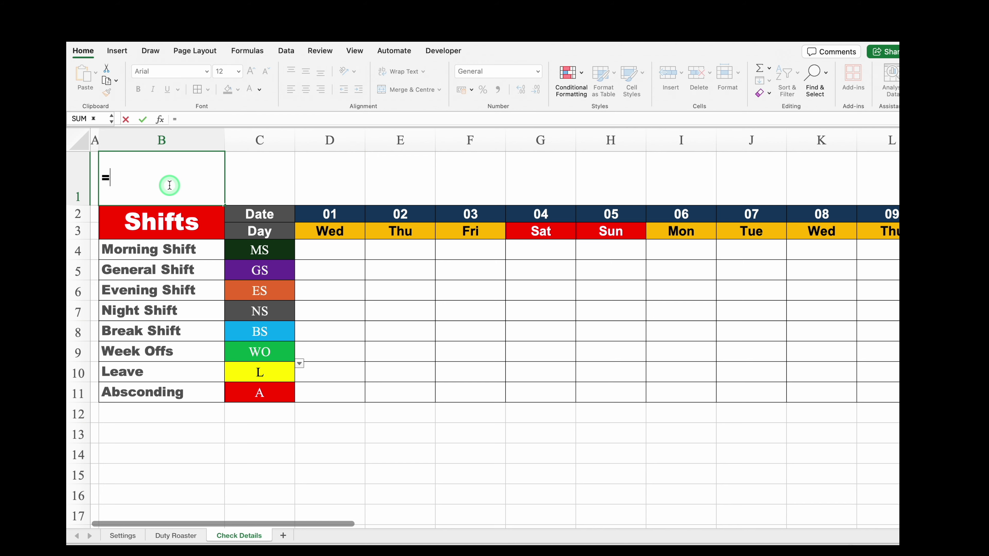
pyautogui.click(174, 537)
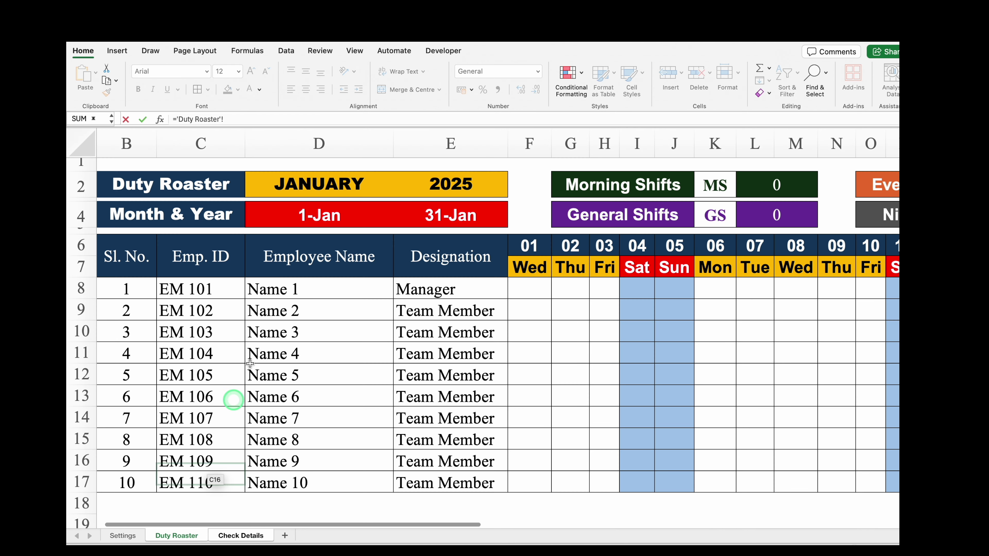
pyautogui.click(294, 217)
pyautogui.press('Return')
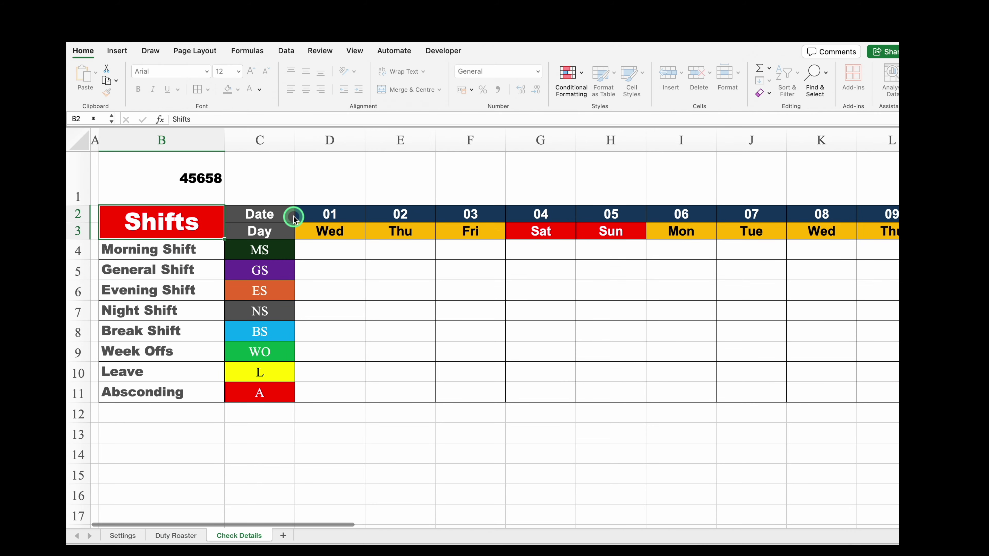
# Centre the value in B1 and format B1:D1 as dates of the first 14-Mar-12 type
pyautogui.click(306, 90)
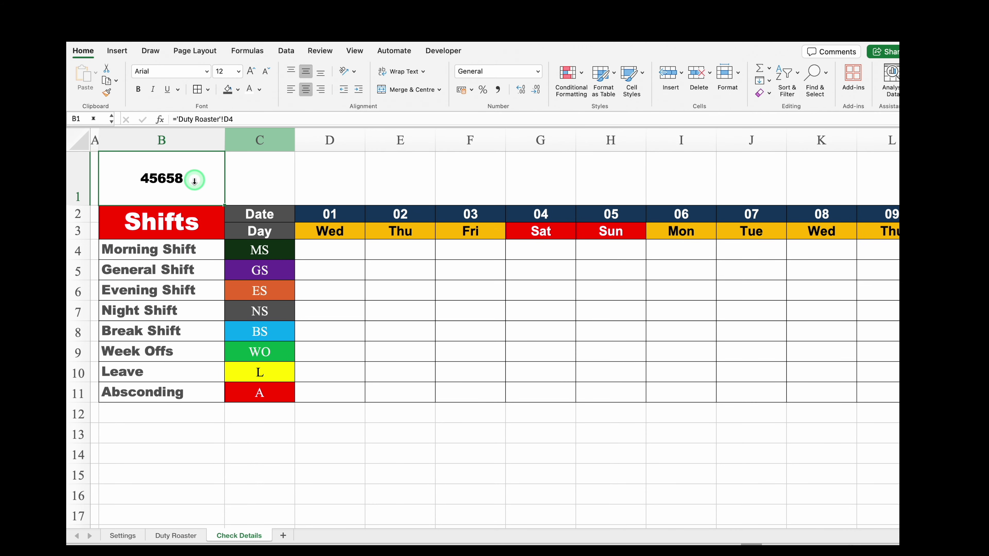
pyautogui.moveTo(208, 183); pyautogui.dragTo(340, 183)
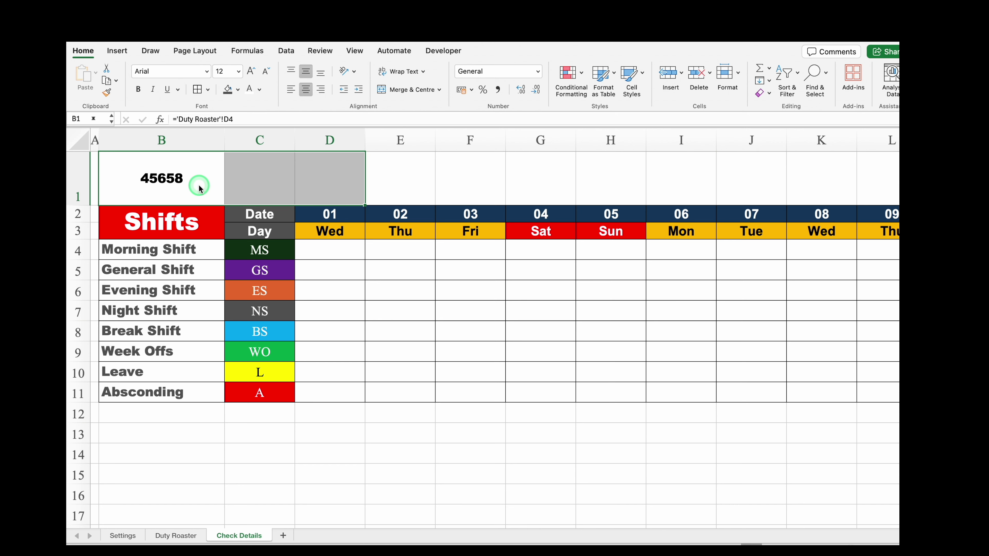
pyautogui.press('super+1')
pyautogui.click(367, 172)
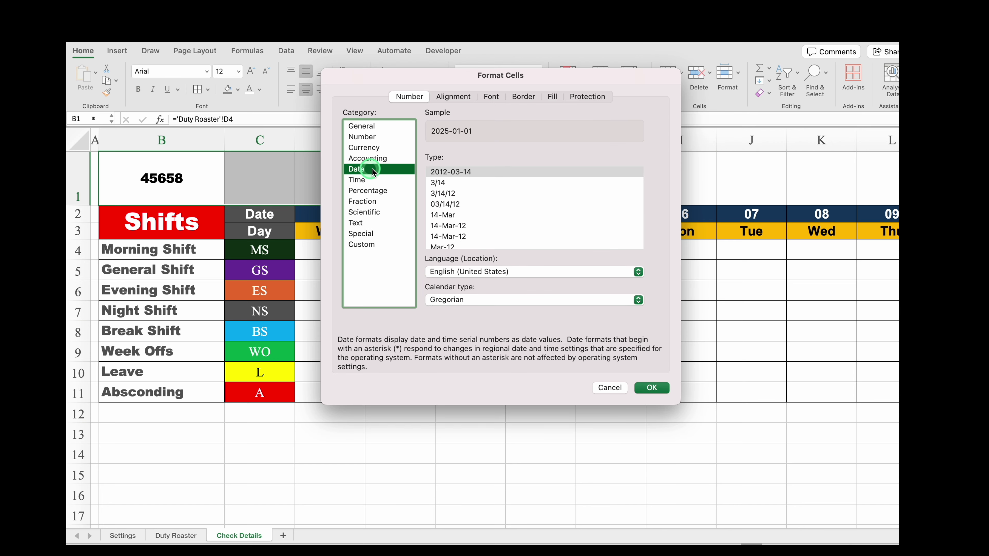
pyautogui.click(457, 215)
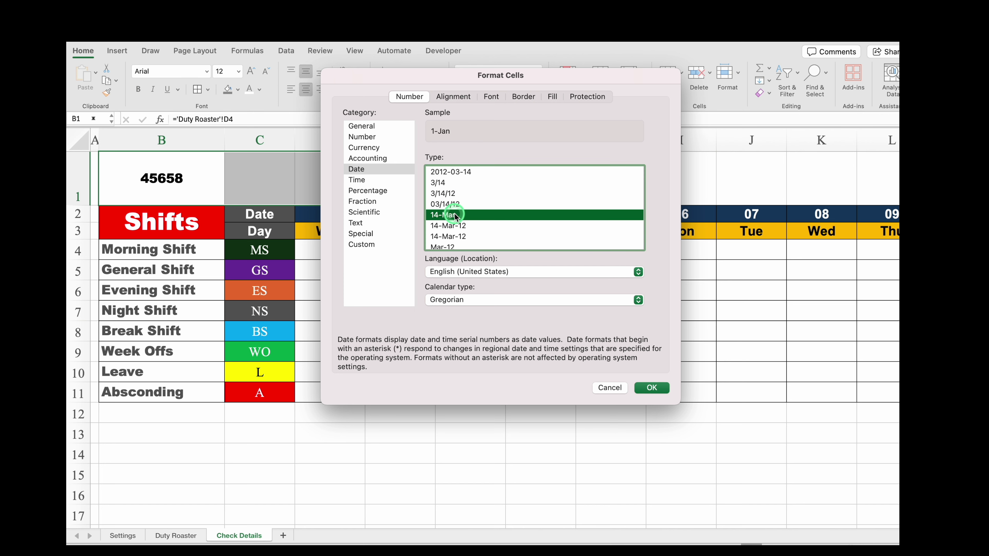
pyautogui.press('Down')
pyautogui.click(651, 387)
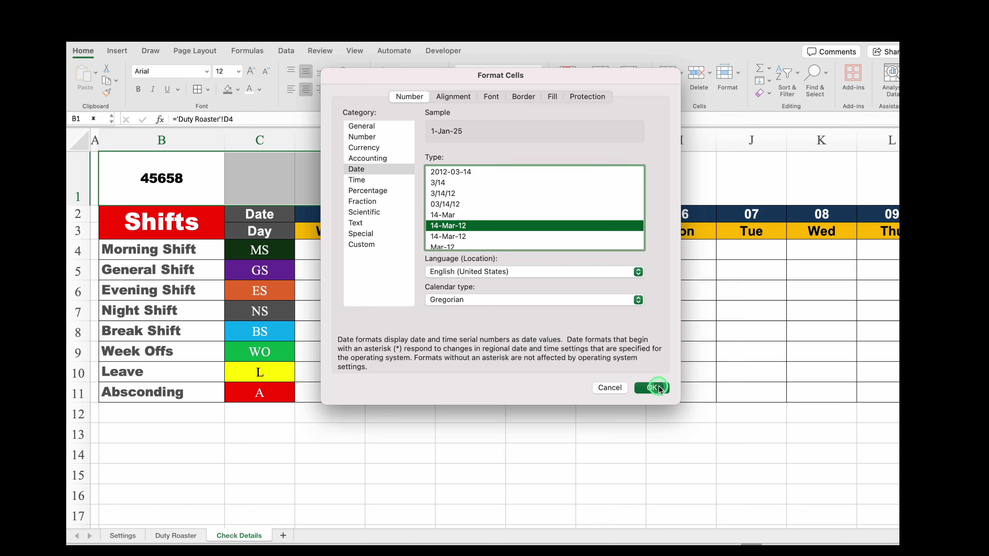
# Enter To in C1 and link D1 to the month's end date with ='Duty Roaster'!E4
pyautogui.click(267, 179)
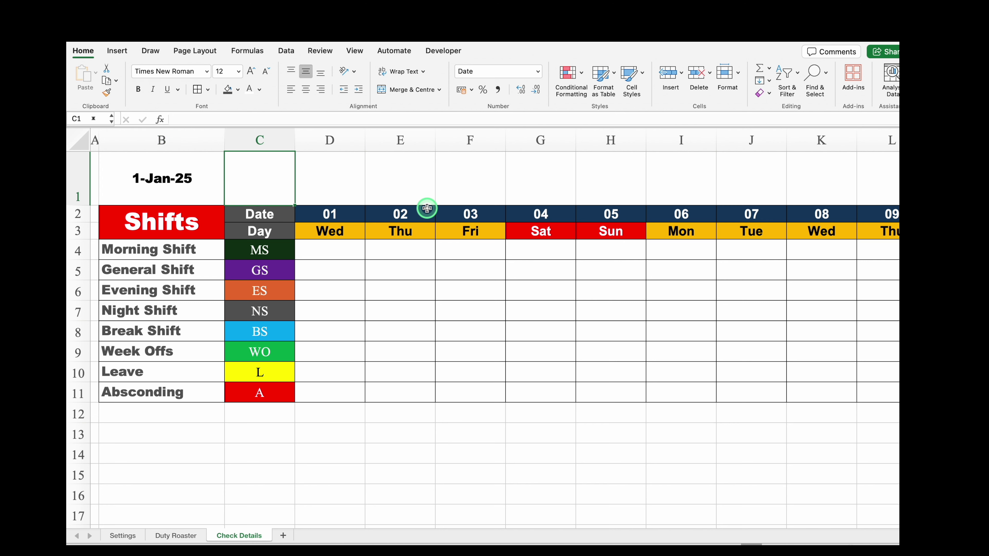
pyautogui.write('To')
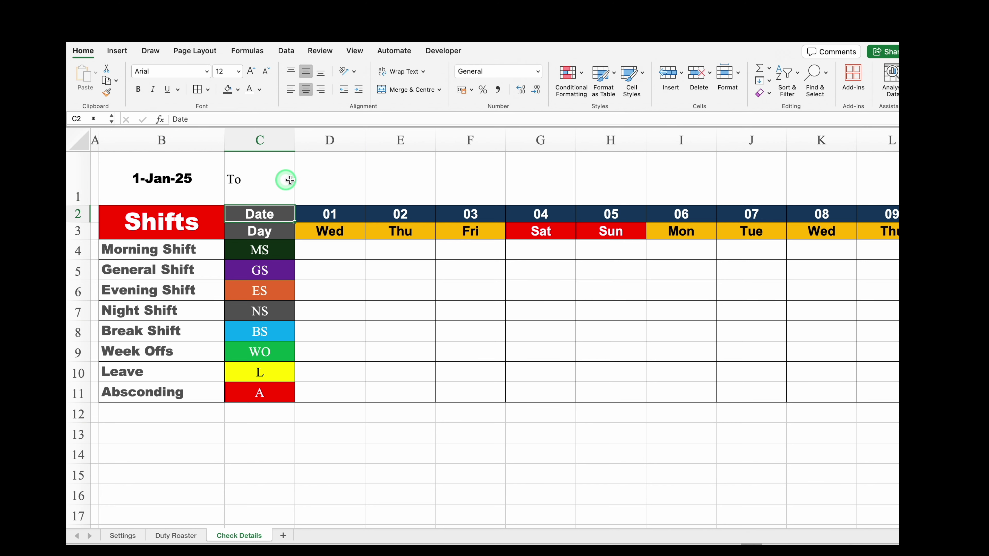
pyautogui.click(343, 180)
pyautogui.write('=')
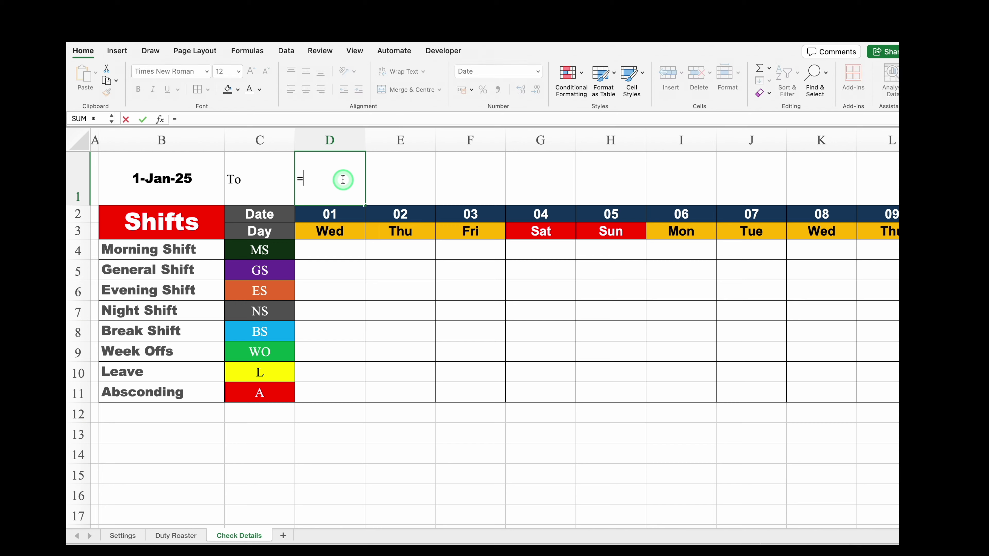
pyautogui.click(187, 536)
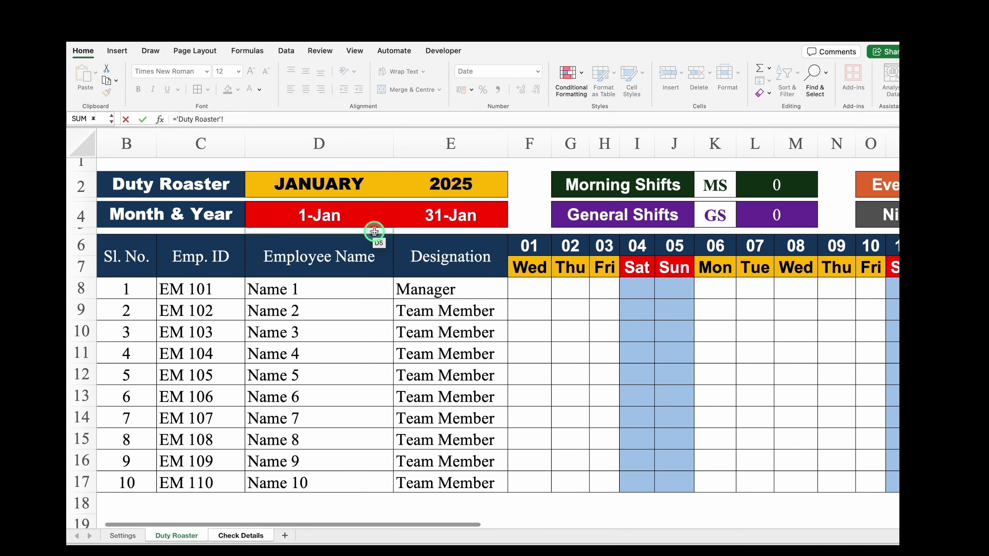
pyautogui.click(446, 212)
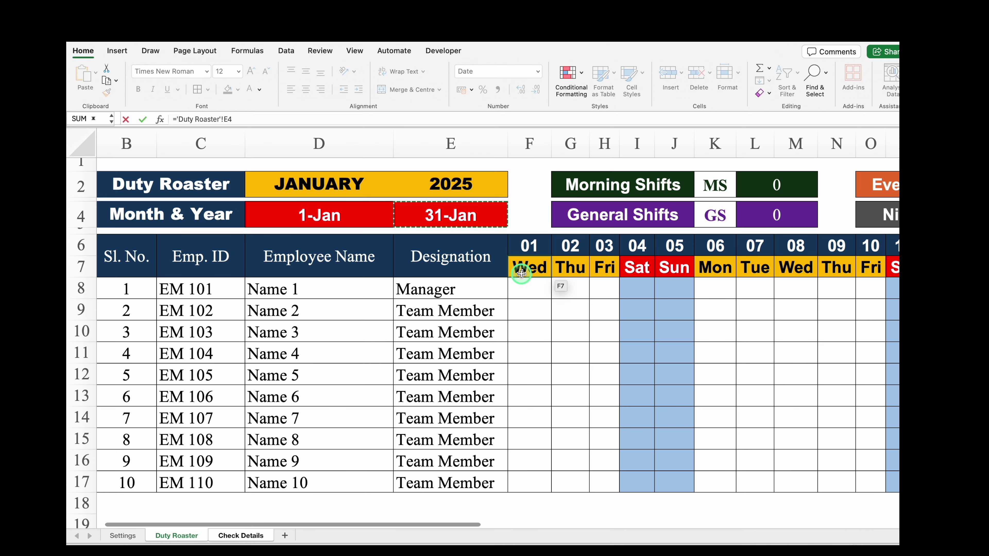
pyautogui.press('Return')
# Merge and centre the end date across D1:H1
pyautogui.click(342, 175)
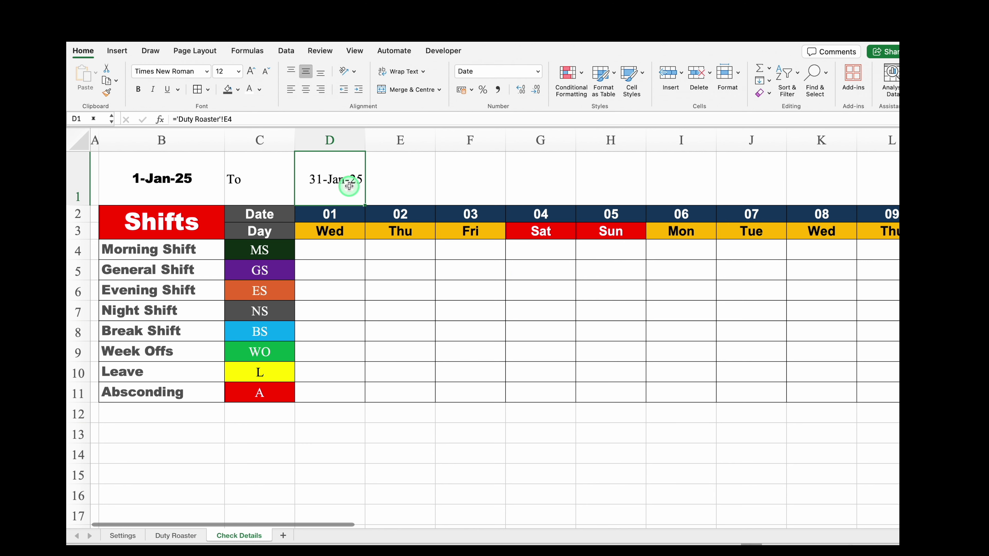
pyautogui.moveTo(353, 185); pyautogui.dragTo(605, 170)
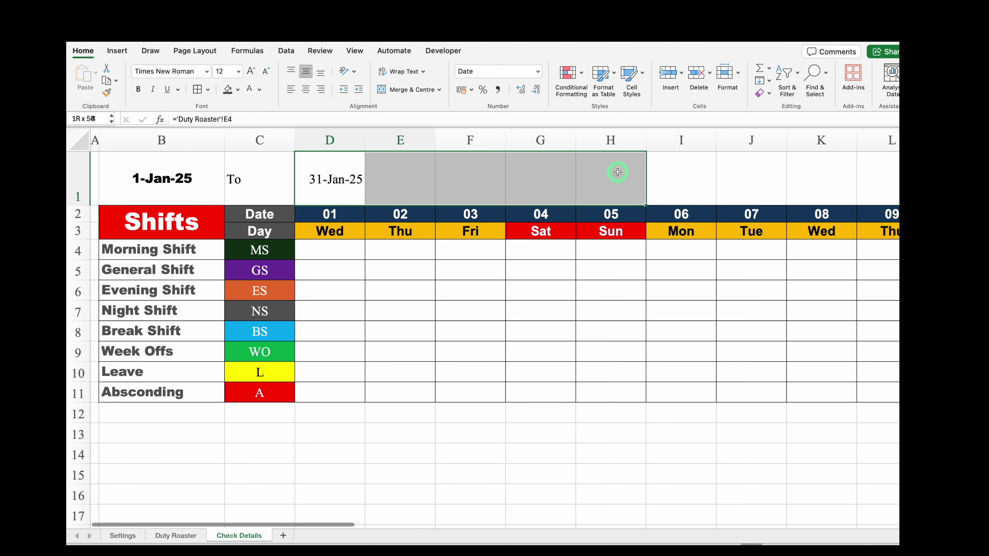
pyautogui.click(402, 90)
# Centre the contents of row 1 and set its font to the heavy Arial style used in B1
pyautogui.click(70, 175)
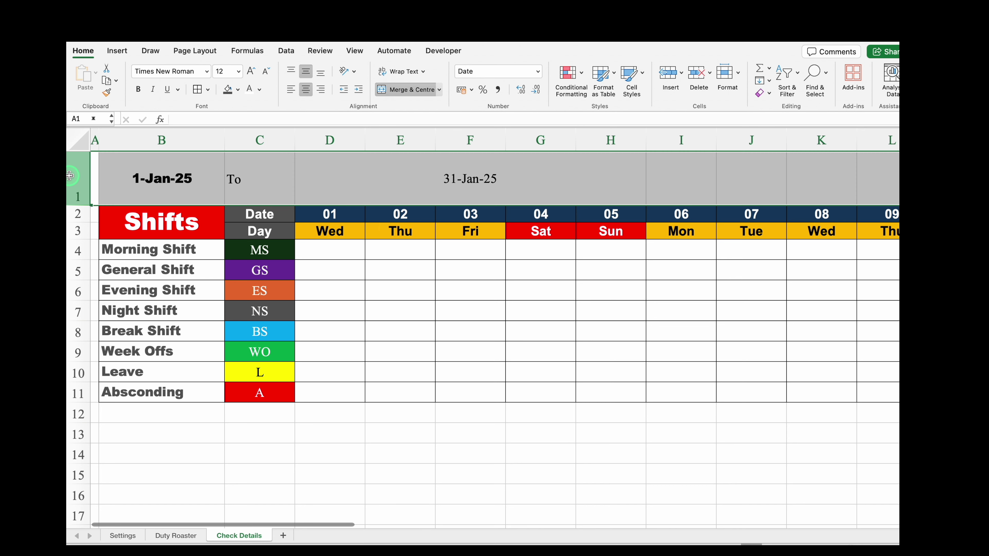
pyautogui.click(229, 70)
pyautogui.click(208, 72)
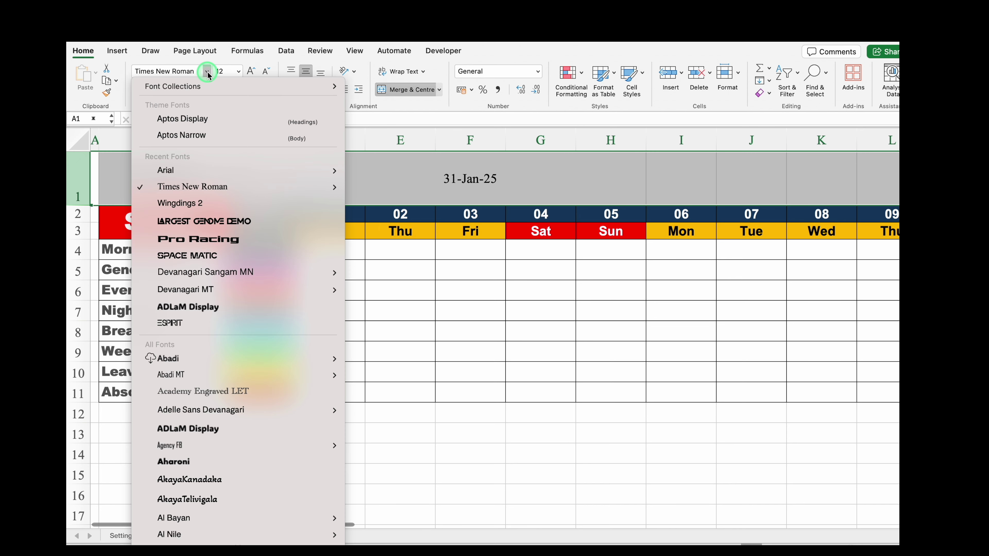
pyautogui.moveTo(212, 169)
pyautogui.click(414, 323)
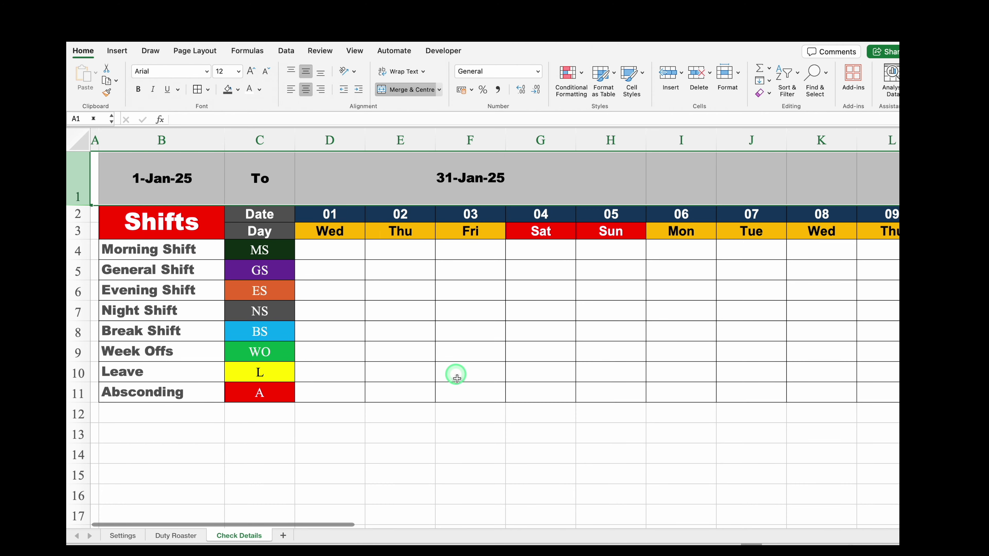
pyautogui.click(465, 412)
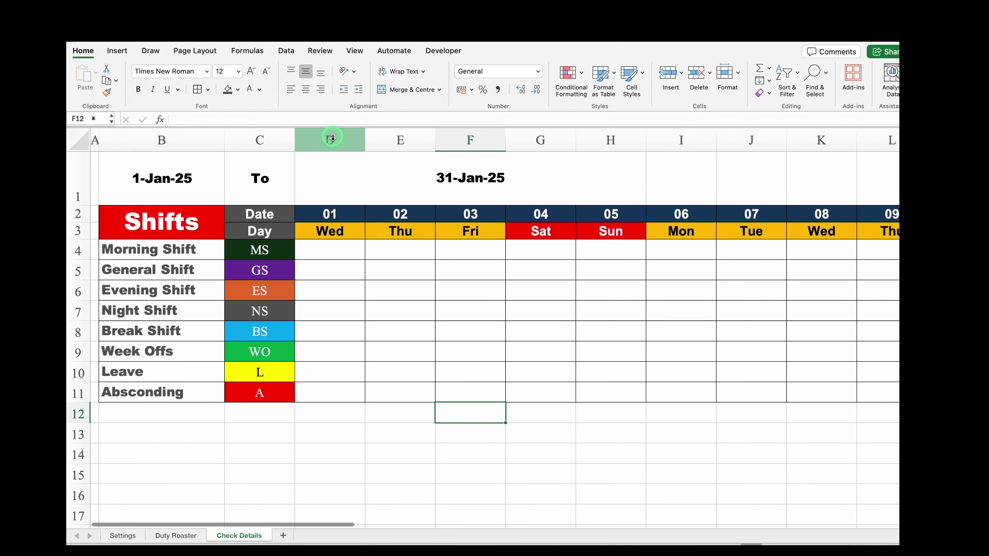
# Auto-fit the widths of the date columns D through AH
pyautogui.moveTo(332, 136); pyautogui.dragTo(798, 142)
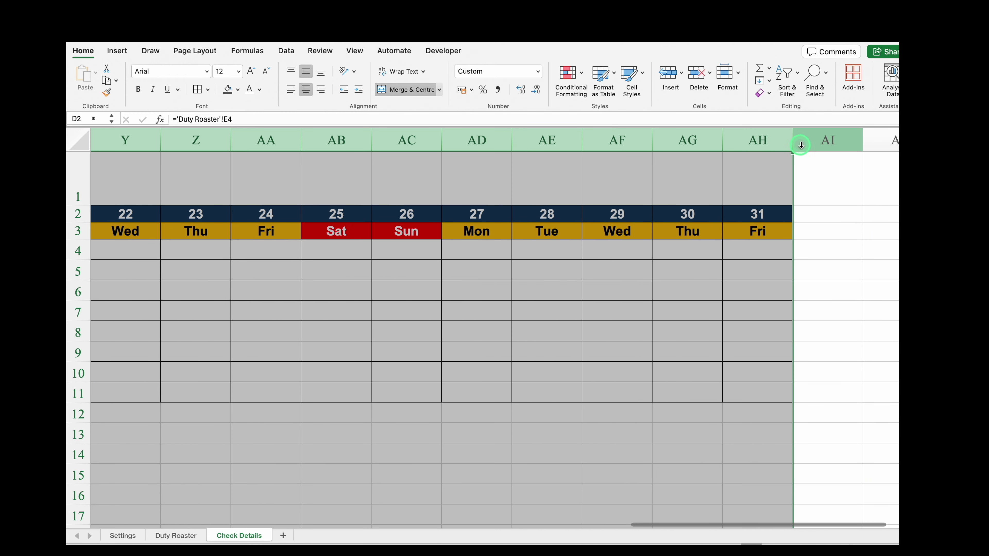
pyautogui.doubleClick(792, 137)
pyautogui.moveTo(730, 524); pyautogui.dragTo(122, 499)
# Hide the gridlines on the Check Details sheet
pyautogui.click(352, 52)
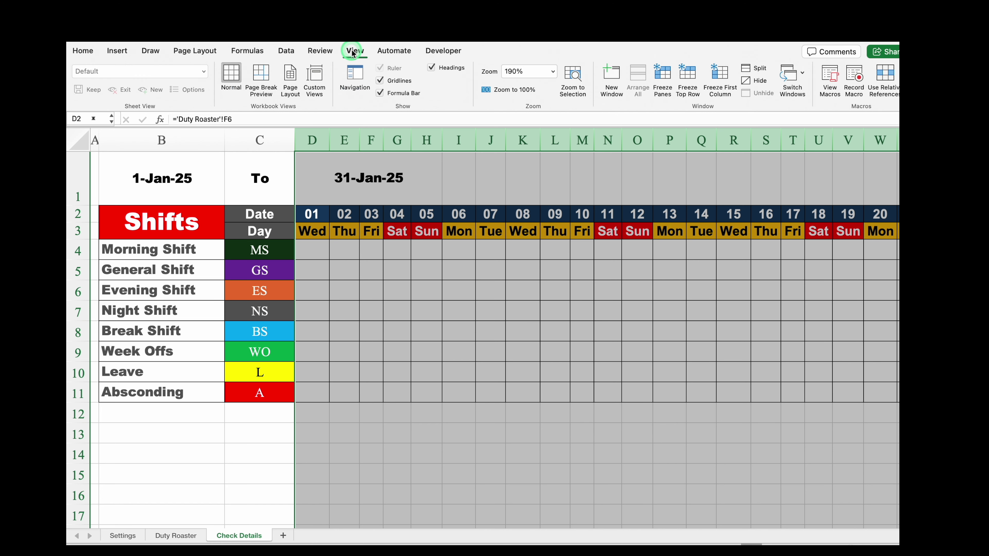
pyautogui.click(380, 81)
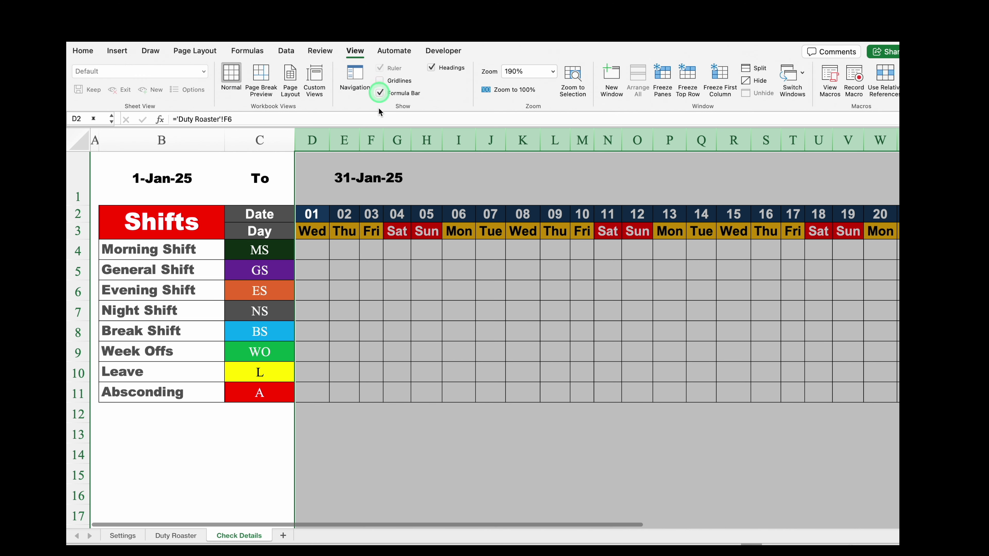
pyautogui.click(455, 381)
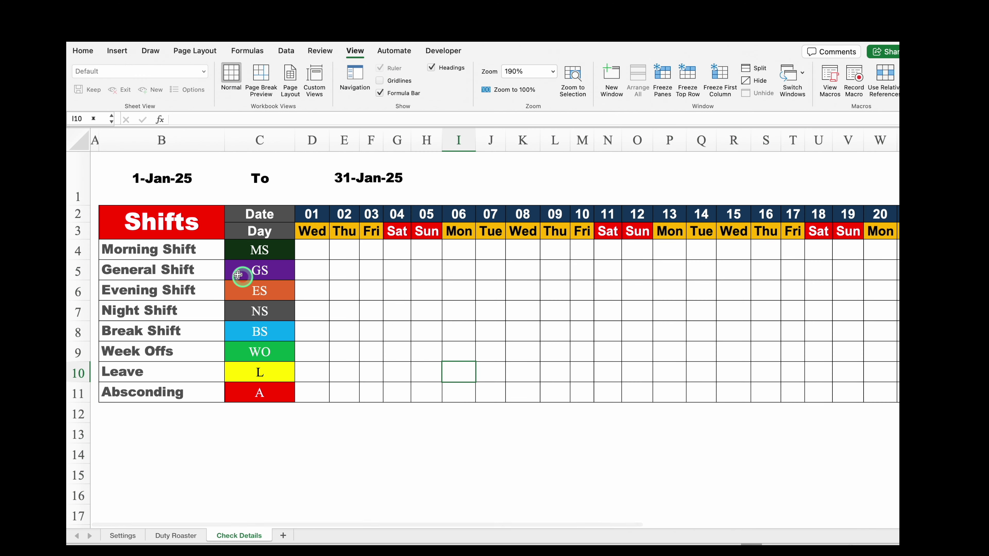
# Colour the row 1 text on the Check Details sheet standard blue and enlarge its font
pyautogui.click(72, 179)
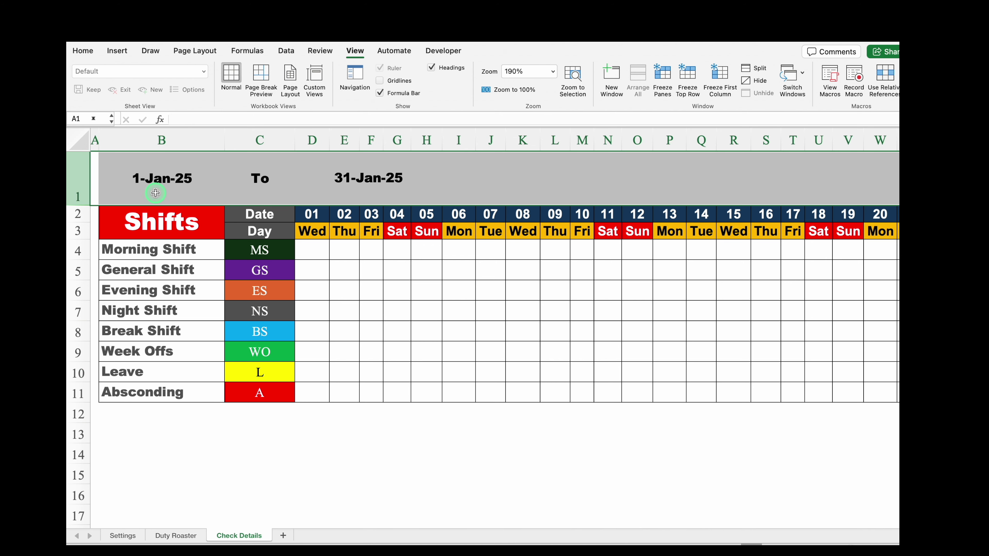
pyautogui.click(84, 62)
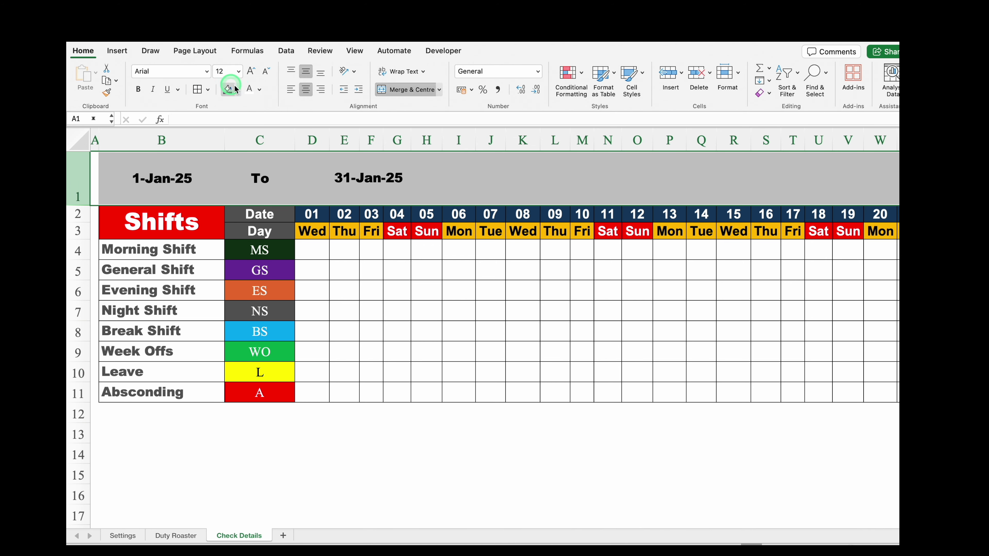
pyautogui.click(260, 90)
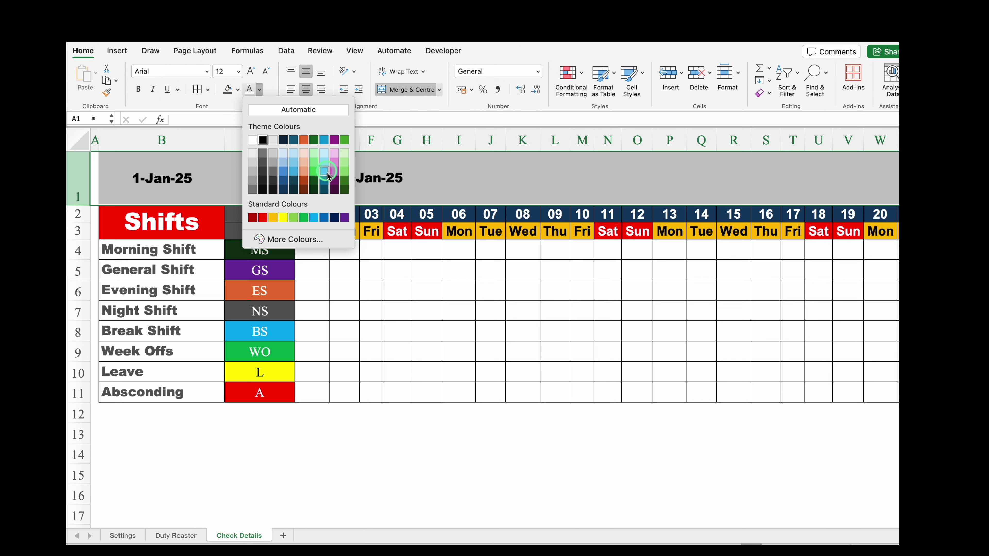
pyautogui.click(325, 217)
pyautogui.click(250, 71)
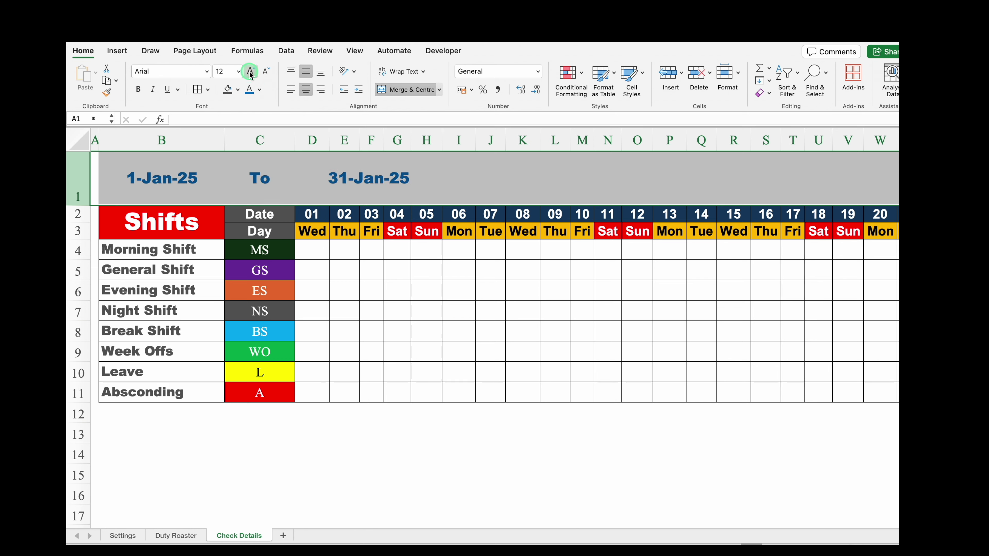
pyautogui.click(395, 426)
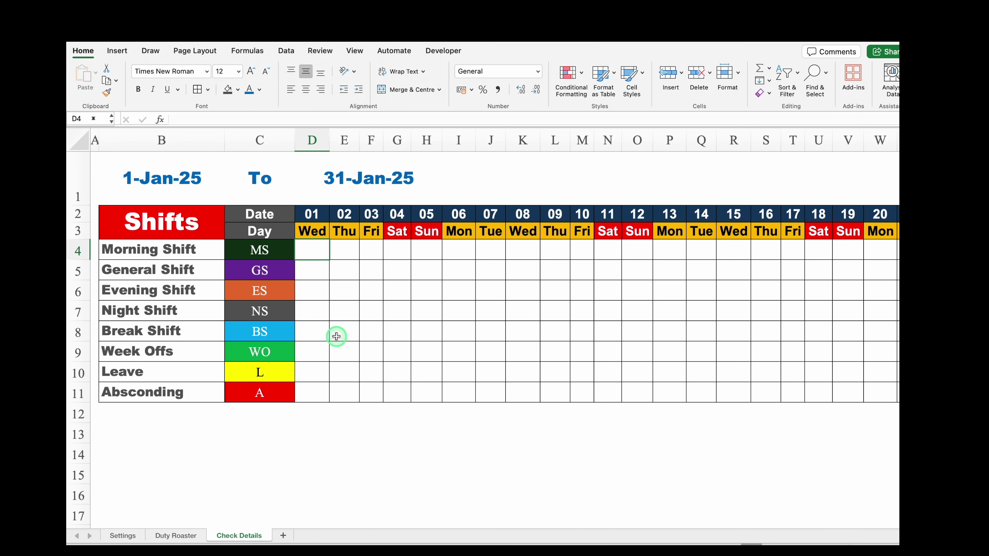
# Enter =COUNTIF('Duty Roaster'!F$8:F$17,'Check Details'!$C4) in D4 to count morning shifts on the first date
pyautogui.click(318, 247)
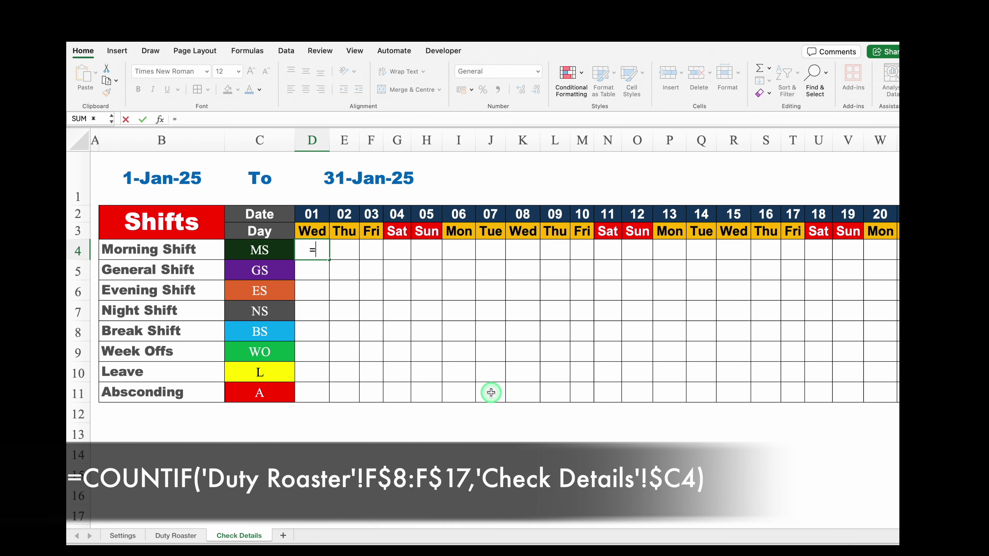
pyautogui.write('=countif')
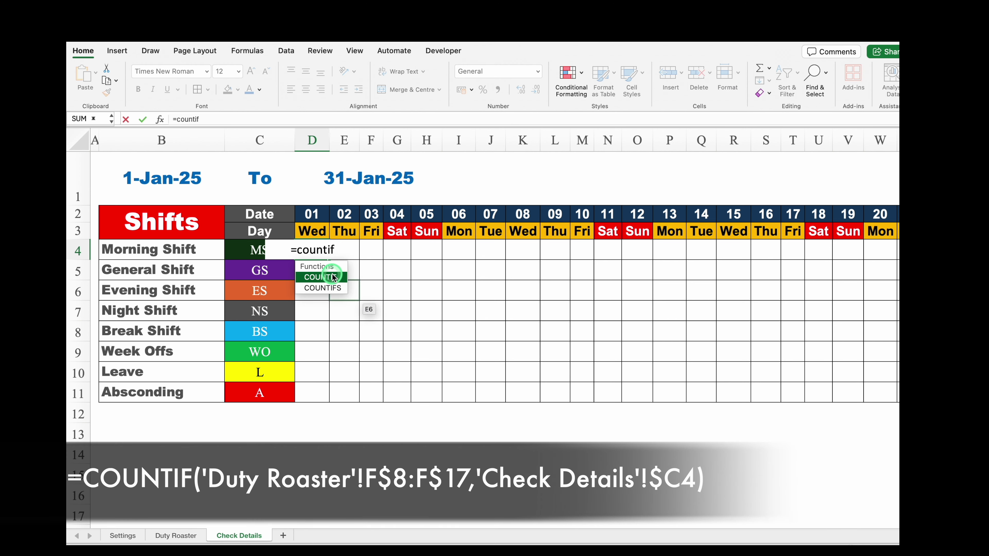
pyautogui.press('Tab')
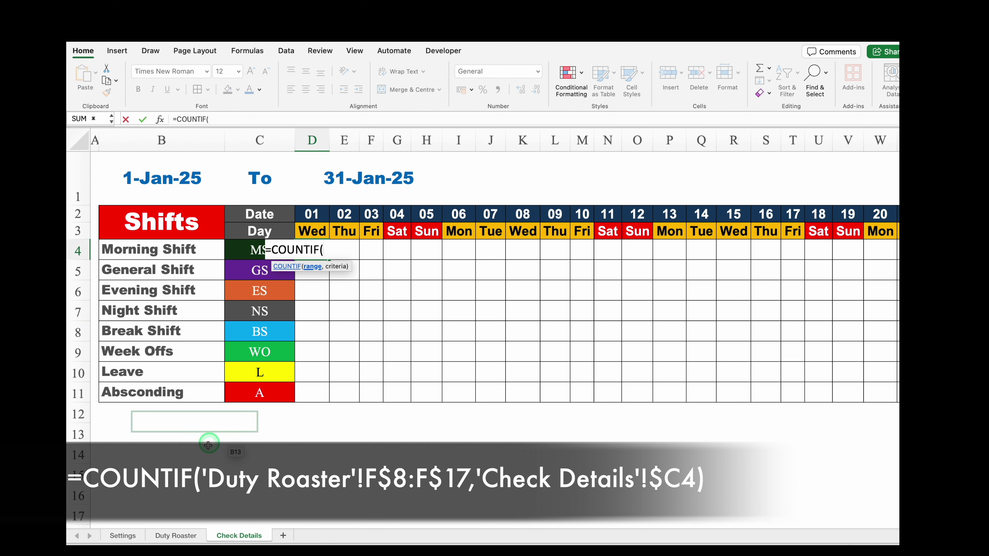
pyautogui.click(176, 535)
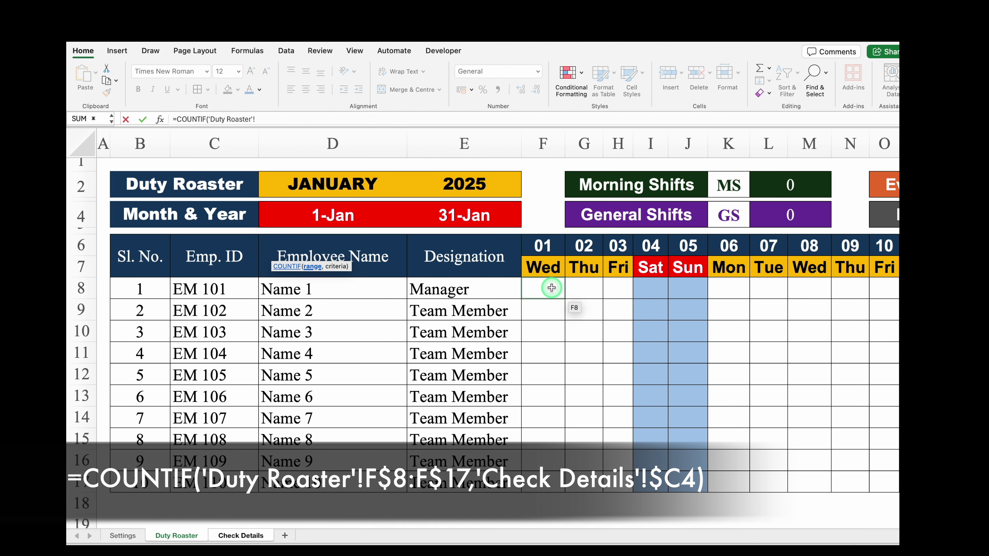
pyautogui.moveTo(551, 287); pyautogui.dragTo(549, 479)
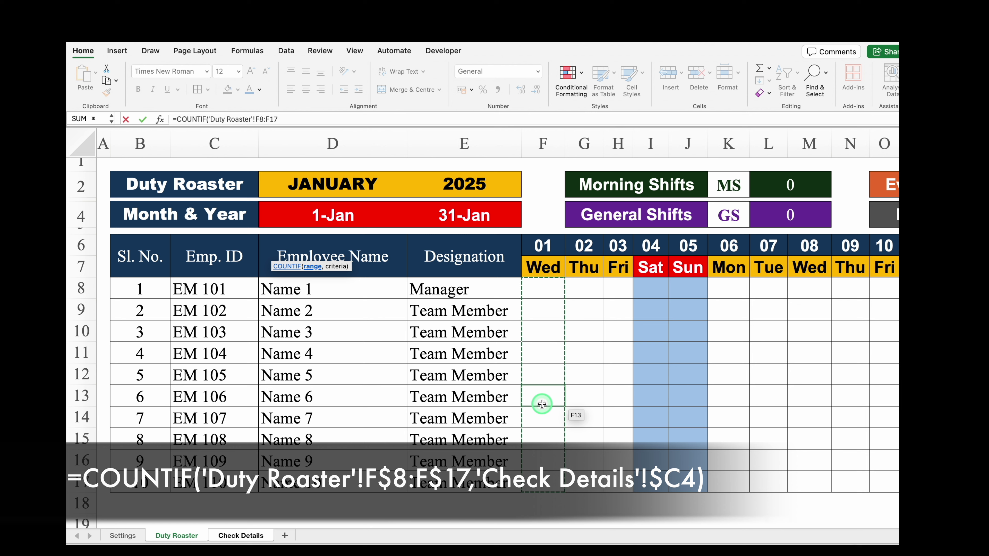
pyautogui.press('F4')
pyautogui.press('F4')
pyautogui.write(',')
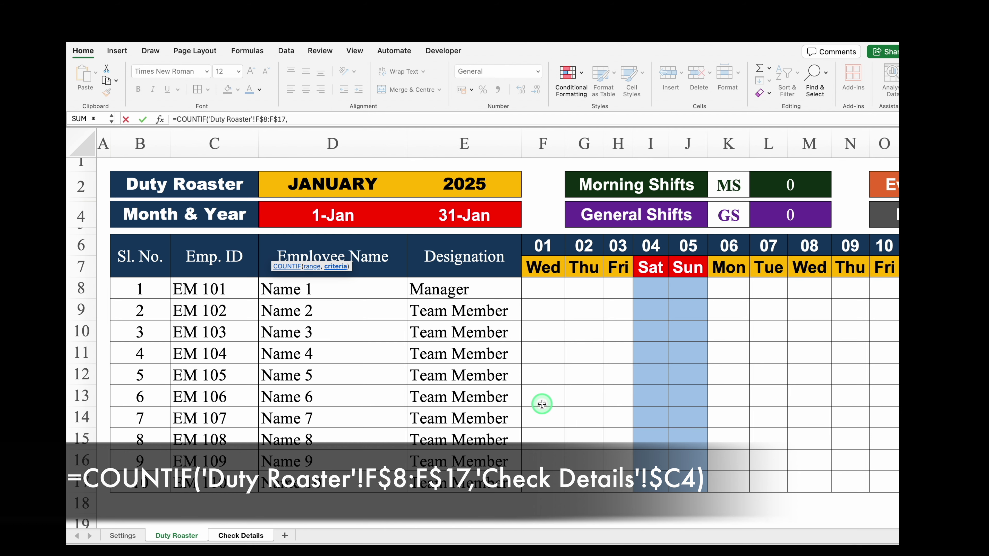
pyautogui.click(240, 536)
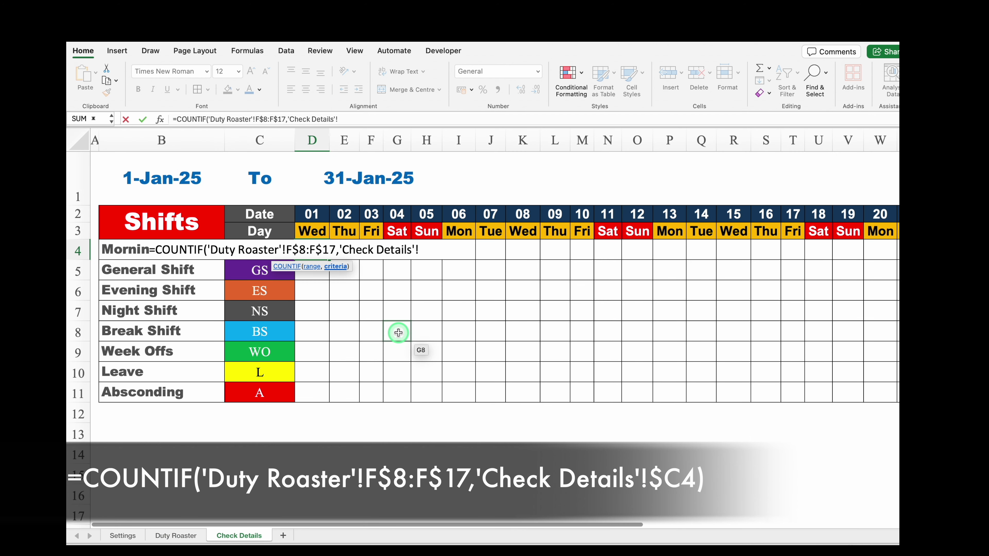
pyautogui.click(259, 271)
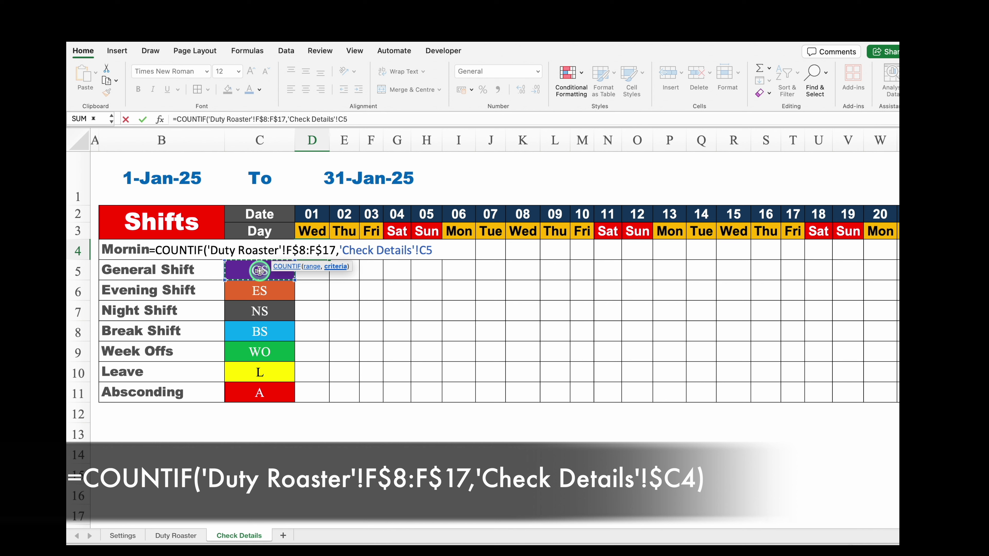
pyautogui.press('Up')
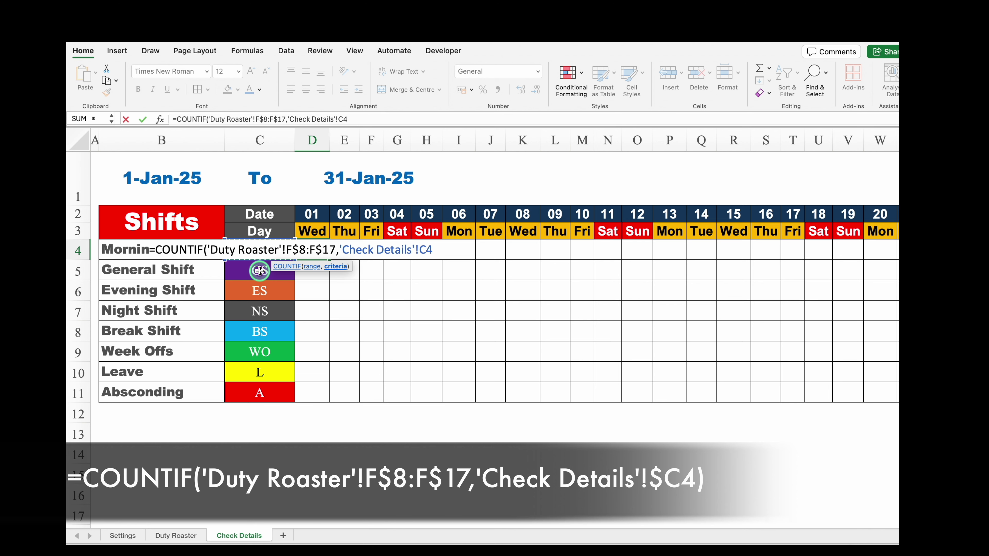
pyautogui.press('F4')
pyautogui.press('F4')
pyautogui.press('F4')
pyautogui.write(')')
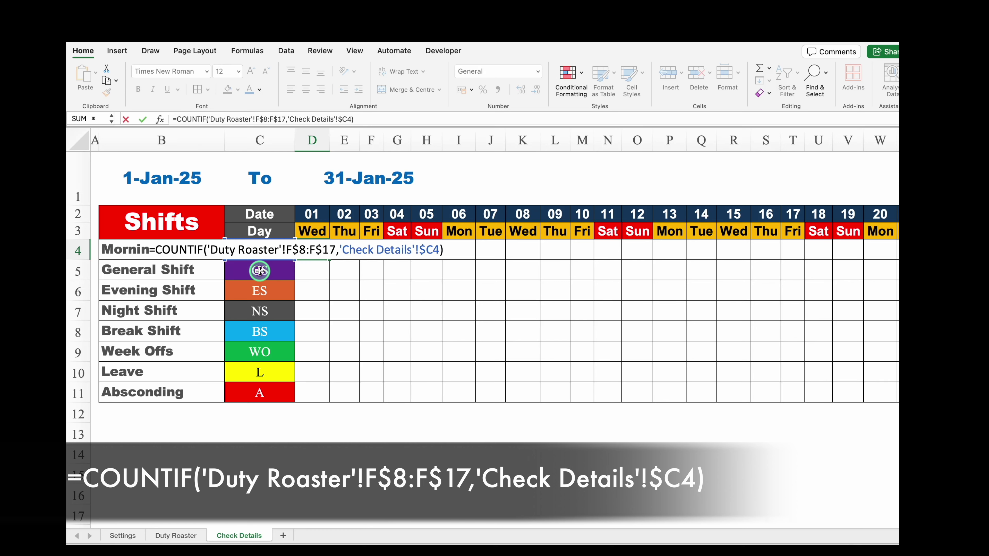
pyautogui.press('Return')
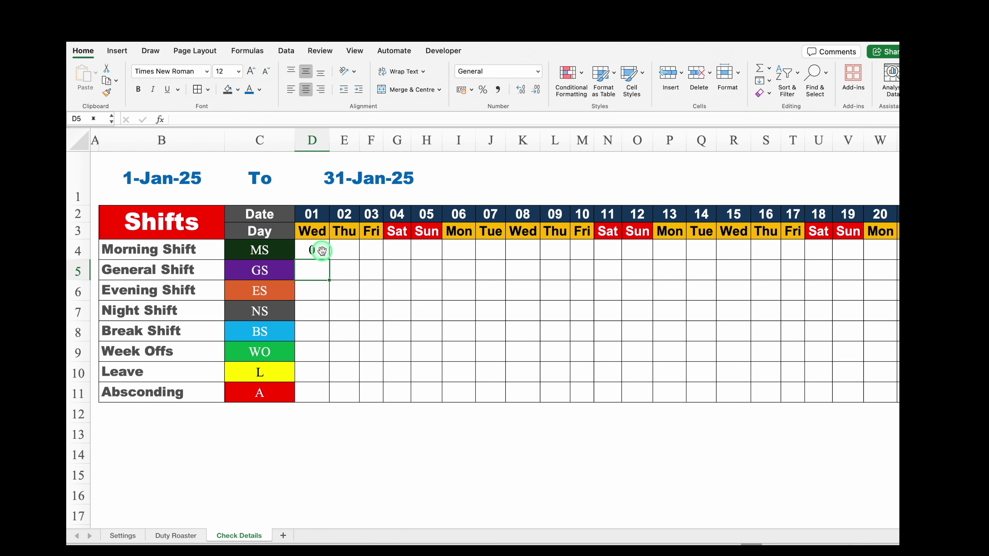
# Assign MS to the first employee on date 01 in Duty Roaster and check the D4 count in Check Details
pyautogui.click(314, 249)
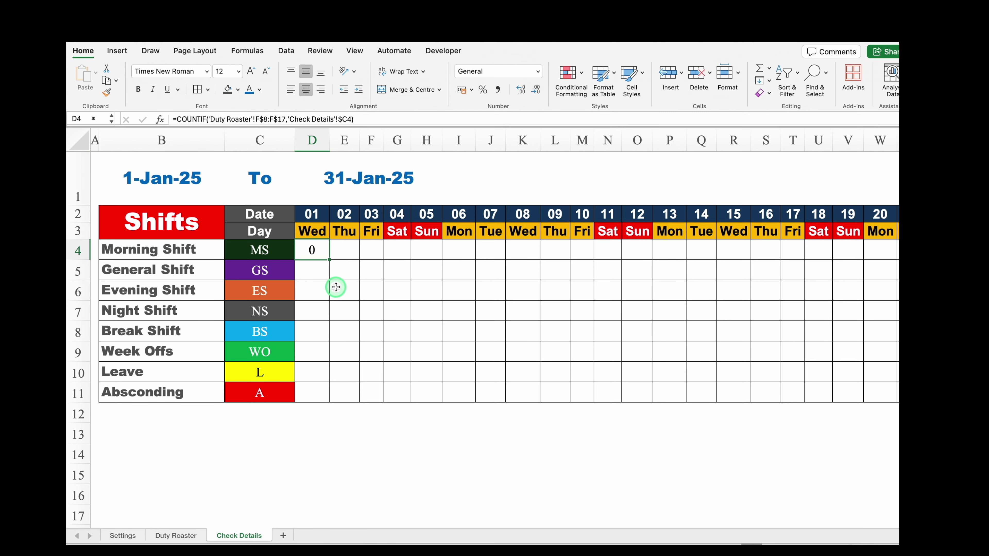
pyautogui.click(176, 535)
pyautogui.click(547, 286)
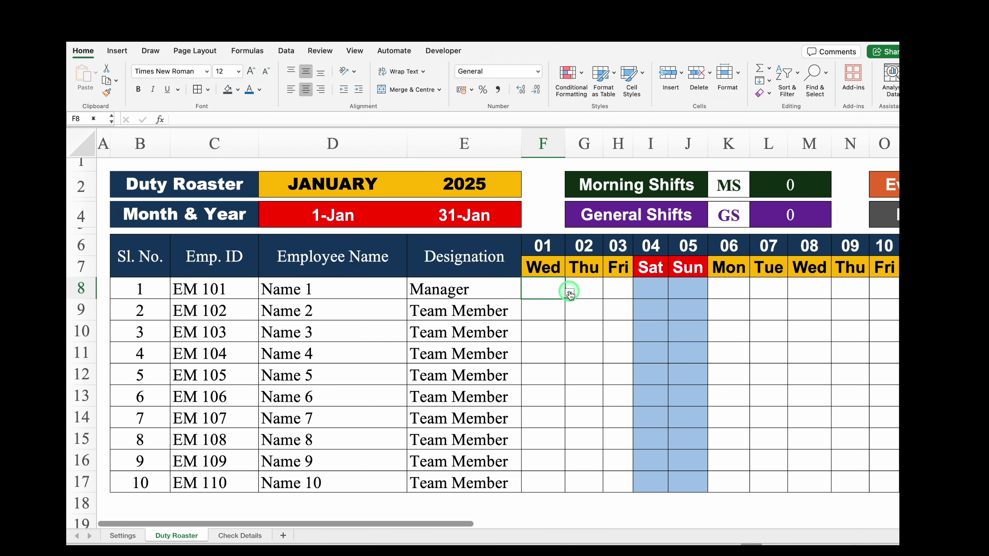
pyautogui.click(569, 292)
pyautogui.click(543, 306)
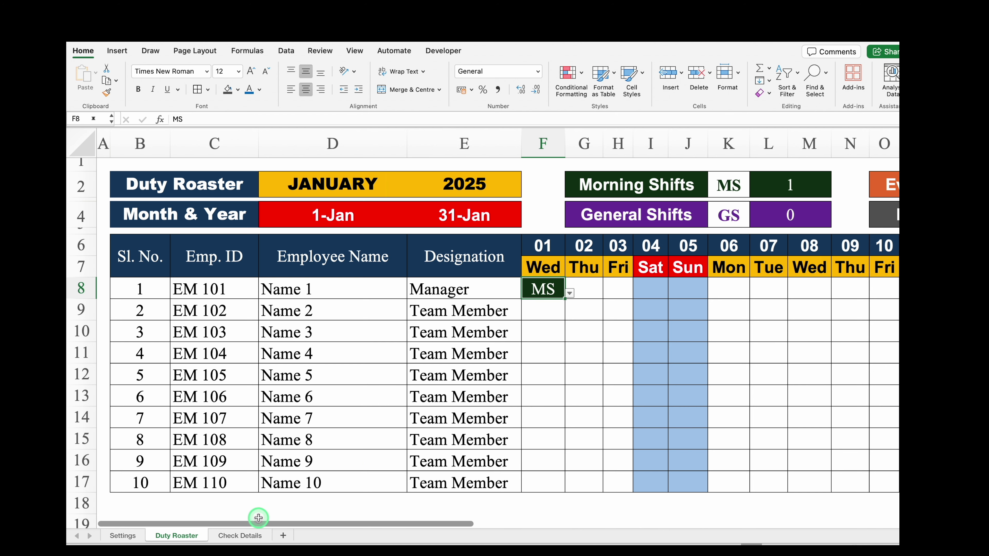
pyautogui.click(240, 535)
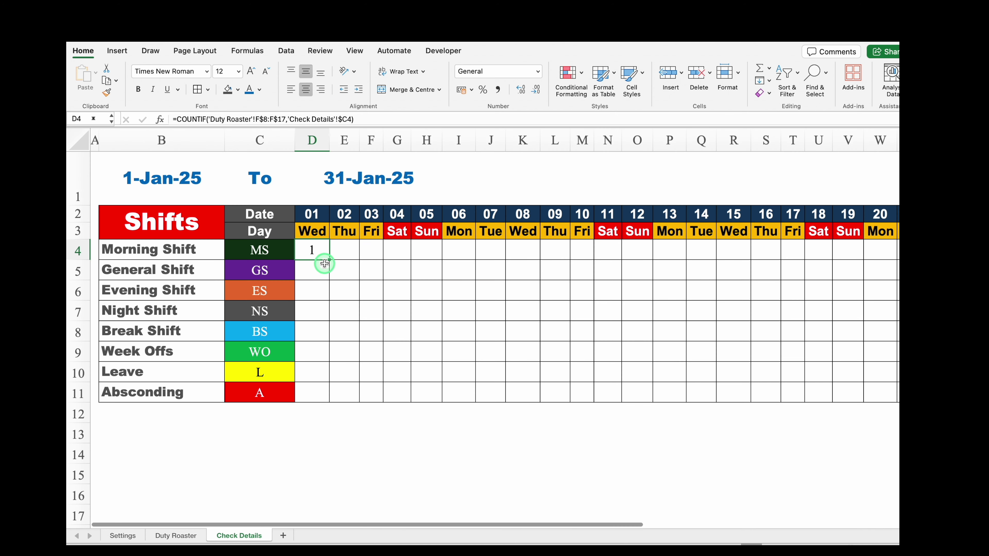
# Fill the D4 count formula through D4:AH11 and apply the custom number format #;#; to hide zeros
pyautogui.moveTo(329, 260); pyautogui.dragTo(859, 400)
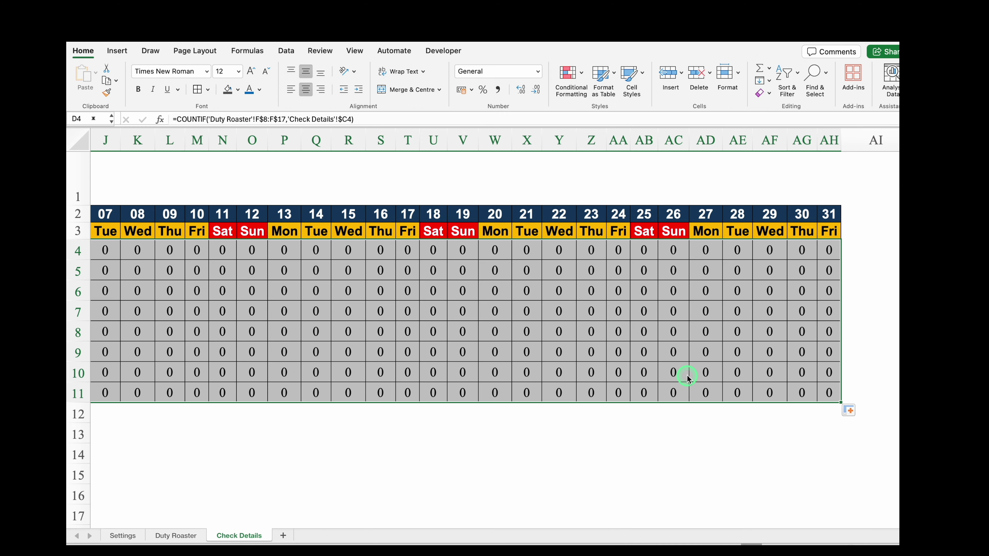
pyautogui.press('super+1')
pyautogui.click(384, 244)
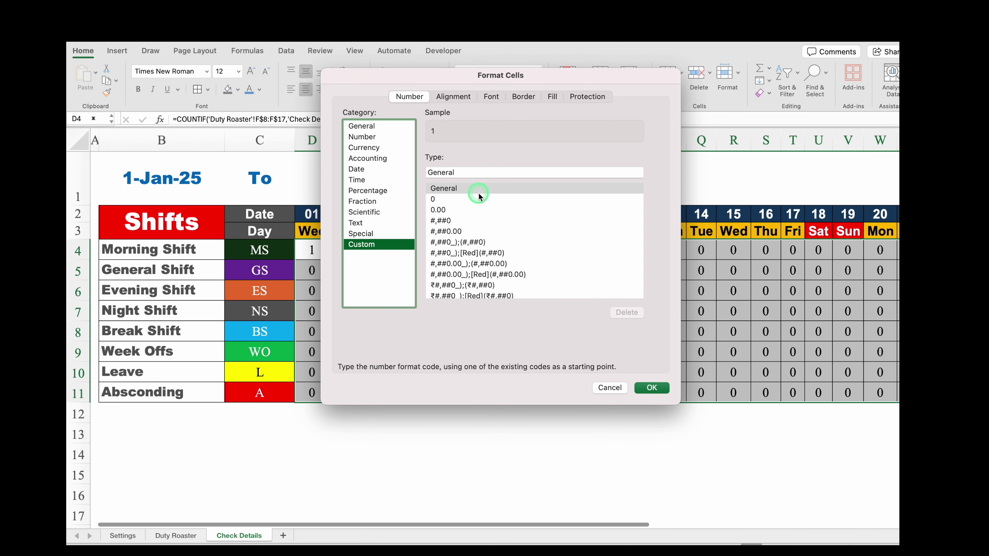
pyautogui.doubleClick(423, 173)
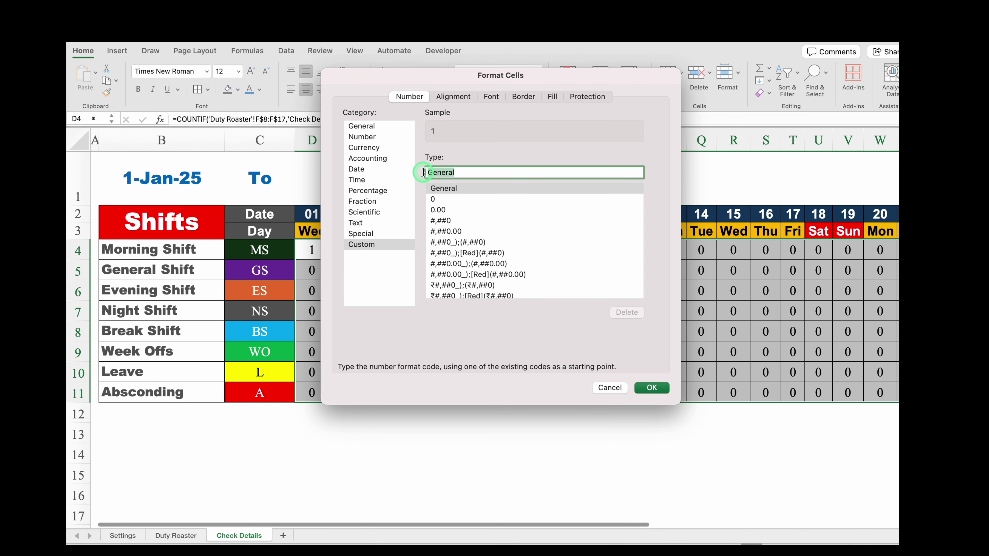
pyautogui.press('BackSpace')
pyautogui.write('#')
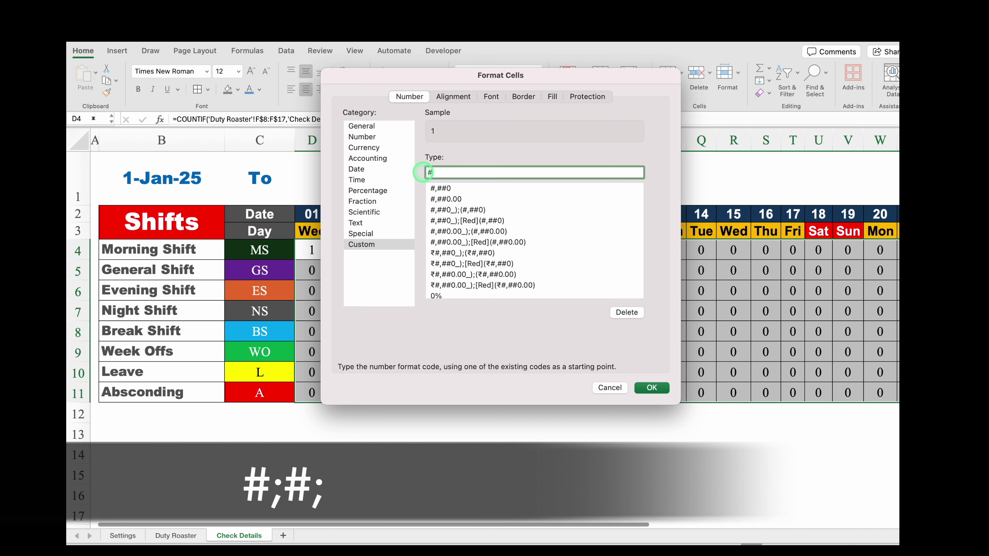
pyautogui.write(';#;')
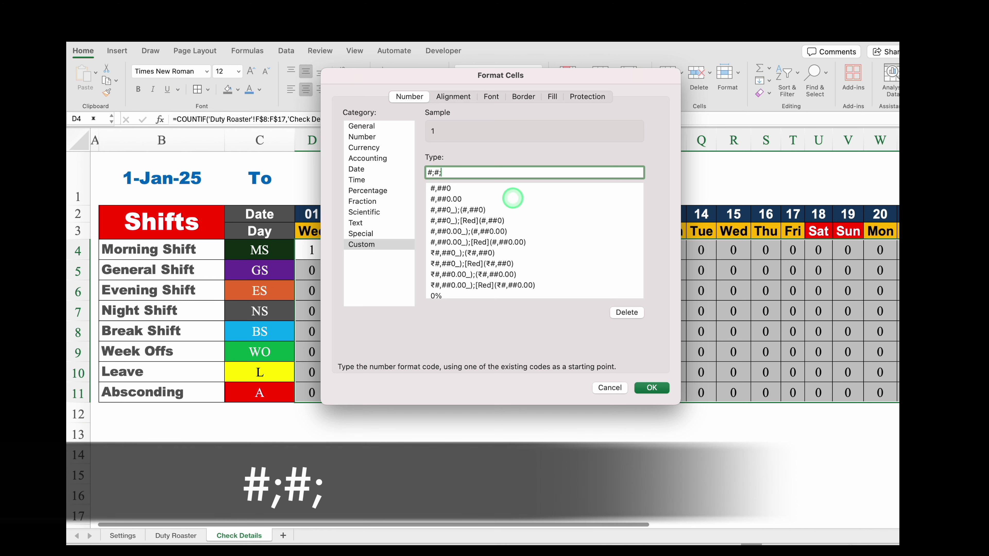
pyautogui.click(649, 387)
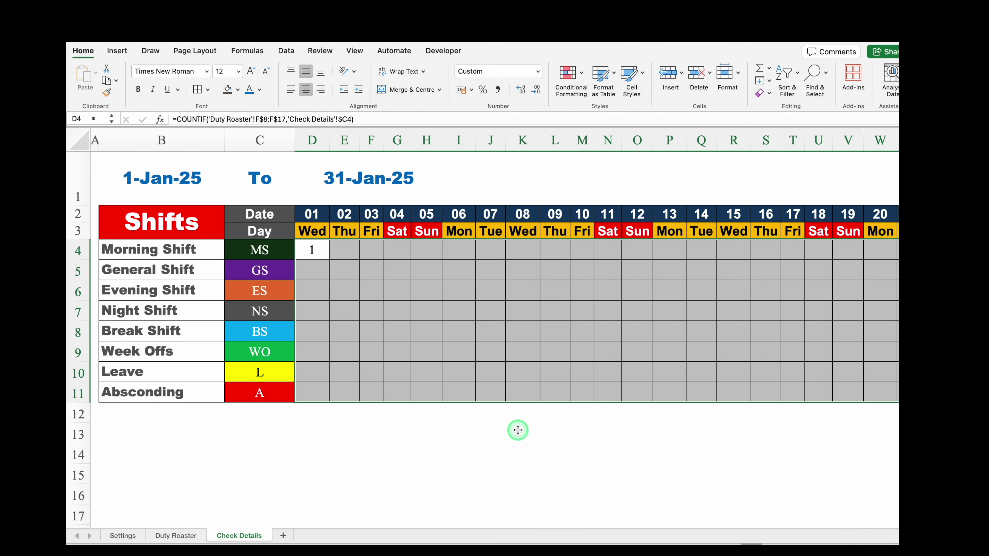
pyautogui.click(517, 430)
# Assign GS, NS and WO to the second, third and fourth employees on date 02 in Duty Roaster and check the counts in Check Details
pyautogui.click(343, 276)
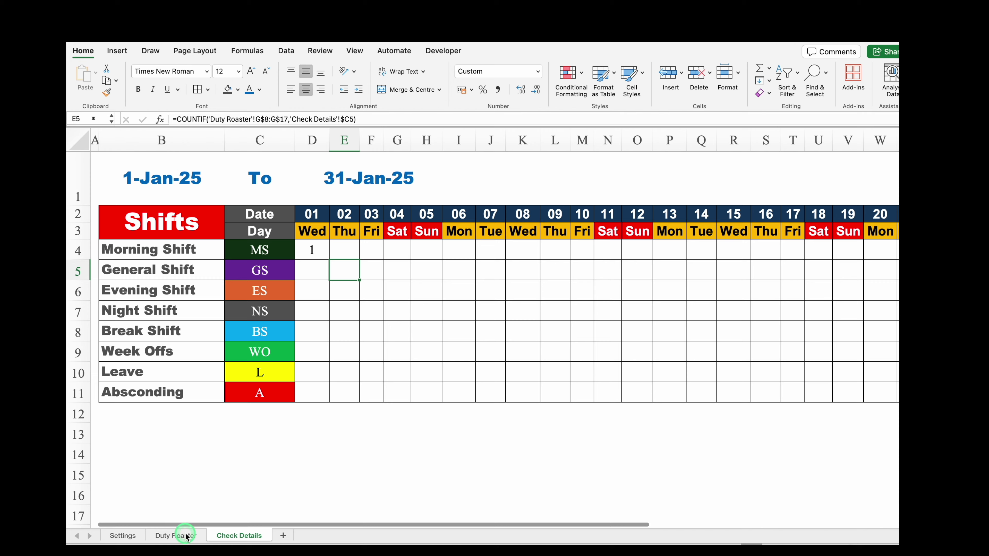
pyautogui.click(175, 536)
pyautogui.click(576, 310)
pyautogui.click(607, 315)
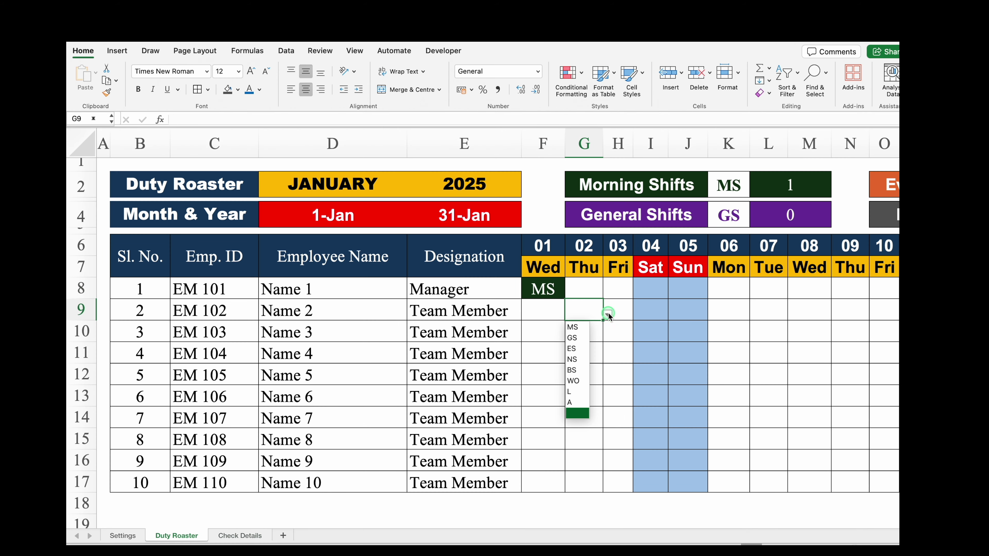
pyautogui.click(577, 338)
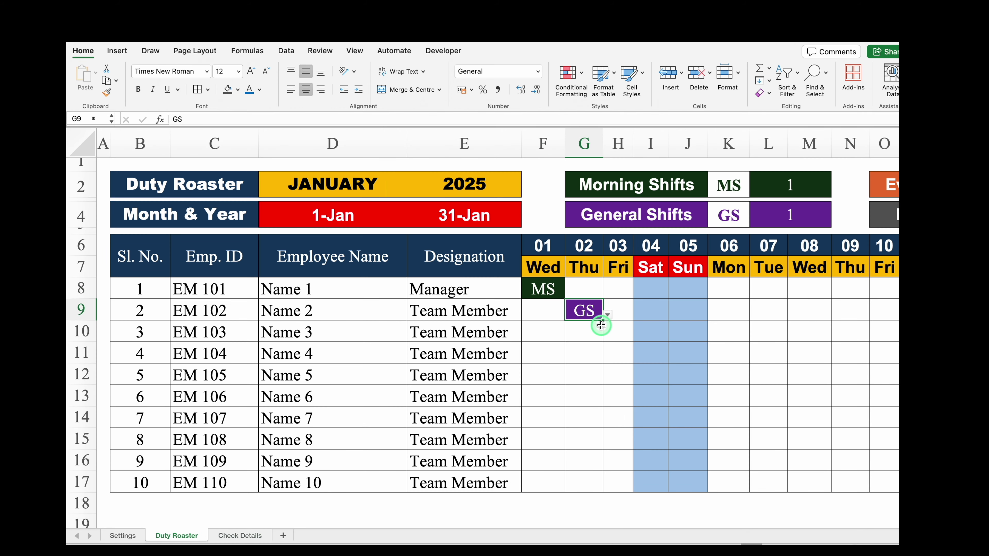
pyautogui.click(596, 331)
pyautogui.click(607, 336)
pyautogui.click(572, 381)
pyautogui.click(580, 352)
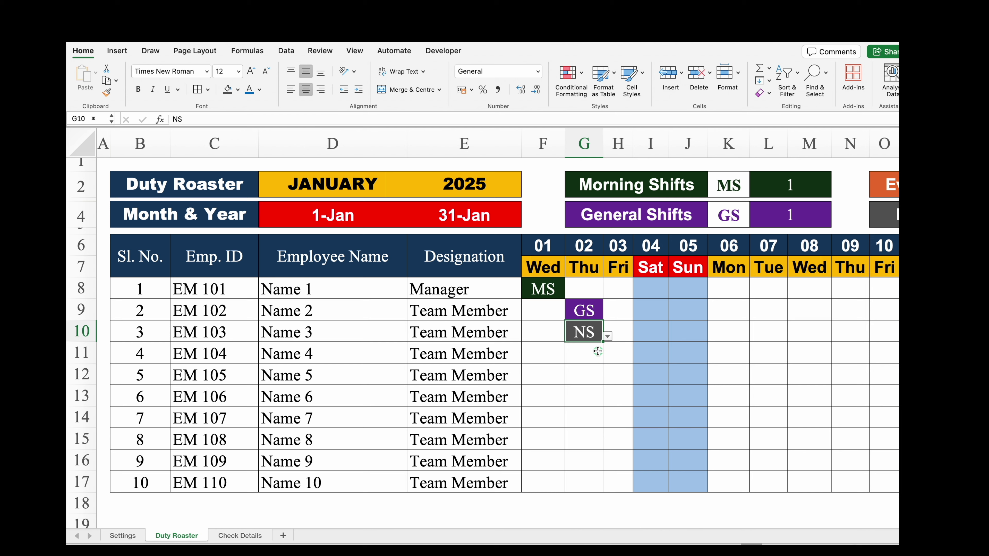
pyautogui.click(607, 357)
pyautogui.click(575, 424)
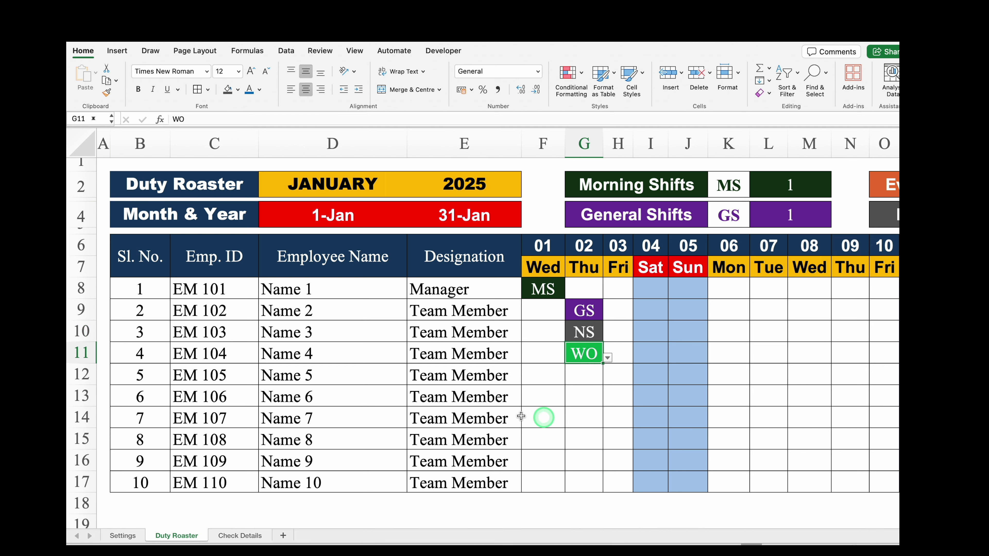
pyautogui.click(236, 535)
pyautogui.click(358, 273)
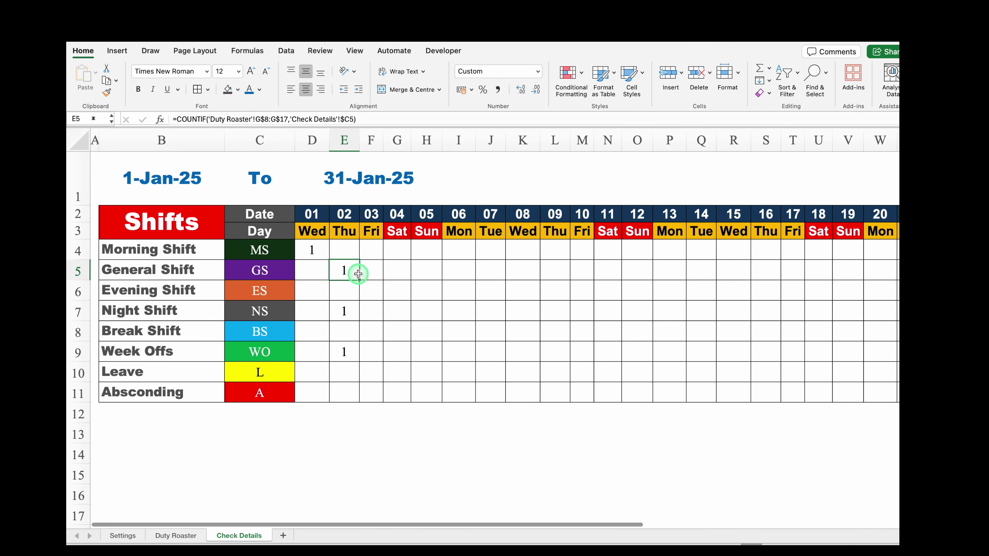
pyautogui.click(352, 447)
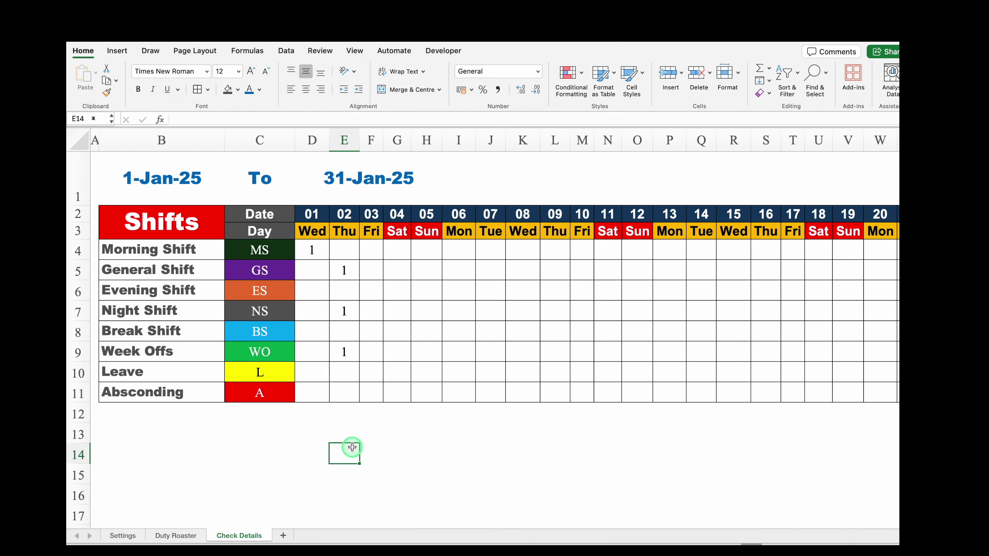